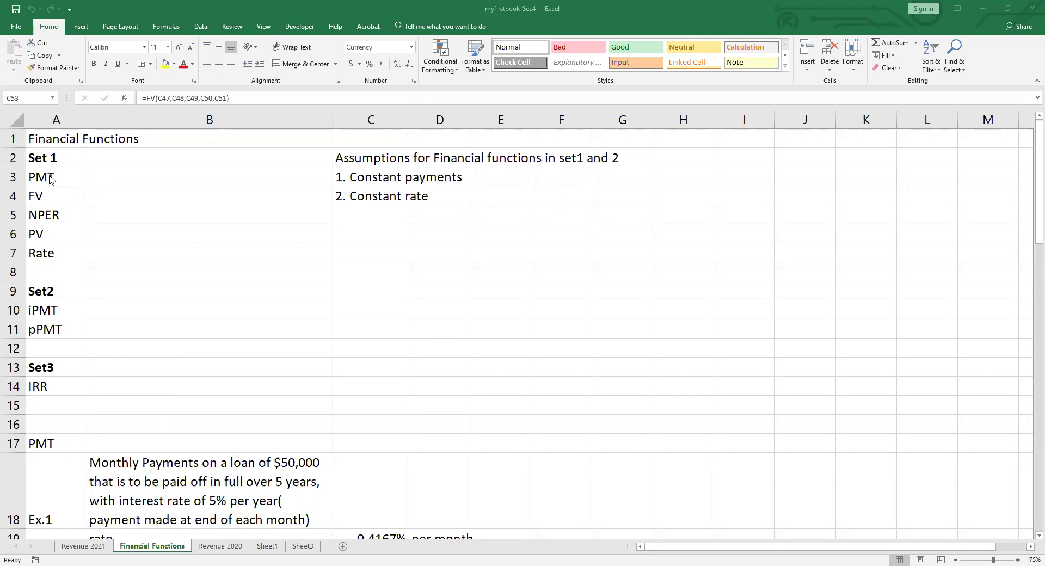
Review the PMT, FV, NPER, PV and Rate entries in Set 1 and the PMT Example 1 loan inputs
left_click(51, 181)
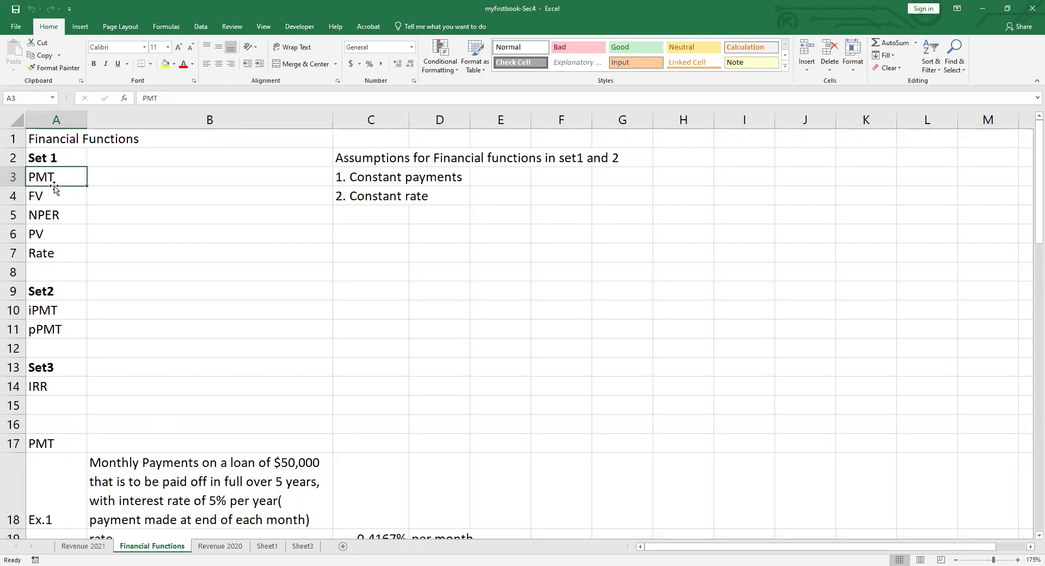
left_click_drag(49, 194, 45, 258)
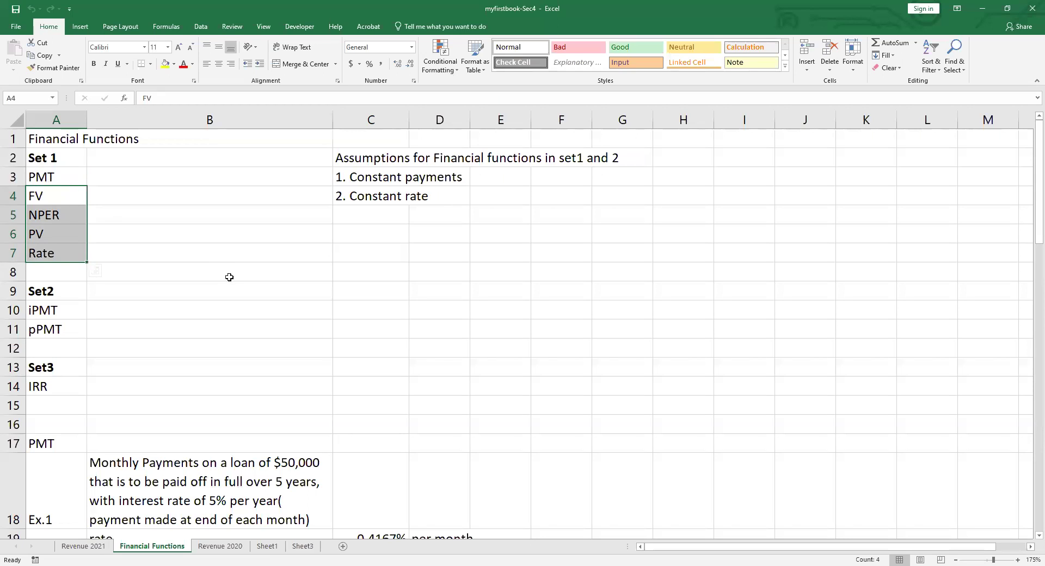
scroll(67, 338, "down", 2)
left_click(52, 329)
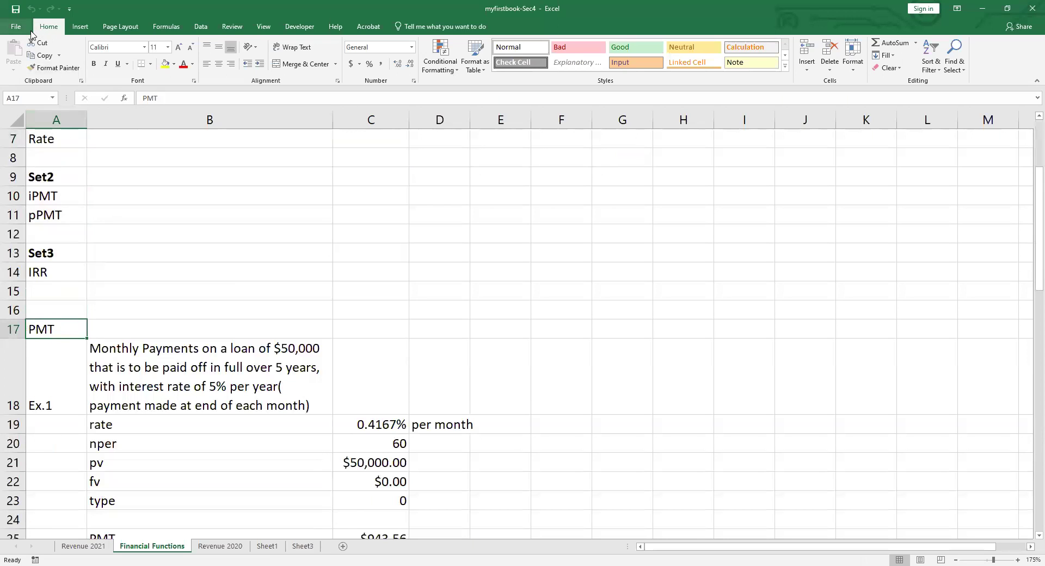
left_click(179, 297)
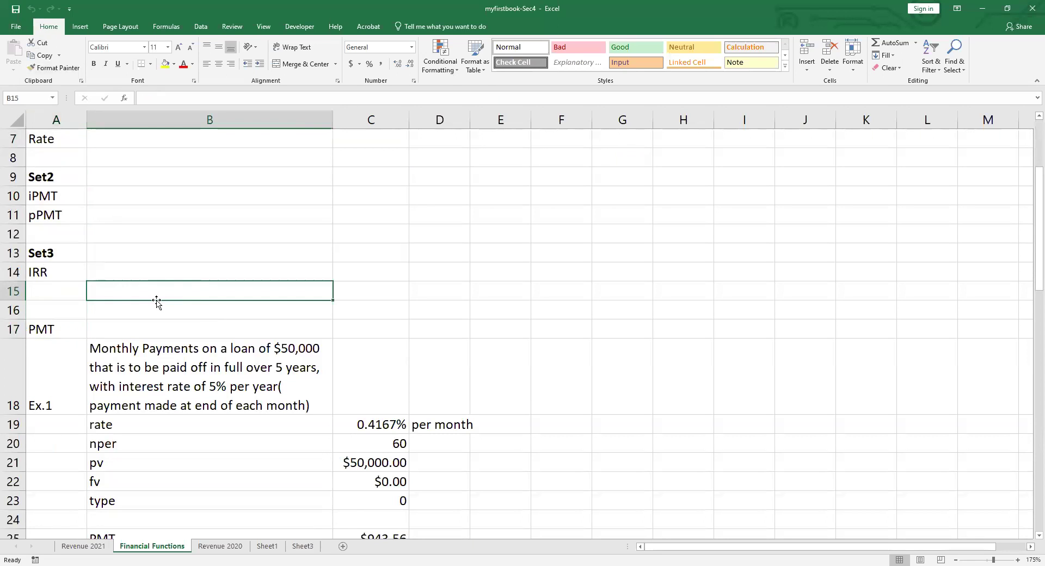
left_click(139, 326)
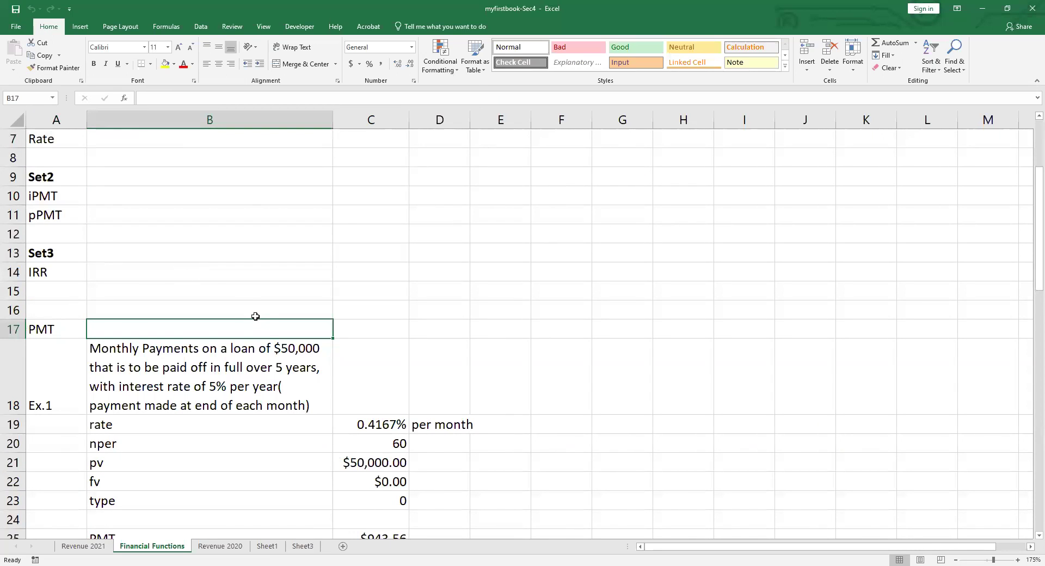
scroll(255, 317, "up", 2)
scroll(254, 315, "down", 1)
scroll(255, 316, "up", 1)
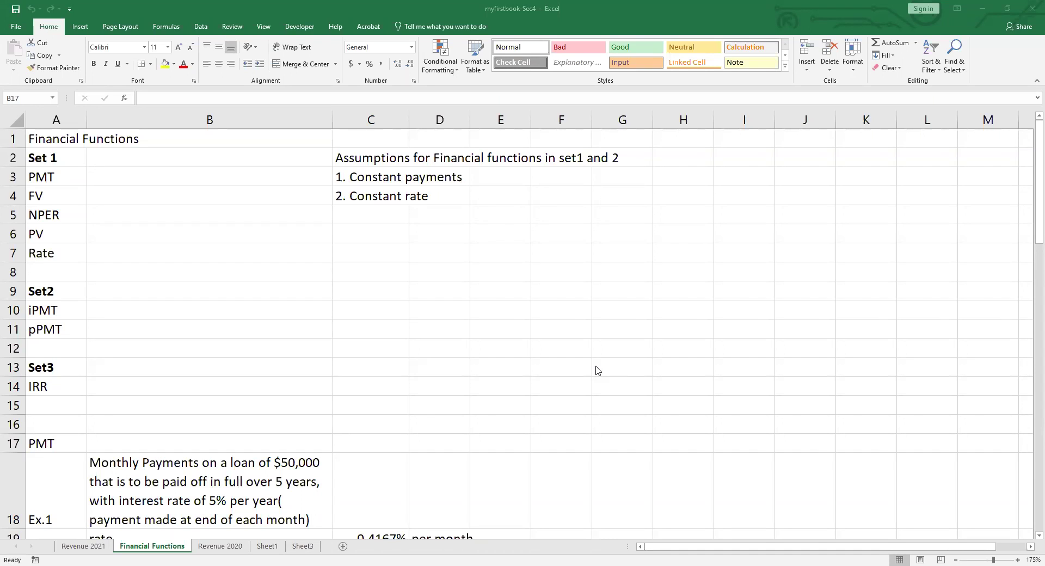
scroll(278, 297, "down", 2)
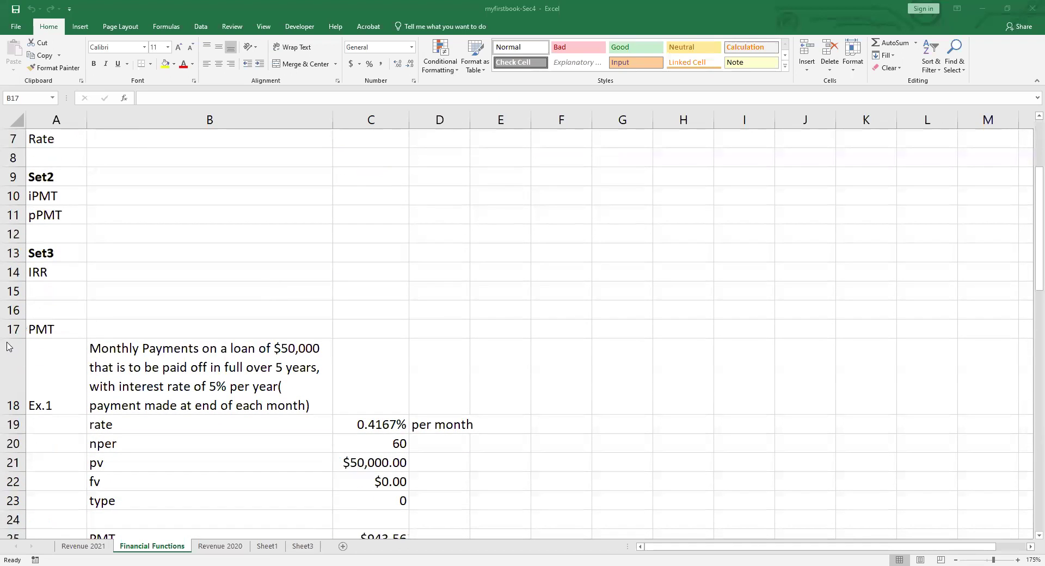
Browse the list of financial functions in the function library for cell B17
left_click(140, 324)
left_click(142, 330)
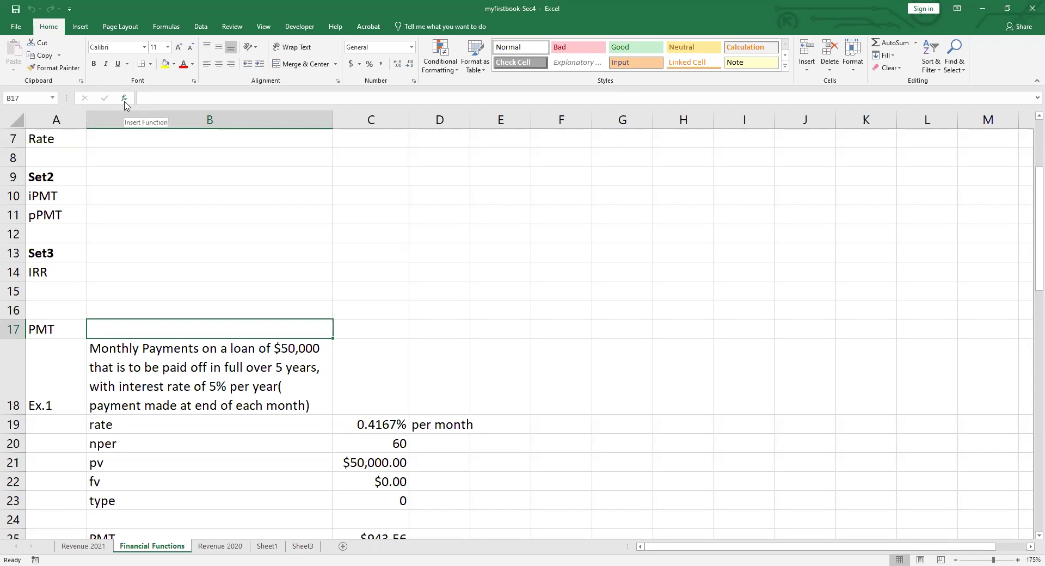
left_click(166, 26)
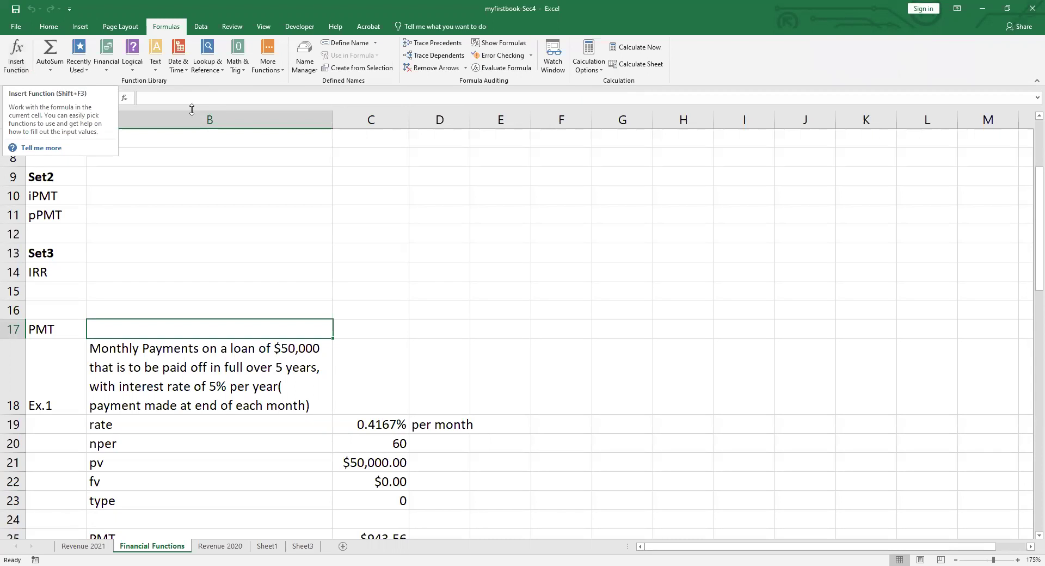
left_click(107, 72)
left_click_drag(174, 217, 173, 335)
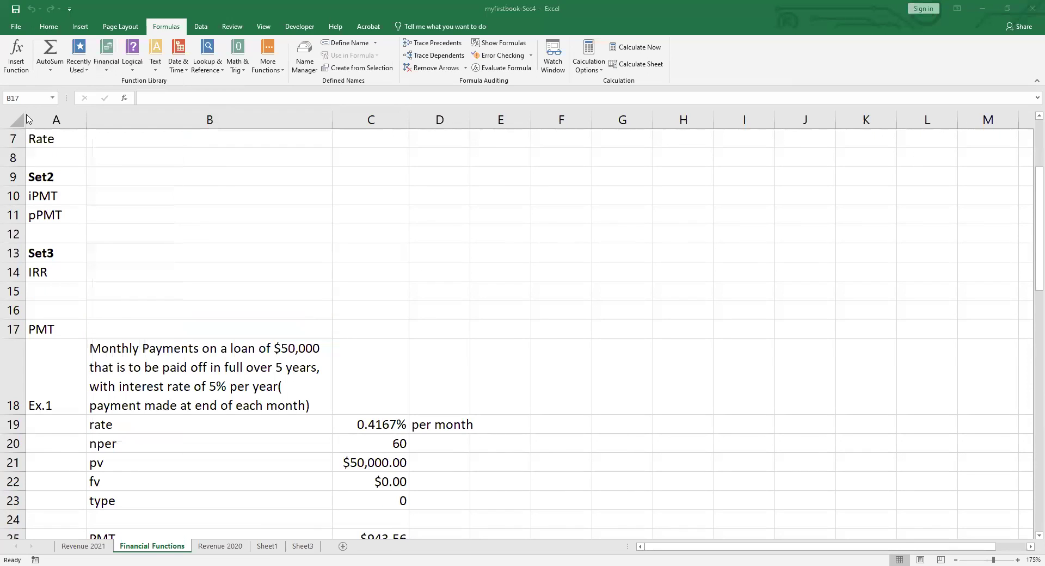
left_click(107, 74)
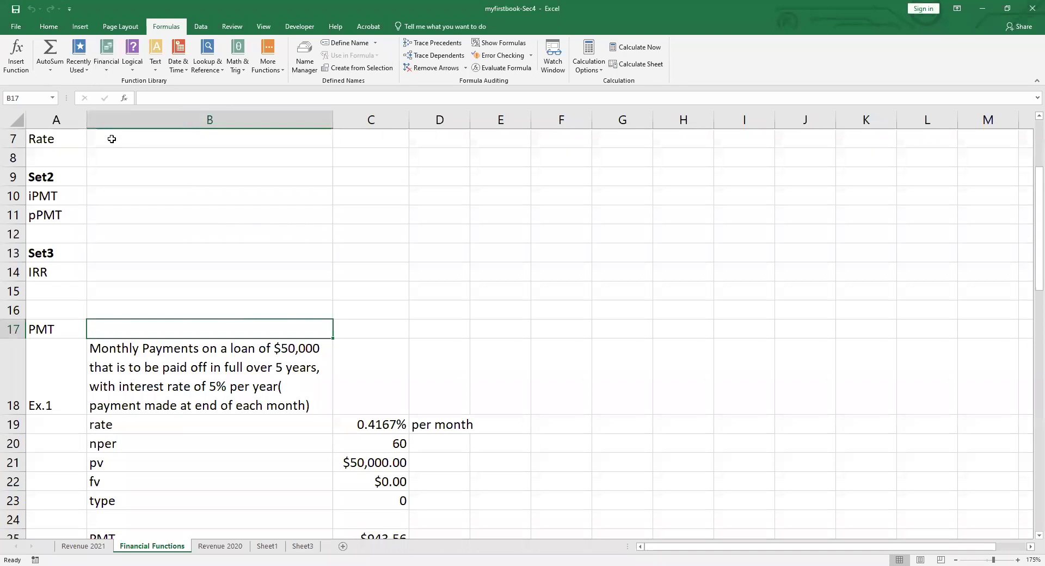
Look up the PMT function's arguments and description among the most recently used functions, closing the function chooser without inserting anything
left_click(125, 100)
scroll(686, 403, "down", 4)
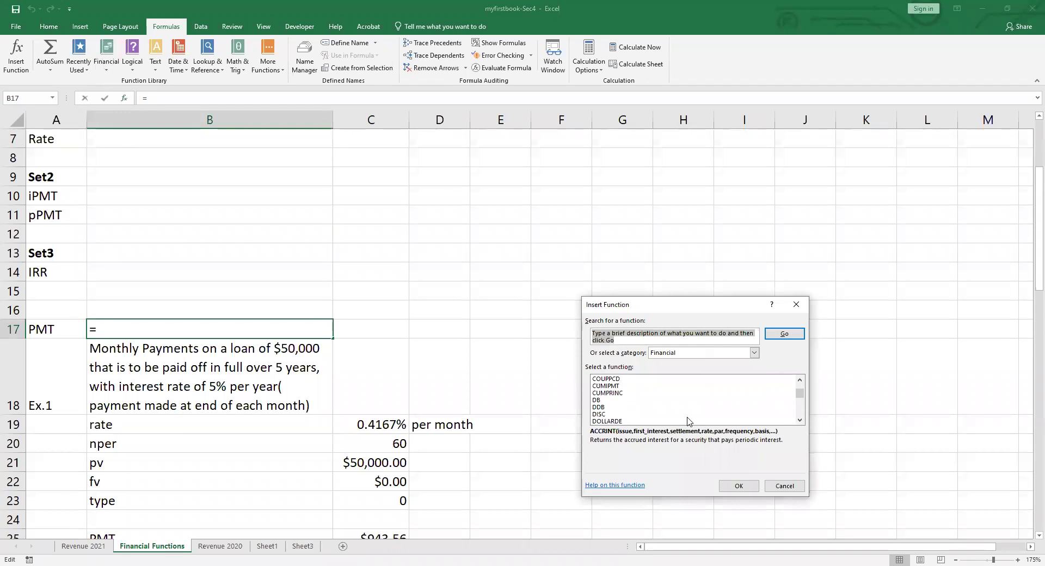
scroll(666, 387, "up", 3)
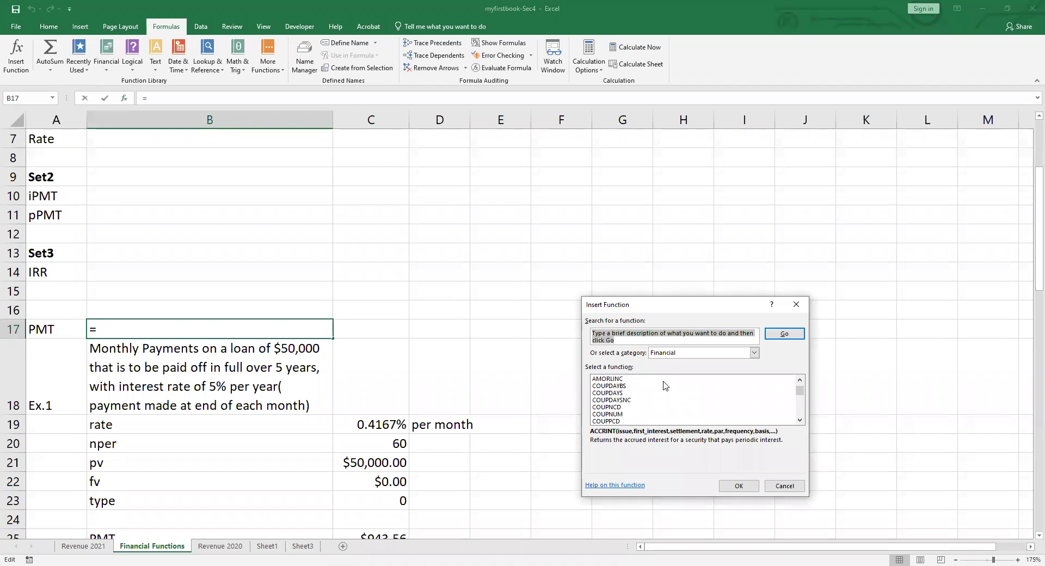
left_click(753, 353)
left_click(742, 363)
left_click(620, 385)
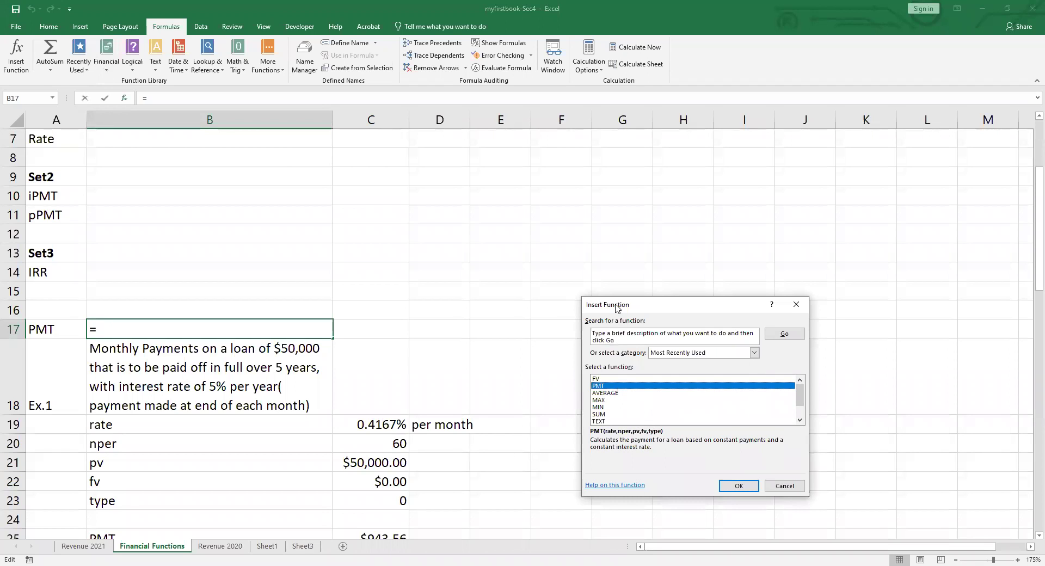
left_click_drag(617, 308, 286, 167)
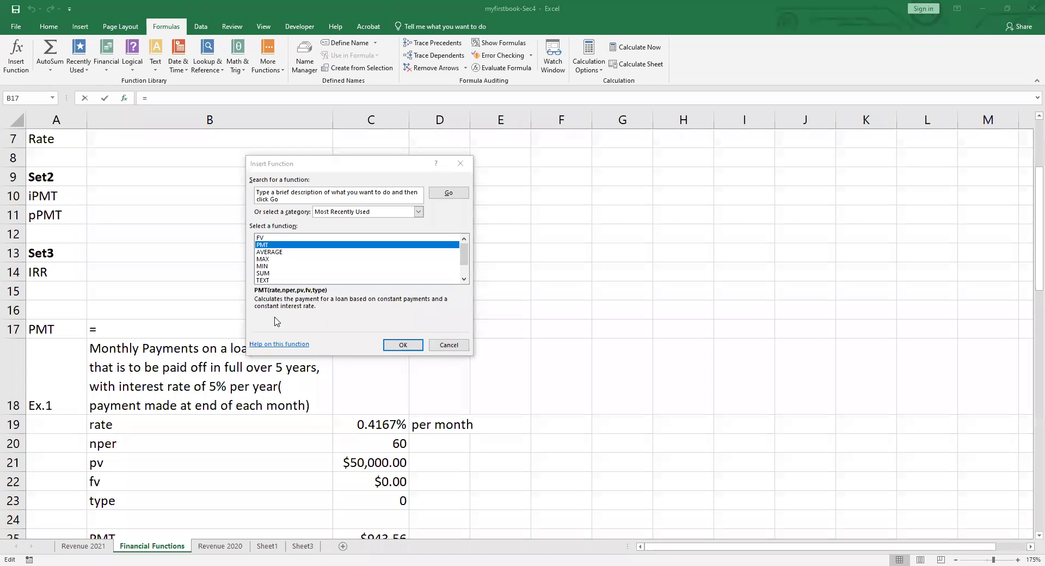
left_click(448, 345)
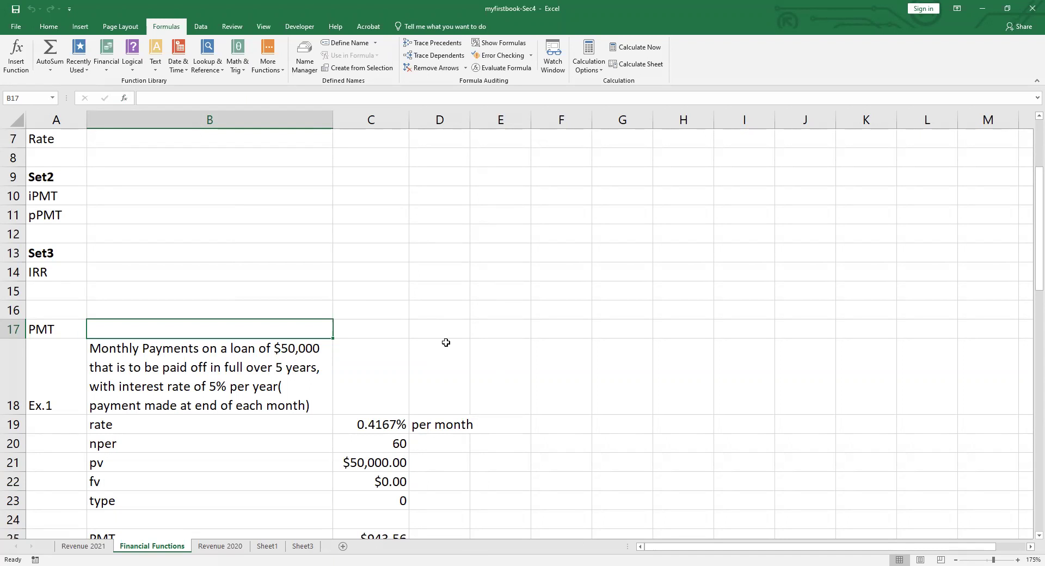
Annotate Example 1 by circling "Monthly", drawing arrows towards the "% per year" note and handwriting "% per month" beneath it
scroll(453, 341, "down", 2)
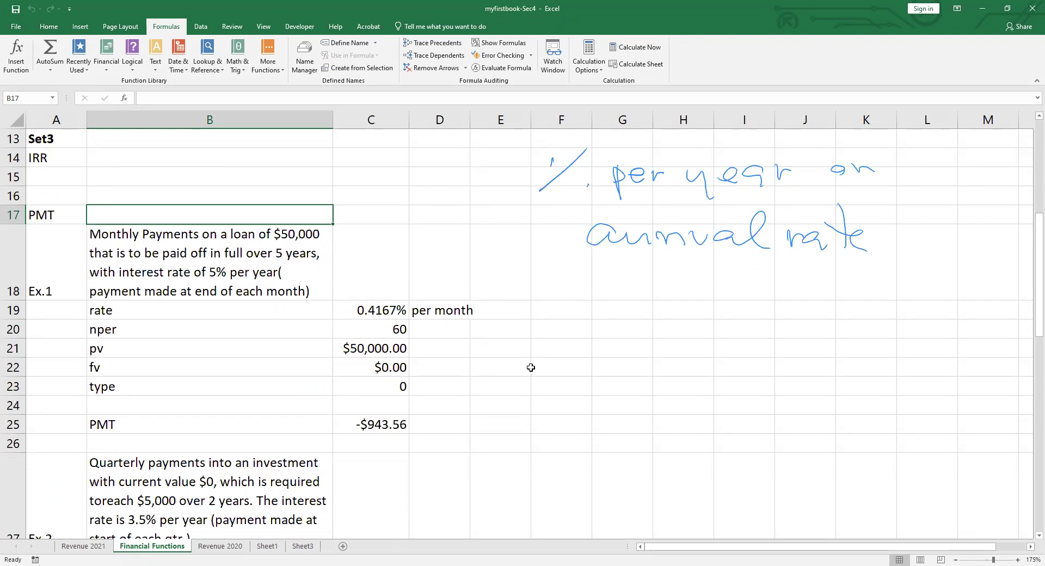
left_click_drag(146, 219, 143, 239)
left_click_drag(133, 203, 200, 158)
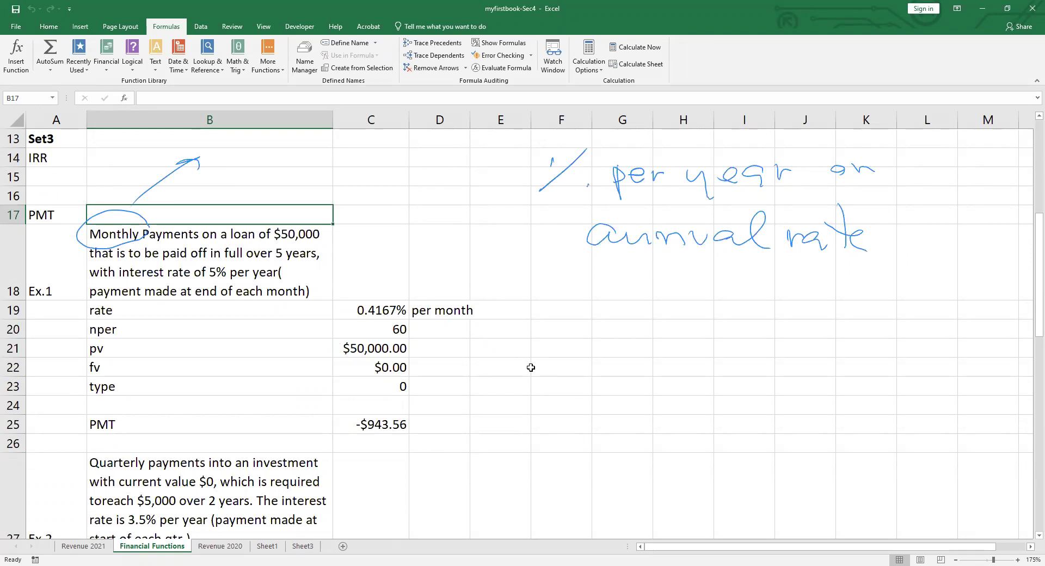
left_click_drag(219, 163, 516, 167)
left_click_drag(631, 267, 592, 295)
left_click_drag(660, 279, 659, 322)
mouse_move(687, 289)
left_mouse_down()
mouse_move(735, 279)
mouse_move(850, 294)
left_mouse_up()
mouse_move(864, 262)
left_mouse_down()
mouse_move(858, 297)
mouse_move(901, 299)
left_mouse_up()
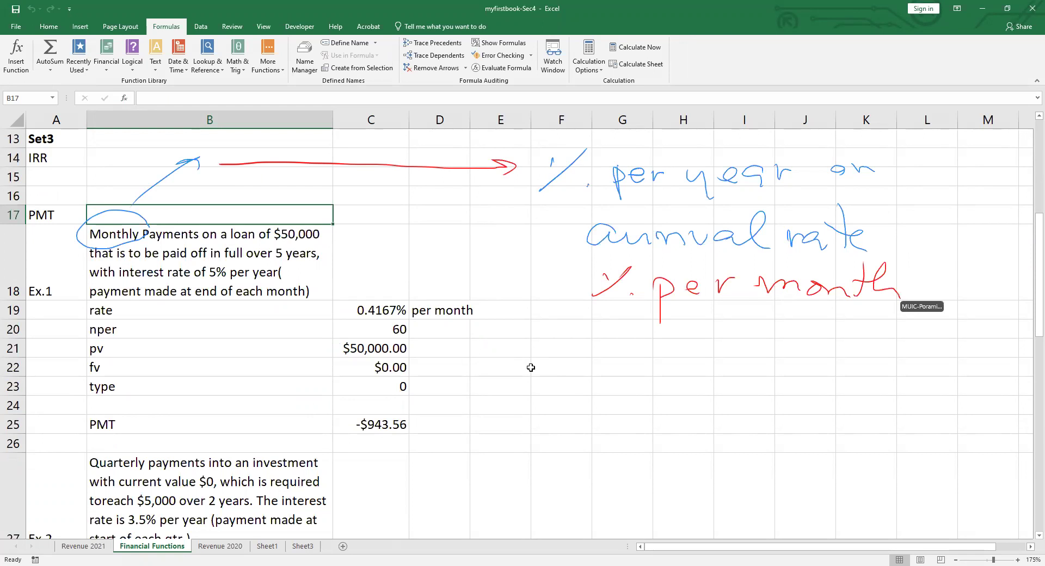
Draw an arrow from the "% per year" note to "% per month" and handwrite "÷ 12" below it
left_click_drag(899, 173, 933, 278)
left_click_drag(934, 263, 951, 279)
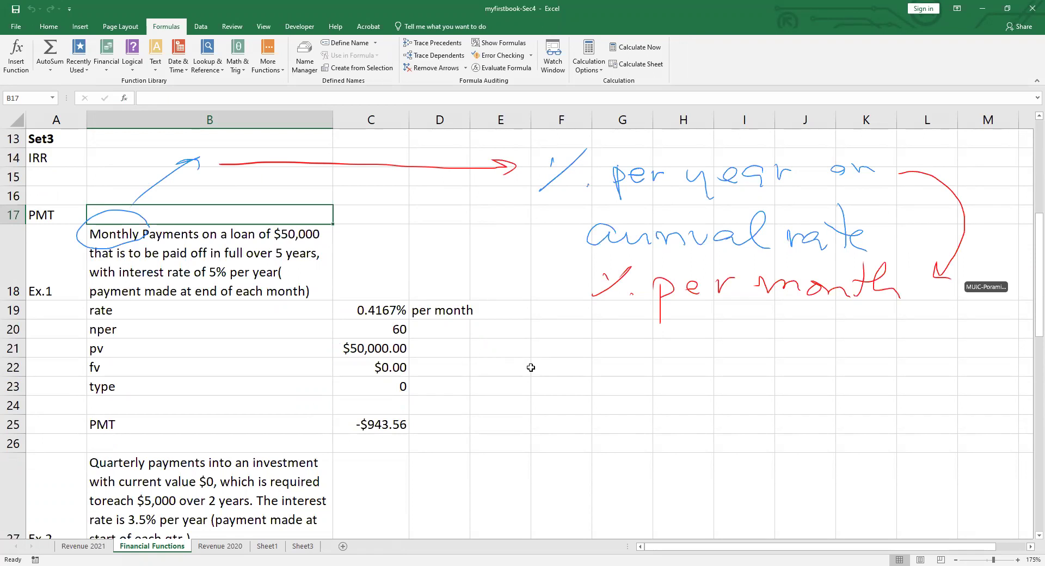
left_click_drag(978, 197, 997, 221)
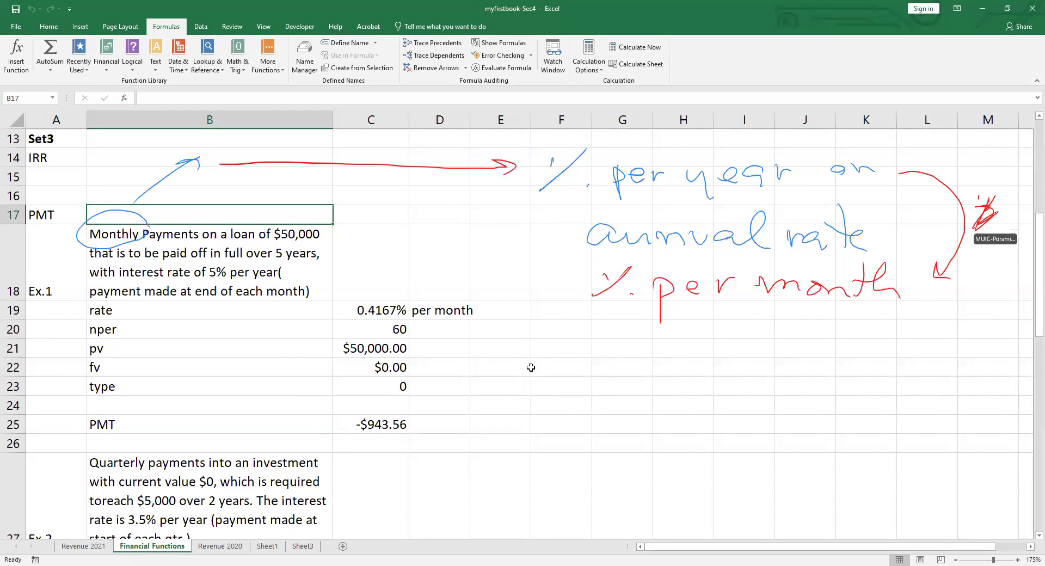
left_click_drag(930, 316, 941, 328)
left_click_drag(923, 348, 1007, 359)
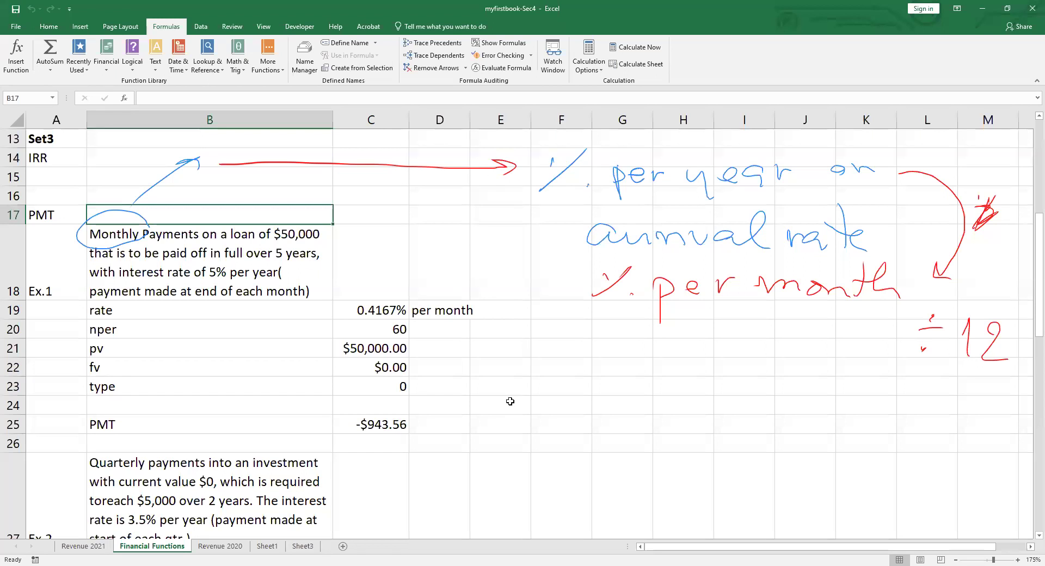
Circle "Quarterly" in the Example 2 description and handwrite "% per quarter" below the monthly rate note
left_click_drag(159, 454, 101, 481)
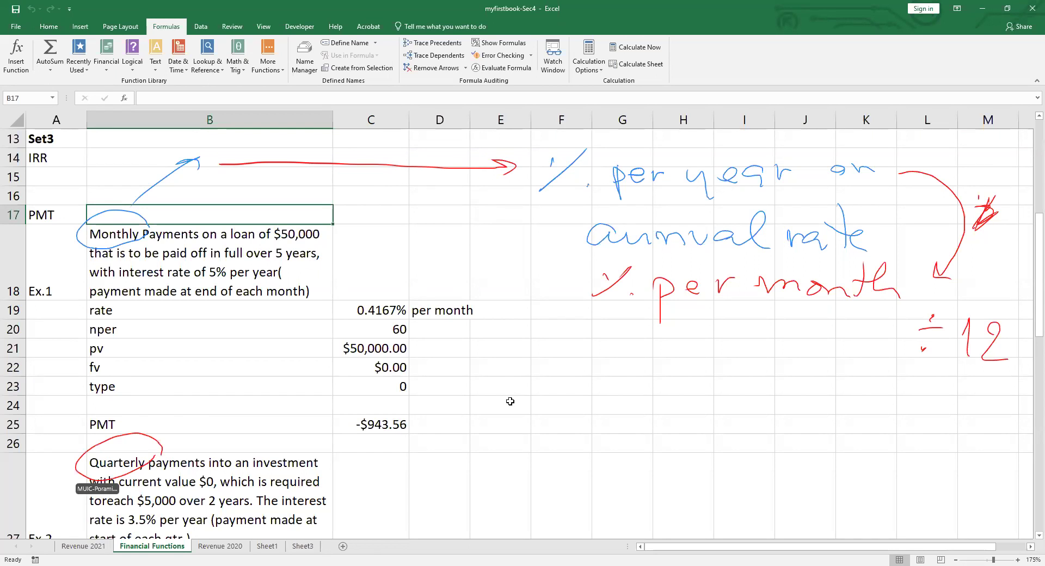
left_click_drag(631, 353, 582, 388)
left_click_drag(648, 378, 646, 414)
mouse_move(652, 379)
left_mouse_down()
mouse_move(653, 393)
mouse_move(684, 391)
left_mouse_up()
mouse_move(692, 378)
left_mouse_down()
mouse_move(713, 377)
mouse_move(740, 409)
left_mouse_up()
left_click_drag(754, 383, 789, 402)
left_click_drag(790, 393, 808, 392)
mouse_move(819, 363)
left_mouse_down()
mouse_move(822, 397)
mouse_move(871, 410)
left_mouse_up()
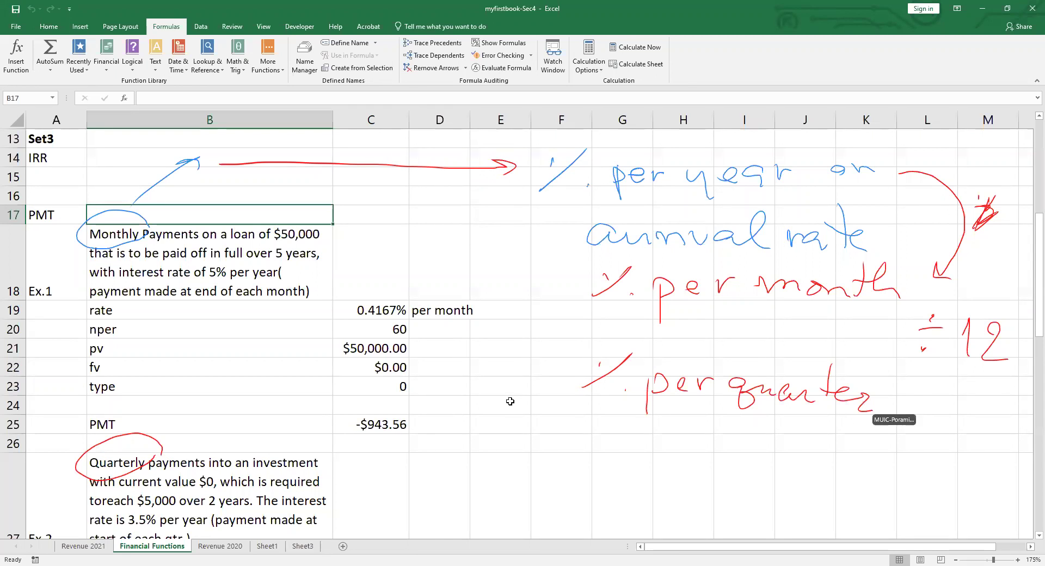
Box the "% per year" note, draw an arrow from it to "% per quarter" and handwrite "÷ 4" below
left_click_drag(792, 192, 796, 197)
left_click_drag(551, 223, 623, 422)
mouse_move(603, 412)
left_mouse_down()
mouse_move(608, 433)
mouse_move(726, 448)
mouse_move(716, 466)
left_mouse_up()
left_click(660, 459)
left_click(667, 428)
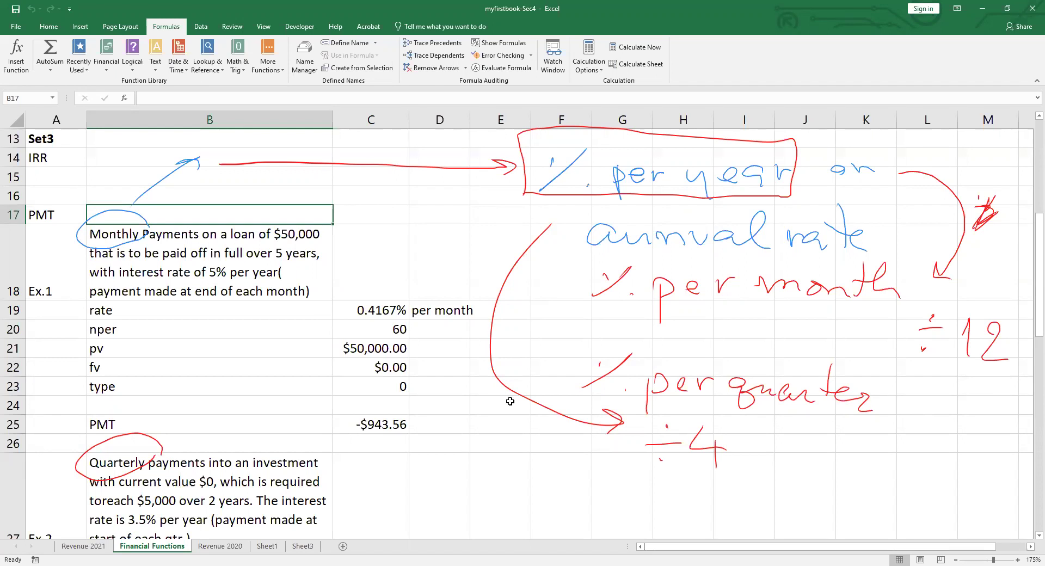
key("Escape")
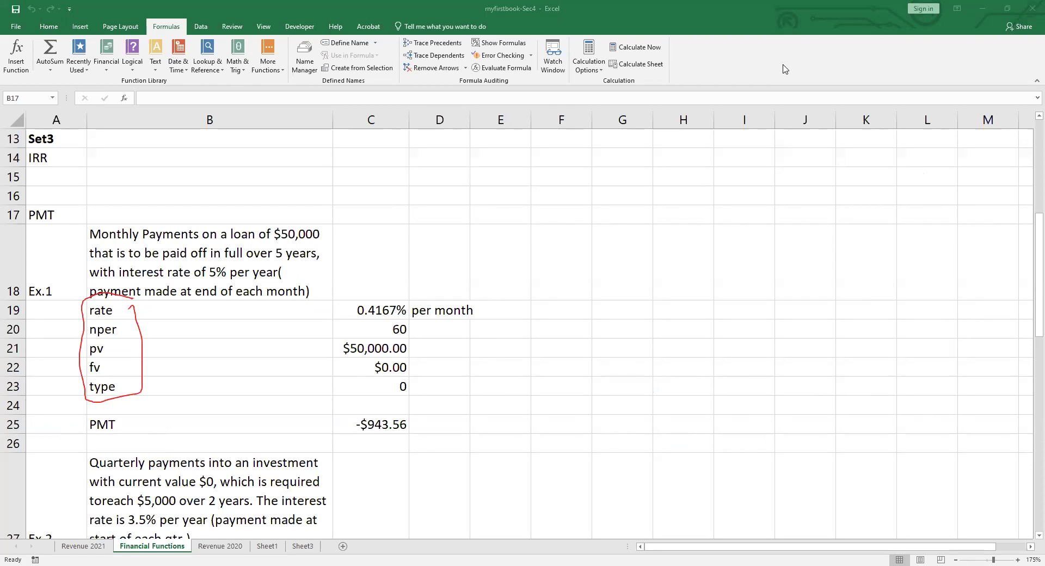
Circle "a loan" and "$50,000" in the Example 1 description and link them by arrow to a handwritten "PV"
left_click_drag(266, 238, 305, 240)
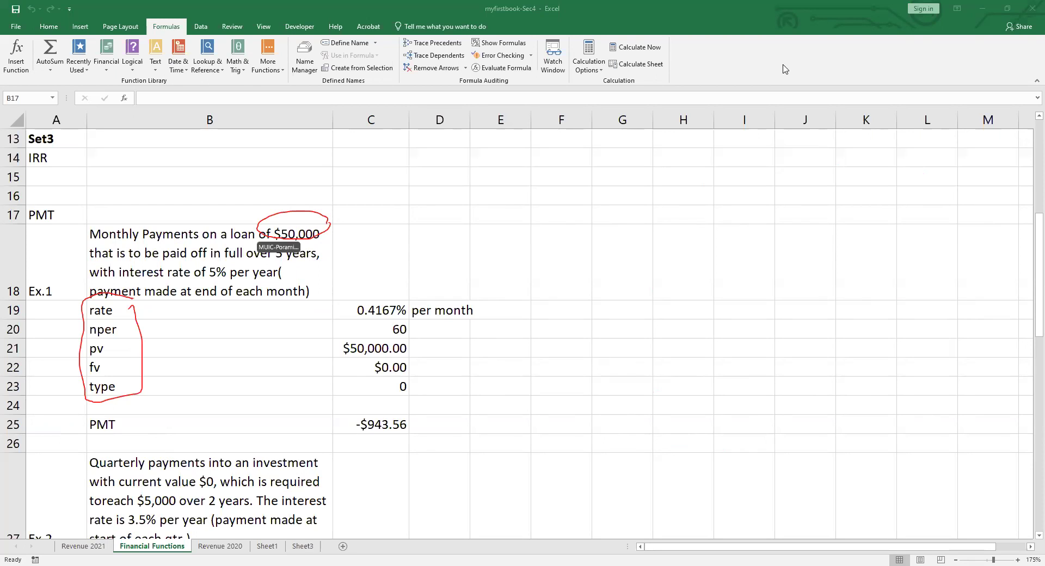
left_click_drag(266, 215, 271, 244)
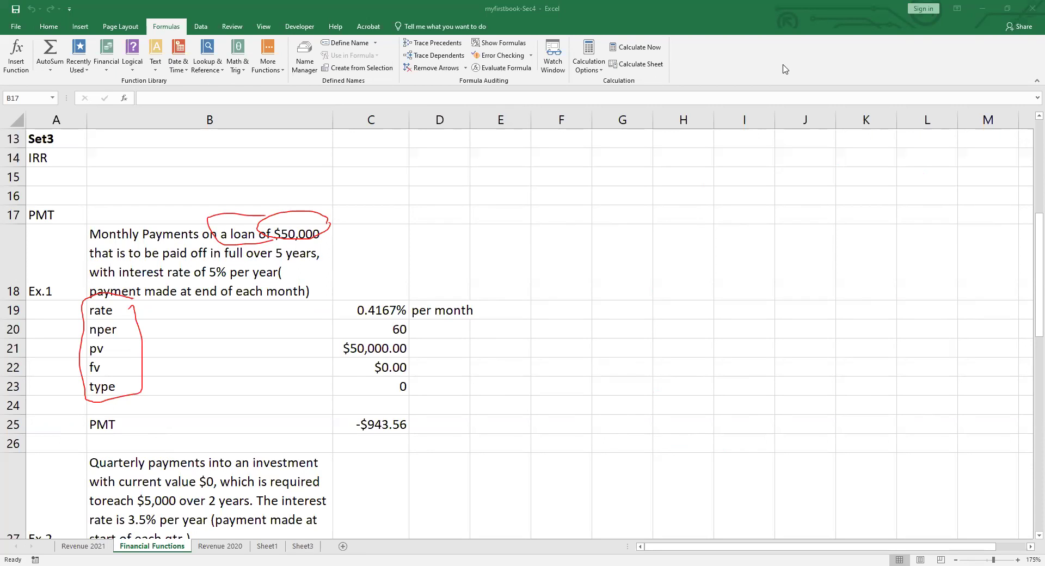
left_click_drag(336, 233, 390, 195)
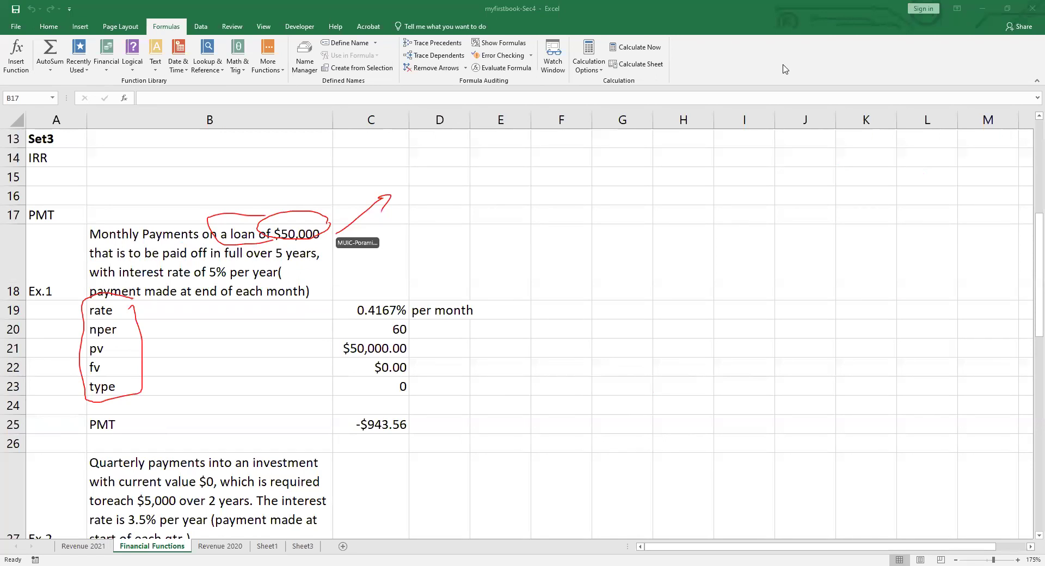
left_click_drag(412, 170, 413, 200)
mouse_move(410, 172)
left_mouse_down()
mouse_move(413, 184)
mouse_move(440, 172)
left_mouse_up()
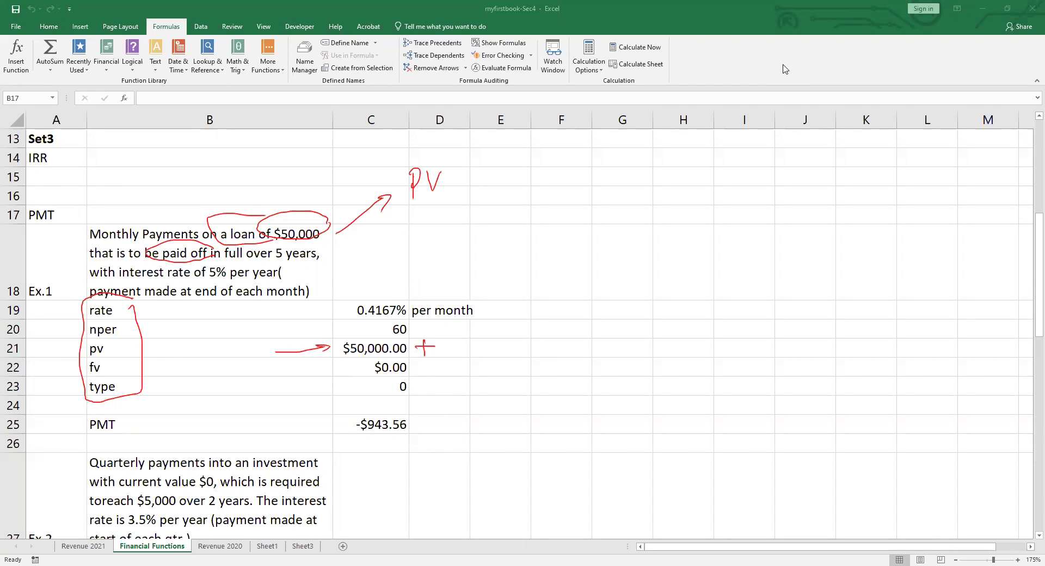
Circle the $0.00 fv value in Example 1, draw an arrow to it from "be paid off" and underline "in full"
left_click_drag(381, 358, 418, 368)
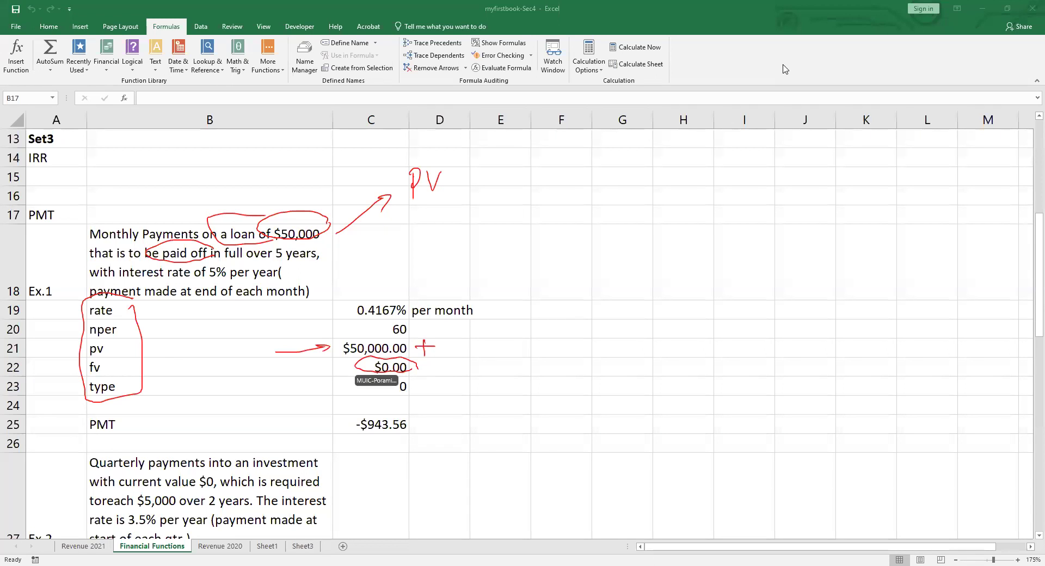
left_click_drag(186, 253, 353, 367)
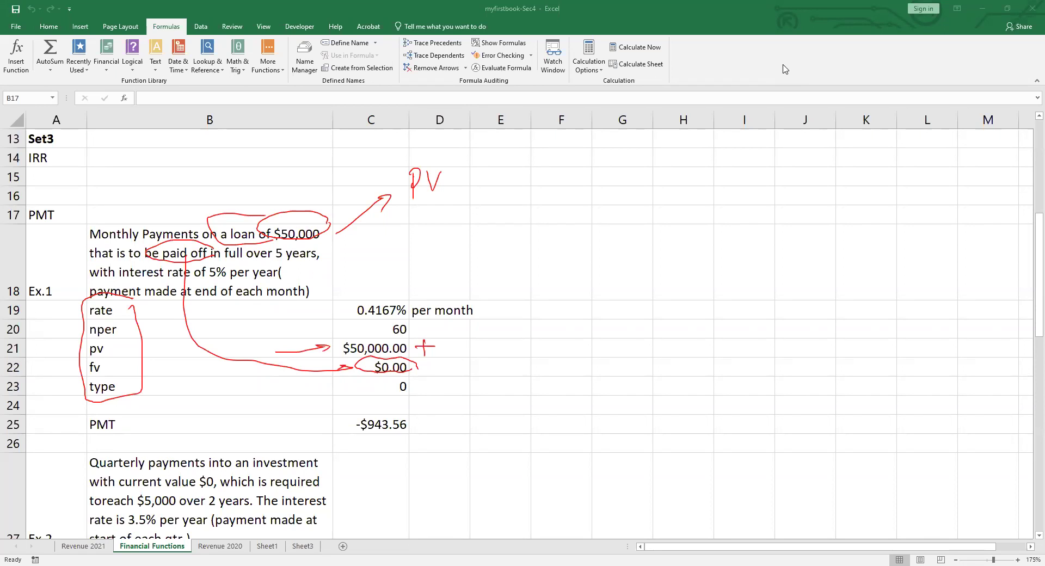
left_click_drag(215, 262, 261, 267)
Draw an arrow from the loan term in the Example 1 description and handwrite "5 years" at its end
mouse_move(325, 261)
left_mouse_down()
mouse_move(547, 251)
mouse_move(638, 290)
left_mouse_up()
left_click_drag(651, 254, 689, 265)
mouse_move(700, 265)
left_mouse_down()
mouse_move(715, 251)
mouse_move(719, 268)
left_mouse_up()
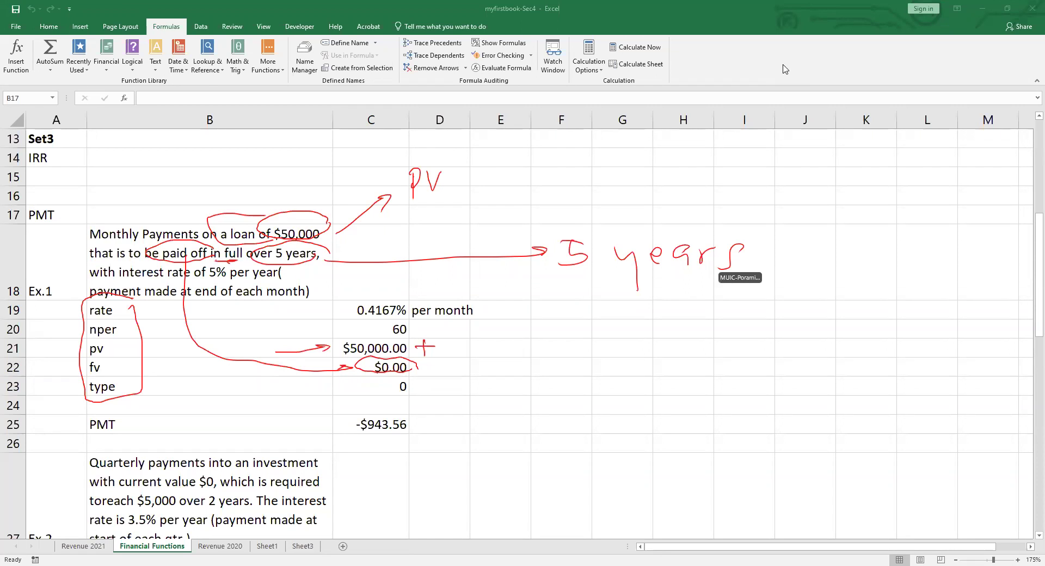
Circle "Payments" and box "Monthly" at the start of the Example 1 description
left_click_drag(209, 218, 163, 242)
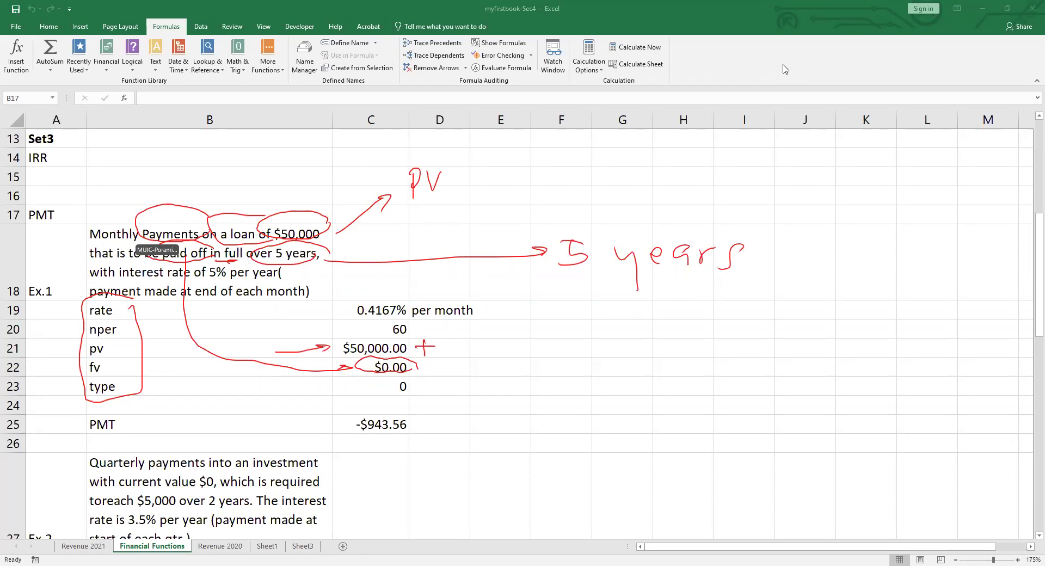
left_click_drag(133, 211, 140, 240)
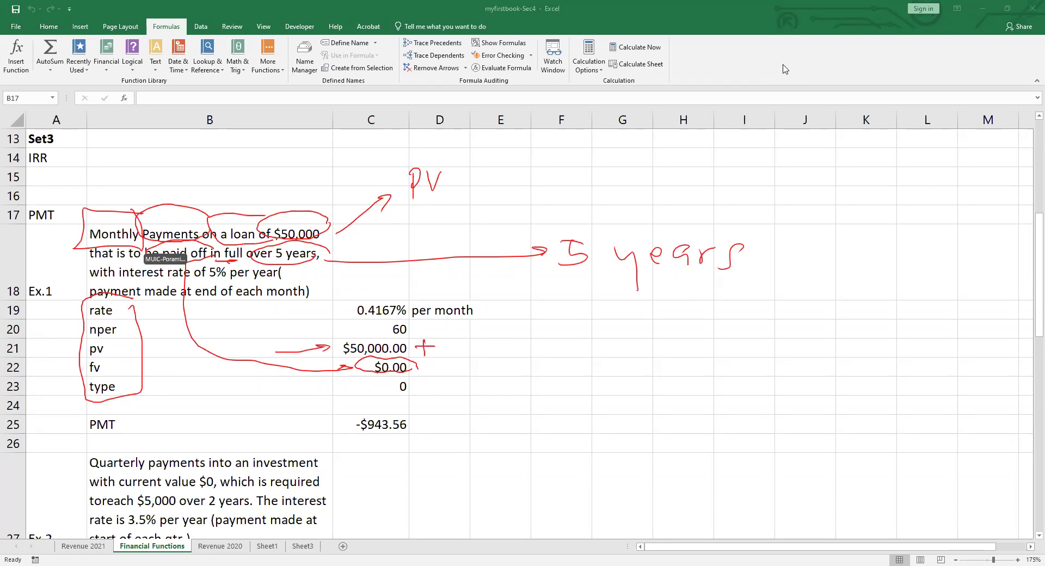
Box the handwritten "5 years", point it to a note "No. of mths." and link it by arrow to the nper value with "5 X 12"
mouse_move(756, 228)
left_mouse_down()
mouse_move(770, 221)
mouse_move(814, 241)
mouse_move(929, 242)
left_mouse_up()
left_click_drag(862, 264, 966, 280)
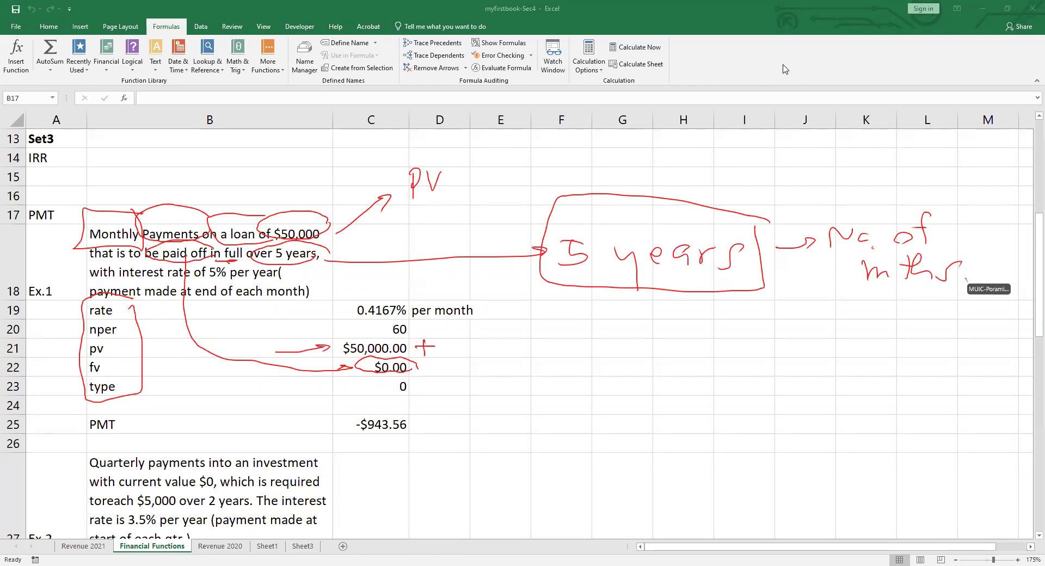
left_click_drag(623, 267, 427, 329)
mouse_move(596, 293)
left_mouse_down()
mouse_move(584, 315)
mouse_move(696, 322)
left_mouse_up()
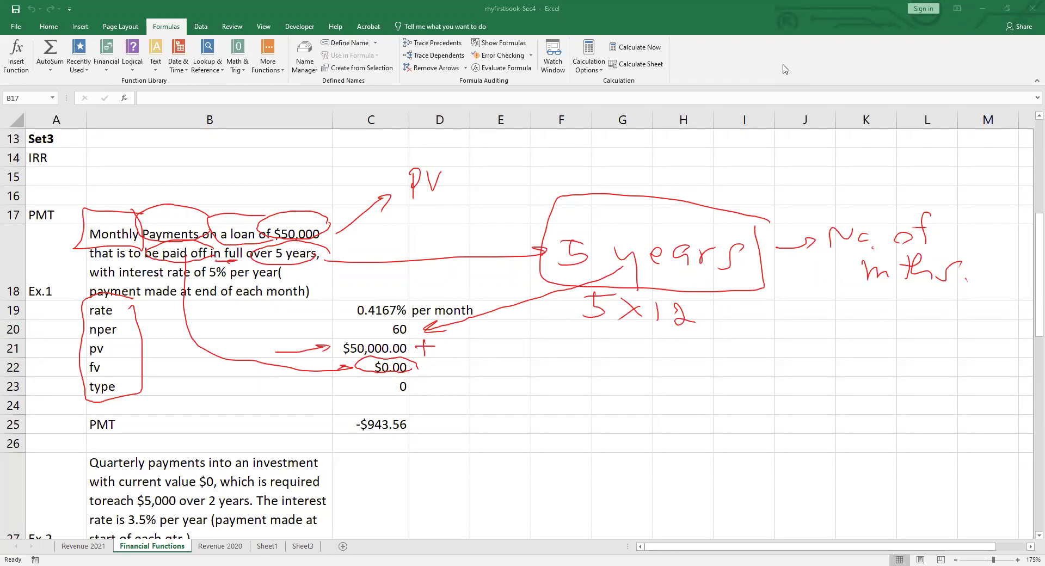
Underline "5% per year" in the PMT Example 1 description and handwrite "5% /year" in the empty area beside the arguments
left_click_drag(199, 279, 286, 275)
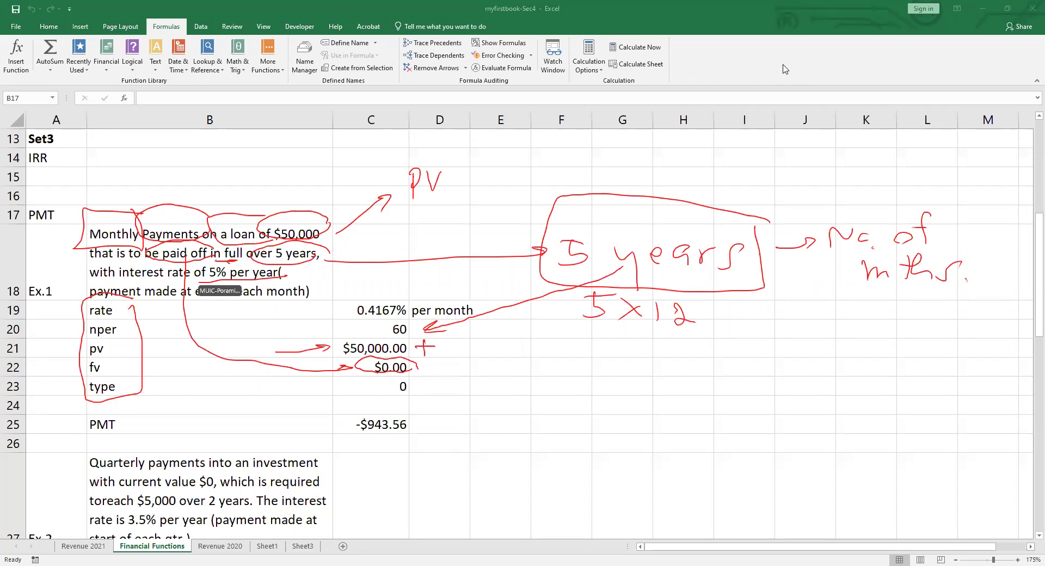
left_click_drag(634, 380, 610, 412)
mouse_move(678, 384)
left_mouse_down()
mouse_move(652, 412)
mouse_move(687, 414)
left_mouse_up()
mouse_move(740, 369)
left_mouse_down()
mouse_move(717, 422)
mouse_move(775, 430)
mouse_move(844, 414)
left_mouse_up()
left_click_drag(853, 409, 875, 394)
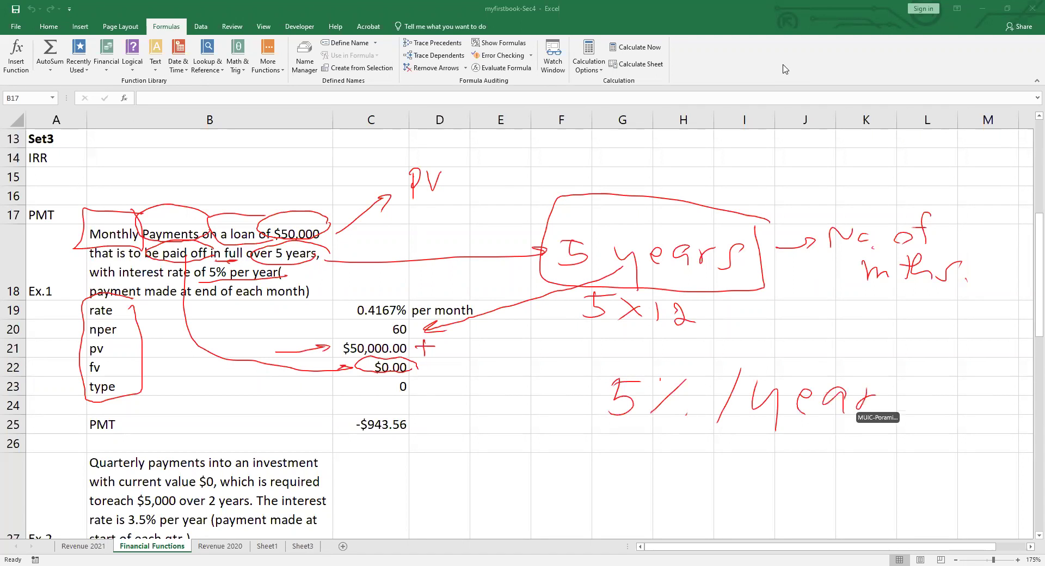
Draw a blue arrow from the boxed "Monthly" to the "5% /year" note and handwrite "5% /12" beneath it
left_click_drag(102, 187, 100, 202)
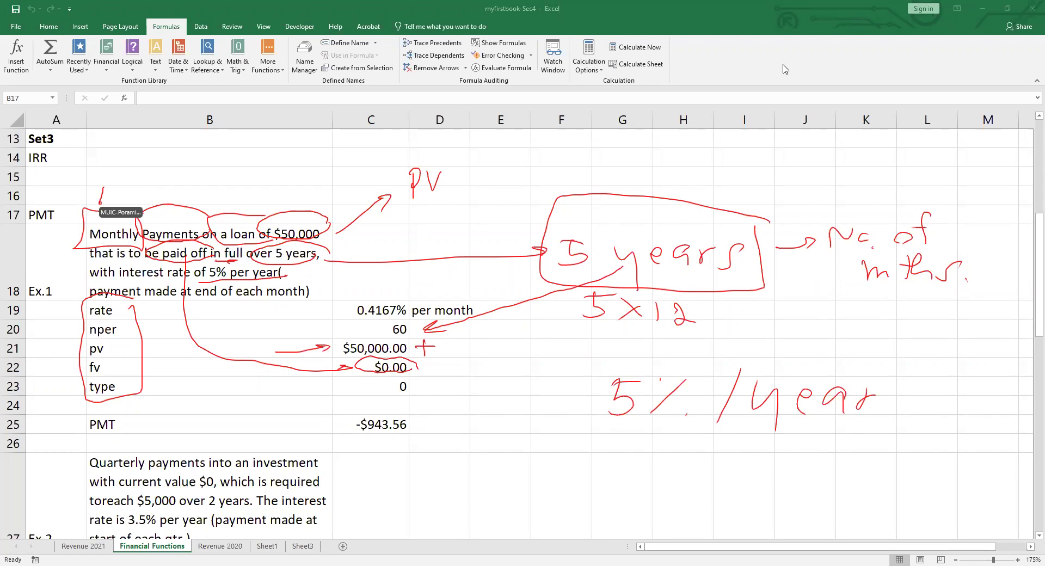
mouse_move(113, 192)
left_mouse_down()
mouse_move(111, 203)
mouse_move(585, 416)
left_mouse_up()
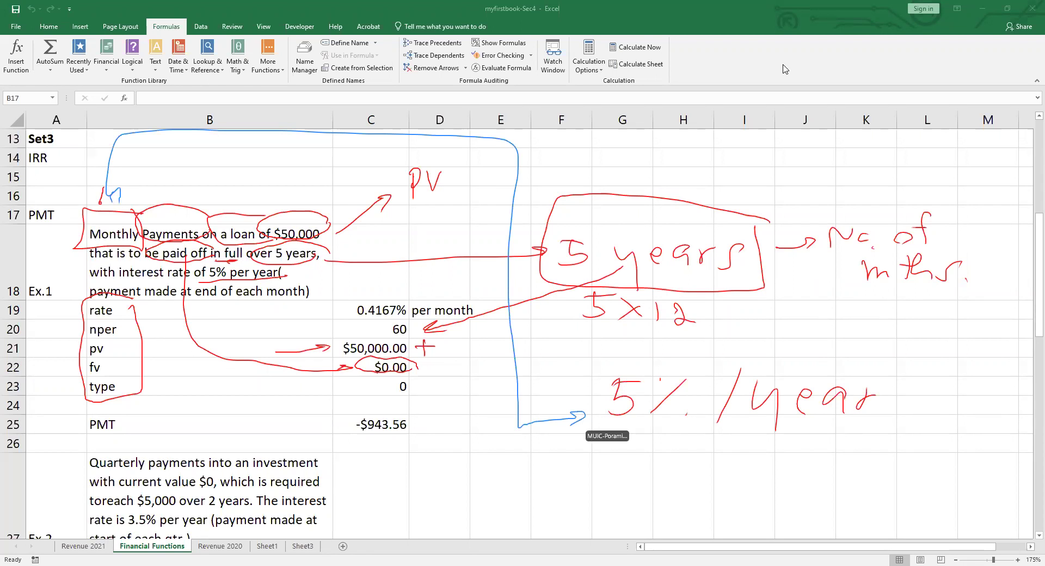
left_click_drag(634, 439, 631, 463)
left_click_drag(684, 437, 666, 459)
left_click_drag(737, 432, 707, 468)
mouse_move(749, 434)
left_mouse_down()
mouse_move(752, 468)
mouse_move(779, 466)
left_mouse_up()
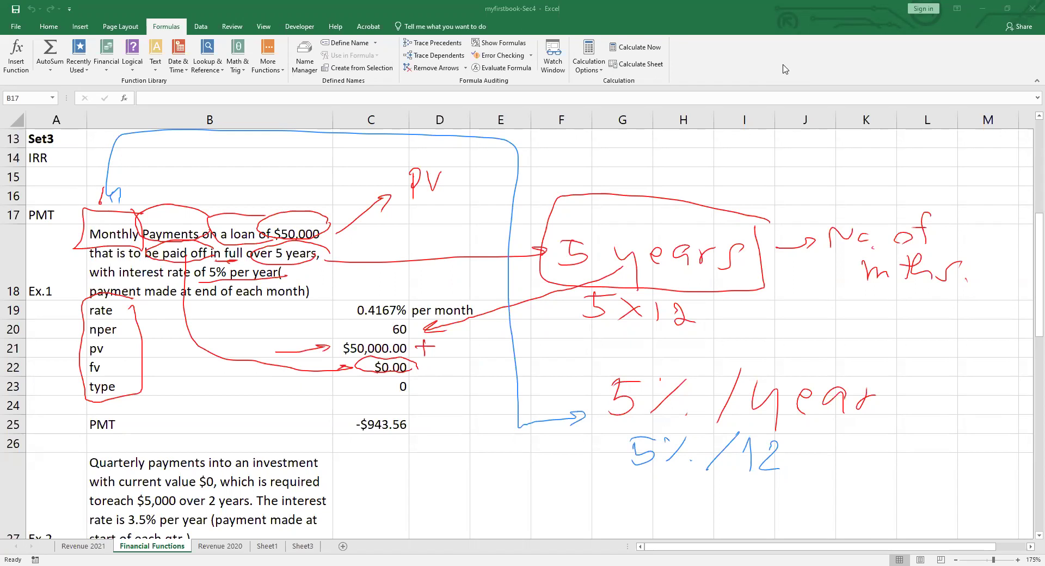
Box the PMT example's rate value, and link "end" in the description by arrow to the type value
left_click_drag(341, 315, 407, 321)
mouse_move(195, 304)
left_mouse_down()
mouse_move(229, 297)
mouse_move(387, 392)
left_mouse_up()
left_click_drag(368, 388, 370, 403)
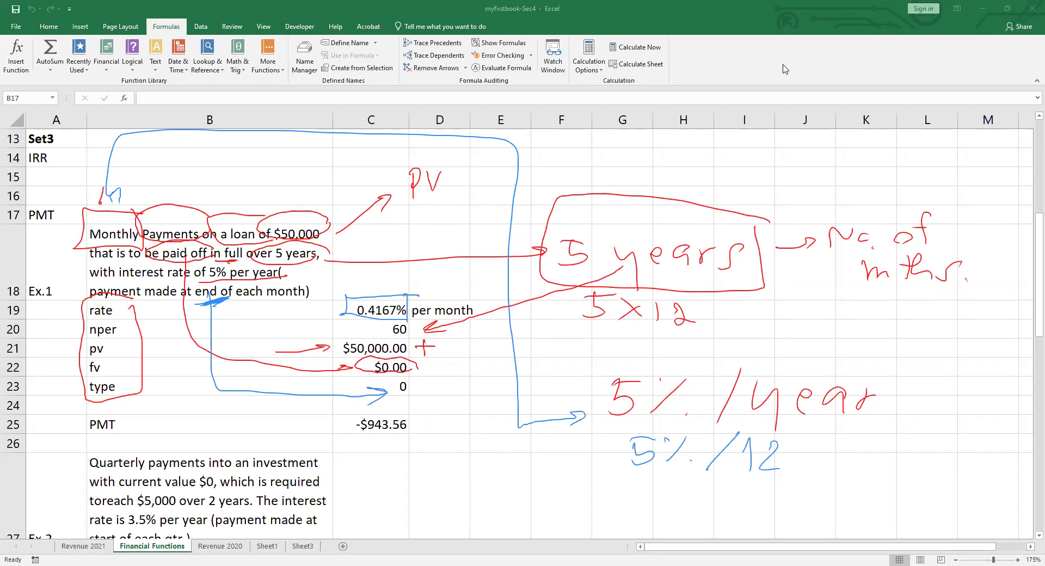
Box the PMT result in Example 1 and link its circled minus sign by arrow to a handwritten "Pay out"
left_click_drag(333, 401, 444, 432)
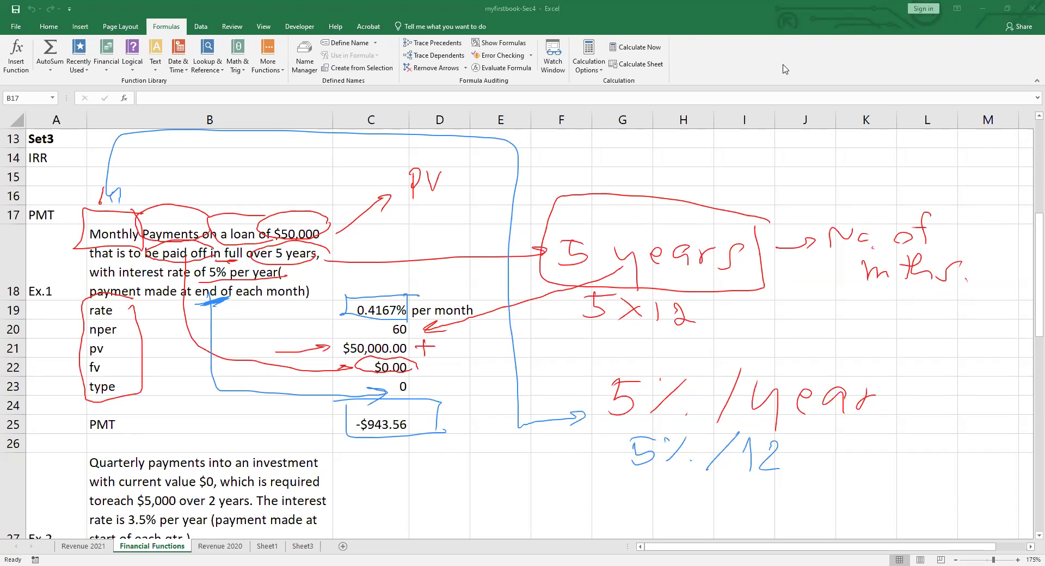
mouse_move(365, 406)
left_mouse_down()
mouse_move(364, 435)
mouse_move(400, 477)
mouse_move(420, 471)
mouse_move(466, 514)
mouse_move(539, 492)
left_mouse_up()
left_click_drag(525, 474, 558, 470)
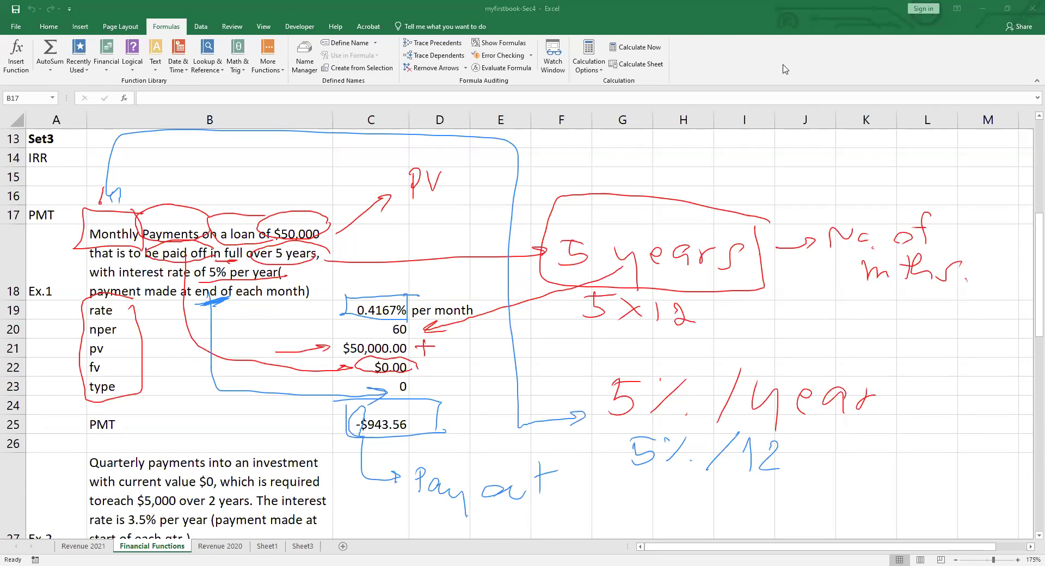
left_click_drag(332, 400, 444, 432)
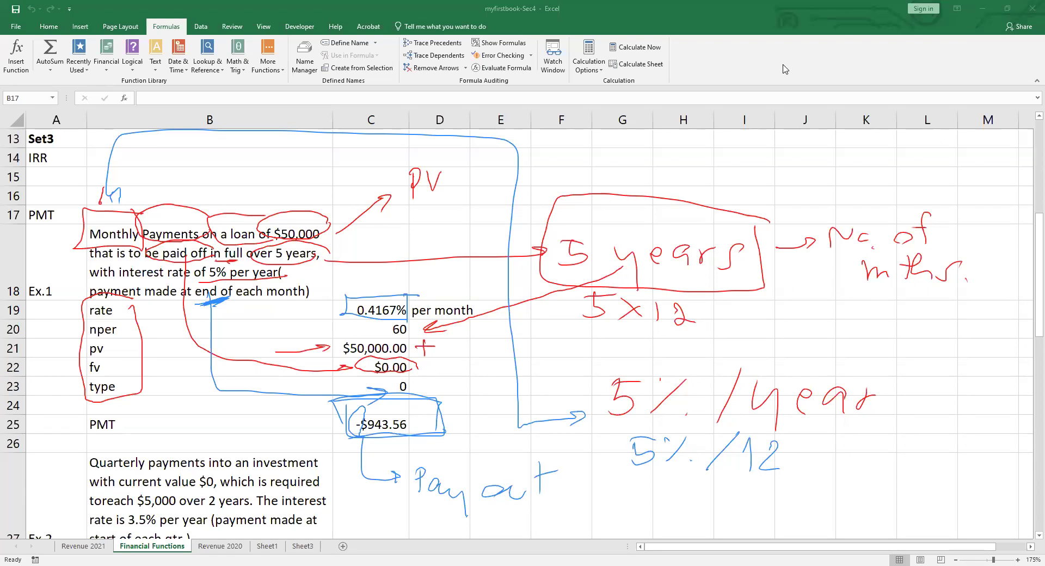
Clear all annotations from the PMT example and go to Example 1 of the FV section
key("Escape")
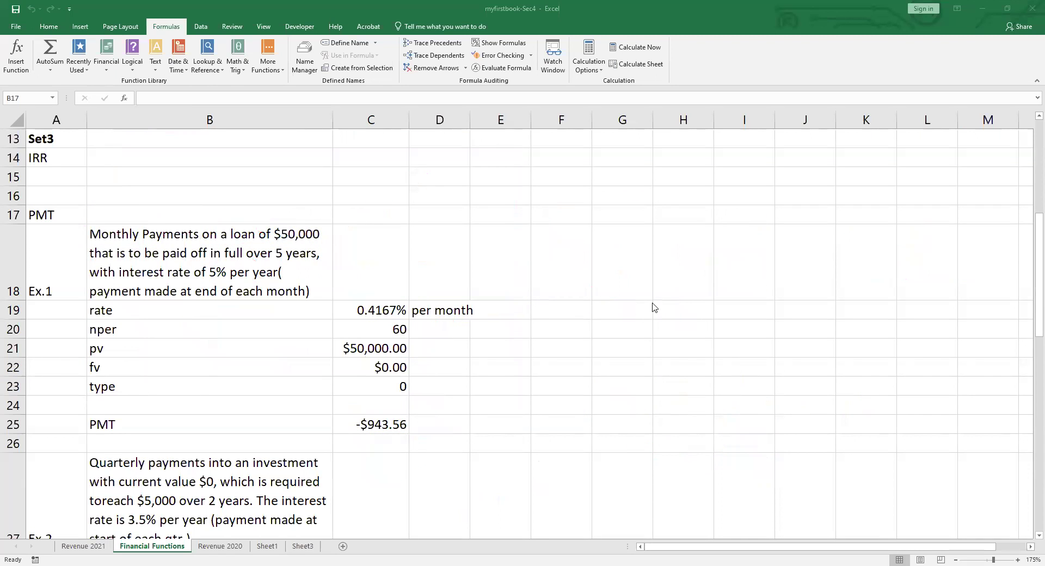
scroll(312, 443, "down", 6)
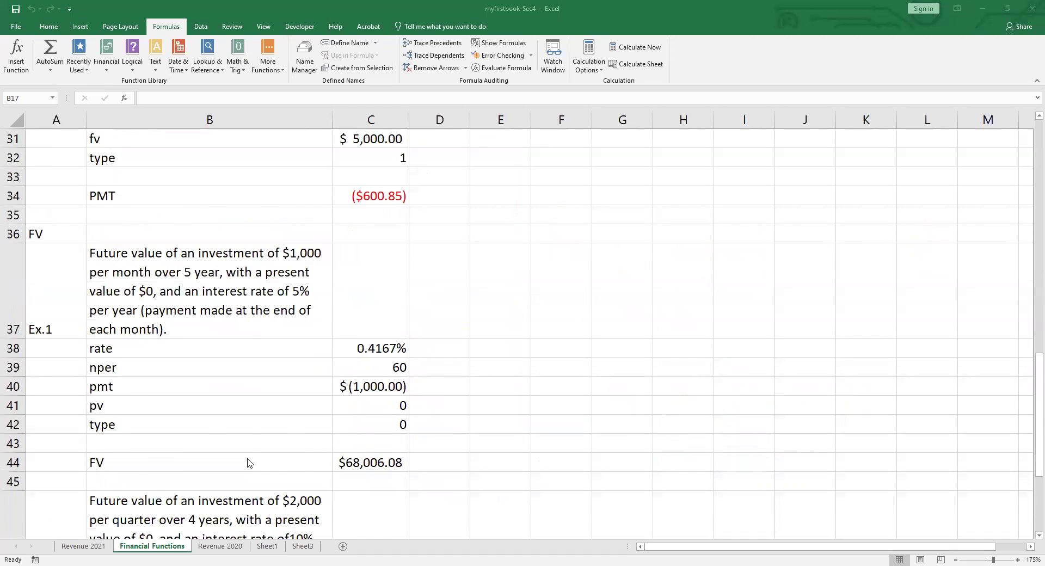
scroll(248, 462, "down", 1)
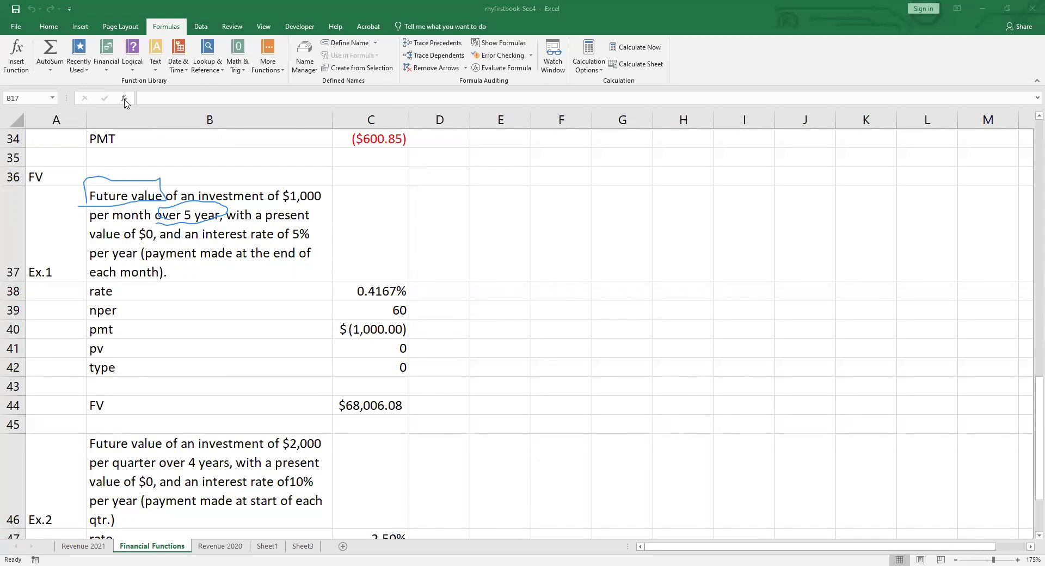
Examine the FV function's arguments and description in Insert Function from cell E37, and cancel without inserting it
left_click(521, 227)
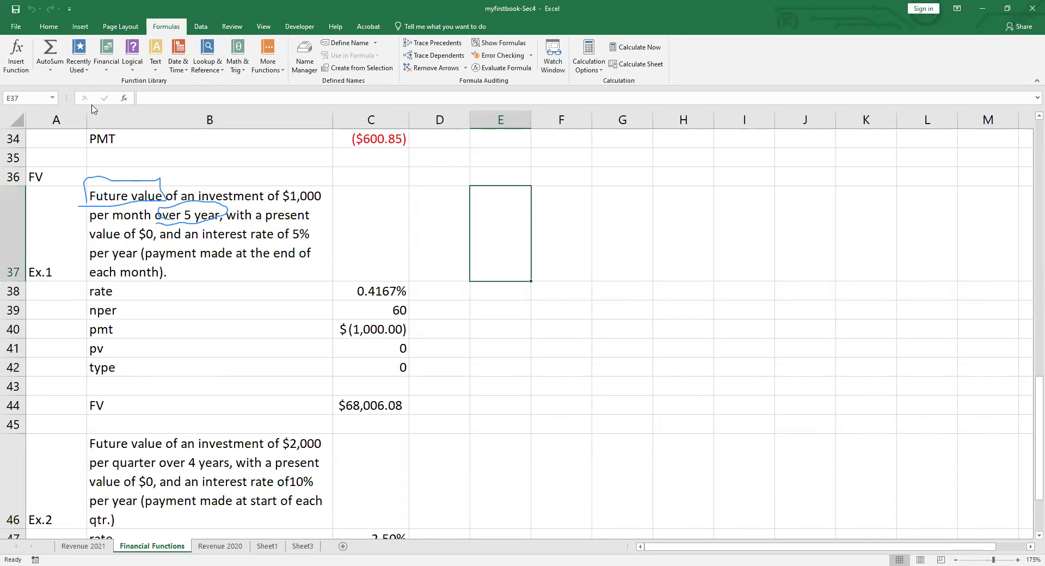
left_click(125, 99)
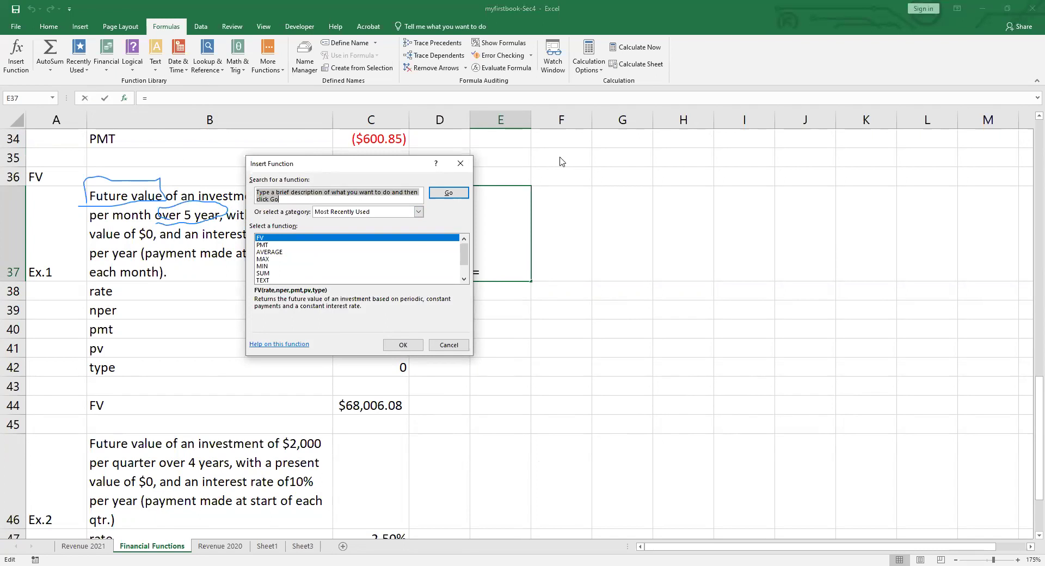
left_click_drag(310, 163, 479, 163)
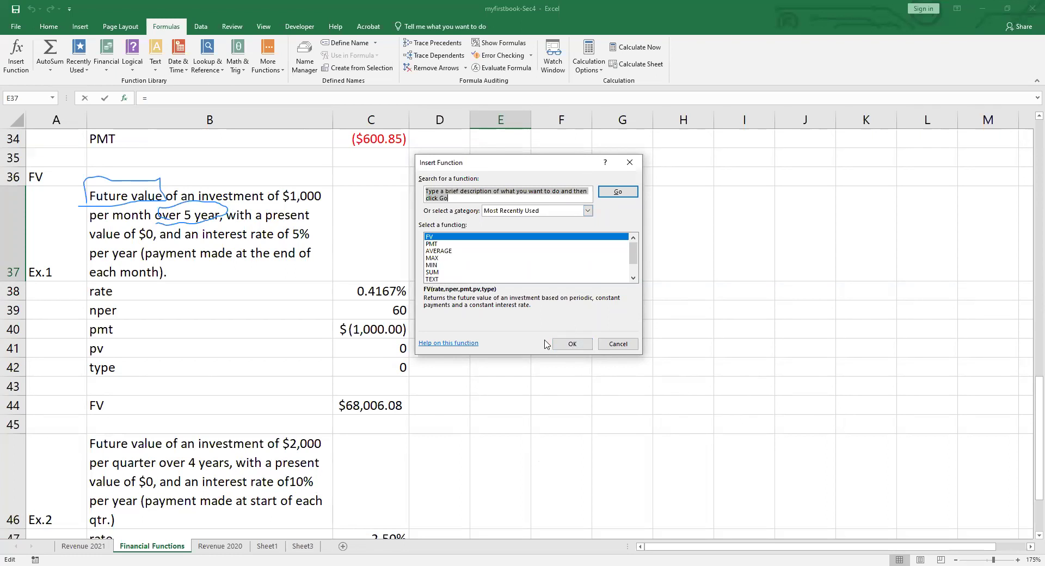
left_click(615, 342)
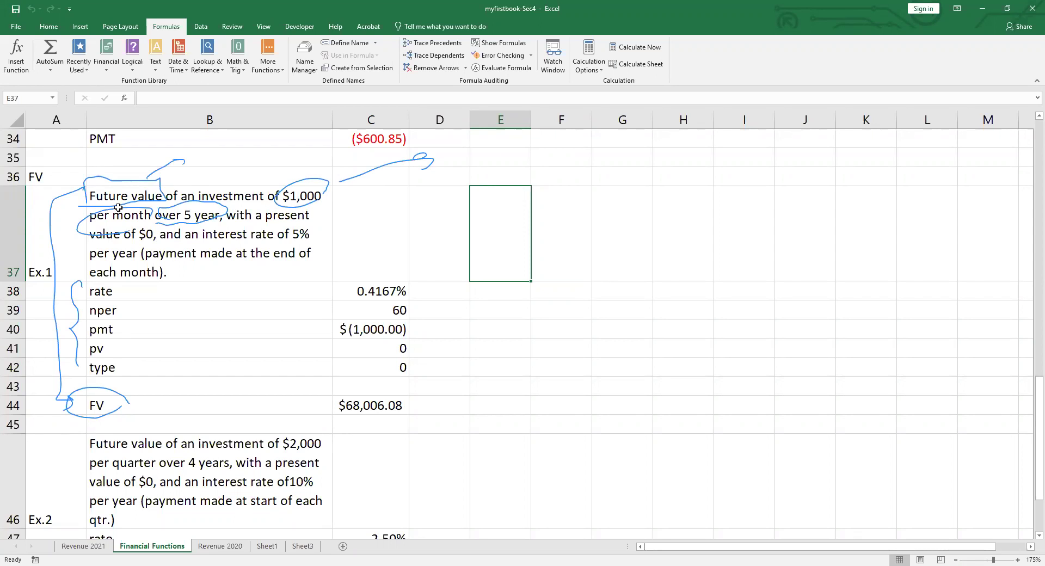
Handwrite "PMT" and "-1000" at the end of the $1,000 arrow, and mark FV Example 1's pmt value with an arrow
mouse_move(447, 147)
left_mouse_down()
mouse_move(450, 168)
mouse_move(451, 157)
mouse_move(479, 148)
left_mouse_up()
left_click_drag(543, 152, 559, 151)
mouse_move(576, 140)
left_mouse_down()
mouse_move(577, 162)
mouse_move(634, 156)
left_mouse_up()
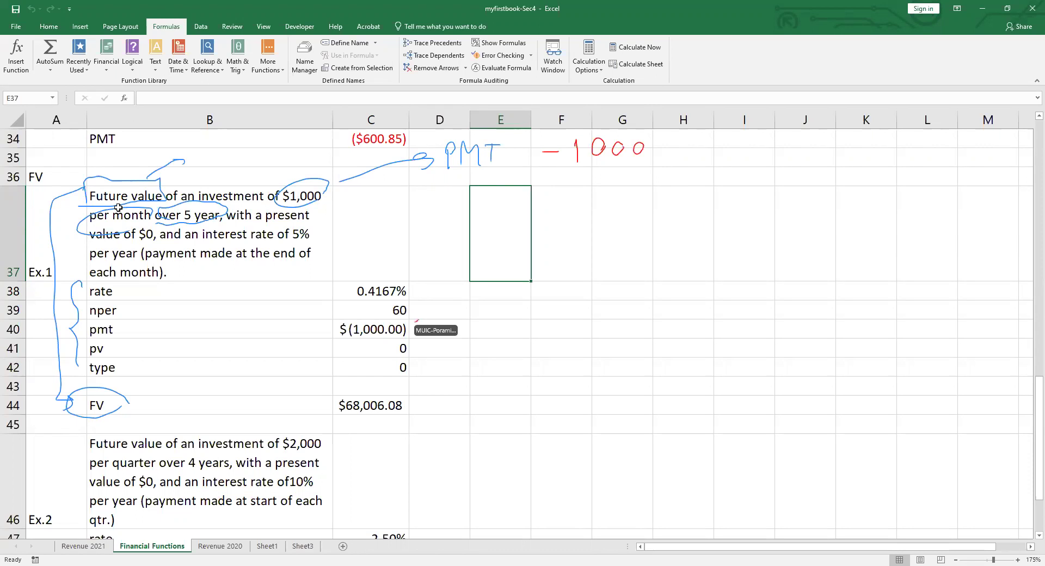
left_click_drag(416, 321, 334, 333)
key("ctrl+z")
key("ctrl+z")
left_click_drag(436, 325, 409, 328)
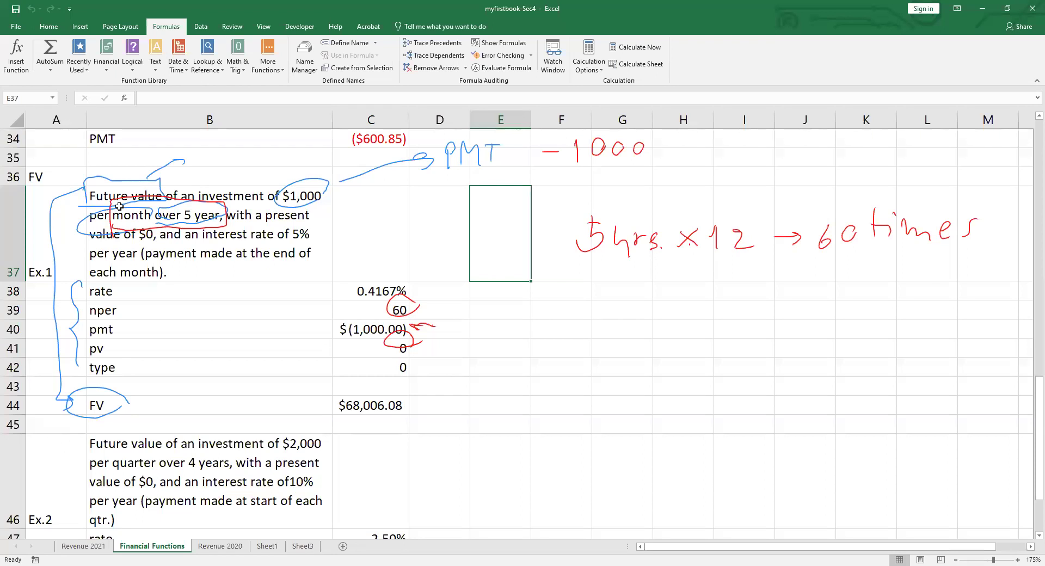
Box "per year" and "month over 5 year", and draw an arrow from the 5% rate to a handwritten "interest 5%/12" with "per month" beneath
left_click_drag(87, 244, 89, 263)
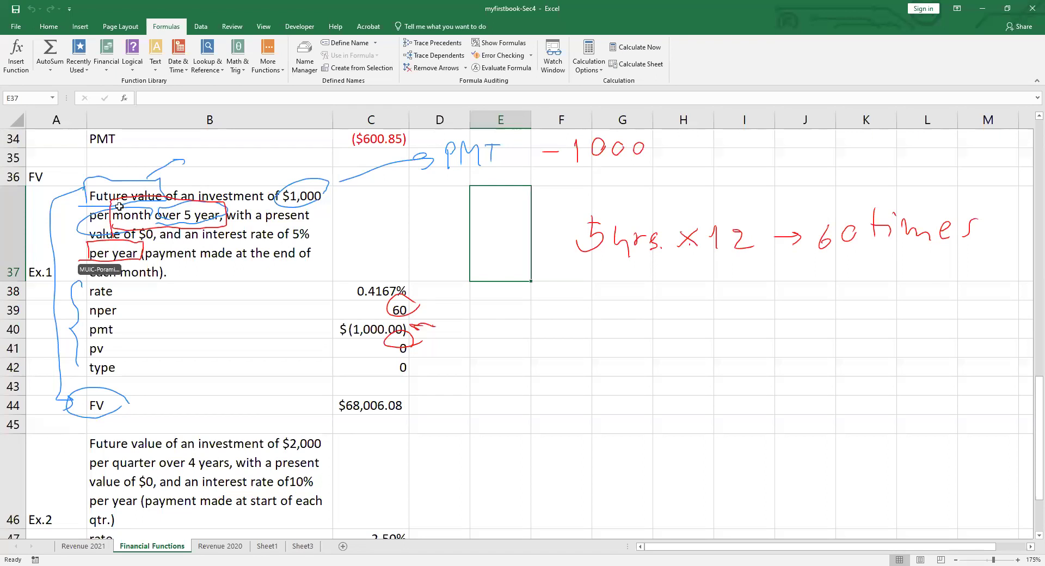
left_click_drag(120, 206, 119, 207)
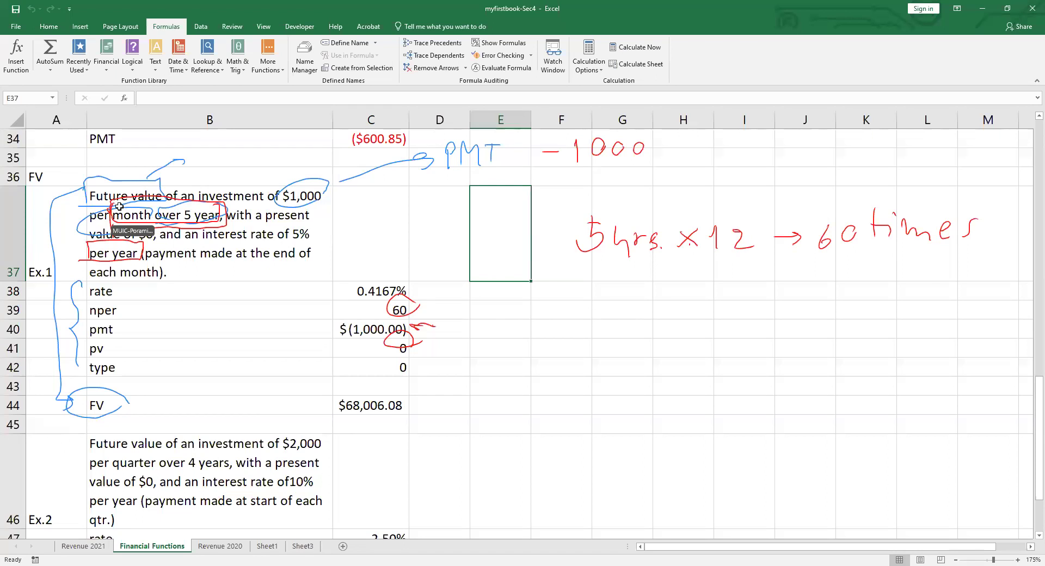
mouse_move(321, 233)
left_mouse_down()
mouse_move(577, 365)
mouse_move(656, 342)
mouse_move(707, 357)
mouse_move(732, 326)
mouse_move(749, 339)
mouse_move(857, 349)
mouse_move(863, 369)
left_mouse_up()
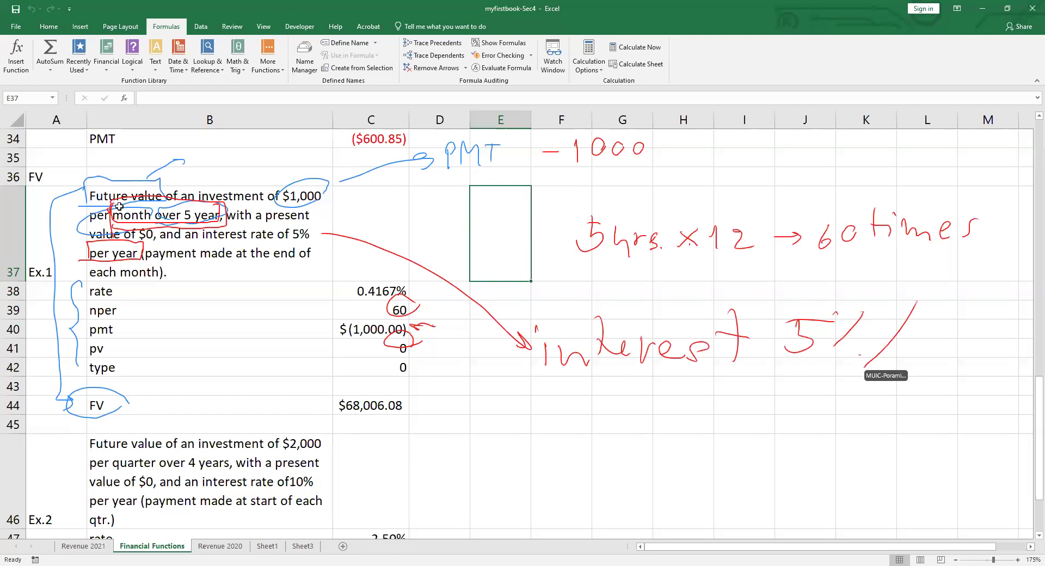
mouse_move(917, 326)
left_mouse_down()
mouse_move(924, 361)
mouse_move(970, 359)
left_mouse_up()
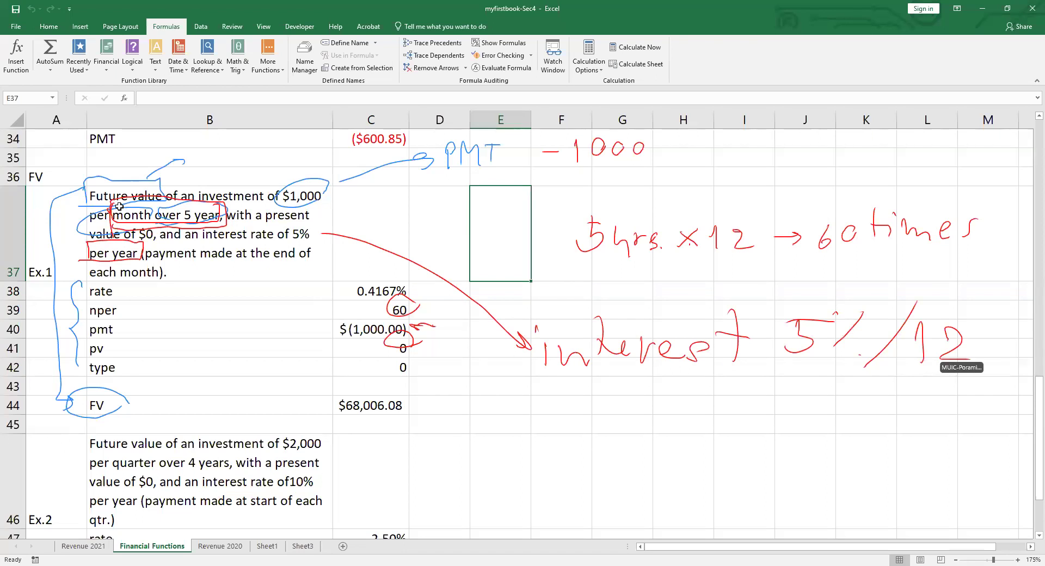
left_click_drag(902, 385, 953, 387)
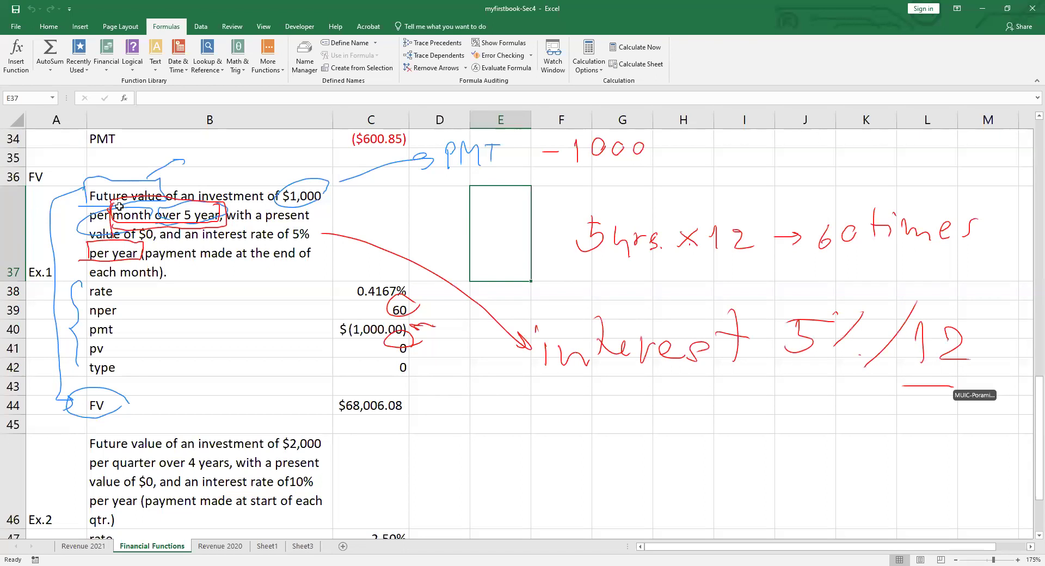
mouse_move(816, 396)
left_mouse_down()
mouse_move(835, 411)
mouse_move(1000, 435)
left_mouse_up()
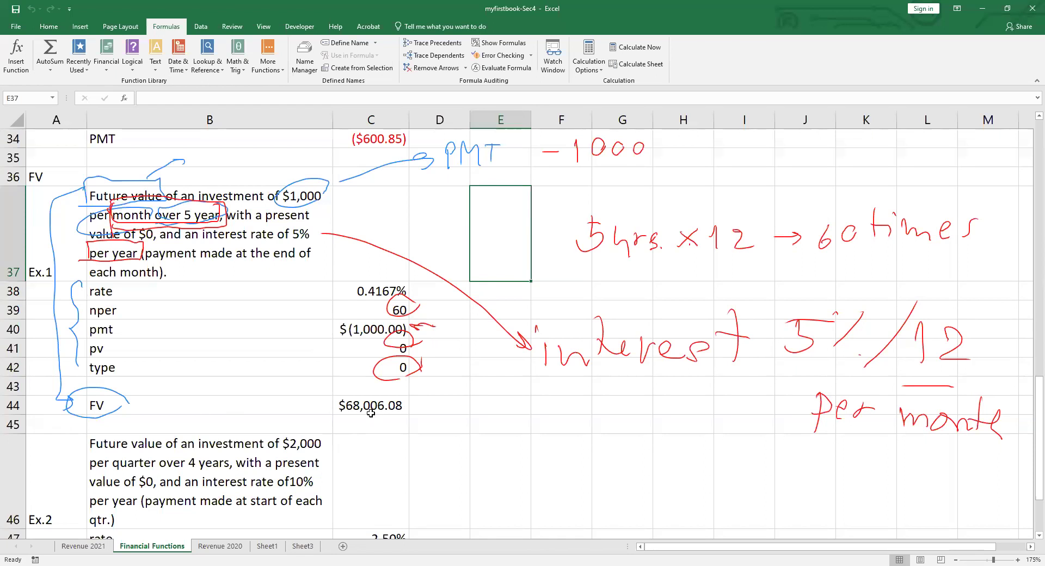
Clear the annotations over the FV examples, update the workbook's external links and continue past those that cannot be updated
scroll(371, 413, "down", 1)
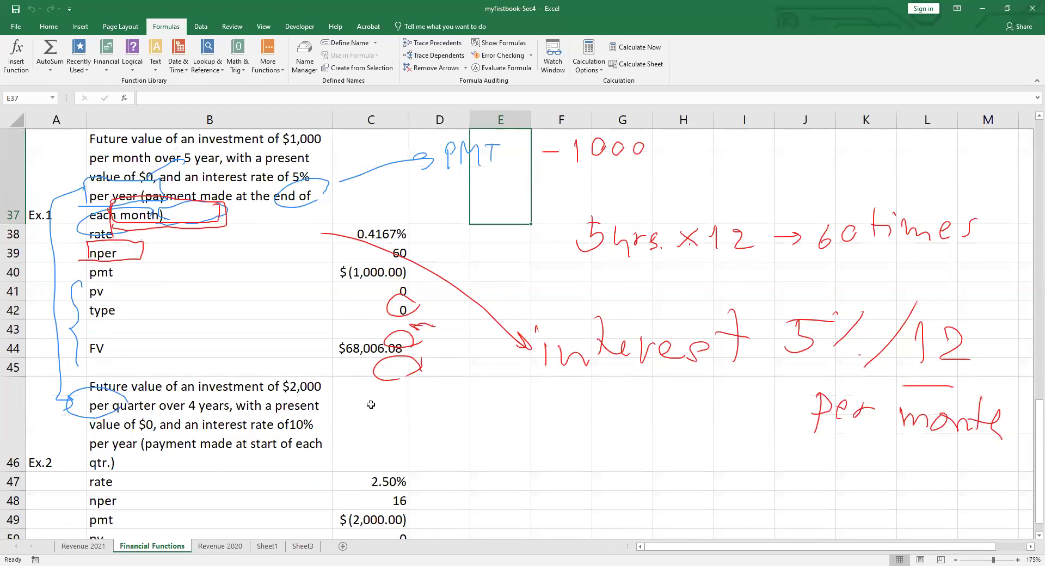
key("Escape")
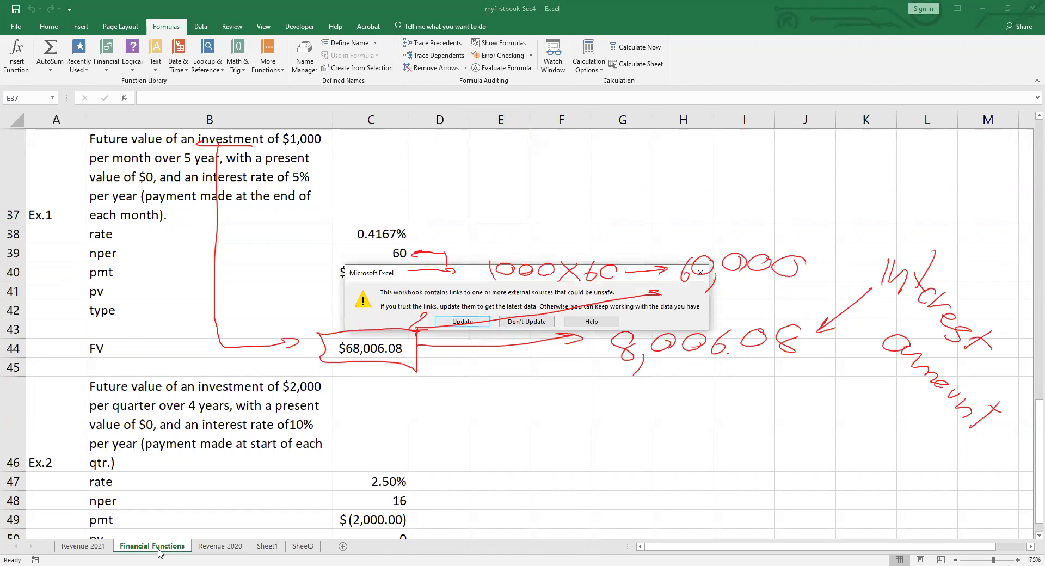
key("Return")
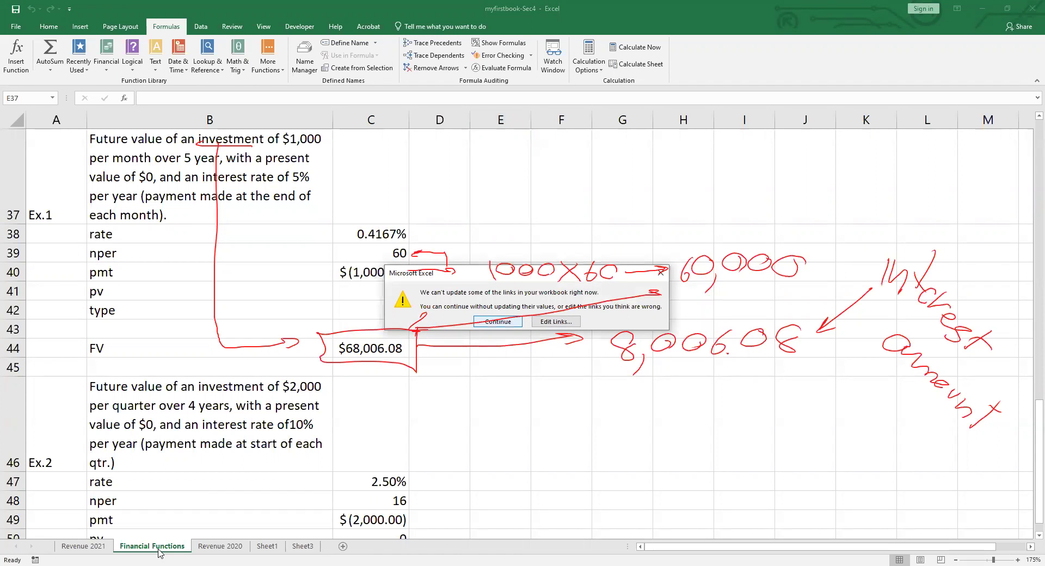
key("Return")
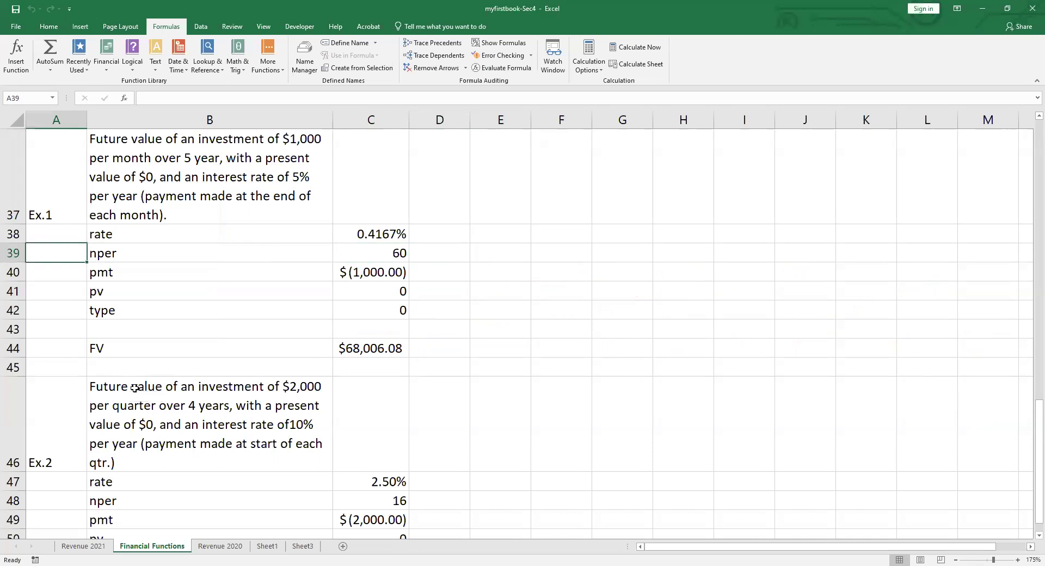
Enter the section heading NPER in cell A55, below Example 2 of the FV section
key("ctrl+Up")
key("Down")
key("Down")
key("Down")
key("Down")
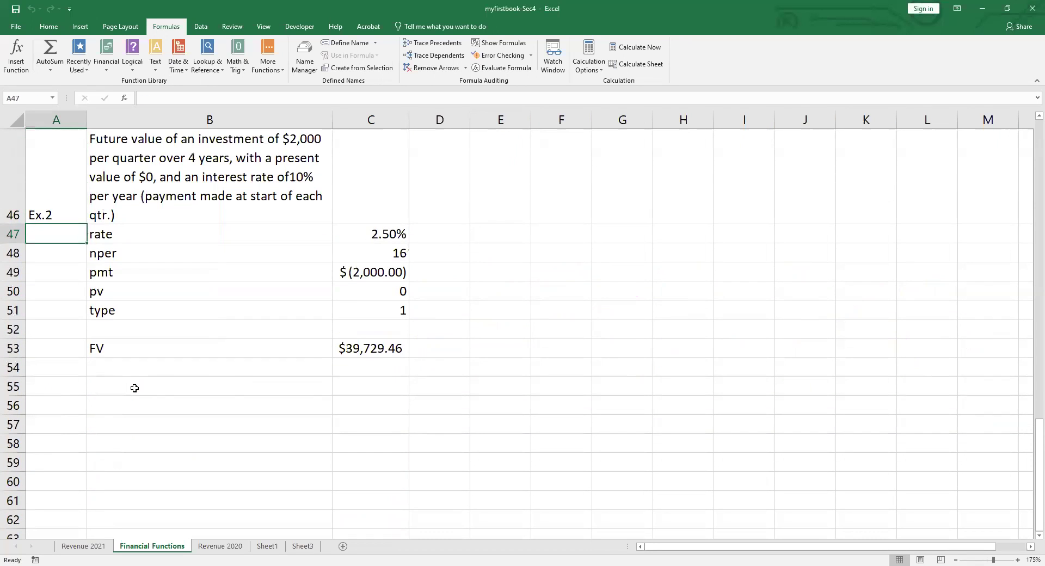
key("Down")
key("Down")
key("Down")
key("Down")
key("Down")
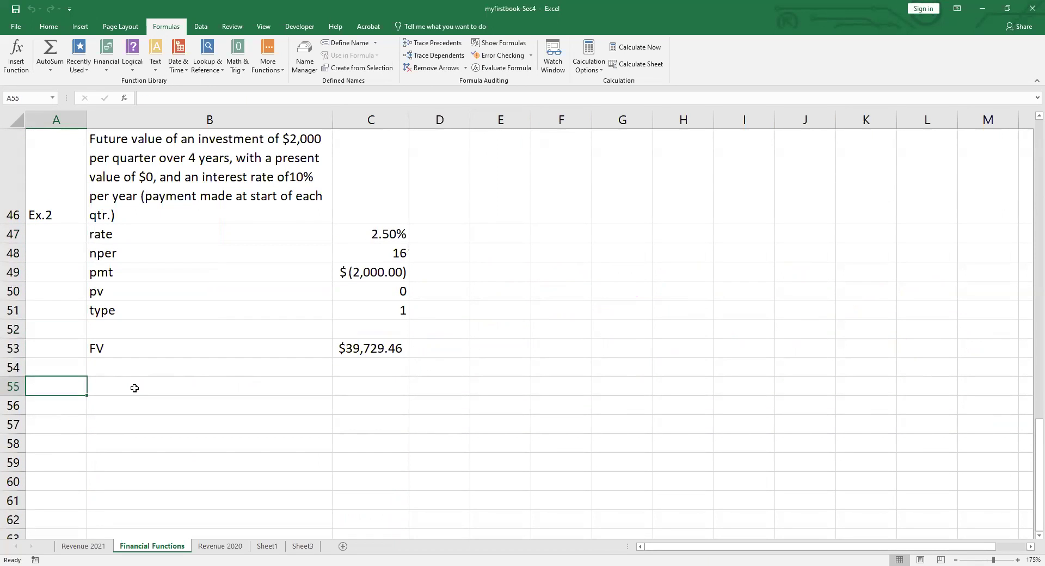
type("NPER")
key("Return")
key("Up")
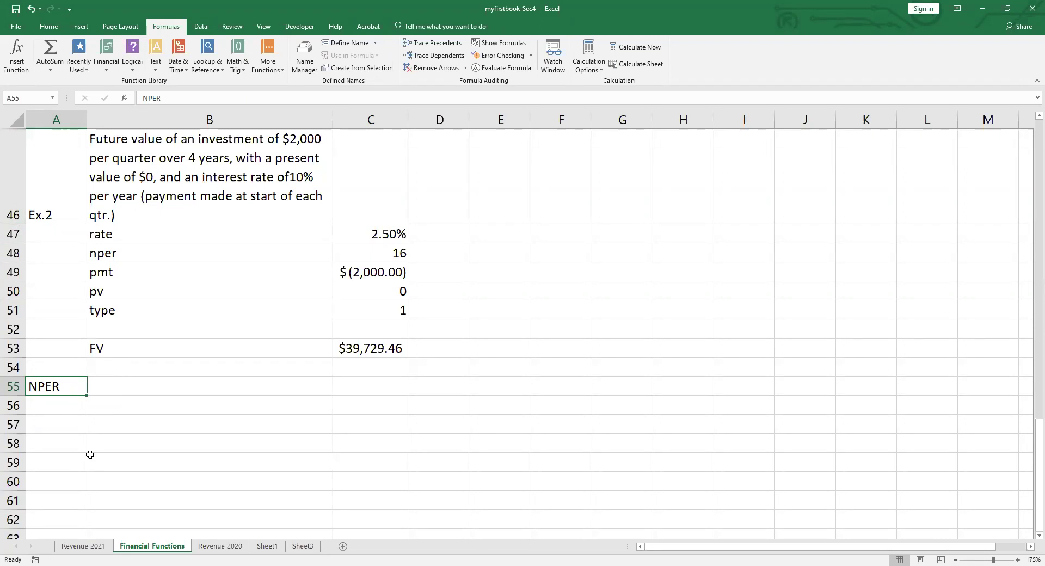
Look up the NPER function from cell A56 and review its arguments and description, then leave without inserting it
left_click(67, 407)
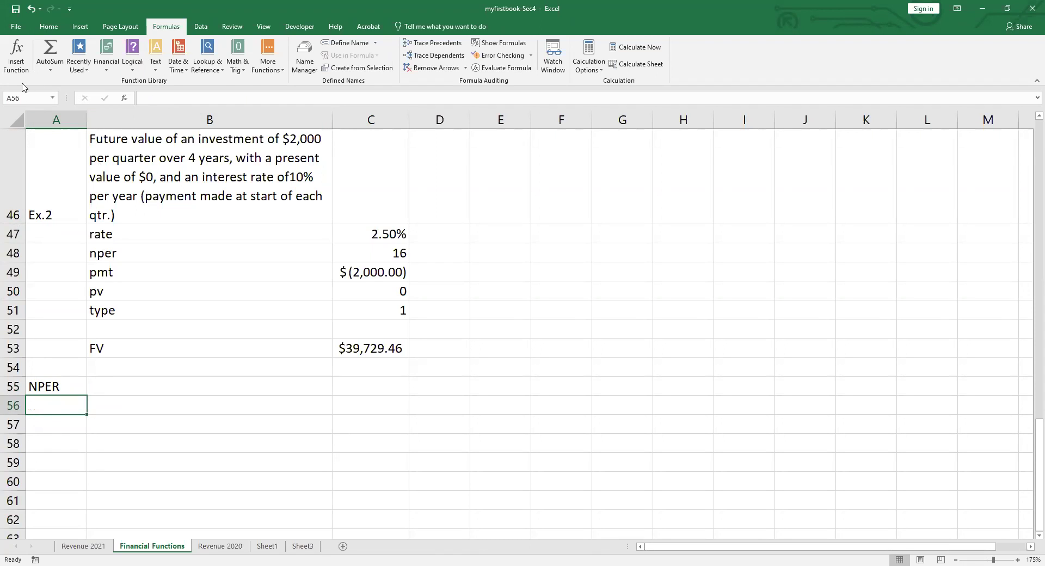
left_click(123, 99)
type("nper")
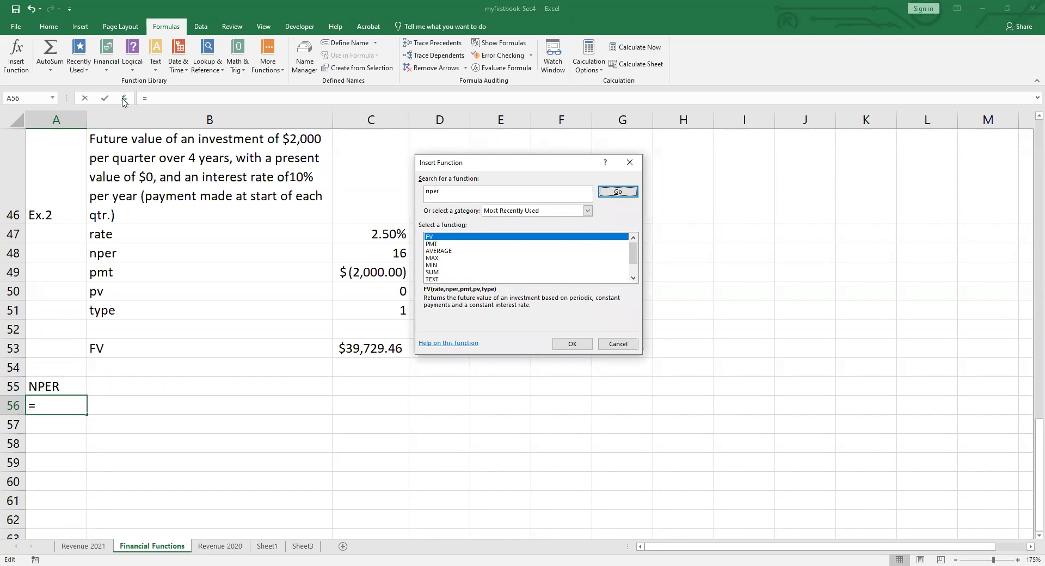
key("Return")
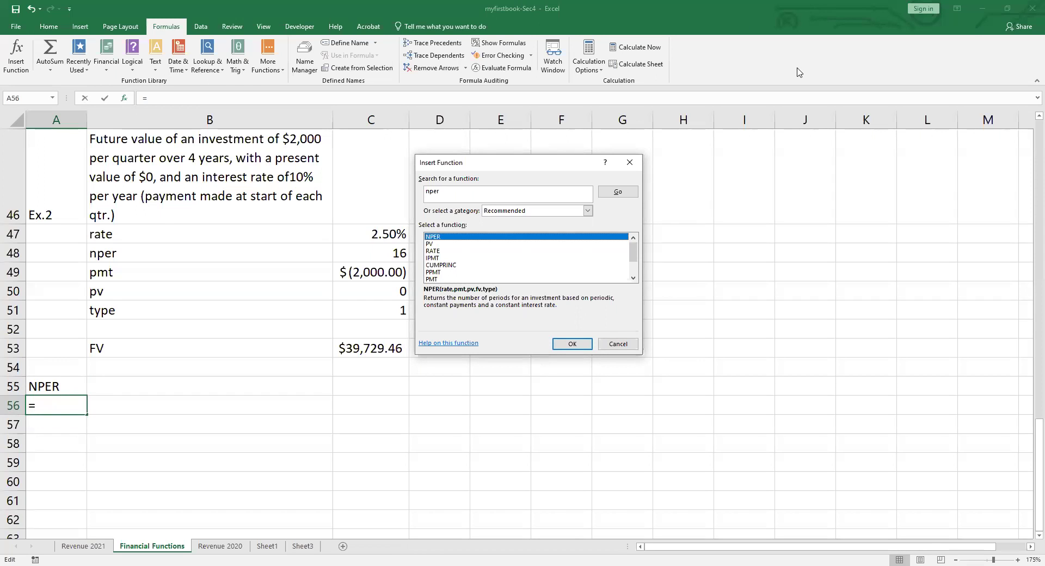
key("Return")
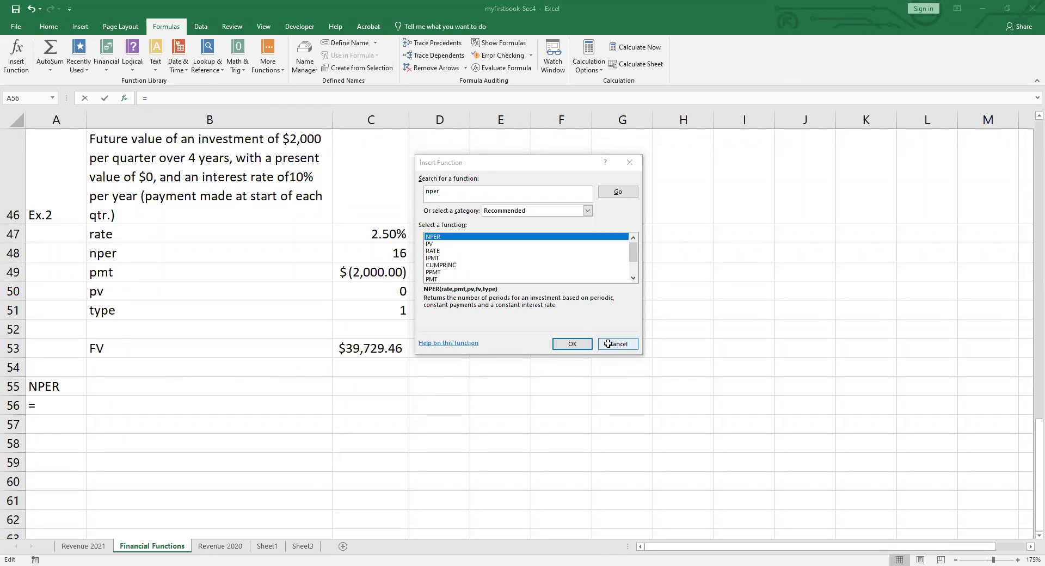
key("Escape")
Enter the example label Ex.1 in cell A56 under the NPER heading
type("Exxx")
key("BackSpace")
key("BackSpace")
type(".1")
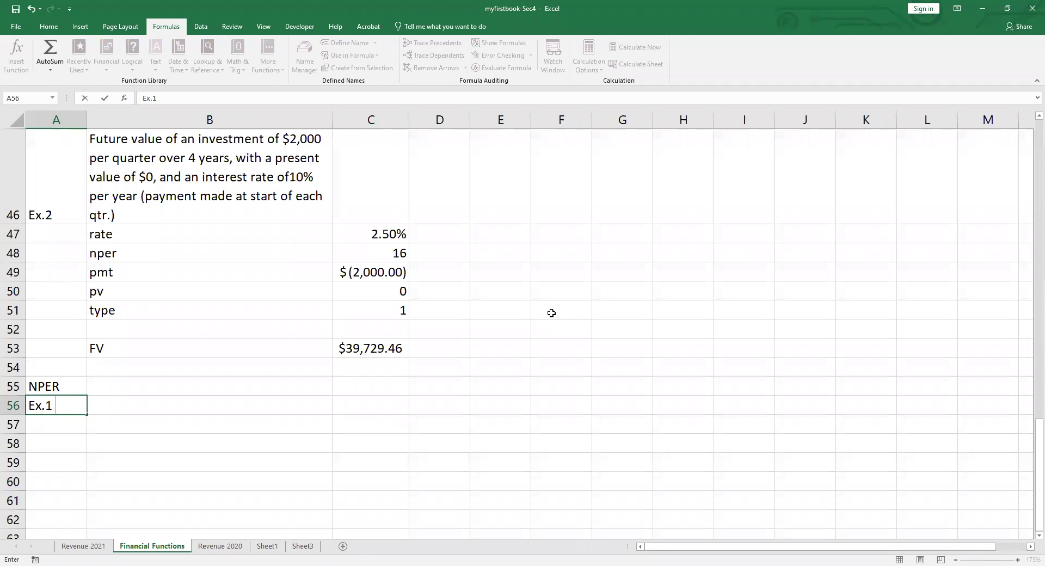
key("Tab")
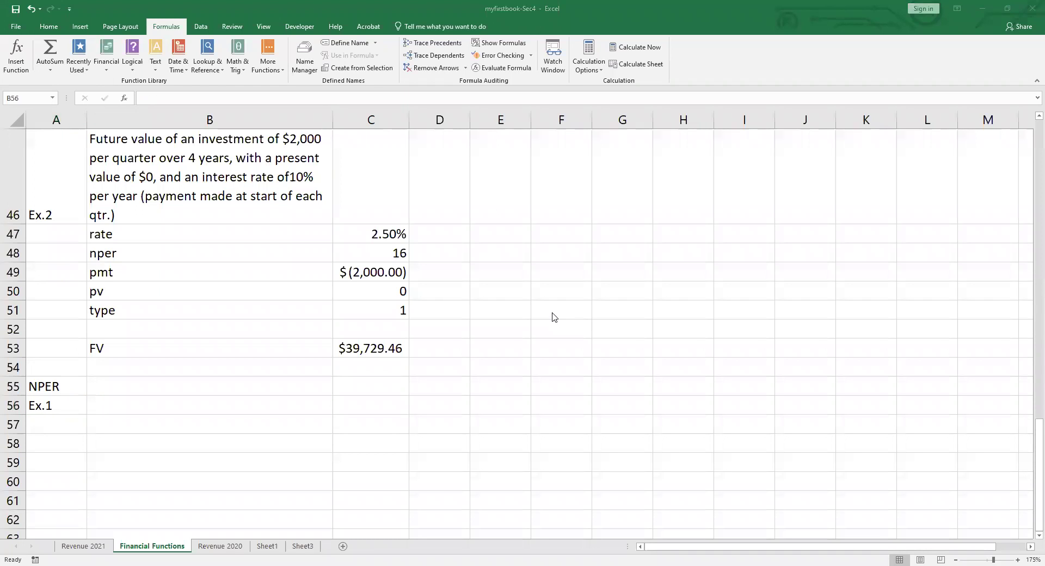
Paste into B56 the problem about months to pay off a $50,000 loan at 4% per year, paying $1,000 at each month's end
key("alt+Tab")
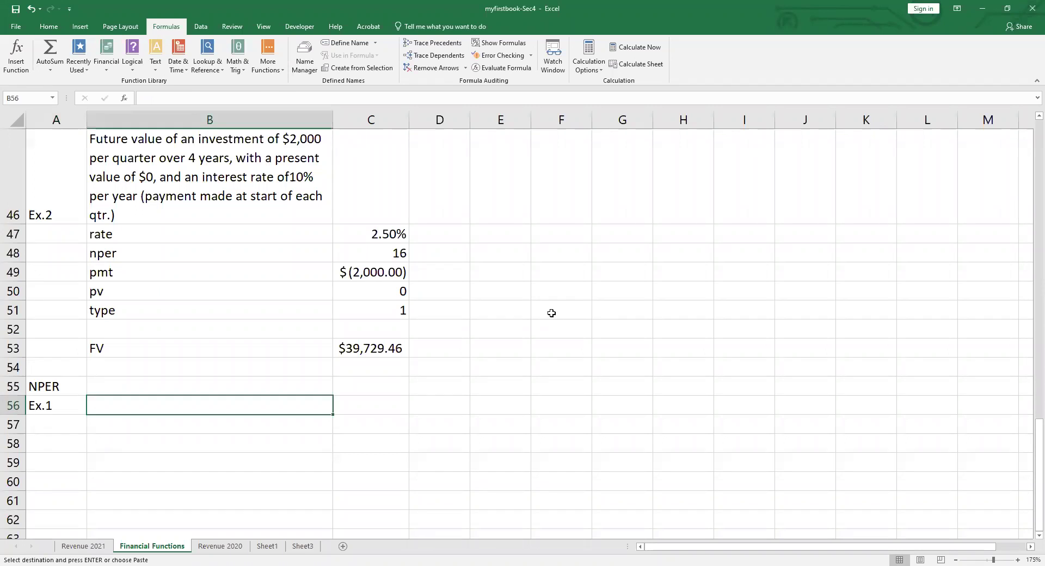
type("Number months requires to pay off a loan of $50,000 with an interest rate of 4% per year and payments of $1,000 per month (payment made at end of each month)")
key("ctrl+c")
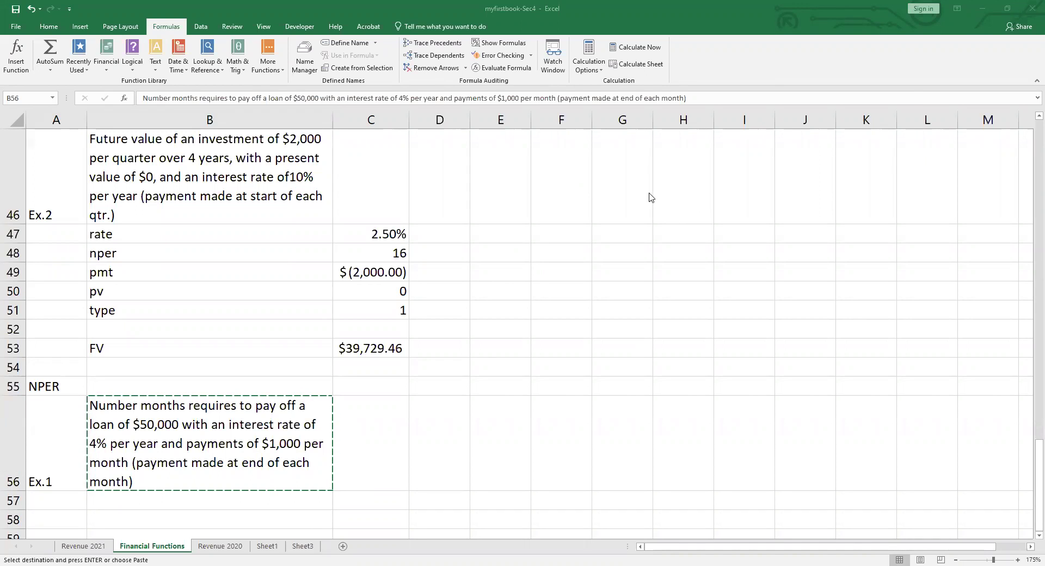
Paste the argument labels rate, pmt, pv, fv and type into B57:B61 below the loan problem
scroll(330, 224, "down", 2)
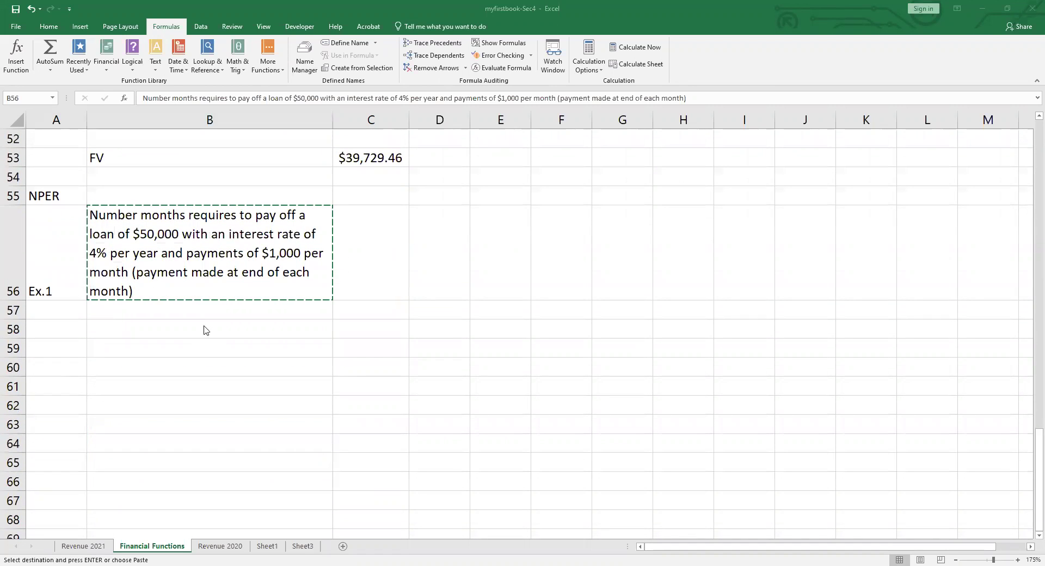
left_click(206, 314)
key("Escape")
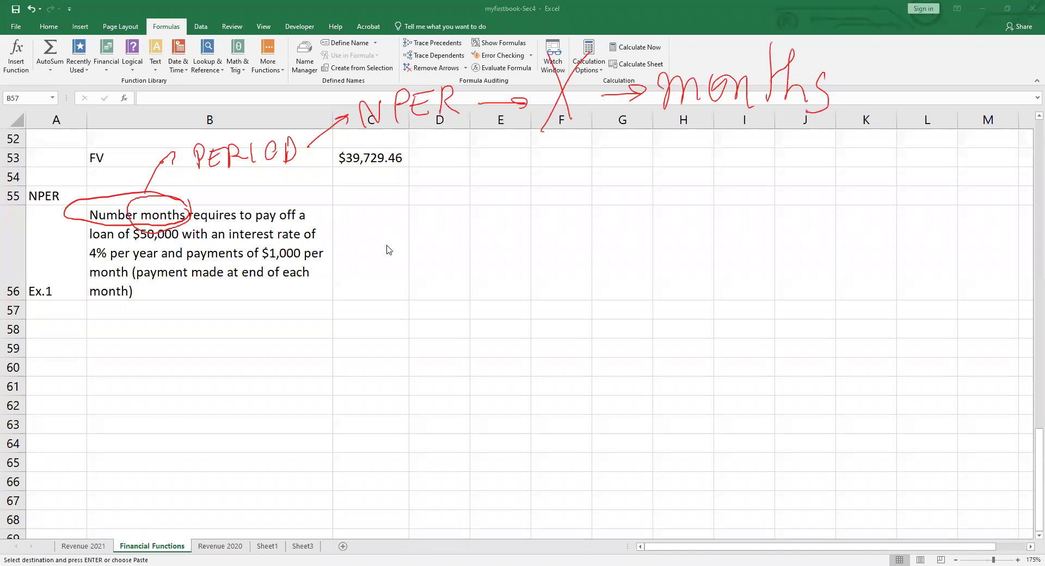
key("ctrl+v")
Go through the NPER argument labels in B57:B61 one by one, from rate to type and back
key("Down")
key("Up")
key("Down")
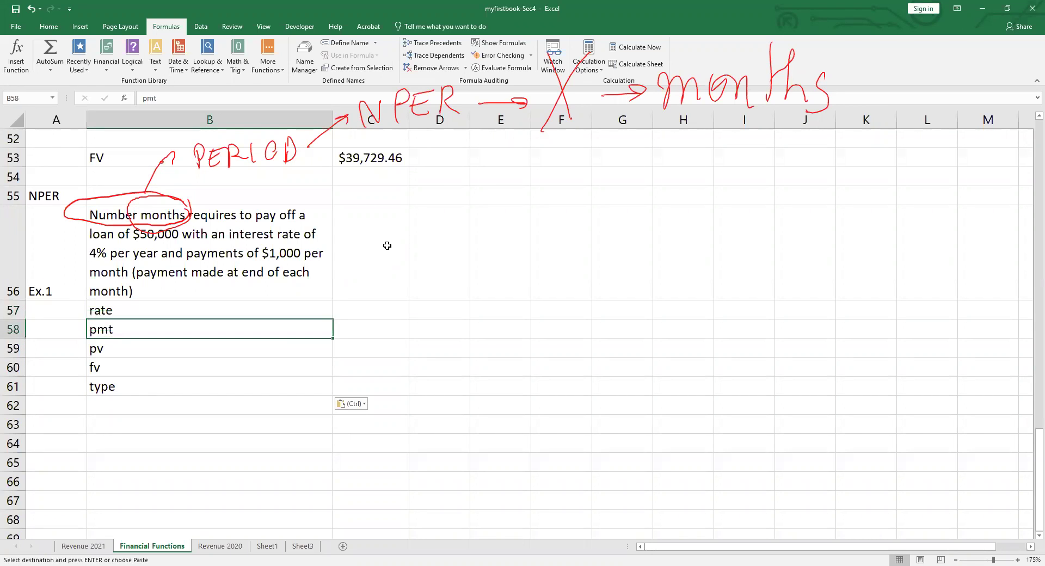
key("Down")
key("Down")
key("Down")
key("Down")
key("Up")
key("Up")
key("Up")
key("Up")
key("Up")
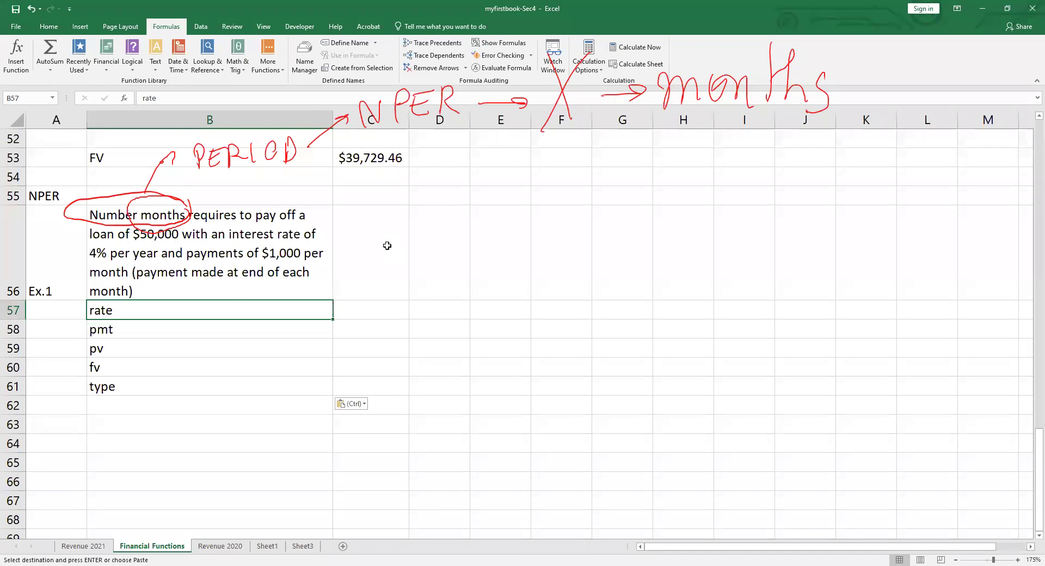
Enter 0 as the fv value in cell C60
key("Right")
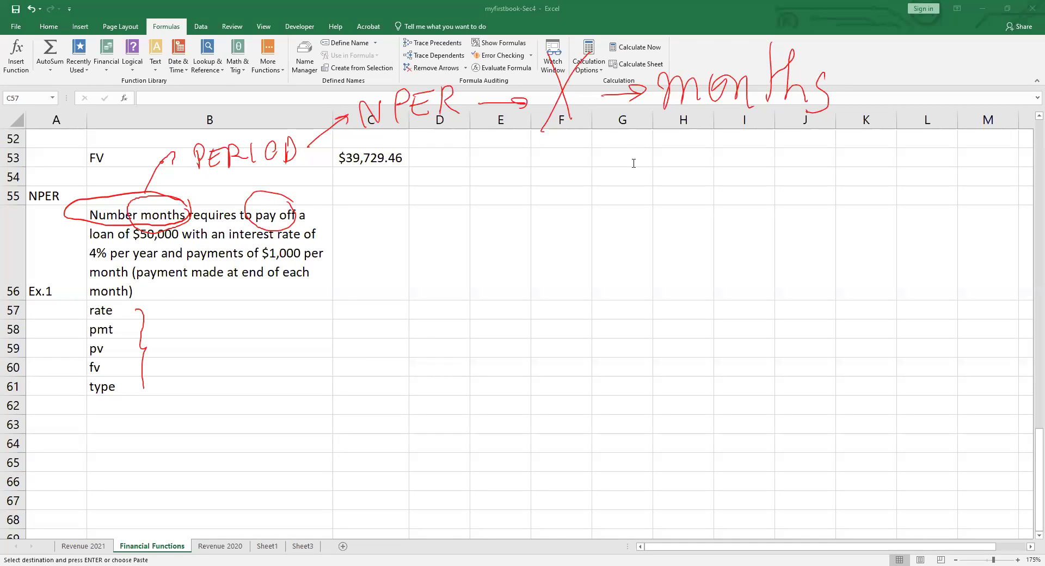
left_click(351, 369)
key("ctrl+v")
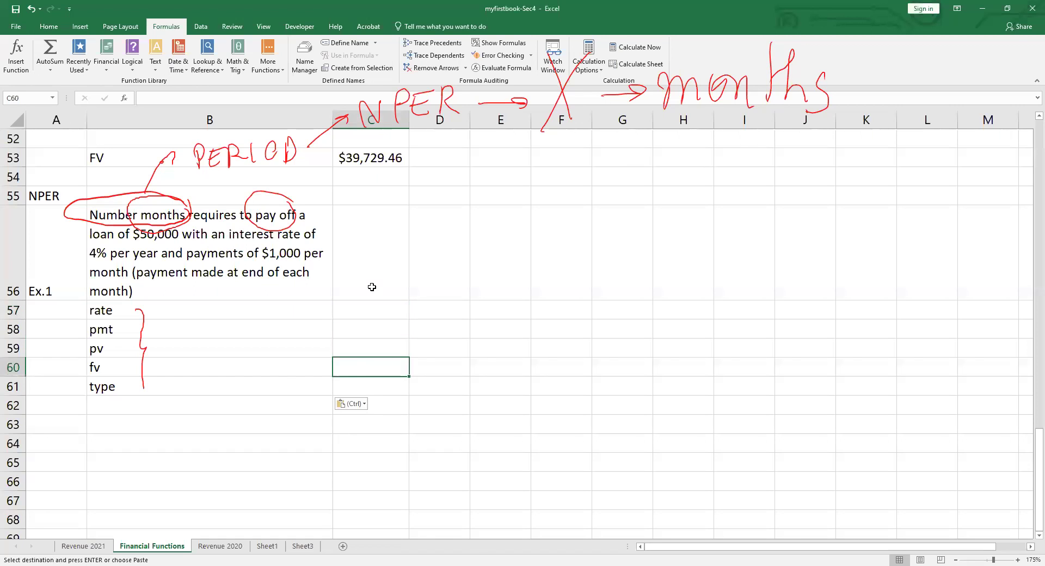
type("0")
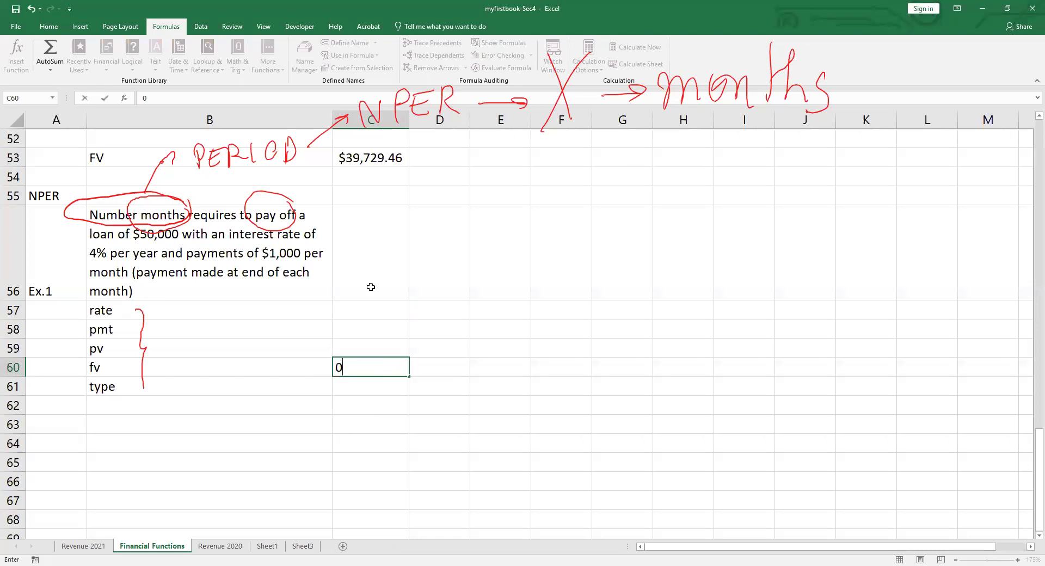
key("Tab")
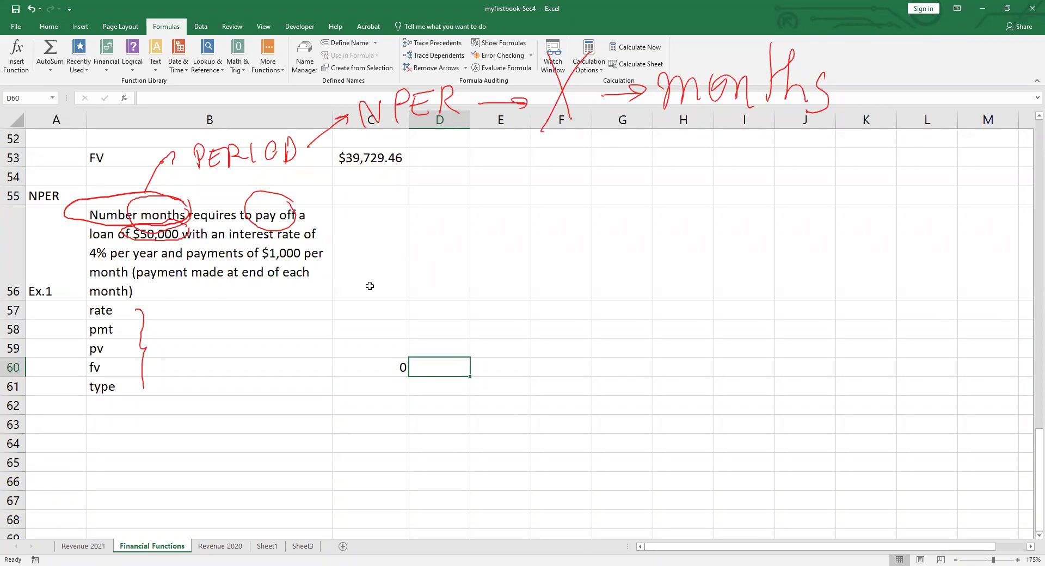
Draw an arrow from the $50,000 loan amount to a handwritten "PV", and enter 50000 as the pv value in C59
mouse_move(180, 227)
left_mouse_down()
mouse_move(209, 281)
mouse_move(246, 288)
left_mouse_up()
left_click(386, 345)
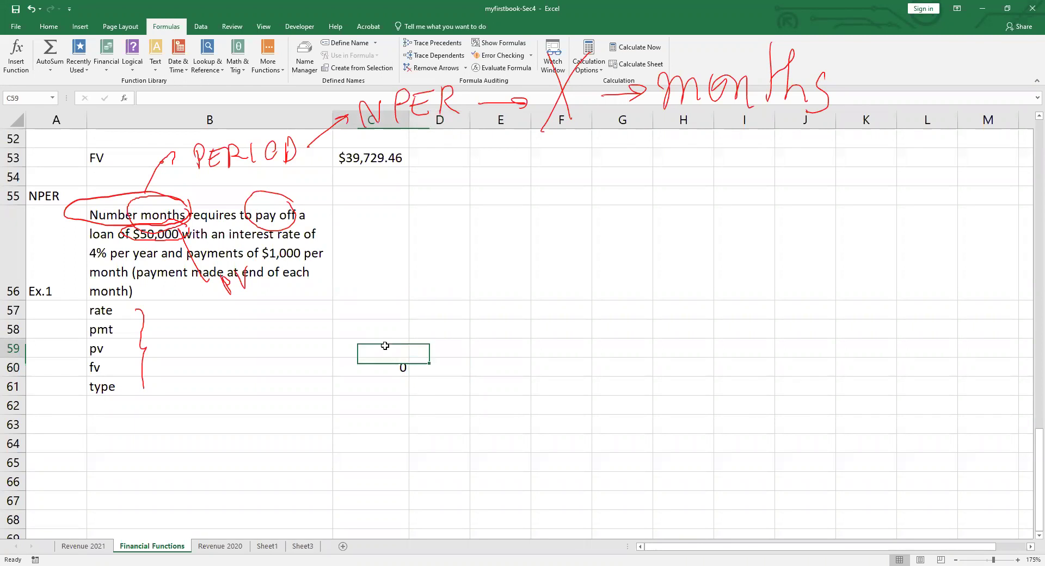
type("50")
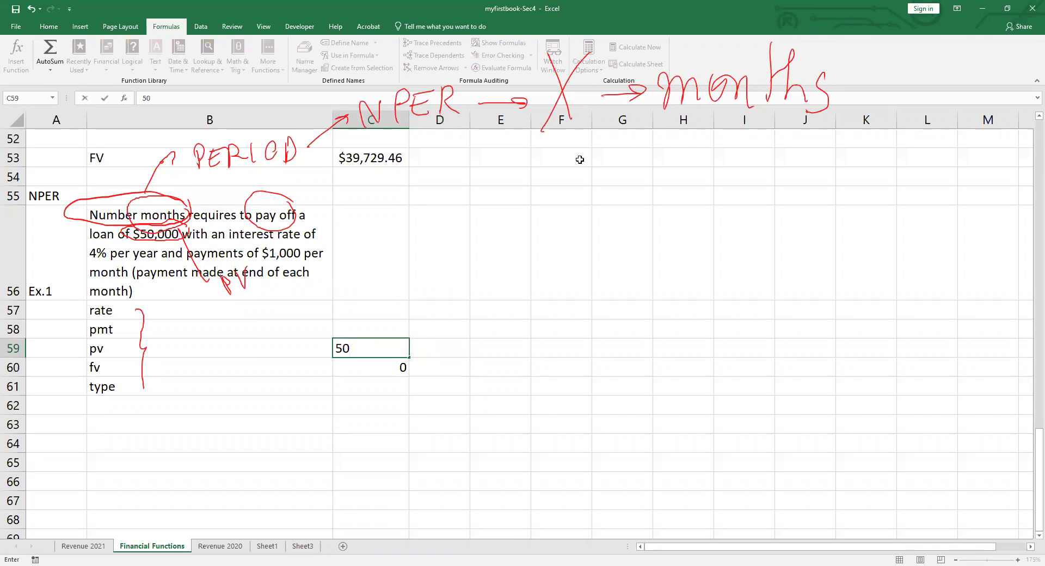
type("000")
key("Return")
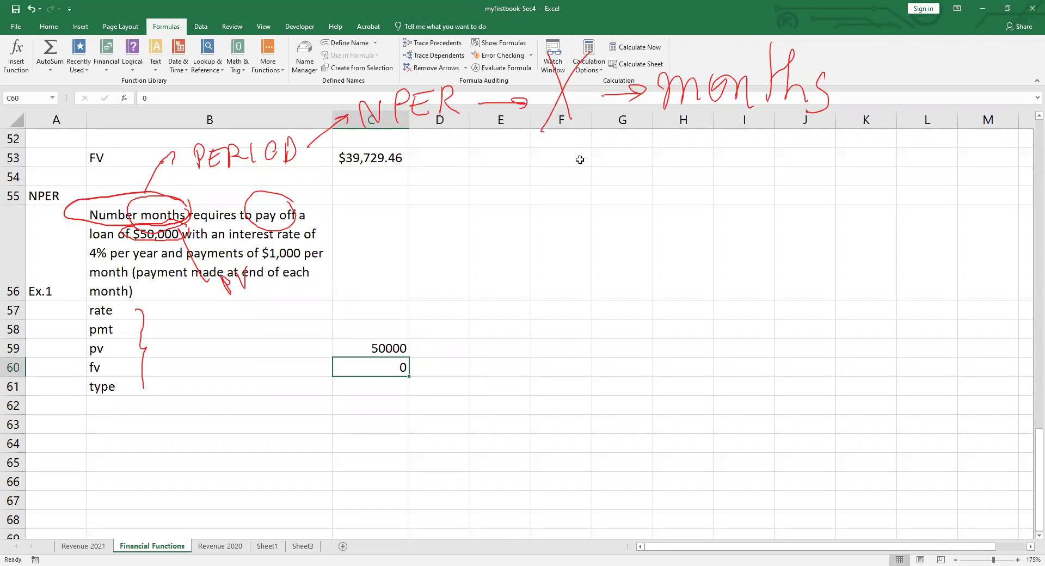
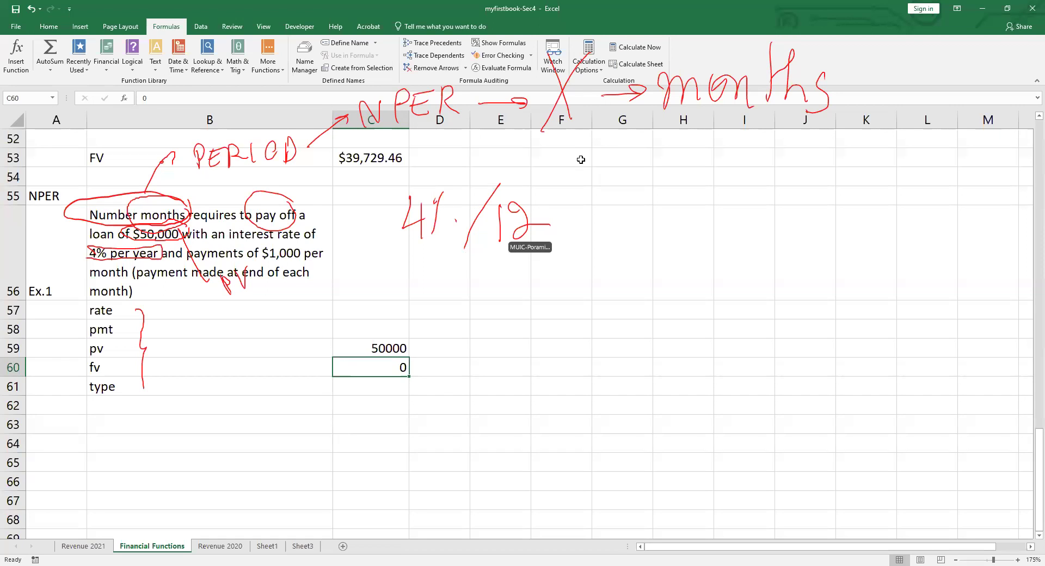
Enter the rate formula =4%/12 in C57 and the note "per month" beside it in D57
key("Up")
key("Up")
key("Up")
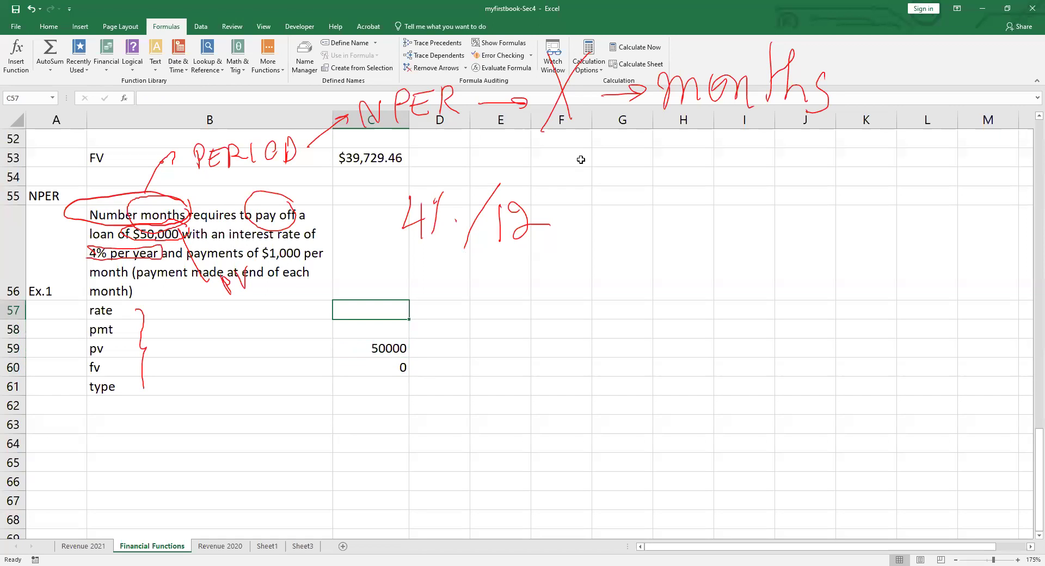
type("=4%/12")
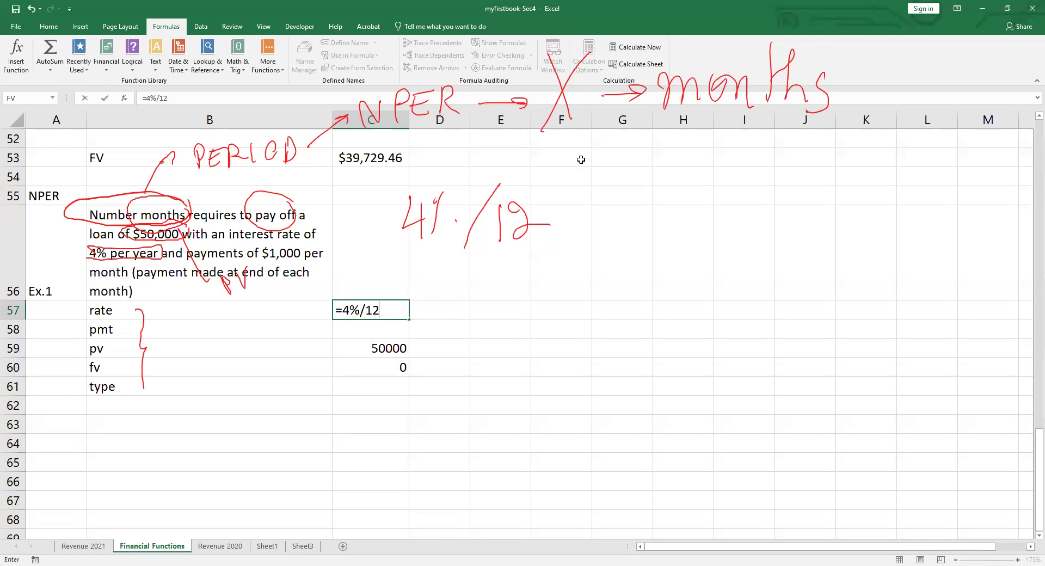
key("Tab")
type("per mo")
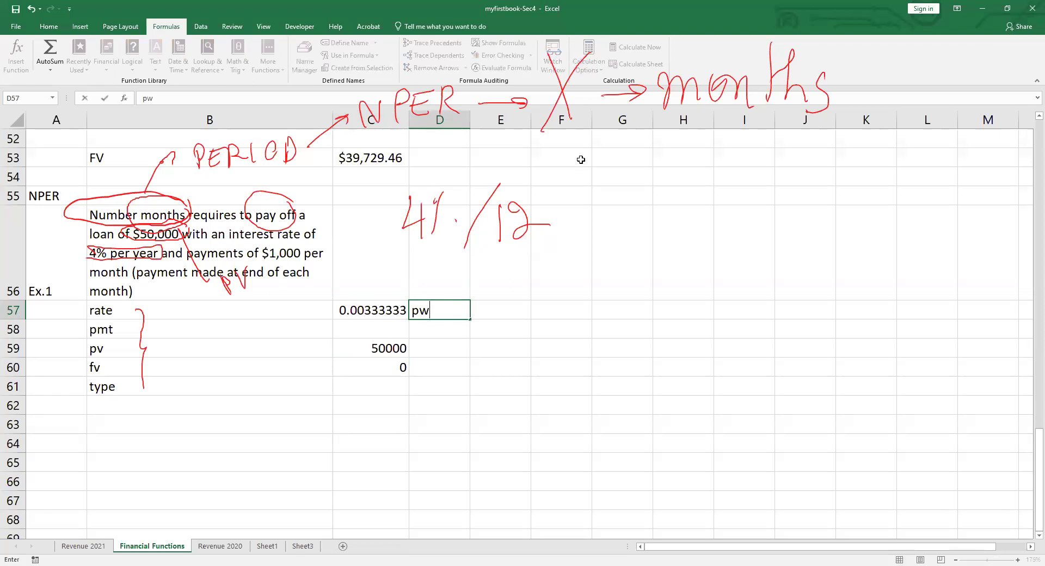
type("nth")
key("Return")
Format the rate in C57 as Percentage with 3 decimal places
key("Up")
key("Left")
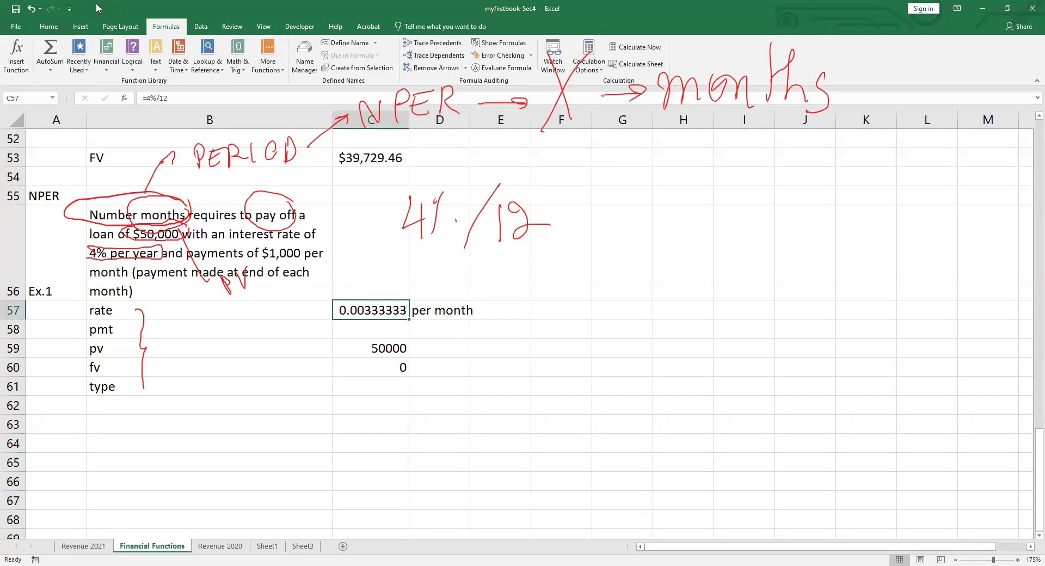
left_click(49, 26)
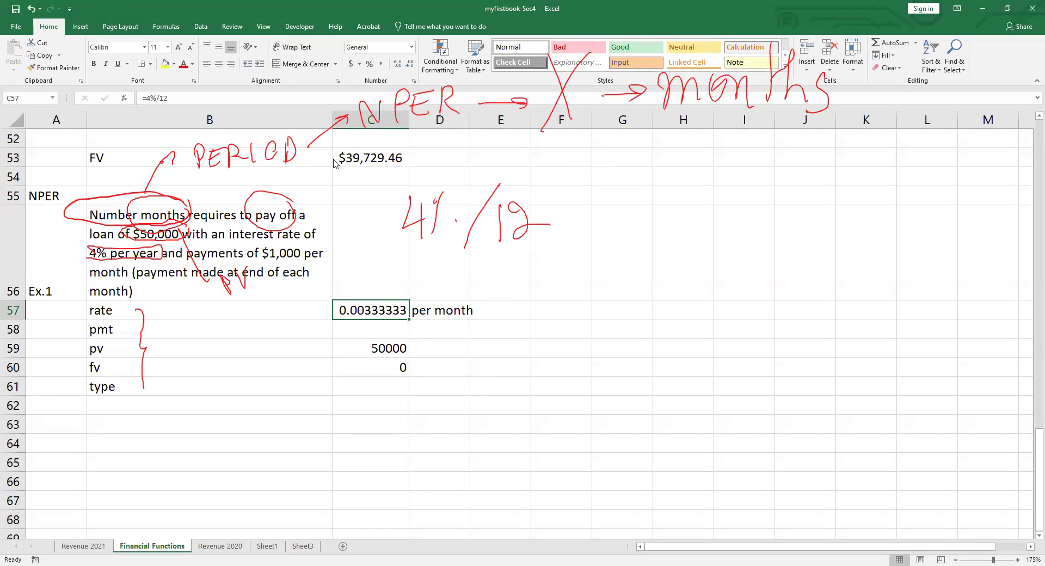
key("ctrl+1")
left_click(315, 403)
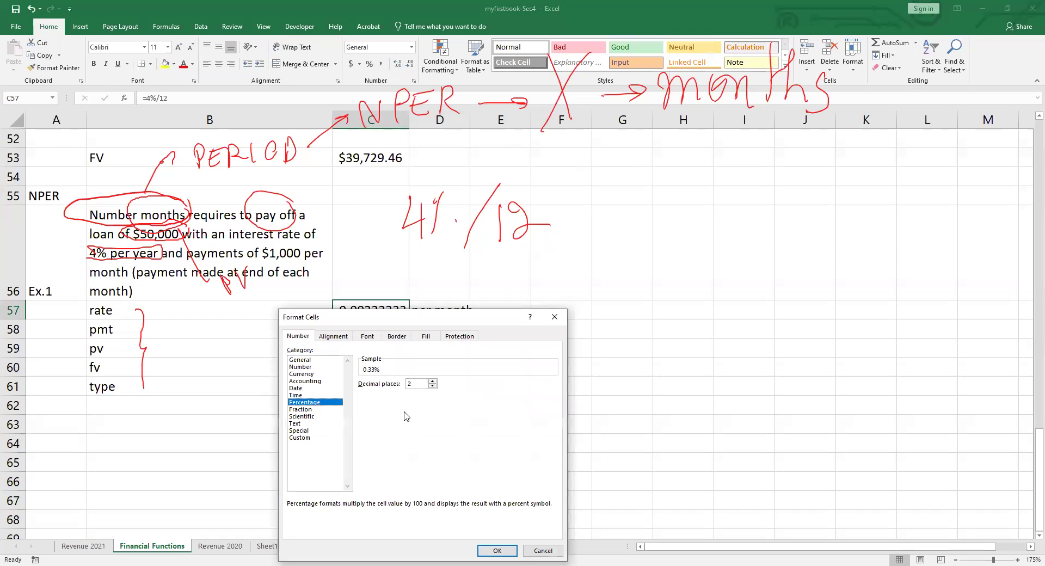
key("alt+d")
type("3")
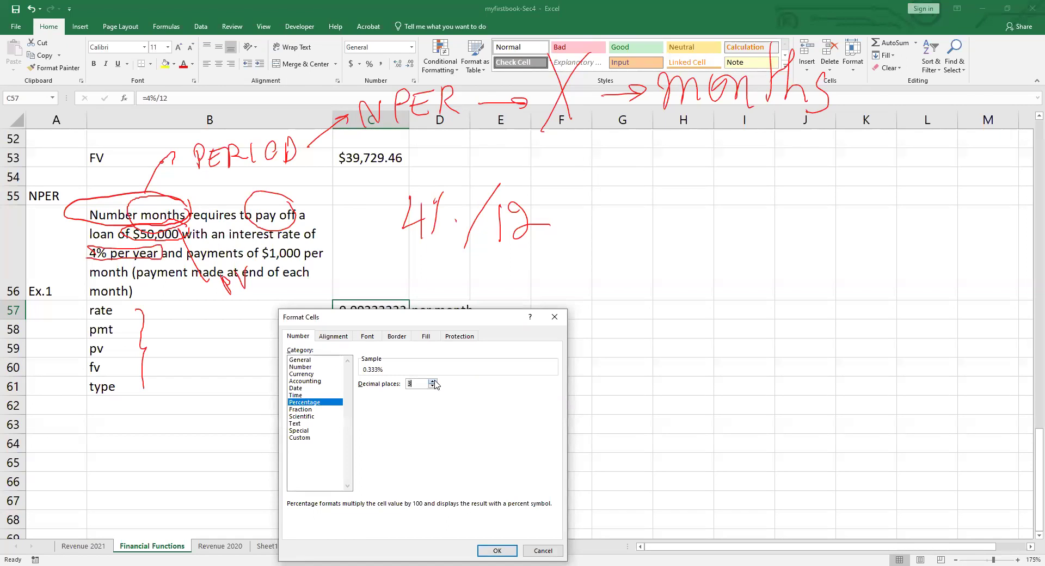
left_click(497, 549)
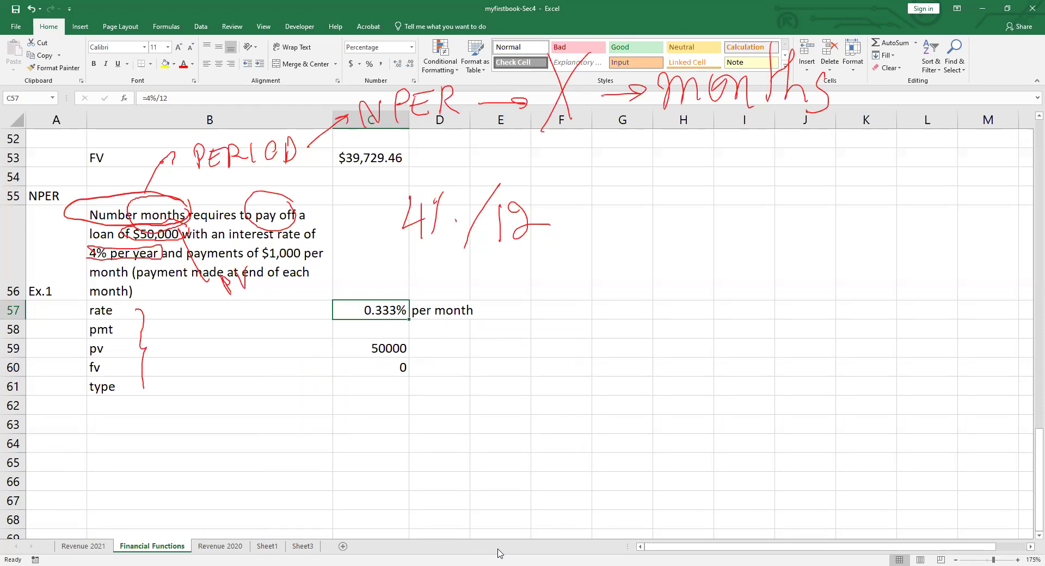
Discard the stray text entered over the rate in C57, and enter -1000 as the pmt value in C58
type("pmt")
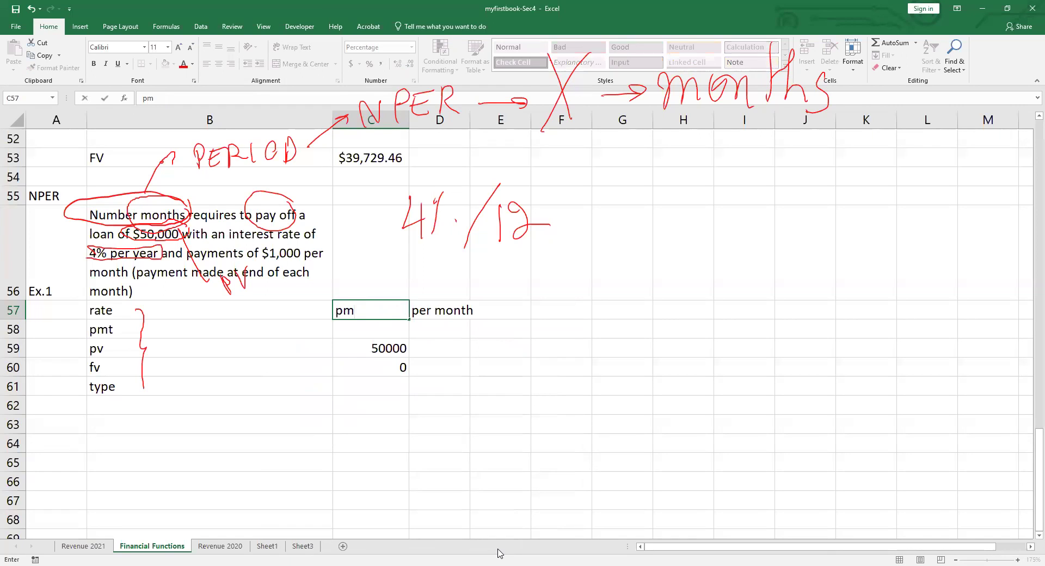
key("Escape")
key("Down")
key("Down")
key("Down")
key("Up")
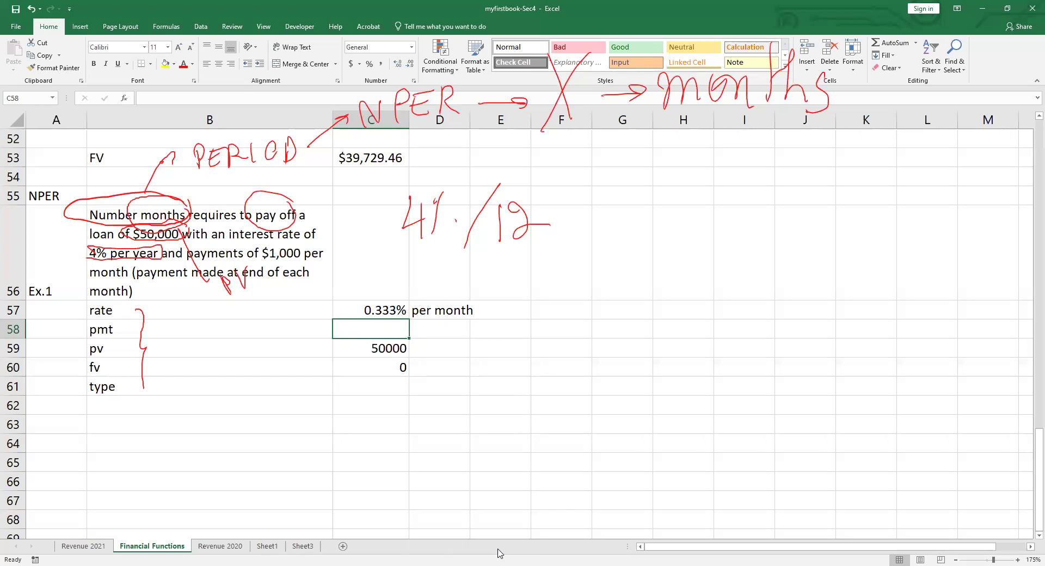
type("-")
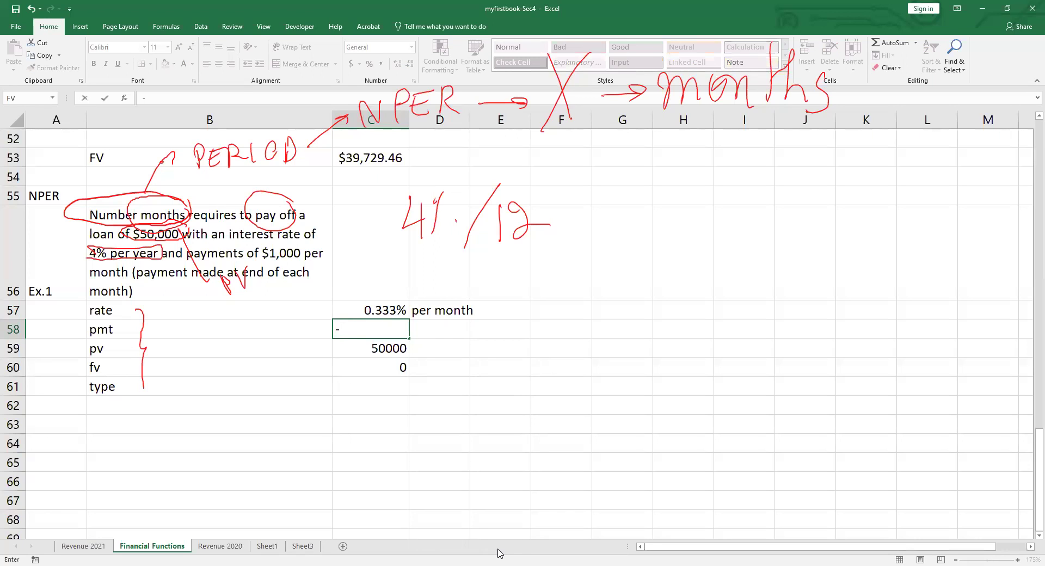
type("1000")
key("Return")
Enter 0 as the type value in C61 for payments made at the end of each month
key("Return")
key("Return")
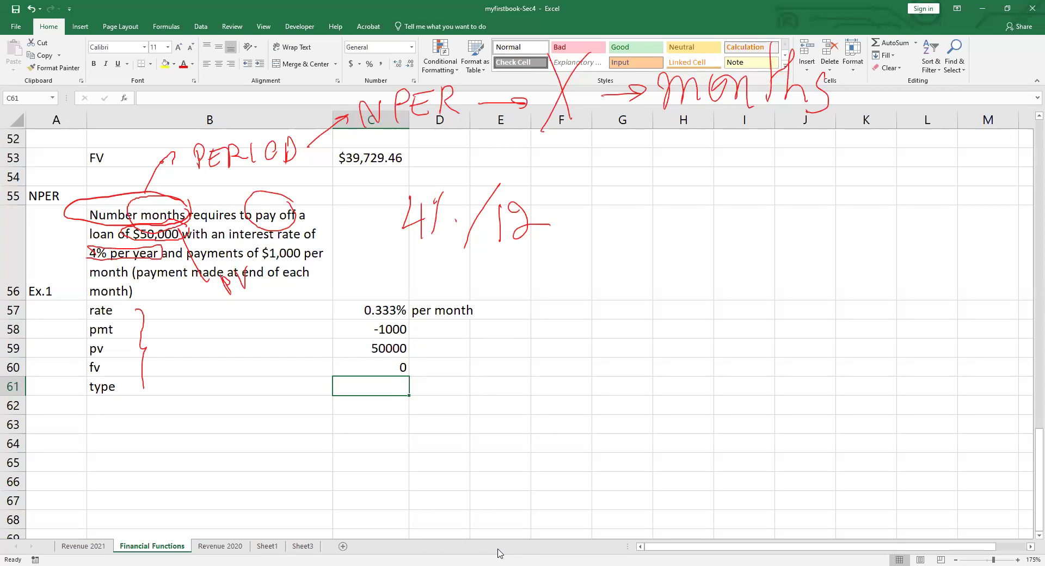
type("0")
key("Return")
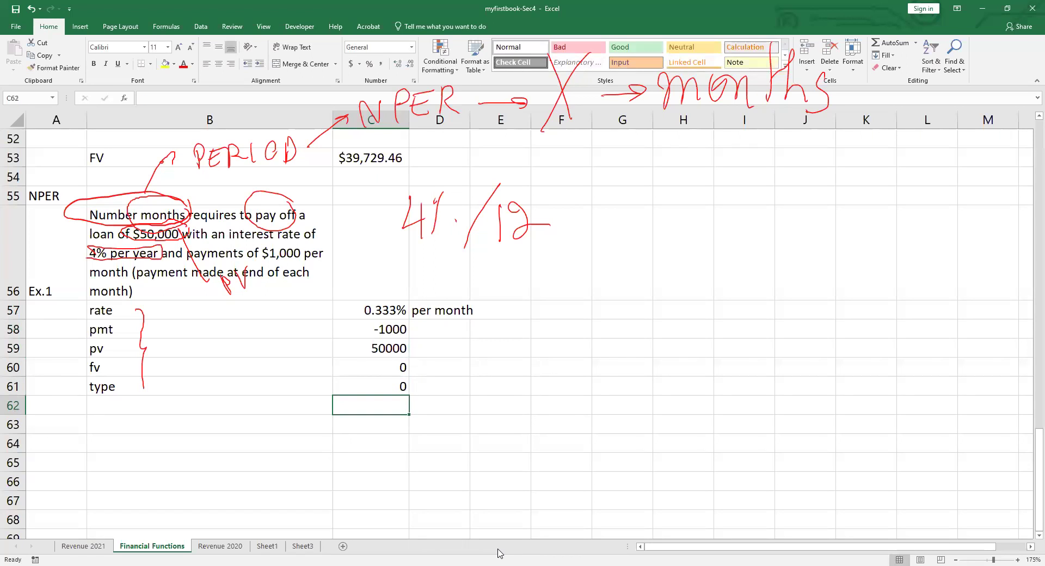
Enter the label "NPER" in B63, leaving a blank row below the type argument
key("Down")
key("Left")
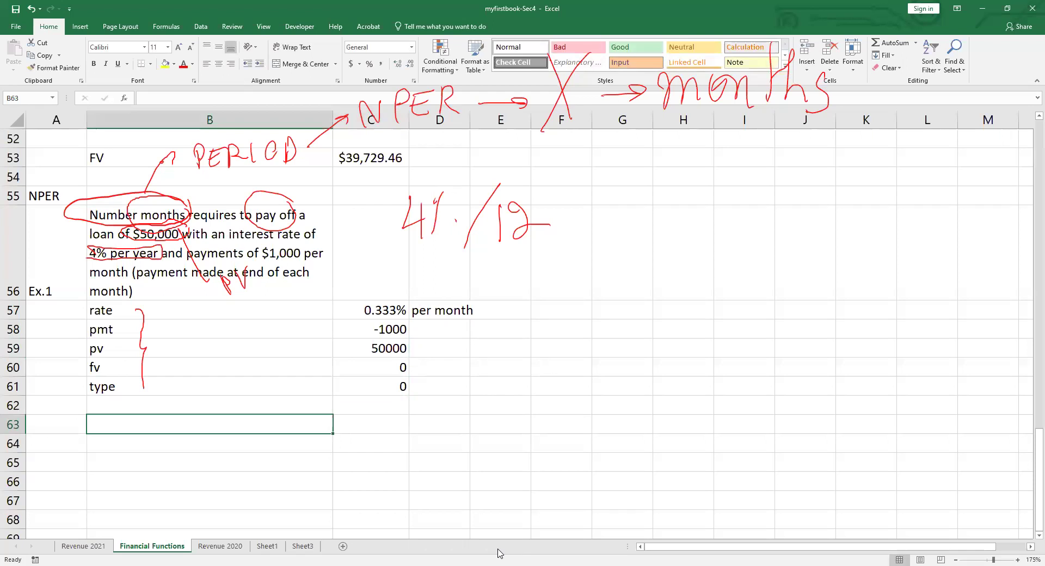
type("NPER")
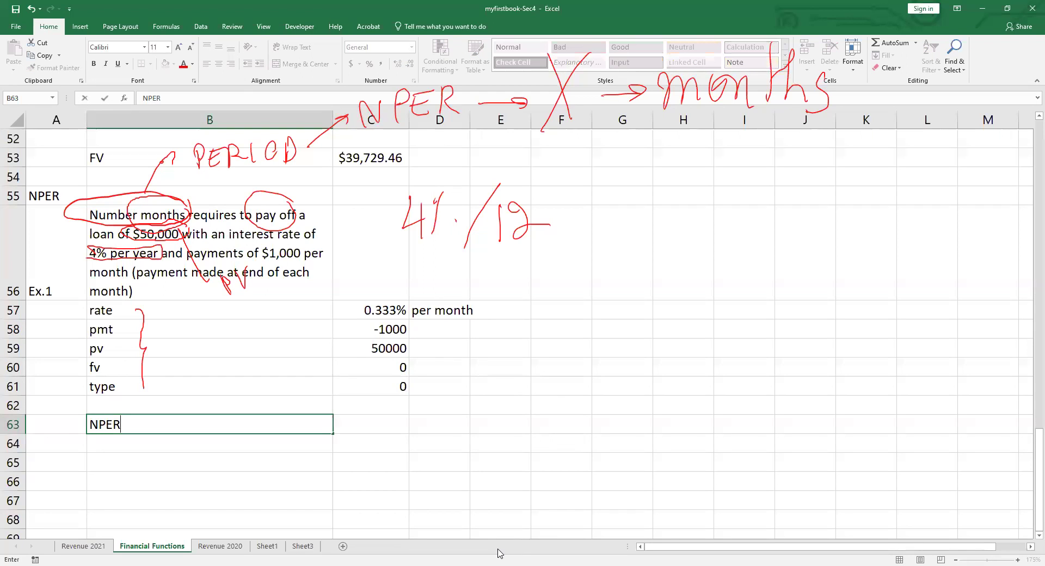
key("Tab")
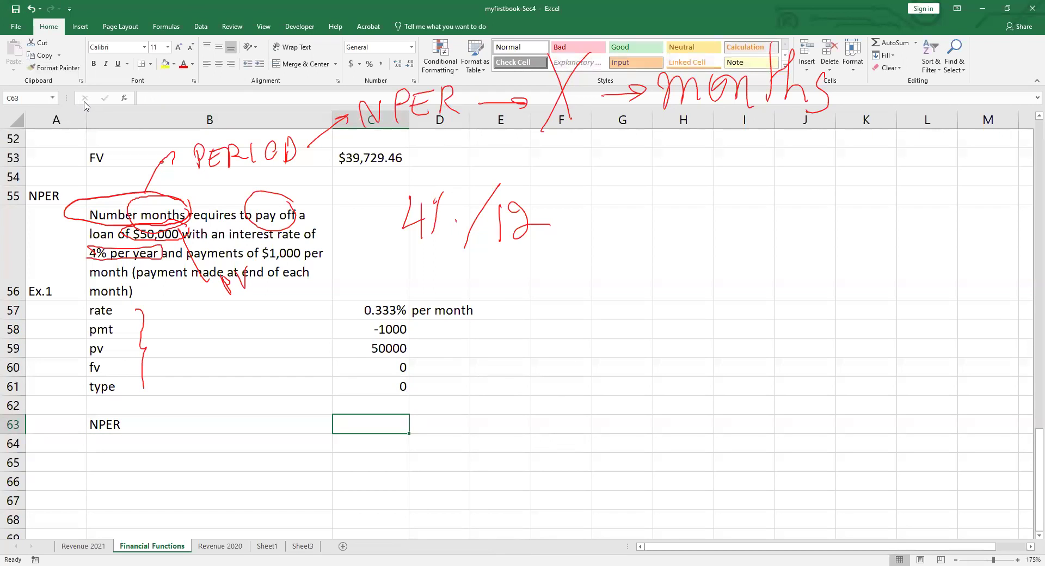
Search for the NPER function and insert it in C63
left_click(124, 99)
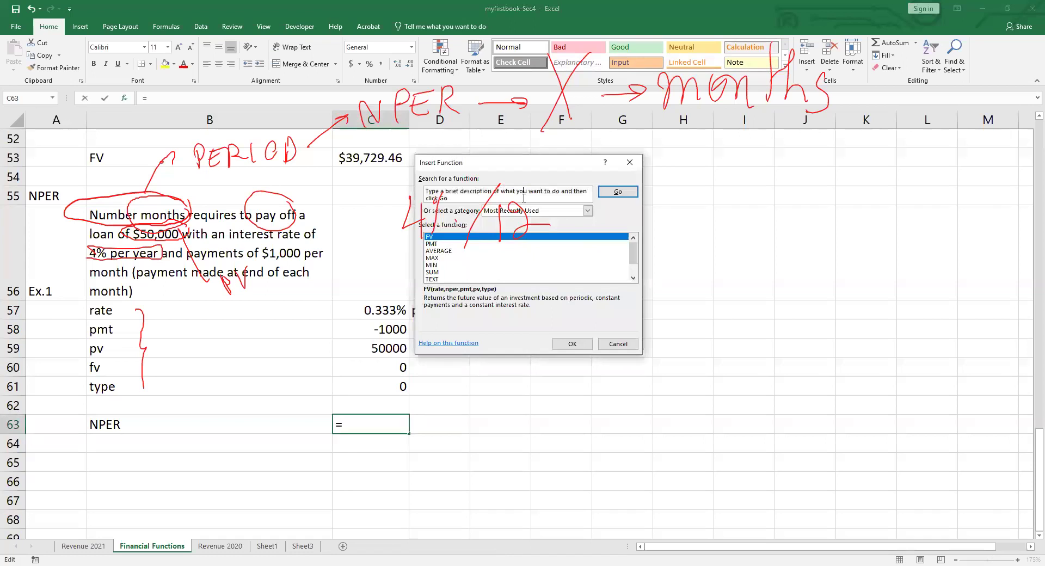
type("nper")
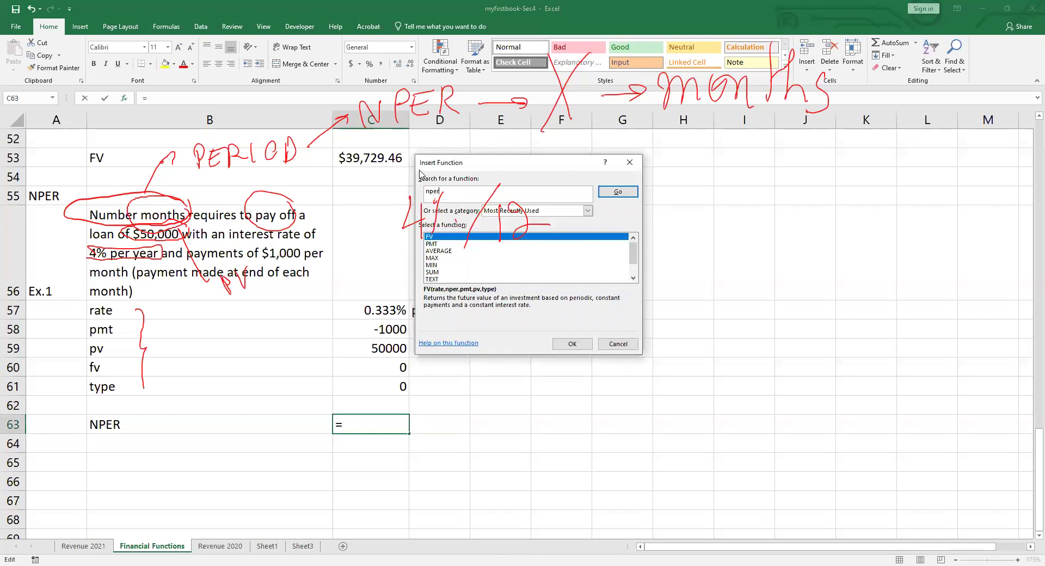
key("Return")
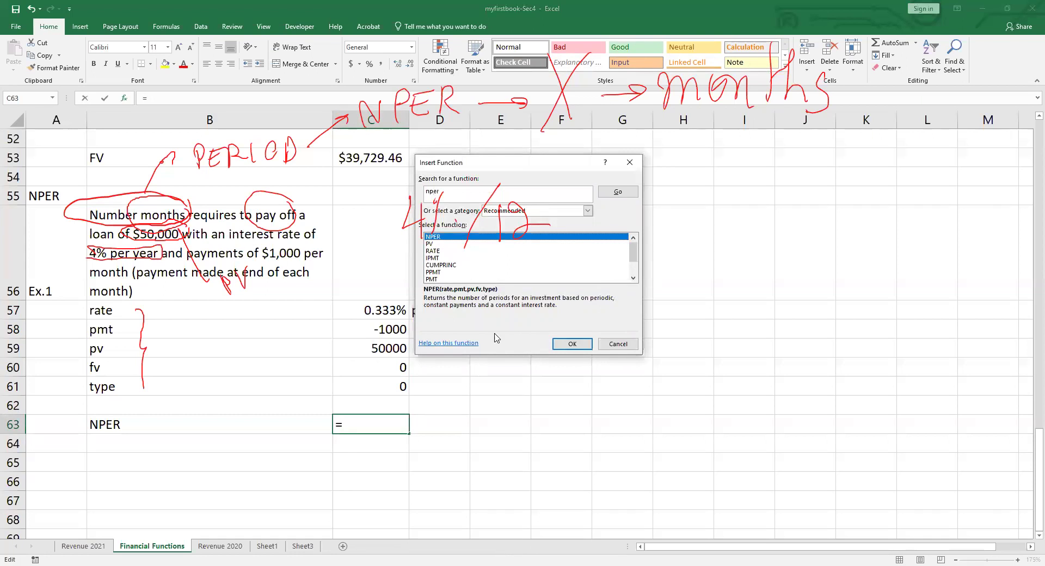
left_click(574, 344)
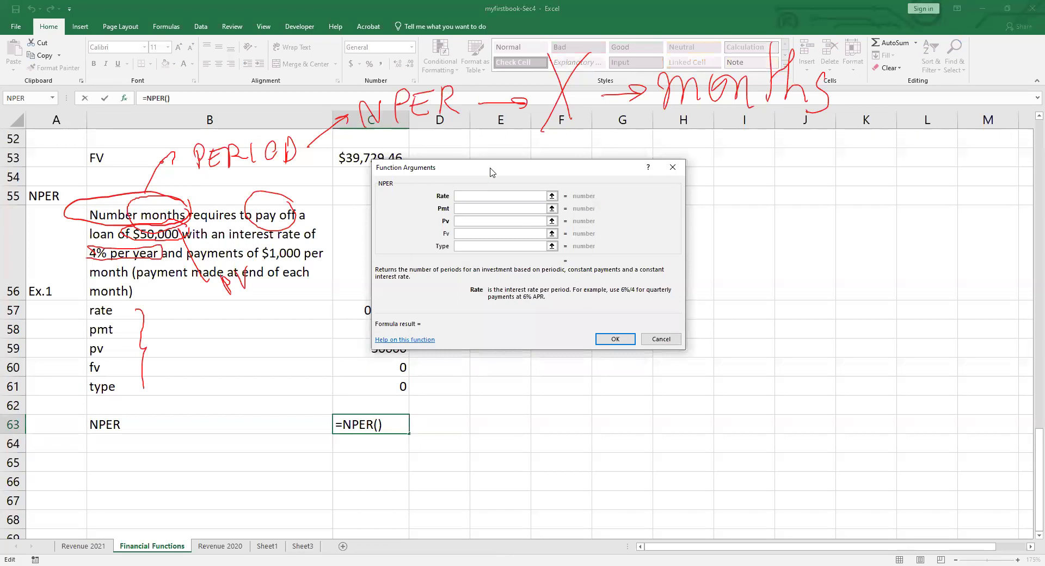
Set the NPER arguments to C57 for Rate, C58 for Pmt, C59 for Pv, C60 for Fv and C61 for Type, and confirm the formula
left_click_drag(492, 172, 710, 136)
left_click(385, 315)
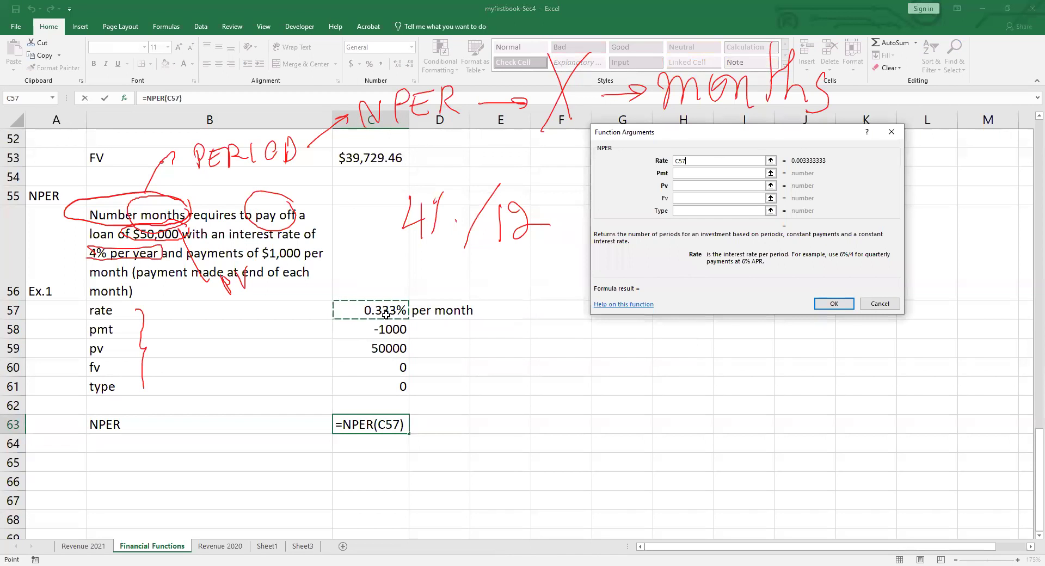
key("Tab")
left_click(395, 328)
key("Tab")
left_click(397, 348)
key("Tab")
left_click(400, 367)
key("Tab")
left_click(399, 387)
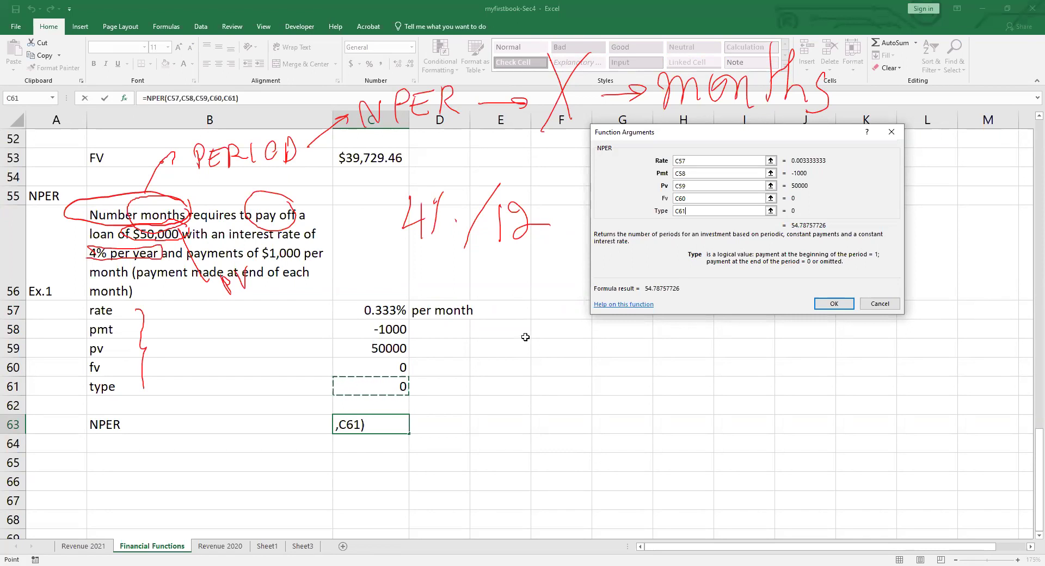
left_click(833, 307)
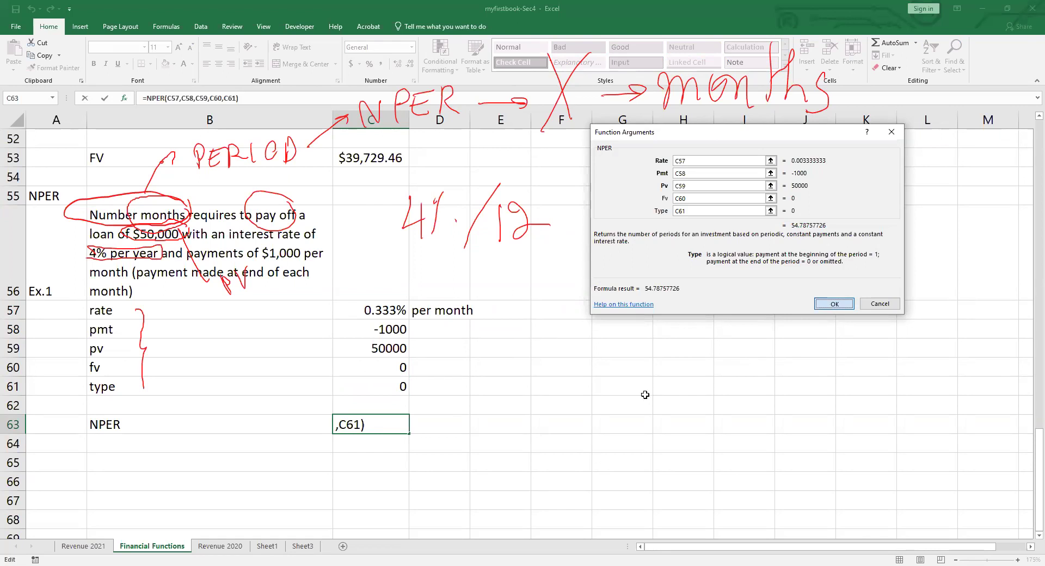
Enter the unit "month" in D63 beside the NPER result
left_click(450, 422)
type("mo")
type("ntg")
key("BackSpace")
type("h")
key("Tab")
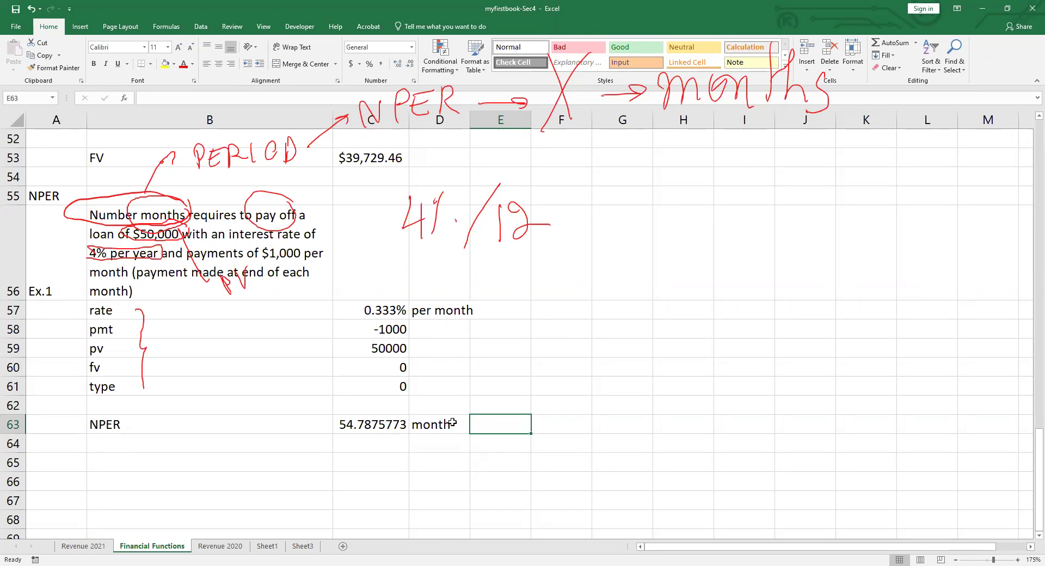
Add the rounded result beside it: "or" in E63, 55 in F63 and "months" in G63
type("or")
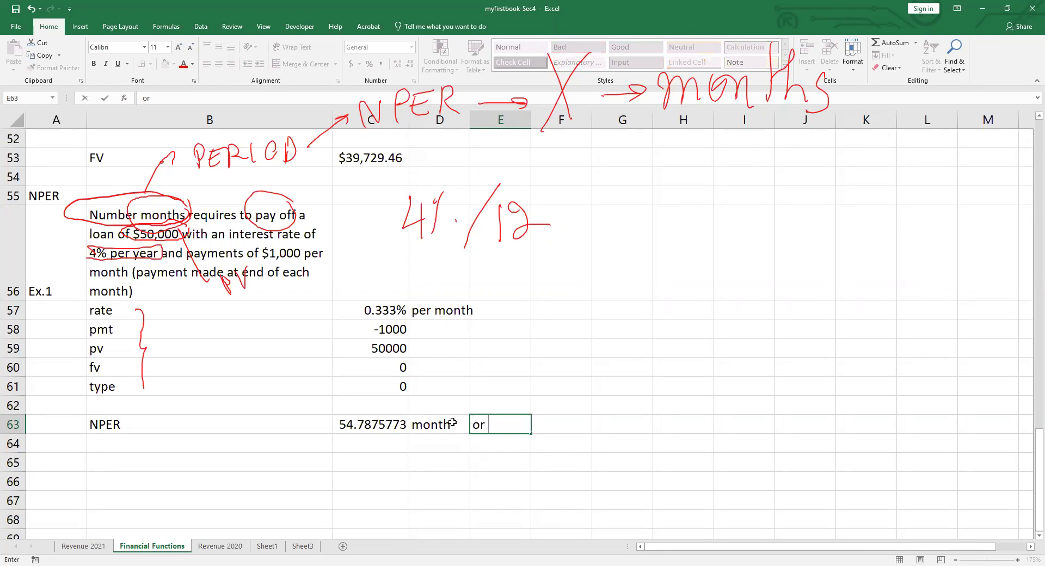
key("Tab")
type("55")
key("Tab")
type("months")
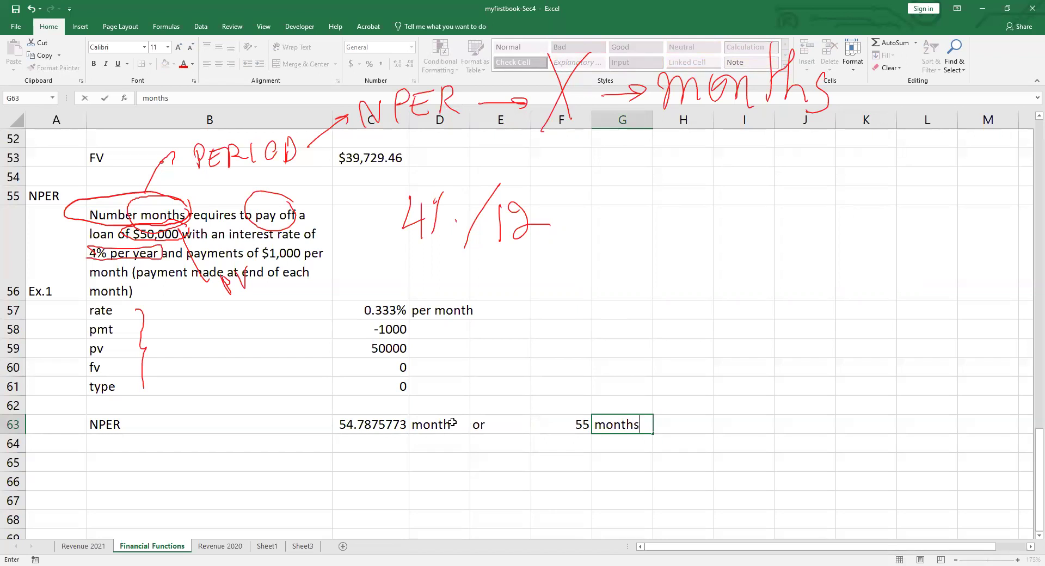
key("Return")
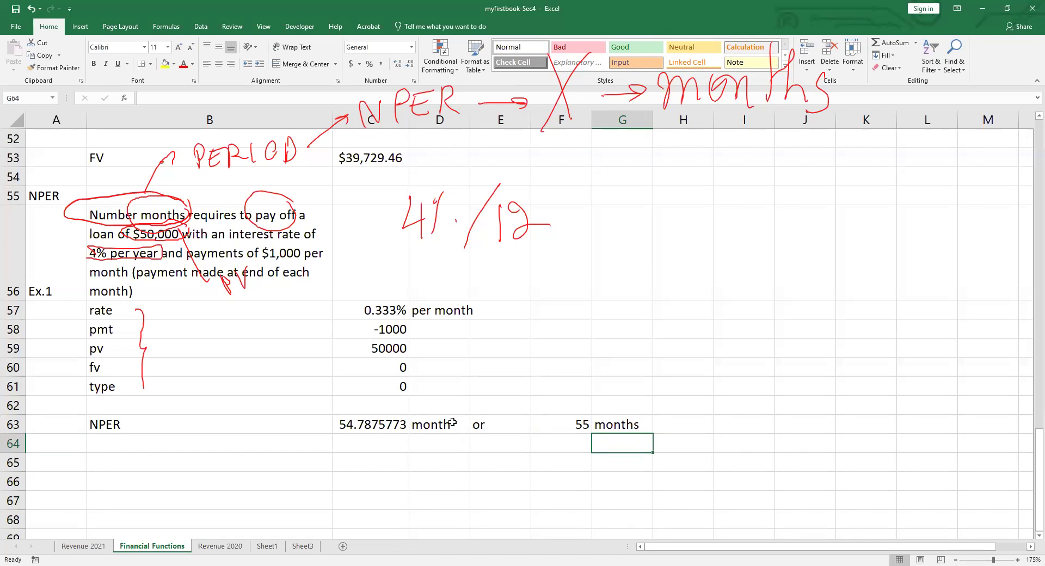
Extend the text in E63 to "or around" and autofit the width of column E
key("Up")
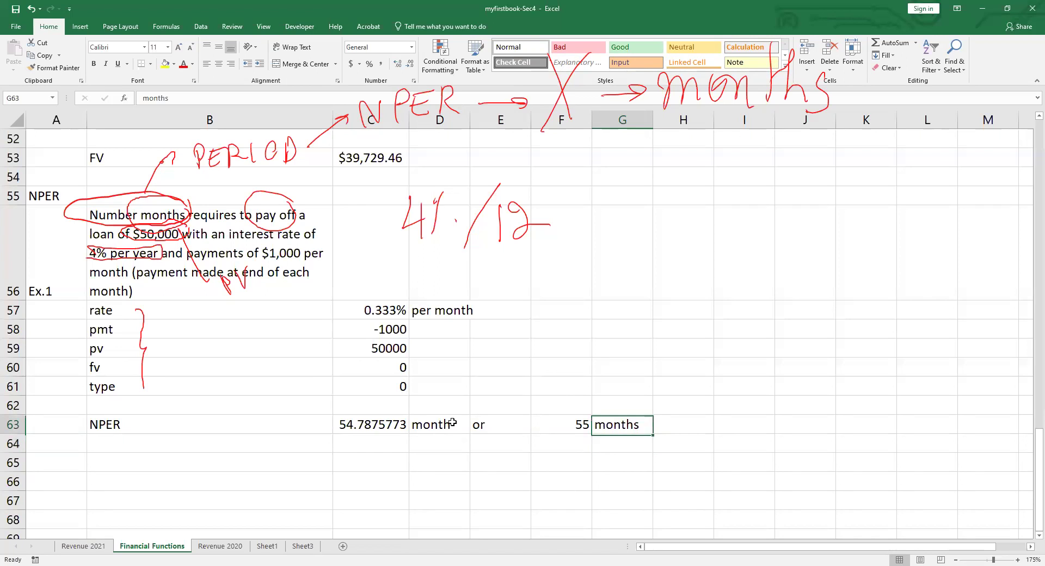
key("Left")
key("Left")
key("F2")
type("around")
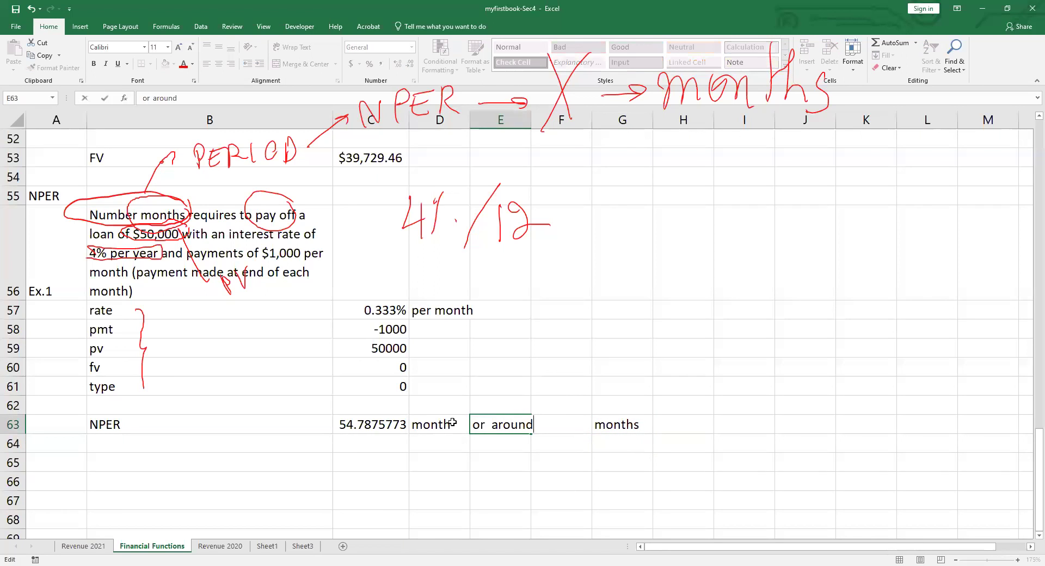
key("ctrl+Return")
key("Return")
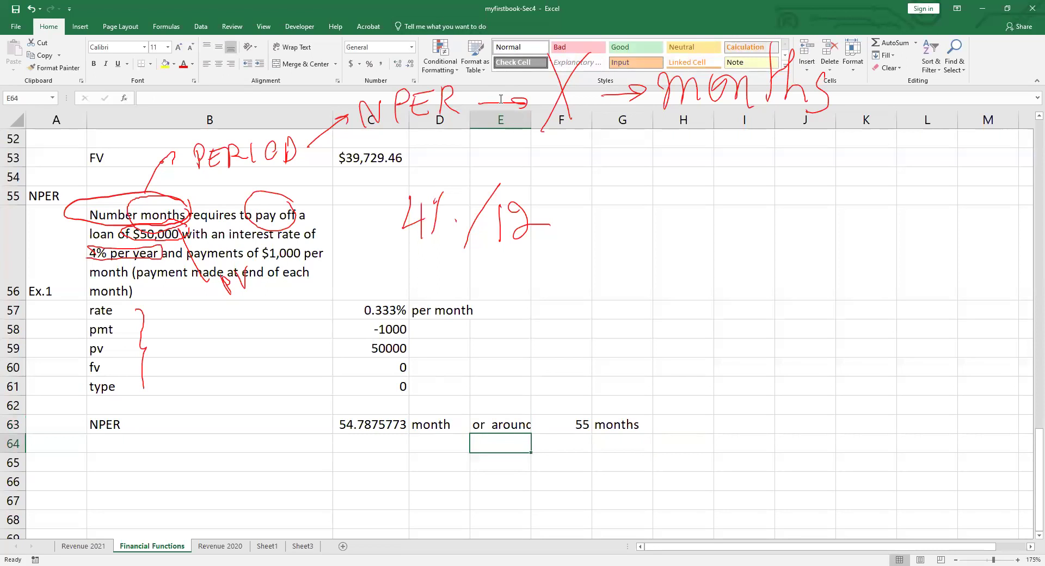
double_click(531, 120)
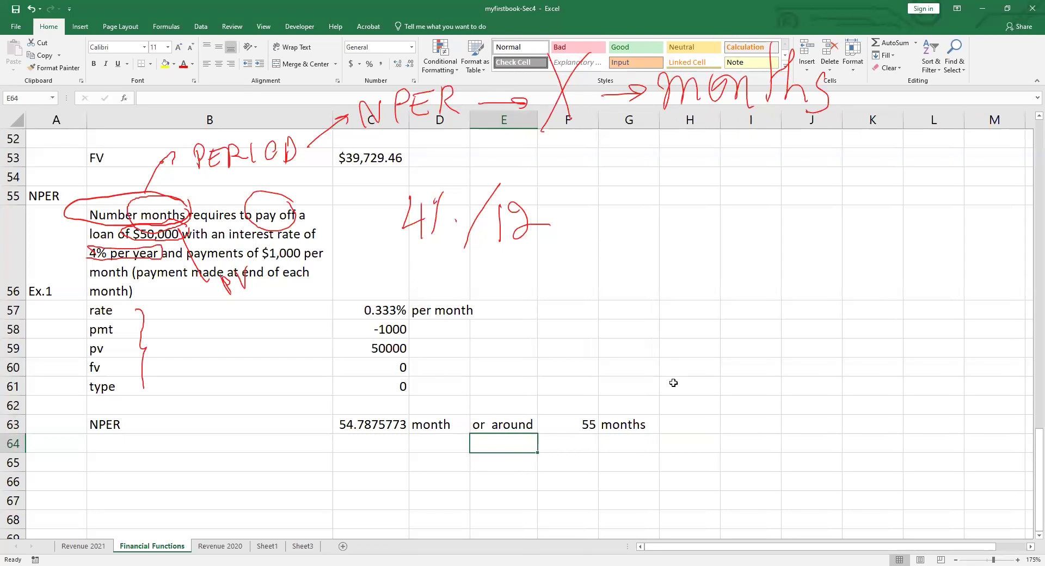
left_click(697, 423)
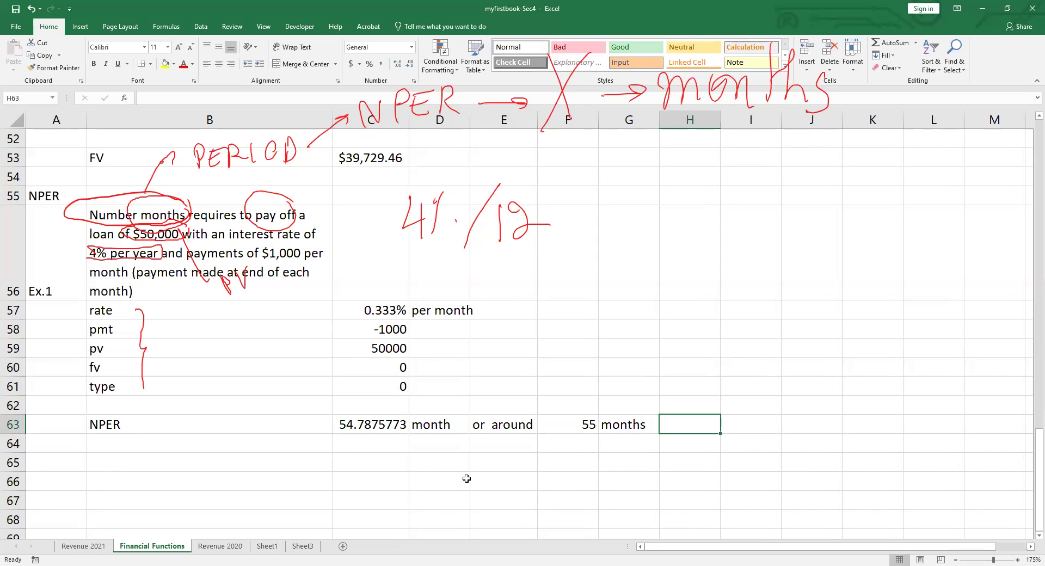
left_click(381, 425)
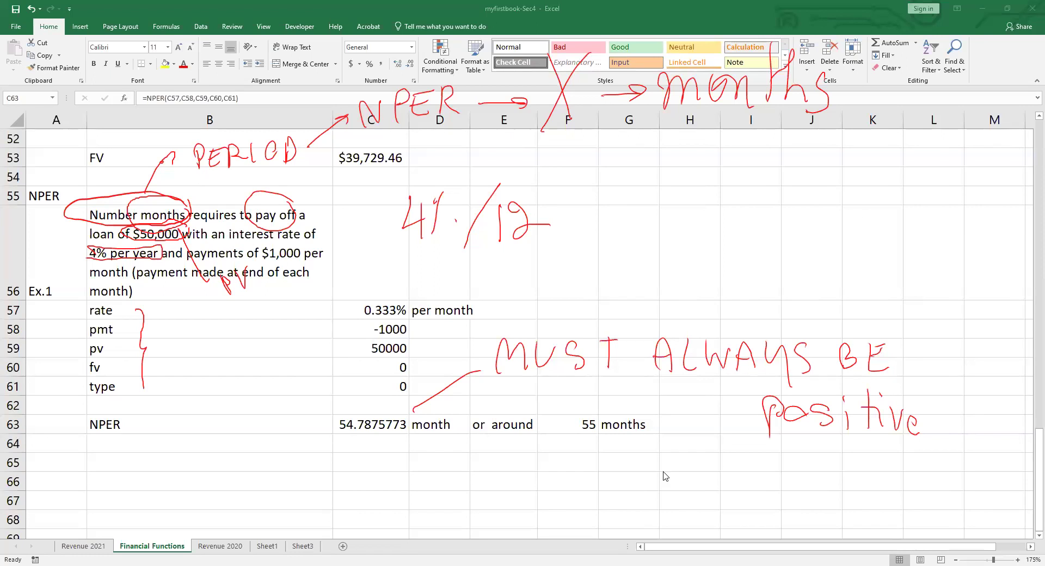
Enter 54.1 in C65 as a sample period value for demonstrating rounding
left_click(384, 448)
key("Down")
type("5")
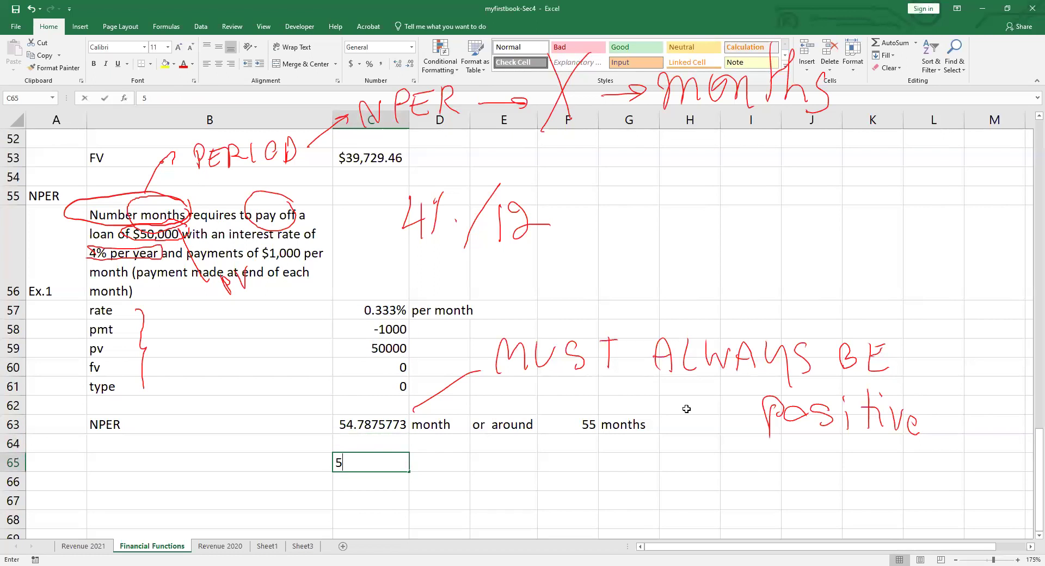
type("4.1")
key("Tab")
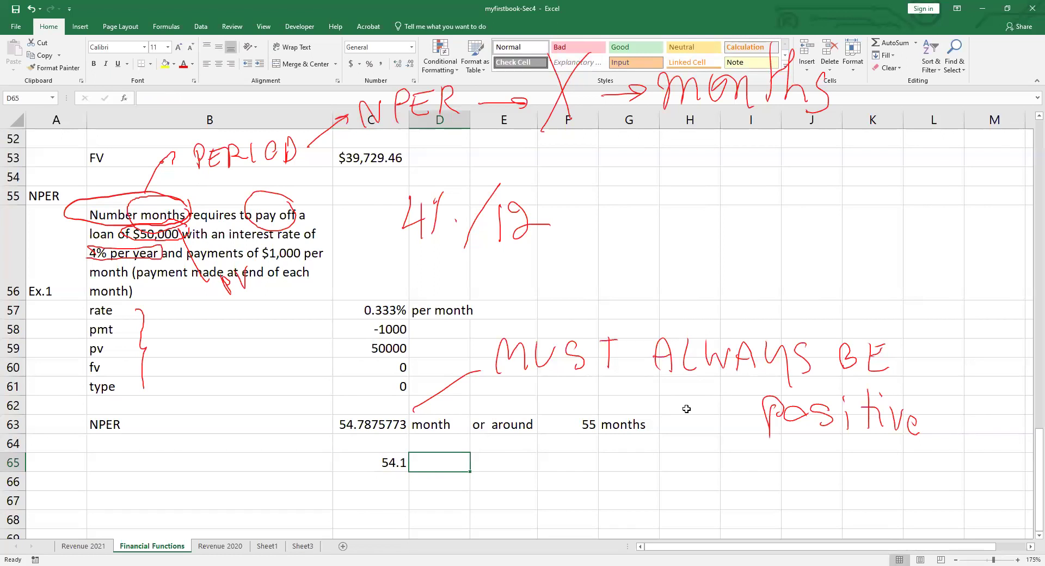
Enter "or around" in E65 and the rounded-up value 55 in F65
key("Right")
type("or aroyu")
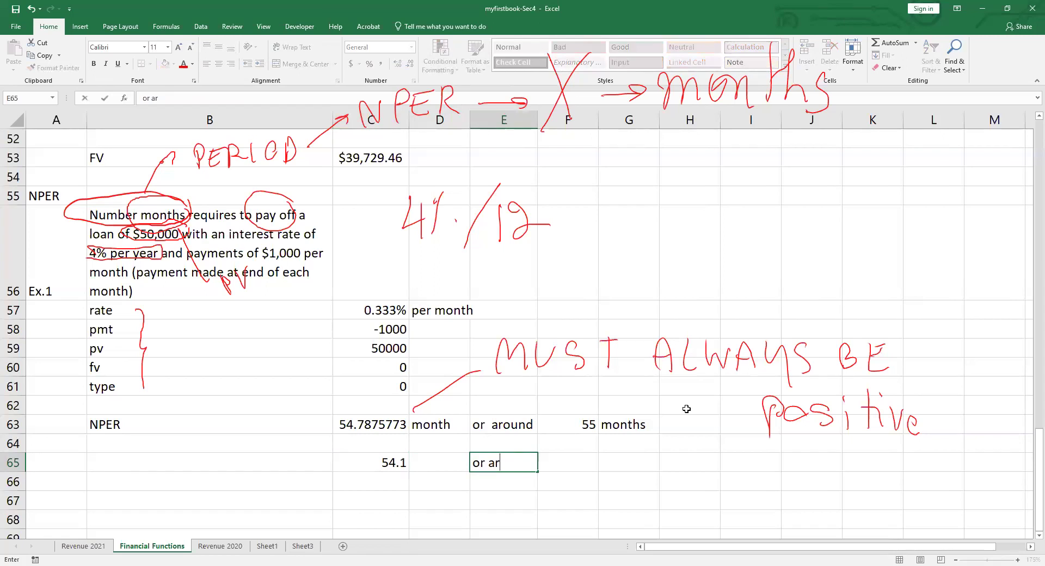
key("BackSpace")
key("BackSpace")
type("unbd")
key("BackSpace")
key("BackSpace")
type("d")
key("Tab")
type("55")
key("Tab")
Copy "months" from G63 into G65
key("Up")
key("Up")
key("ctrl+c")
key("Down")
key("Down")
key("Down")
key("Up")
key("Return")
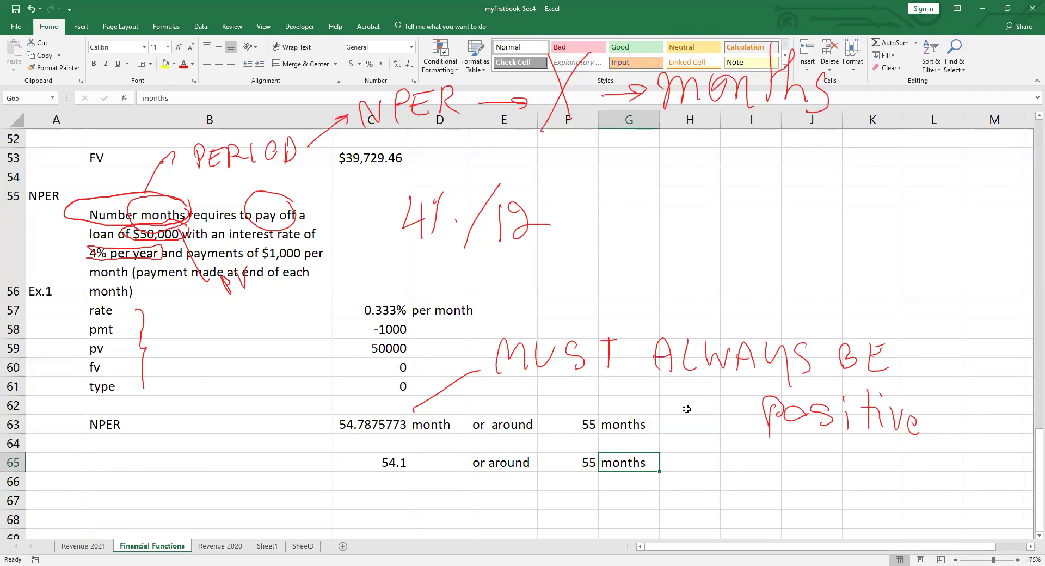
Clear the rounding demonstration from C65:H65
key("Left")
key("Left")
key("Left")
key("Left")
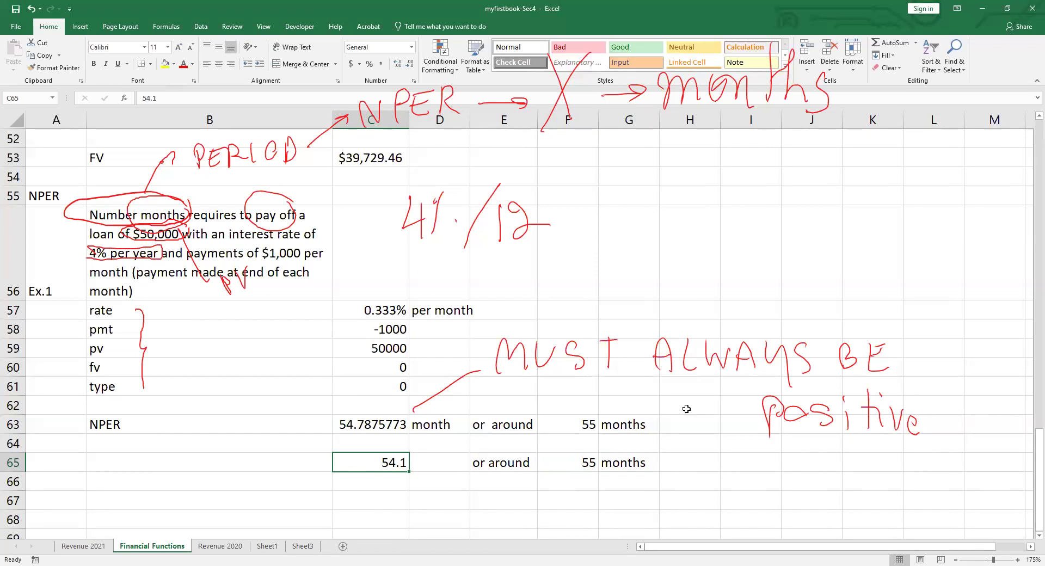
key("Up")
key("Down")
key("shift+Right")
key("shift+Right")
key("shift+Right")
key("shift+Right")
key("shift+Right")
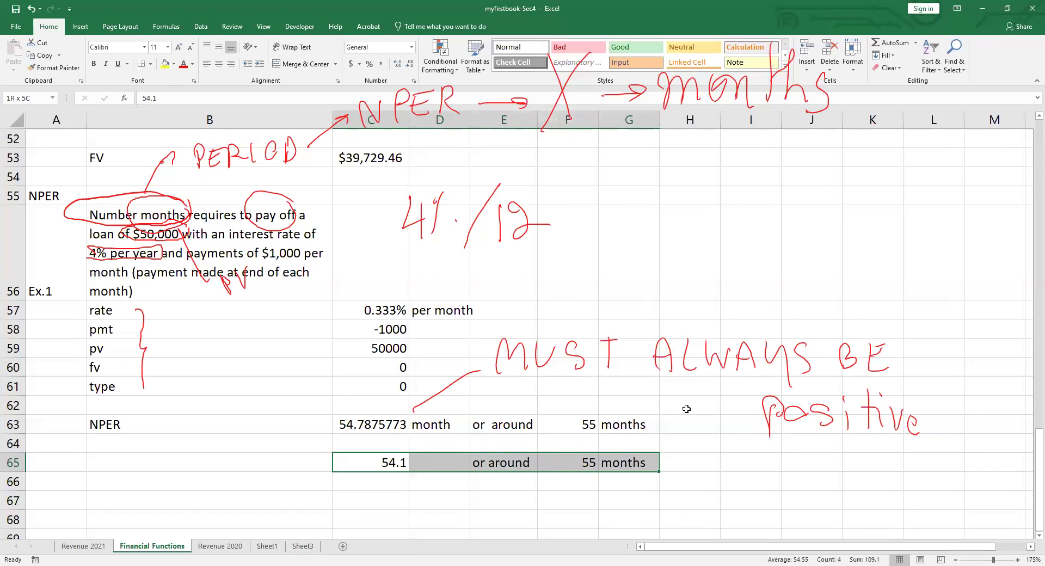
key("Delete")
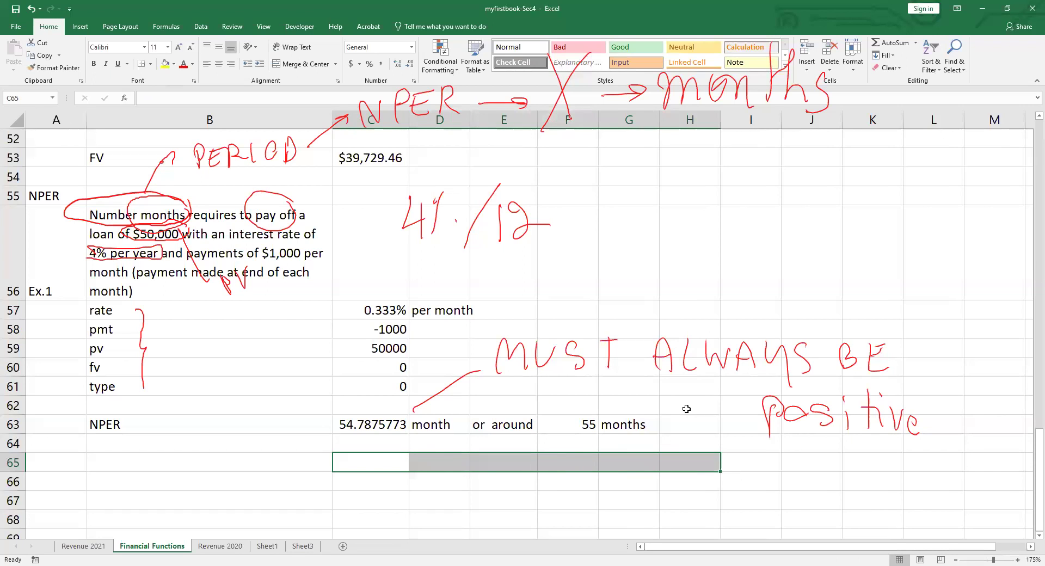
Enter the label "Ex.2" in A65 for the second NPER example
key("shift+Left")
key("shift+Left")
key("shift+Left")
key("shift+Left")
key("shift+Left")
key("Left")
key("Left")
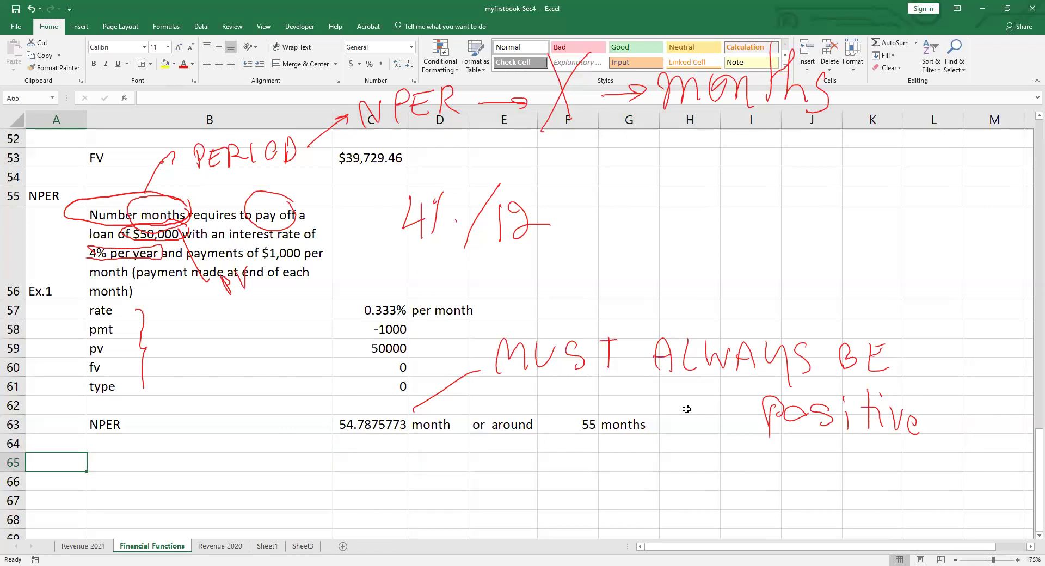
type("Ex.2")
key("Return")
Paste the problem statement about quarterly payments of $1,200 reducing a loan of $9,000 to $5,000 at 6% per year into B65
key("Up")
key("Right")
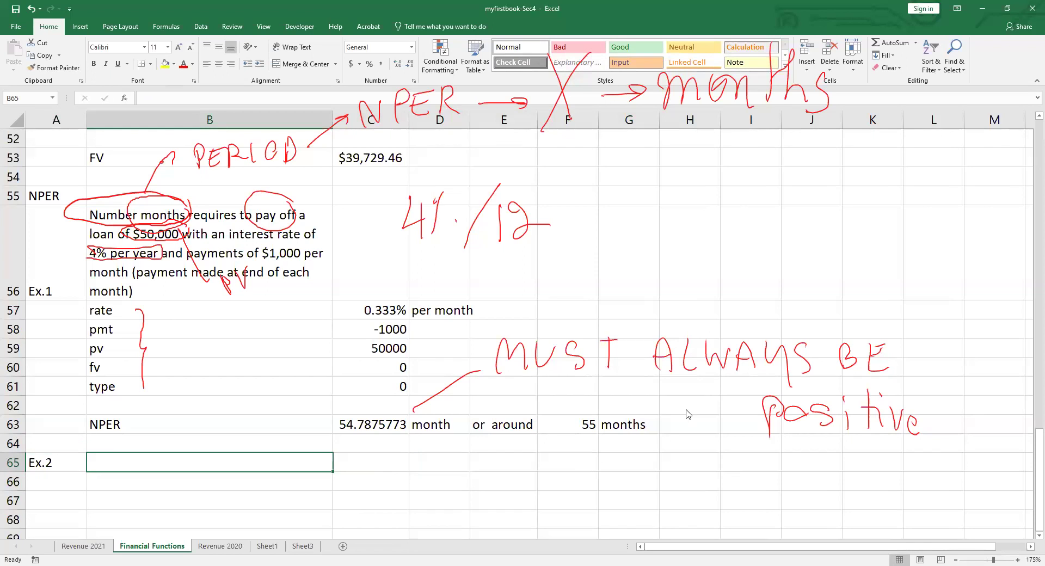
left_click(687, 414)
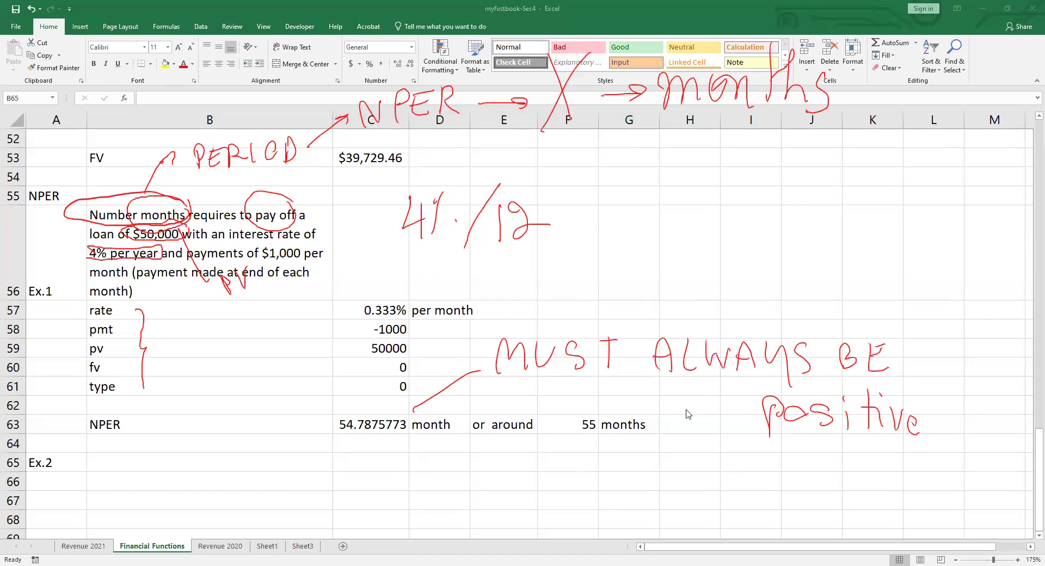
key("ctrl+c")
key("ctrl+v")
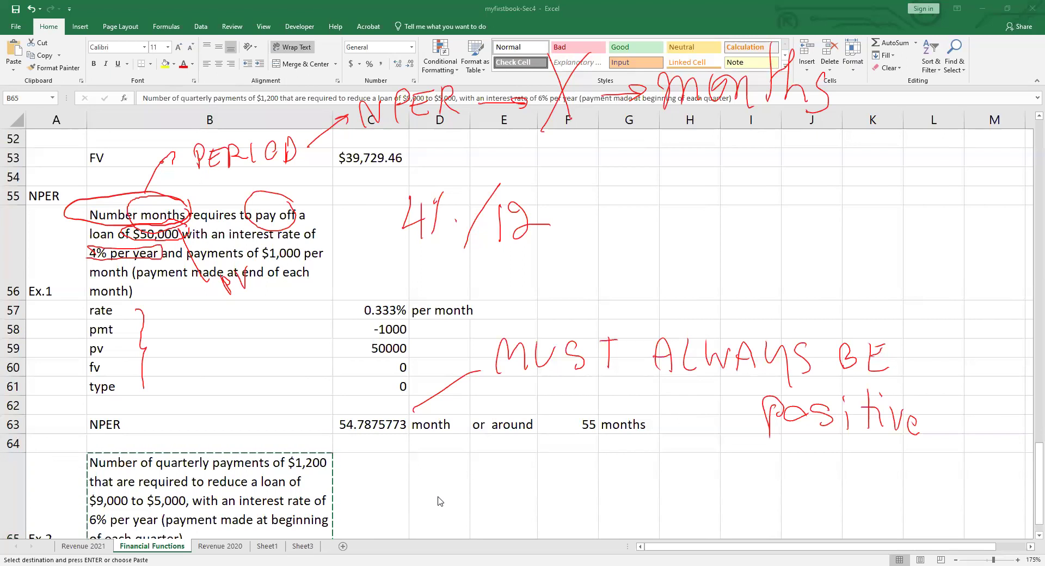
key("Escape")
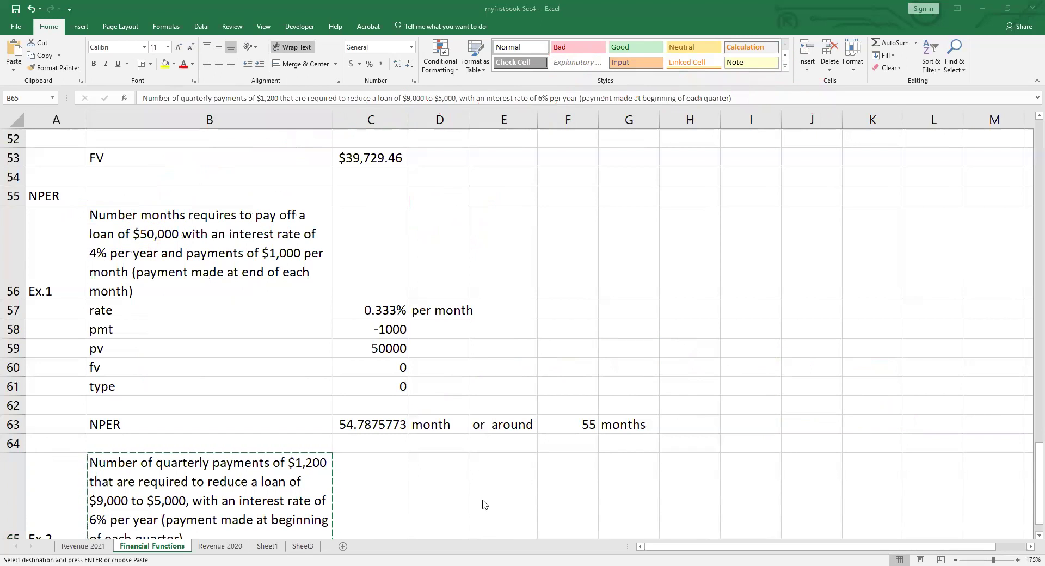
Insert a blank row above the Ex.2 row 65
scroll(442, 490, "down", 4)
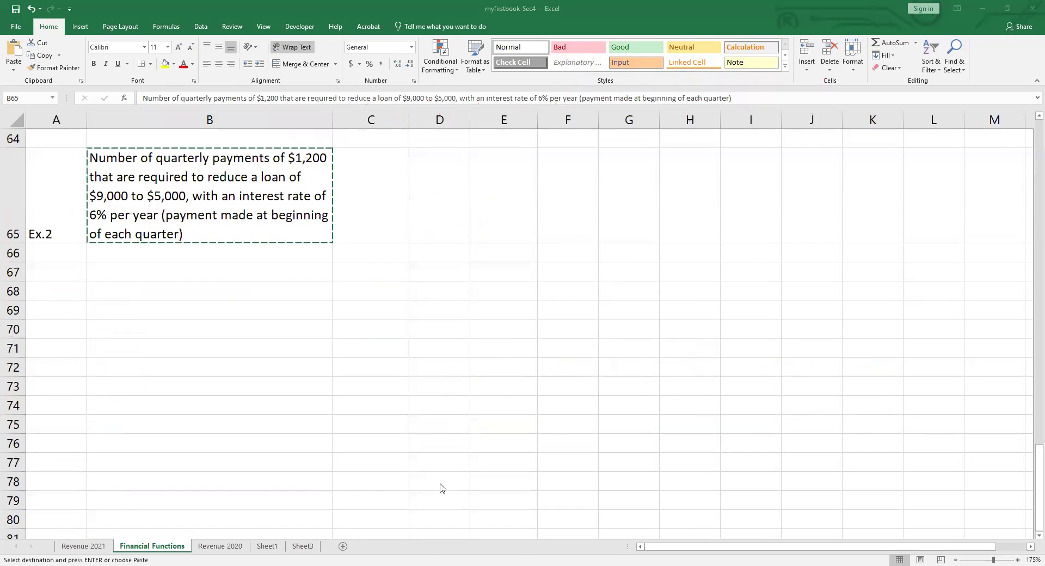
right_click(16, 192)
key("Escape")
key("Escape")
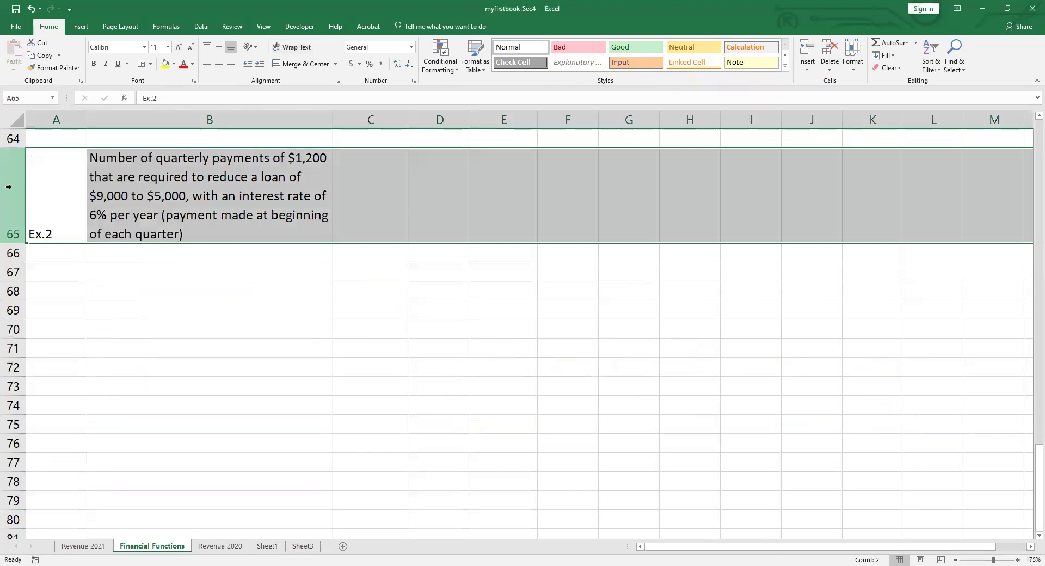
right_click(12, 188)
left_click(38, 263)
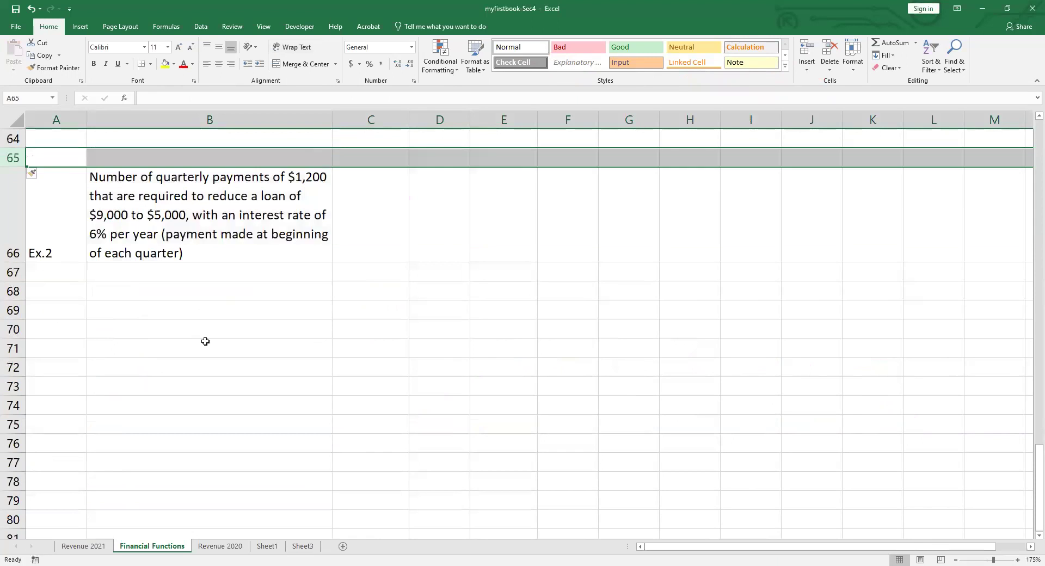
Copy the argument labels rate through NPER from B57:B63 of Example 1 into B67:B73 under the Ex.2 problem statement
left_click(205, 343)
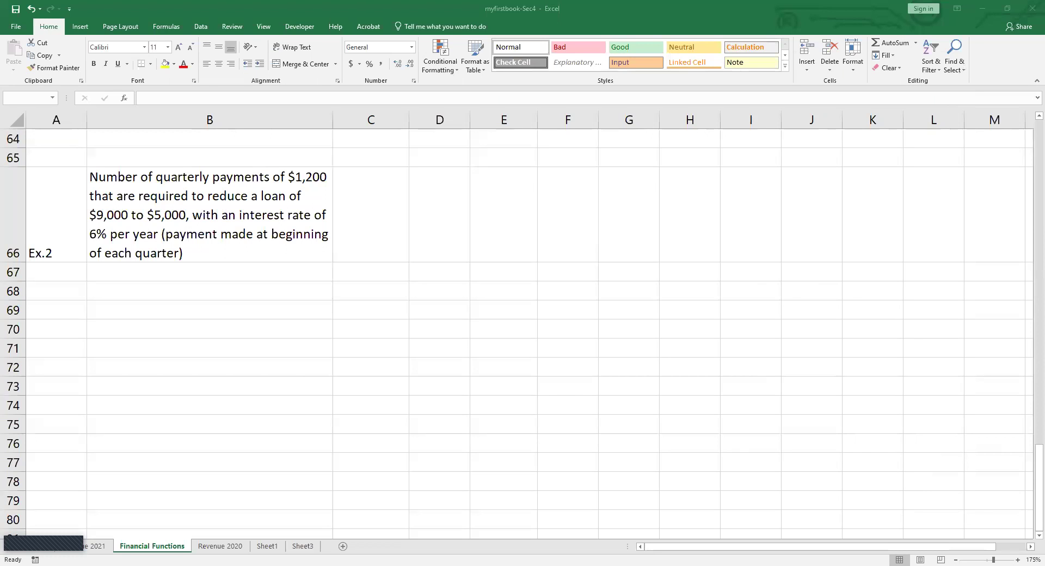
scroll(256, 445, "up", 1)
left_click(248, 436)
scroll(248, 436, "up", 1)
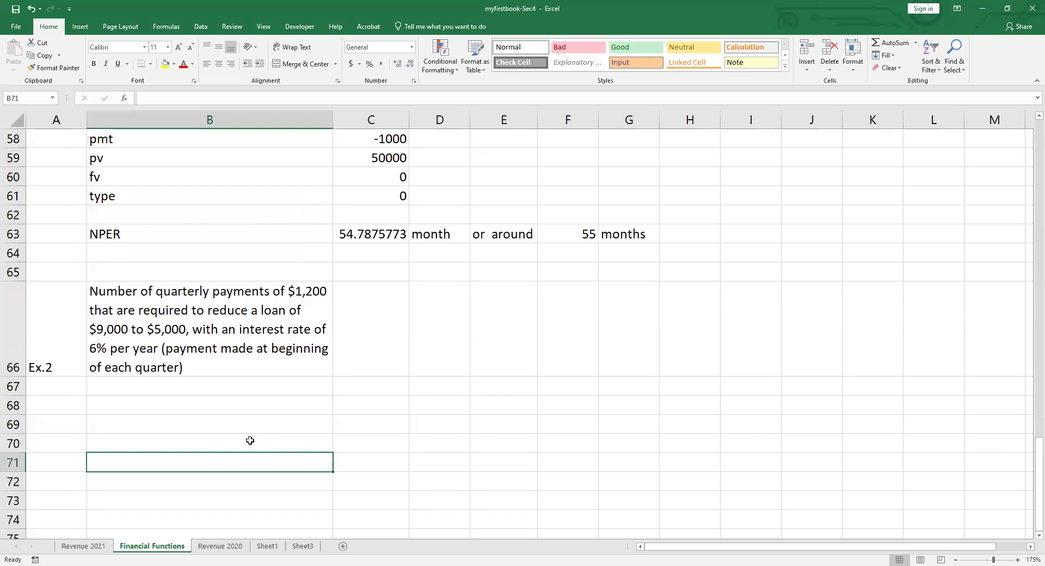
scroll(249, 440, "up", 1)
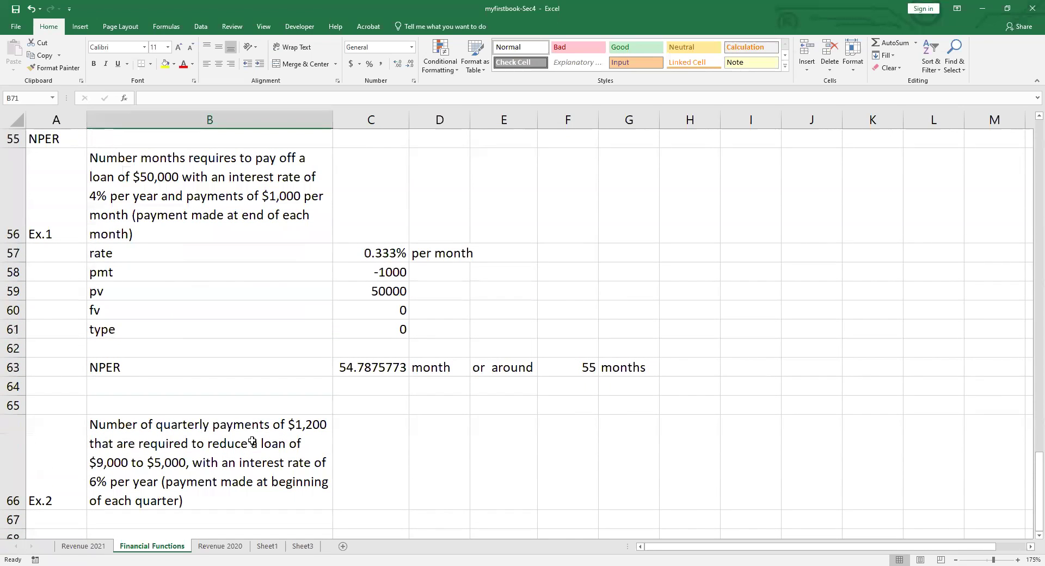
scroll(252, 436, "down", 1)
scroll(207, 232, "up", 1)
left_click(161, 258)
left_click(155, 369, "shift")
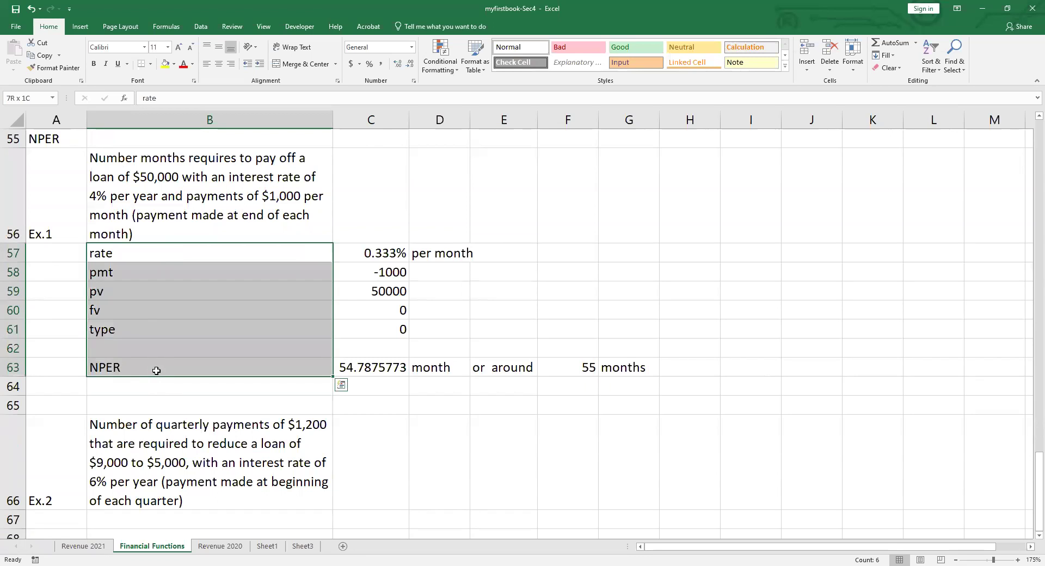
key("ctrl+c")
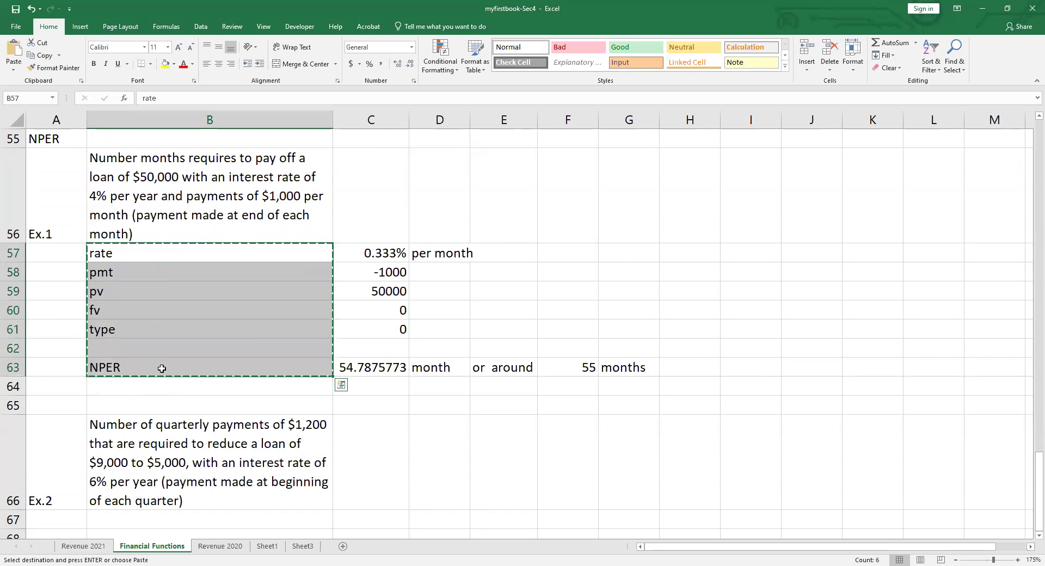
scroll(162, 368, "down", 3)
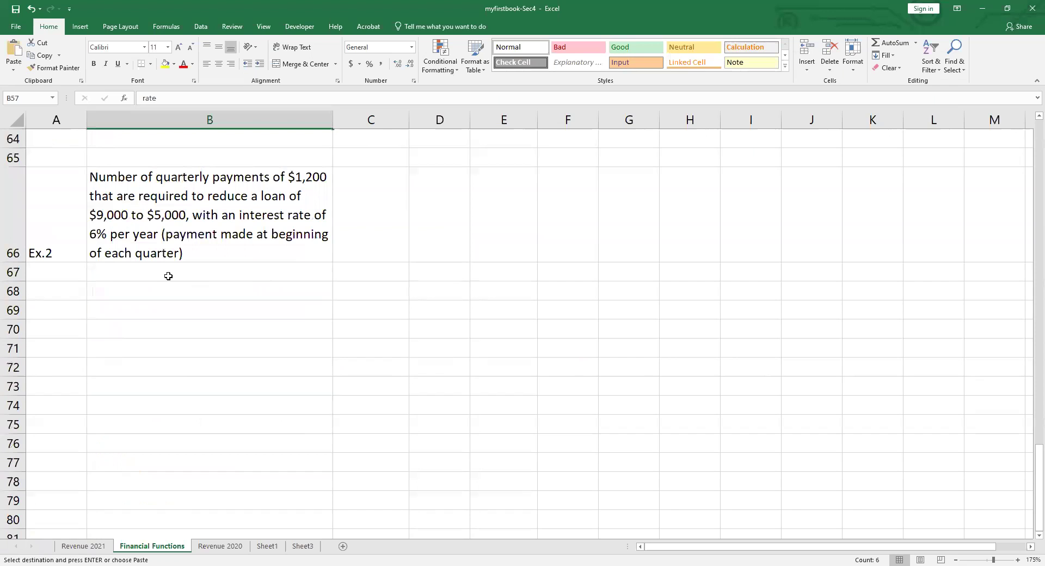
left_click(168, 274)
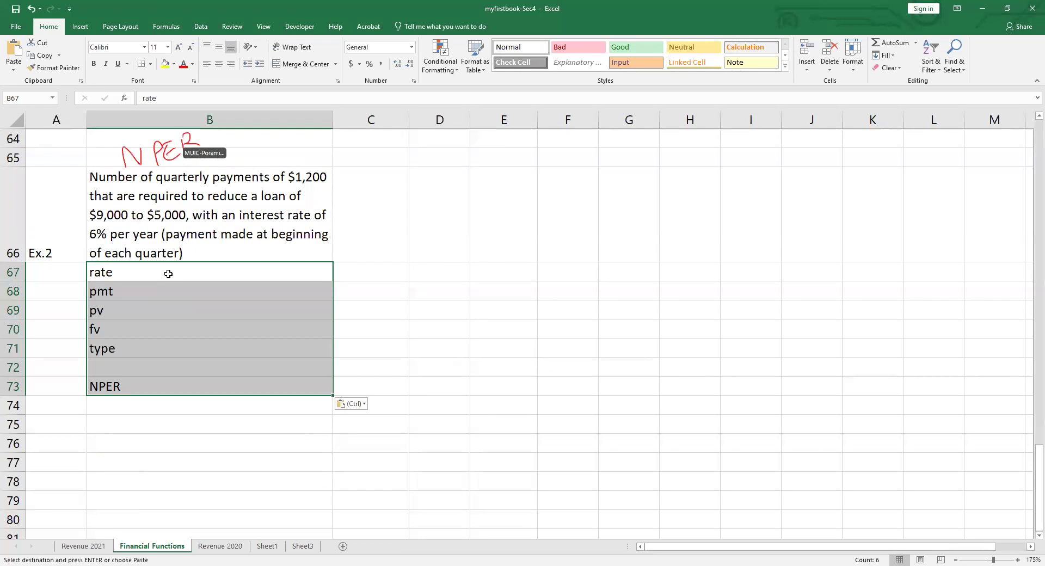
scroll(256, 419, "up", 3)
scroll(251, 419, "down", 2)
key("ctrl+v")
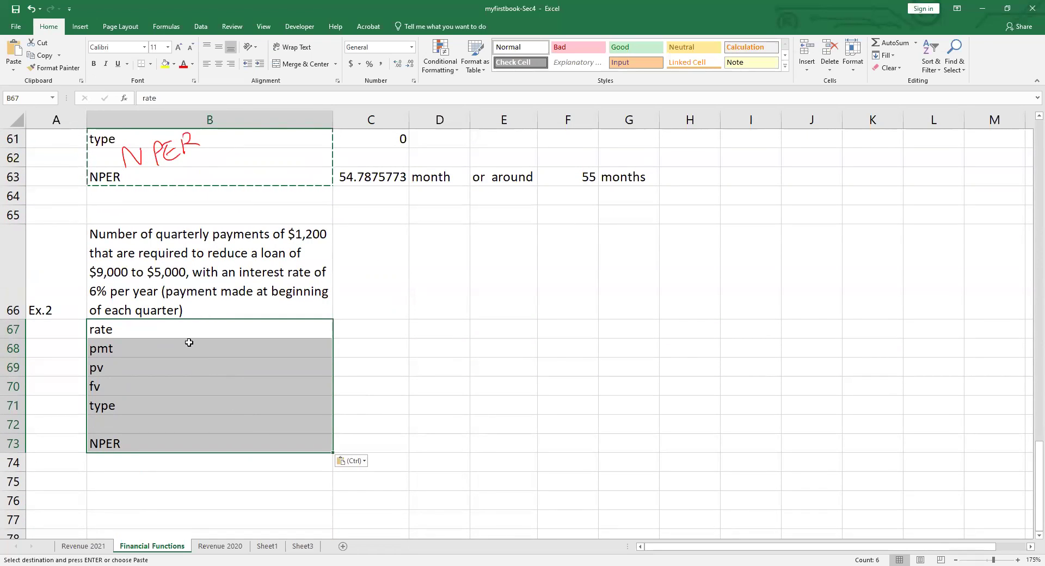
Enter -1200 in C68 as the pmt value for Example 2
scroll(167, 275, "down", 1)
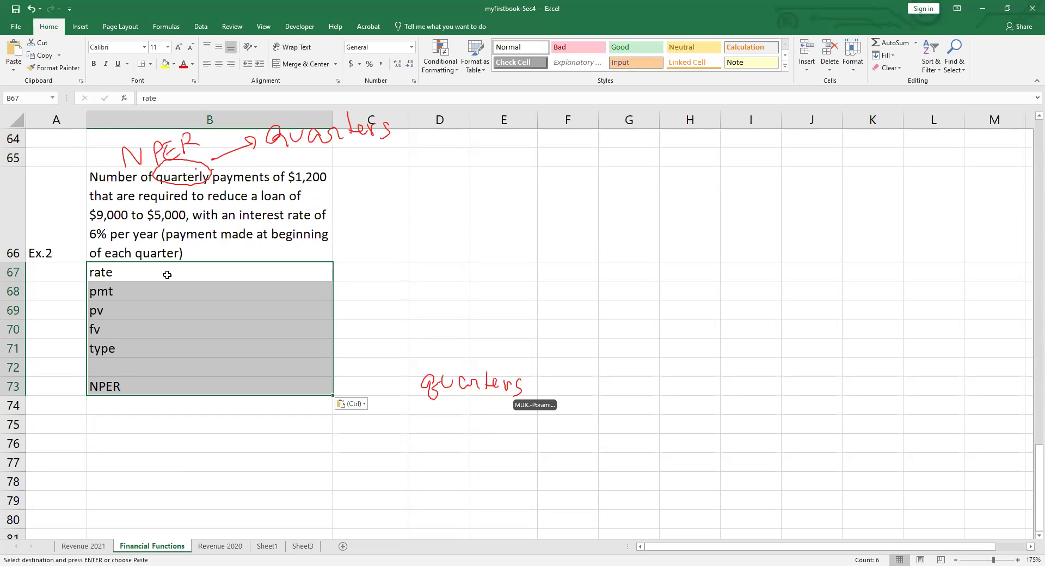
left_click(295, 308)
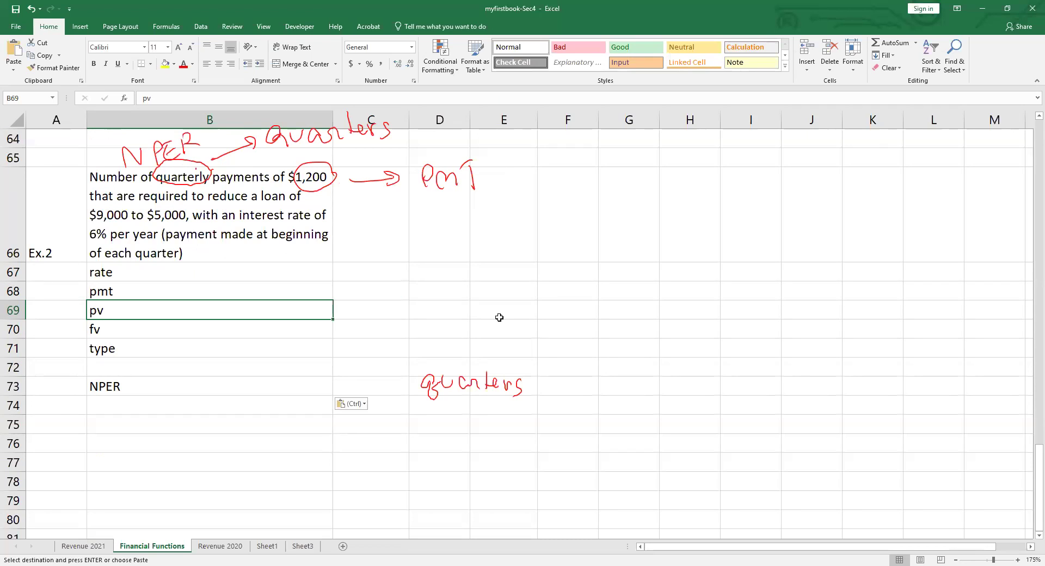
left_click(387, 287)
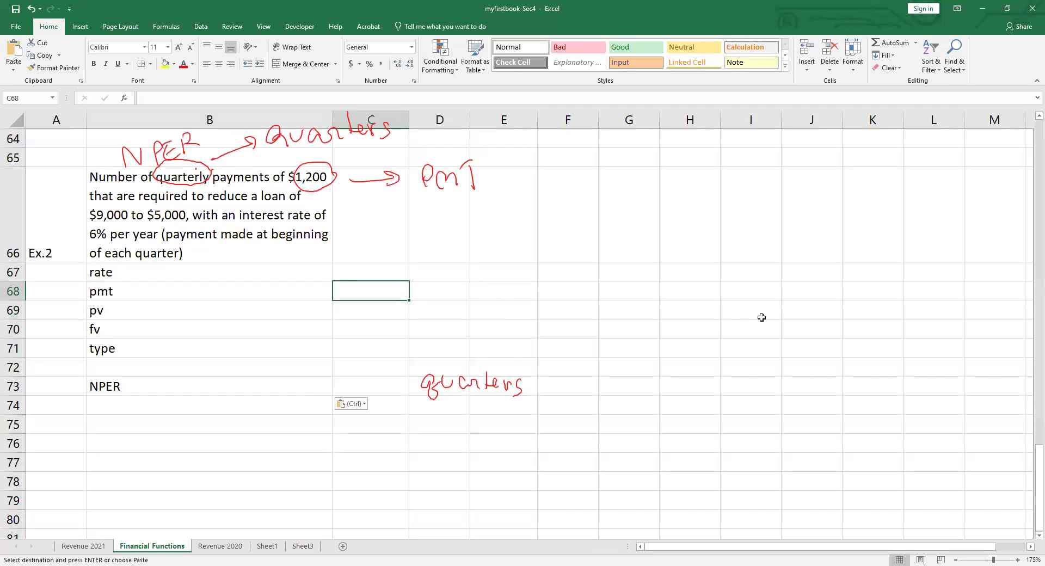
type("-1200")
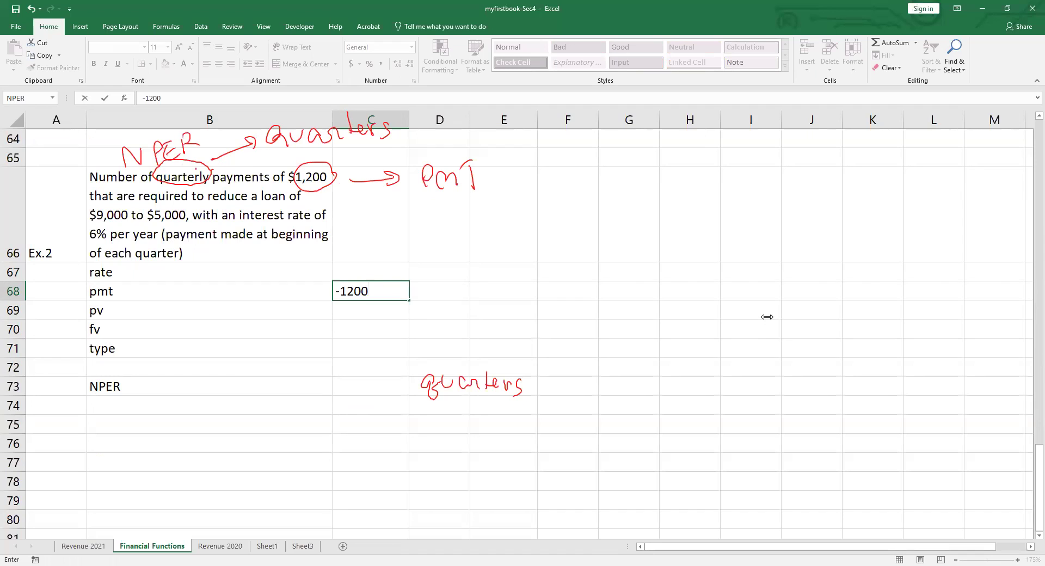
key("Return")
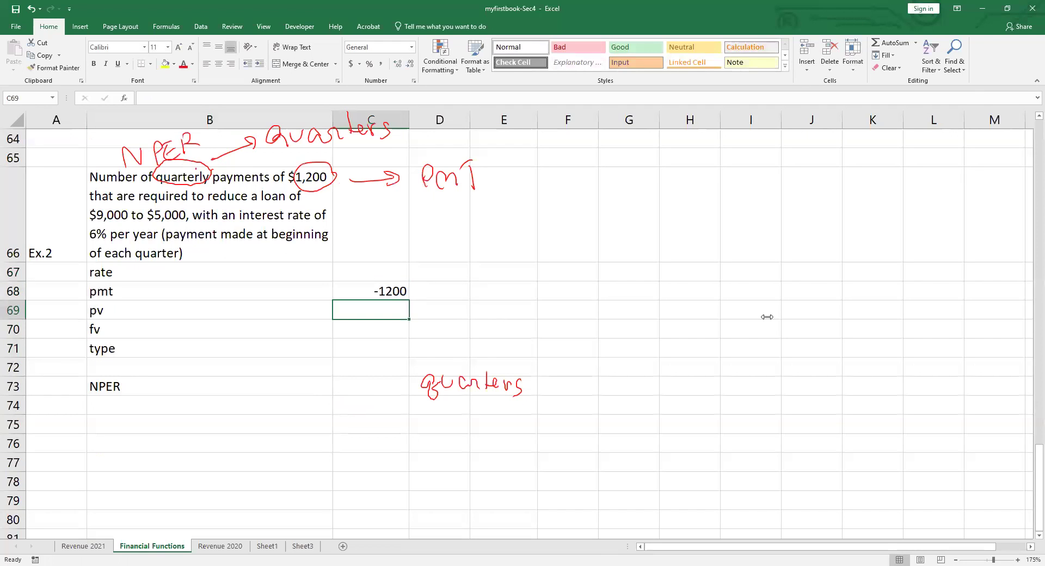
key("Up")
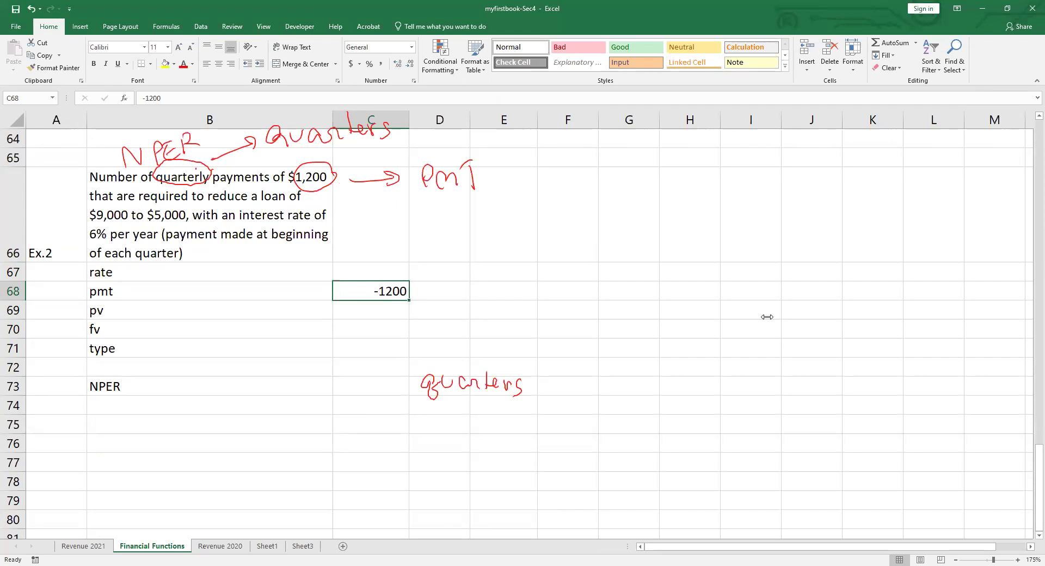
Handwrite "9,000 → 5,000" in the empty area beside the problem statement, with 9,000 boxed and labelled PV
mouse_move(707, 143)
left_mouse_down()
mouse_move(705, 189)
mouse_move(719, 182)
left_mouse_up()
mouse_move(758, 151)
left_mouse_down()
mouse_move(754, 175)
mouse_move(787, 163)
mouse_move(871, 168)
mouse_move(897, 183)
left_mouse_up()
left_click_drag(927, 184, 917, 202)
left_click_drag(945, 156, 1003, 161)
left_click_drag(707, 187, 712, 292)
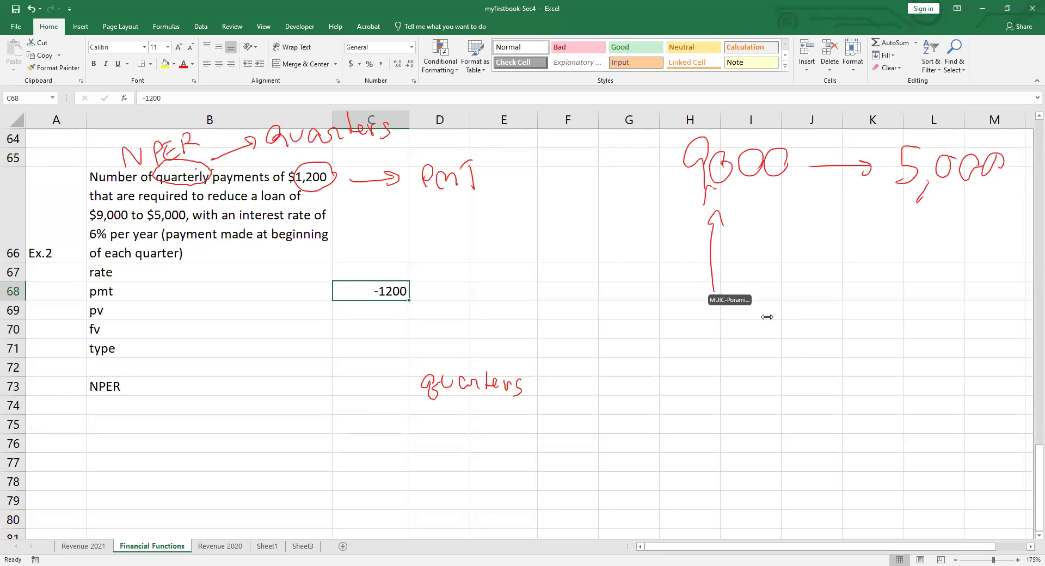
left_click_drag(789, 126, 652, 195)
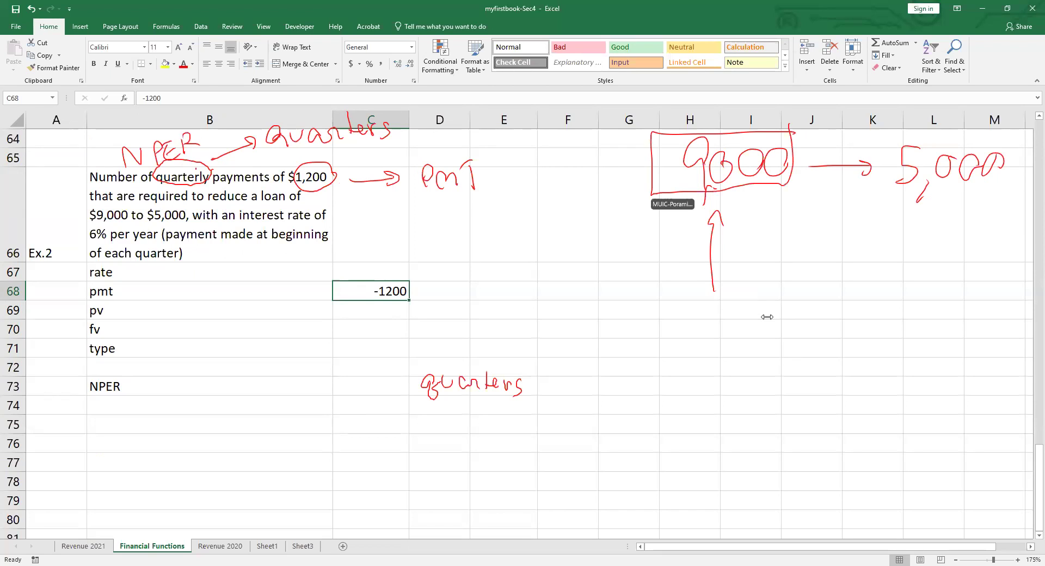
mouse_move(738, 278)
left_mouse_down()
mouse_move(741, 314)
mouse_move(759, 297)
left_mouse_up()
left_click_drag(767, 280, 791, 288)
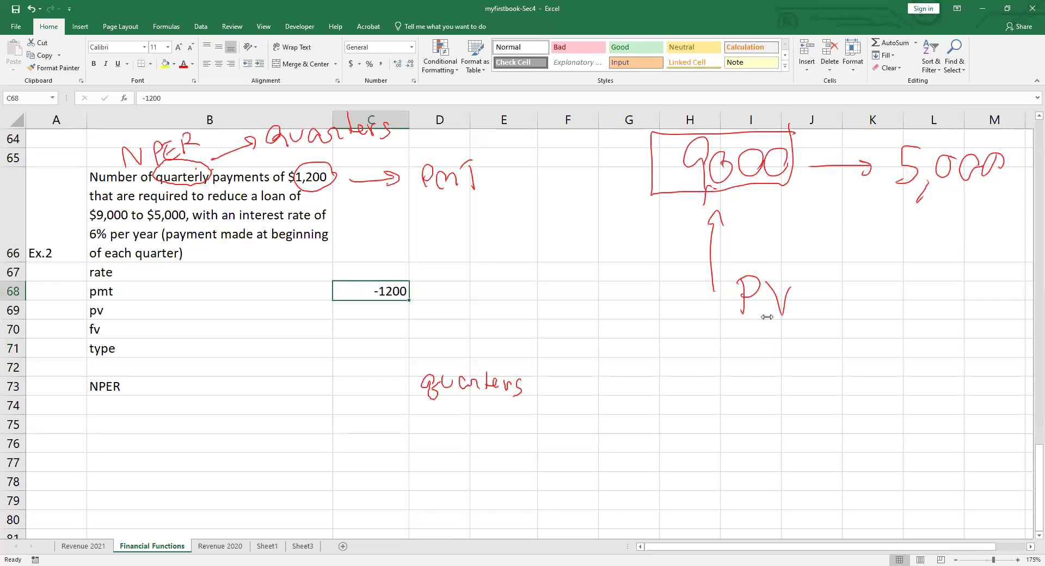
Label the handwritten 5,000 as FV with an arrow and add plus signs before both amounts
mouse_move(656, 165)
left_mouse_down()
mouse_move(680, 163)
mouse_move(673, 178)
left_mouse_up()
left_click_drag(945, 257, 963, 206)
mouse_move(961, 279)
left_mouse_down()
mouse_move(935, 326)
mouse_move(969, 306)
mouse_move(983, 272)
left_mouse_up()
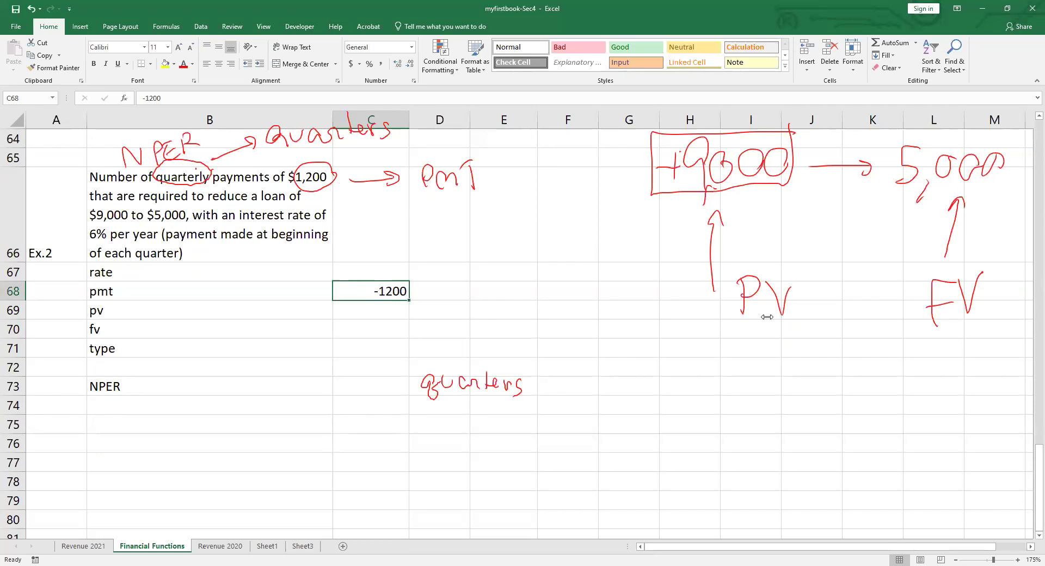
mouse_move(881, 160)
left_mouse_down()
mouse_move(897, 158)
mouse_move(892, 167)
left_mouse_up()
Enter 9000 as the pv in C69 and 5000 as the fv in C70
left_click(343, 305)
type("9000")
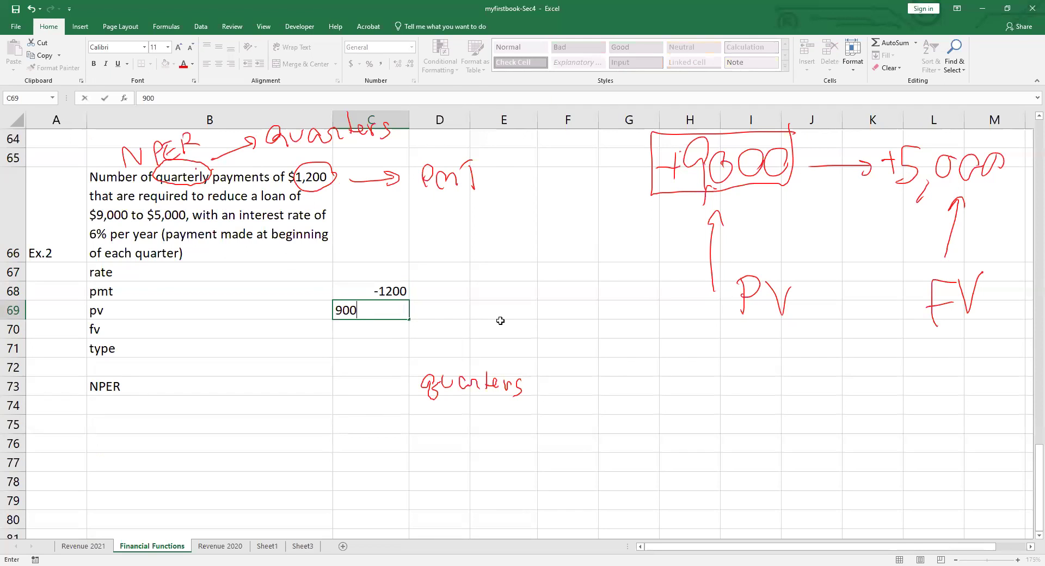
key("Return")
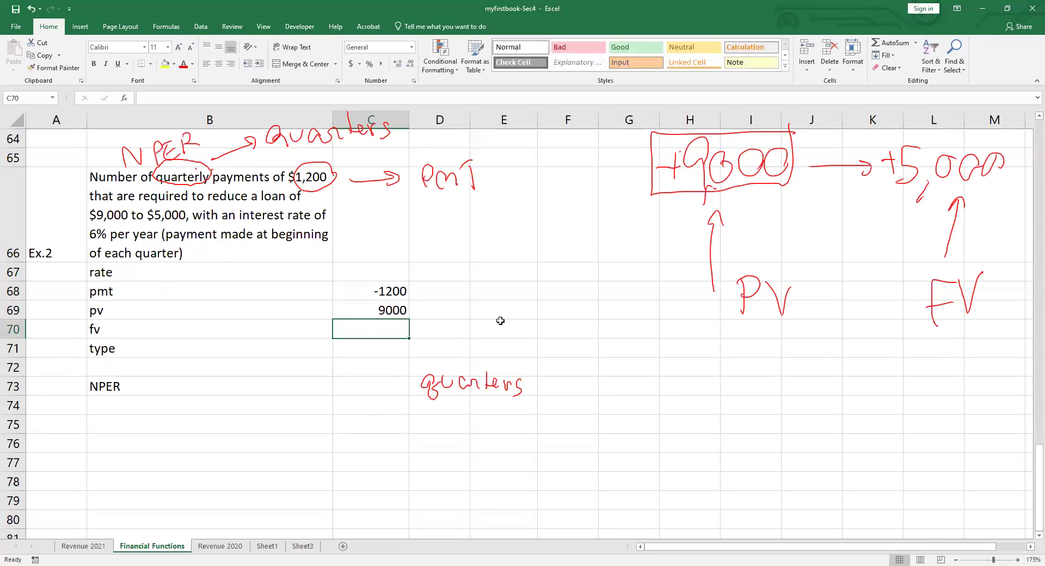
type("5000")
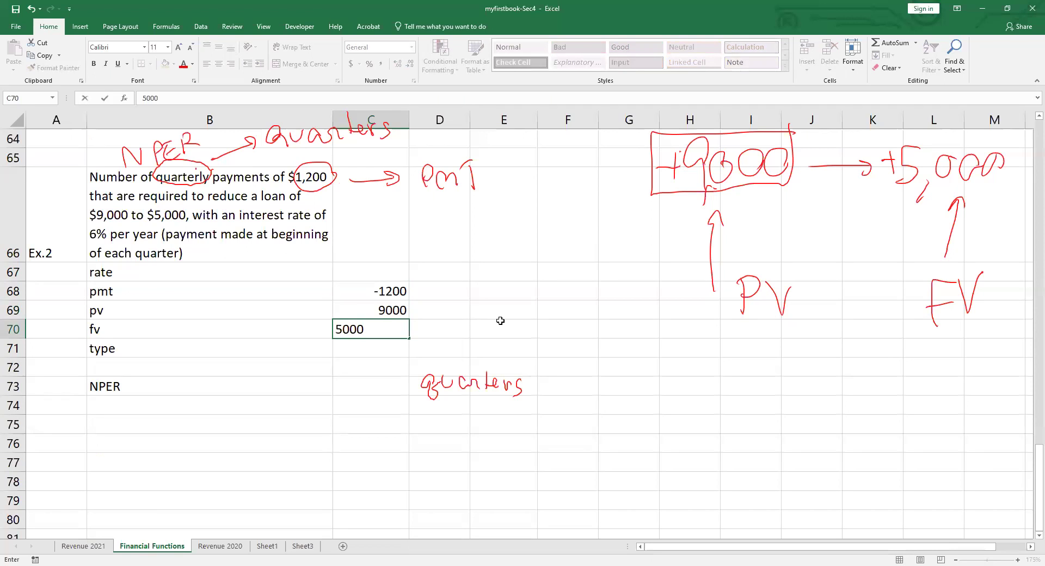
key("Return")
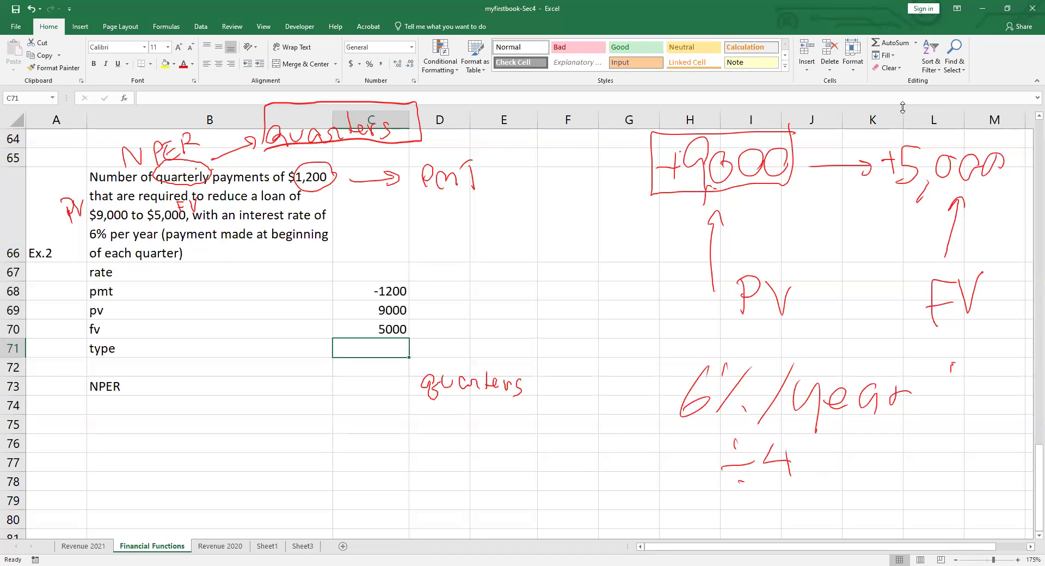
Enter the quarterly rate formula =6%/4 in C67 and the unit "per quarter" in D67
key("Up")
key("Up")
key("Up")
key("Up")
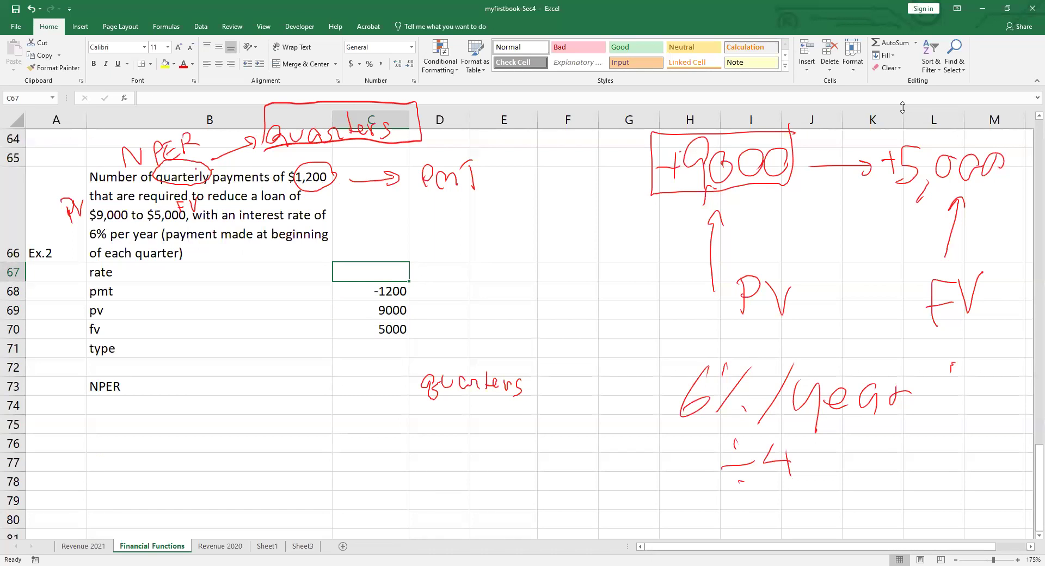
type("=6")
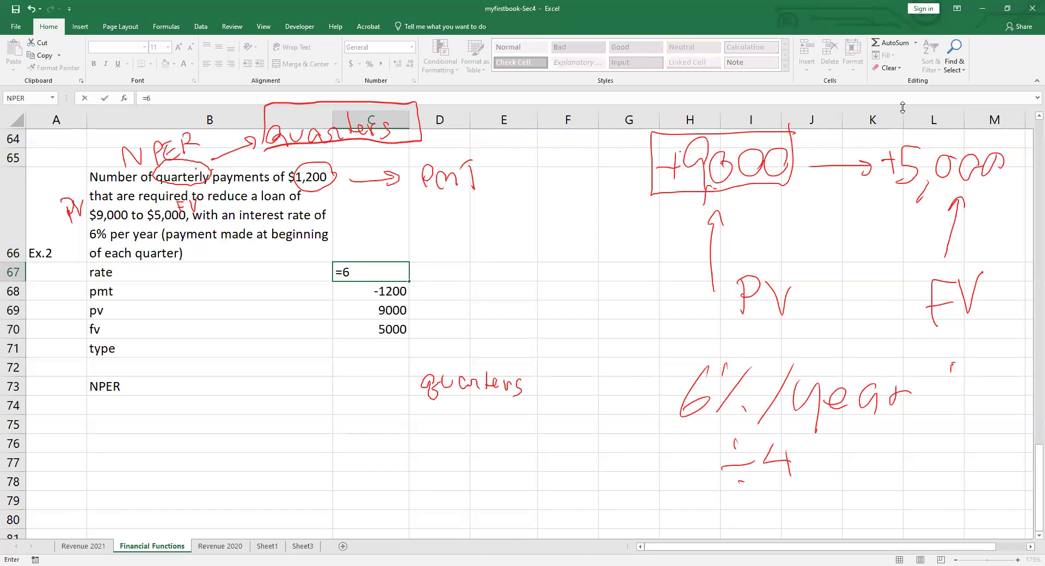
type("%/4")
key("Tab")
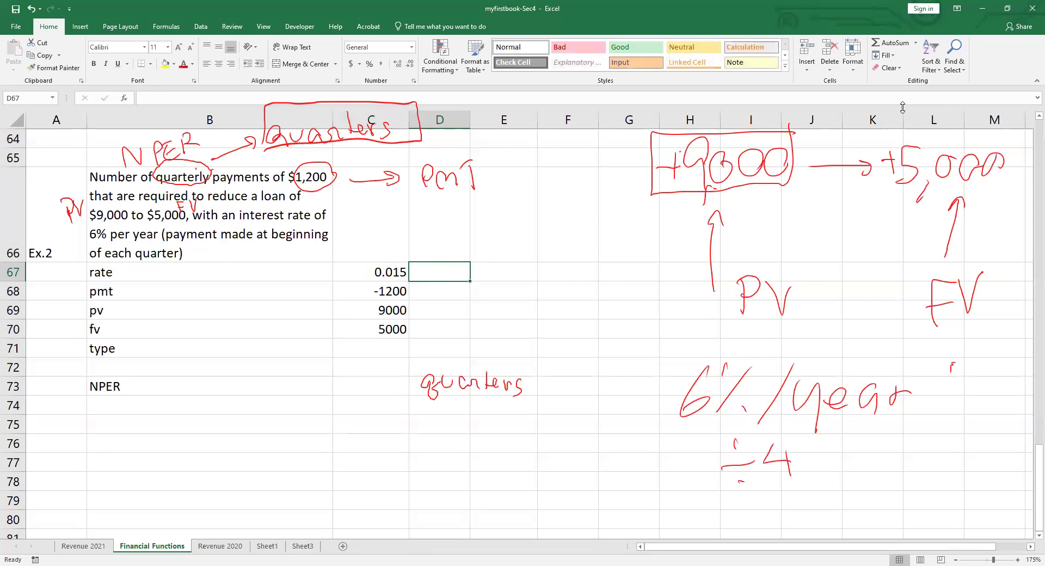
type("per q")
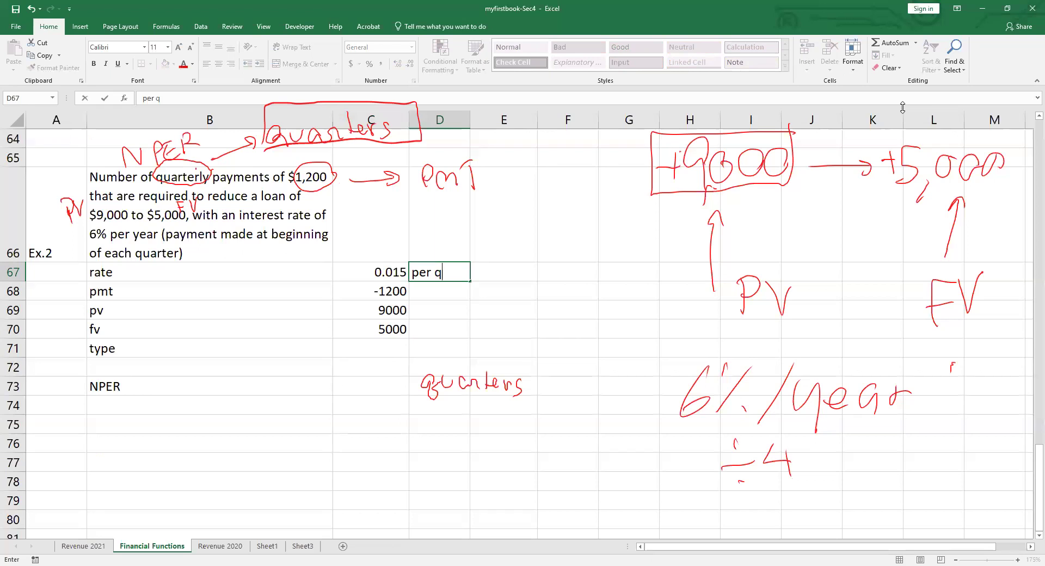
type("uarter")
key("Return")
Format the rate in C67 as a percentage with three decimal places
key("Up")
key("Left")
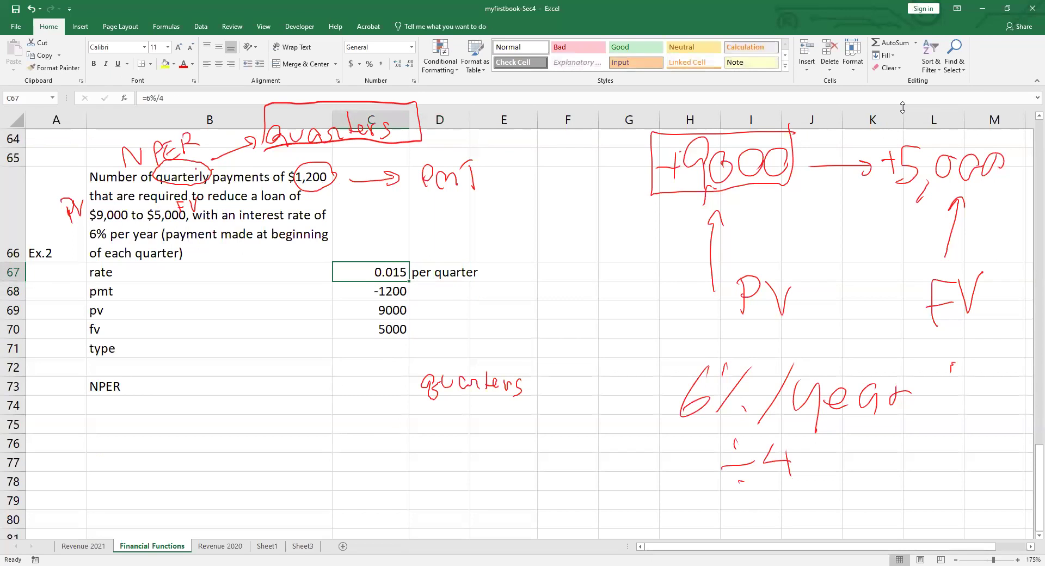
right_click(368, 271)
left_click(420, 454)
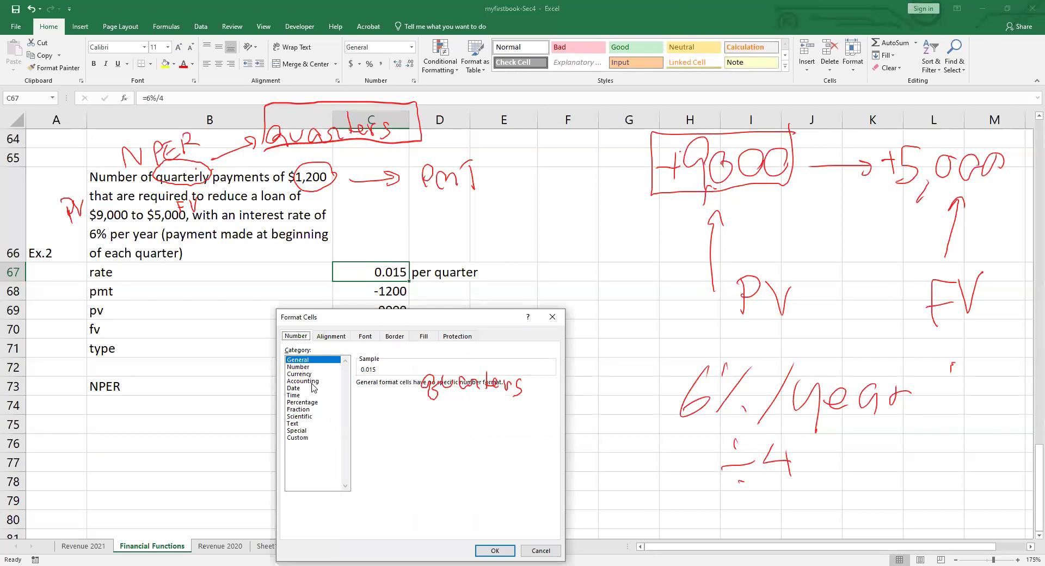
left_click(313, 402)
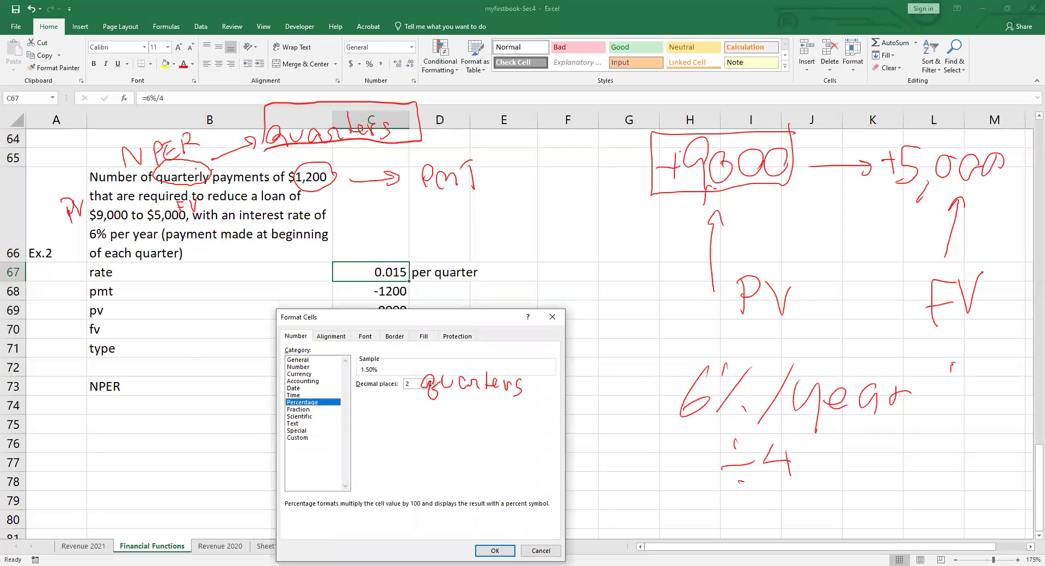
left_click(430, 382)
left_click(493, 551)
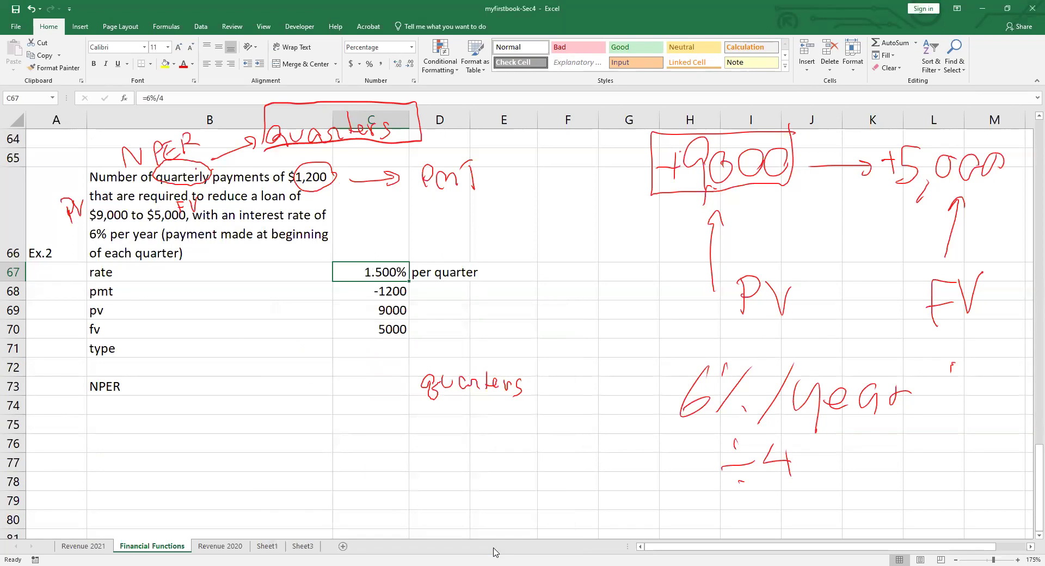
Enter 1 in C71 as the type for payments at the beginning of each quarter
key("Down")
key("Down")
key("Down")
key("Down")
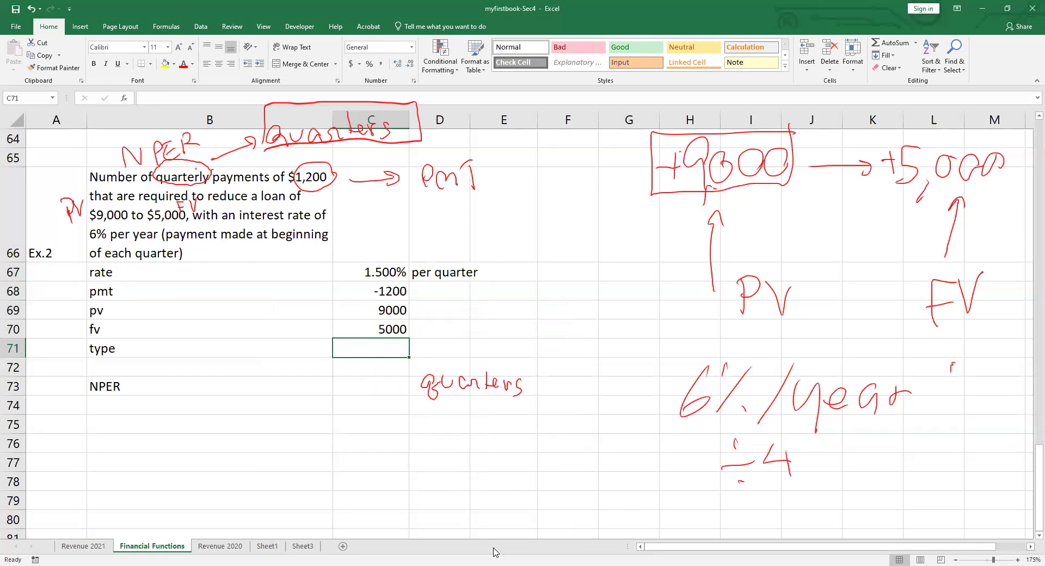
type("1")
key("Return")
Calculate the number of periods in C73 with NPER, using C67 as rate, C68 as pmt, C69 as pv, C70 as fv and C71 as type
key("Down")
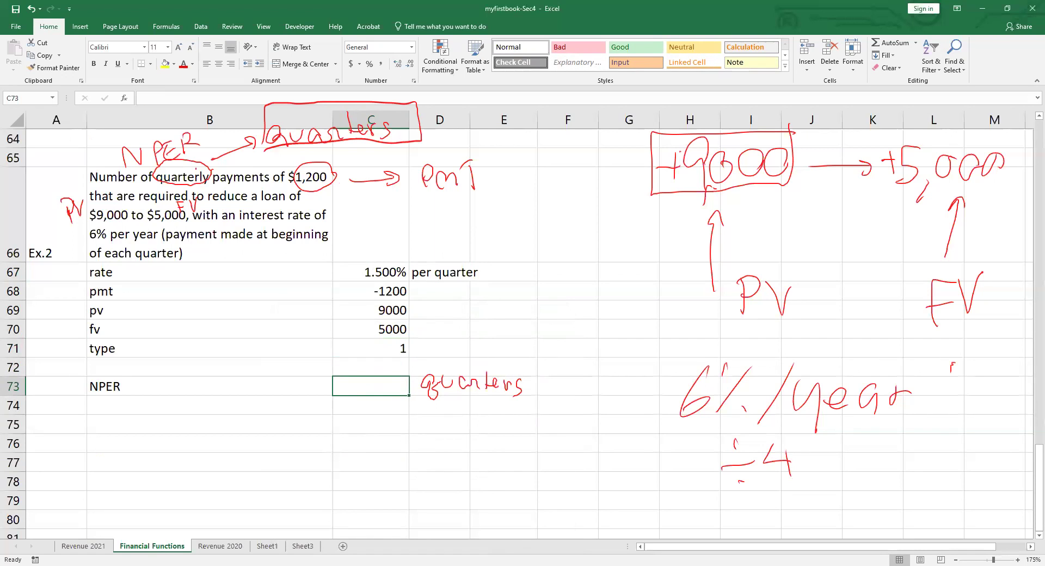
left_click(124, 99)
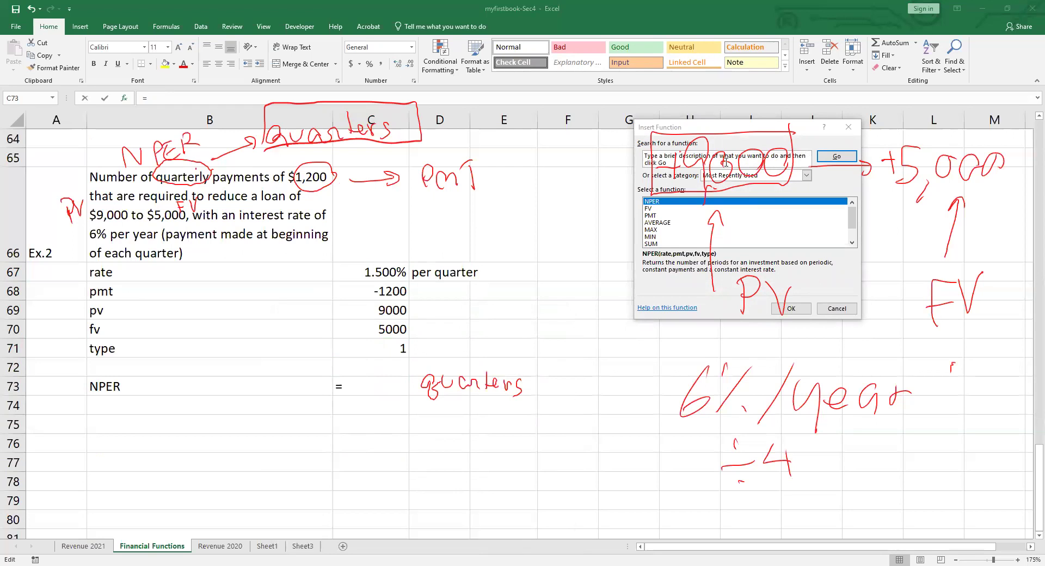
left_click(791, 308)
left_click(381, 275)
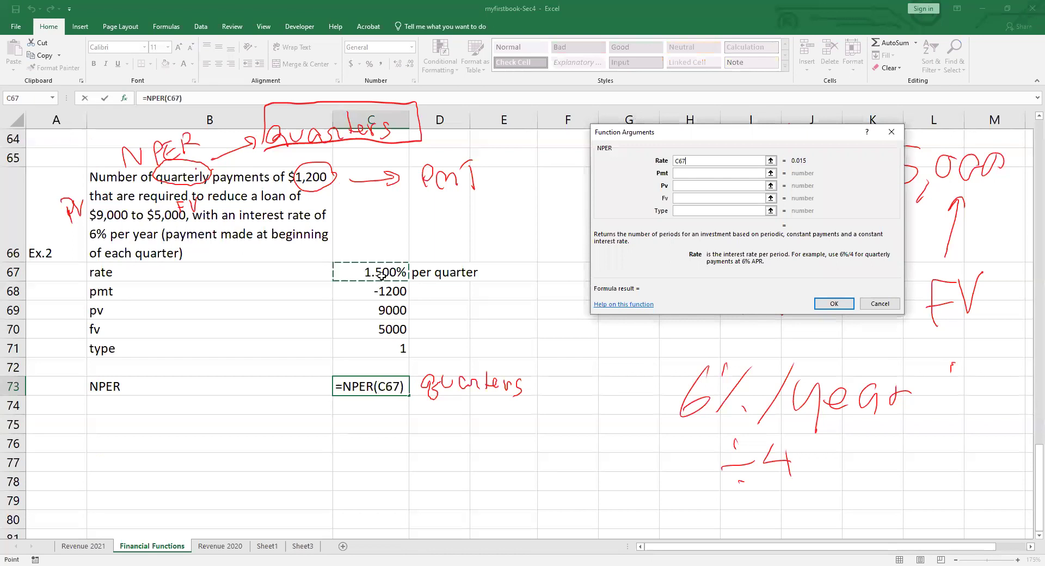
key("Tab")
left_click(374, 291)
key("Tab")
left_click(372, 313)
key("Tab")
left_click(373, 327)
key("Tab")
left_click(374, 355)
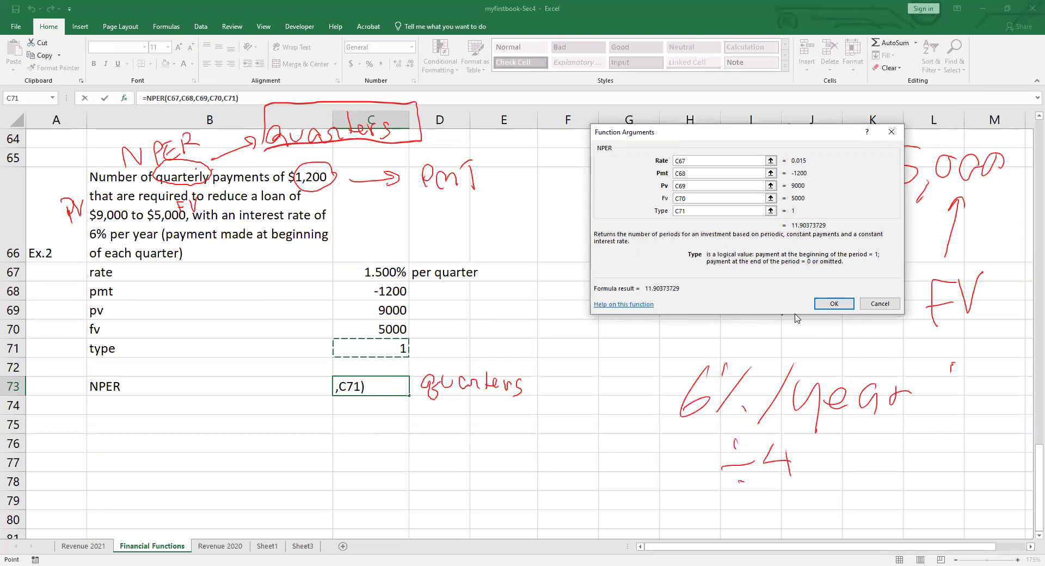
left_click(826, 306)
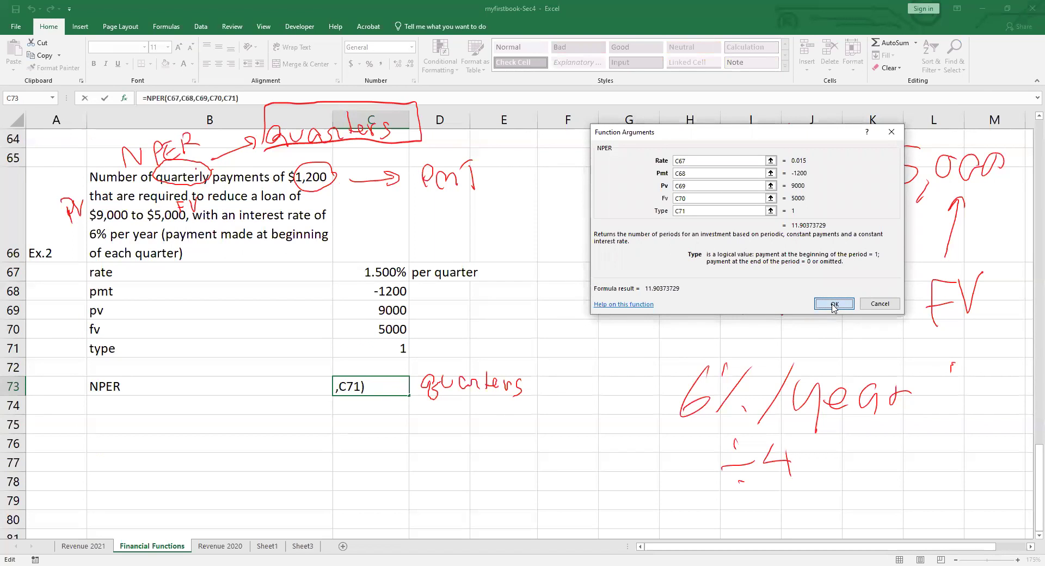
left_click(833, 306)
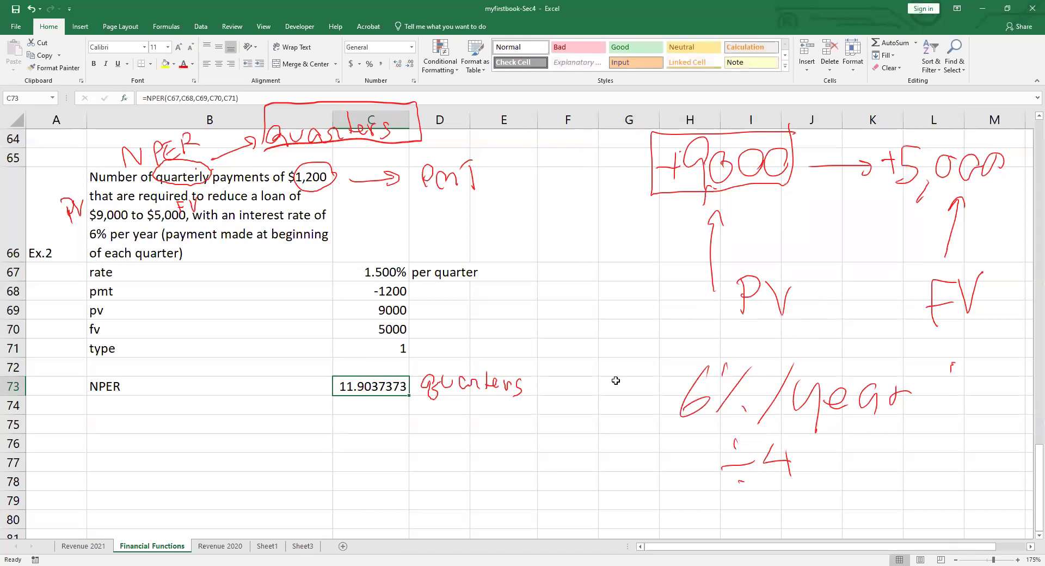
Enter the unit "quarters" in D73 beside the NPER result
left_click(446, 387)
type("qu")
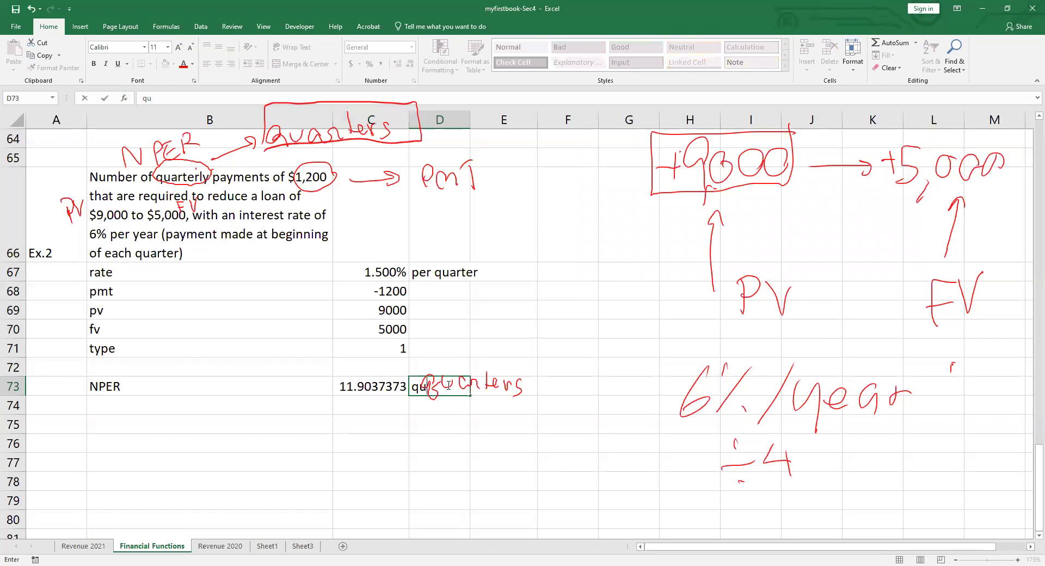
type("arters")
key("Return")
Add the rounded answer beside the NPER result, with "or" in E73, 12 in F73 and "quarters" in G73
left_click(448, 385)
key("Right")
type("or")
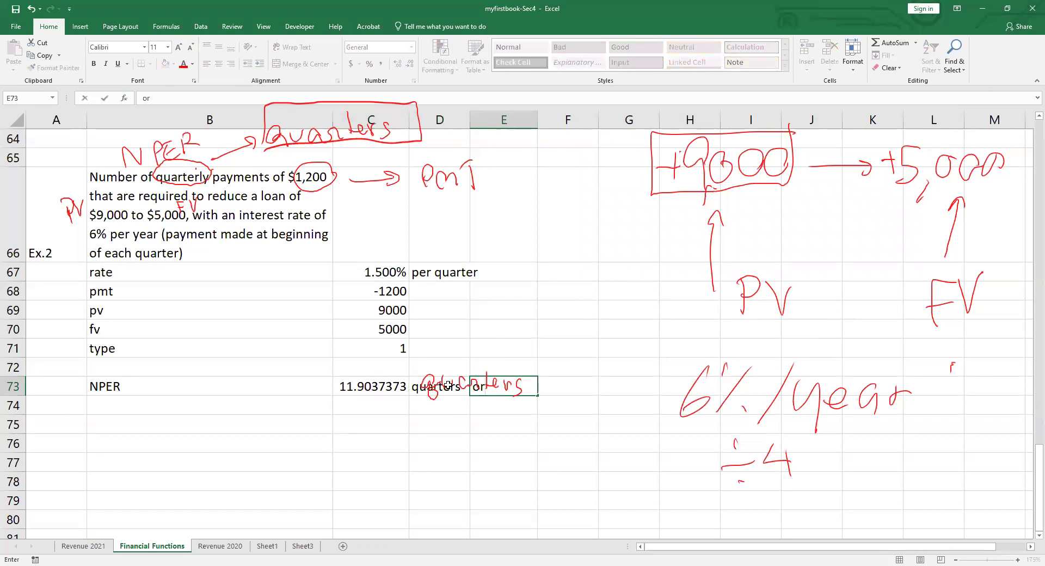
key("Right")
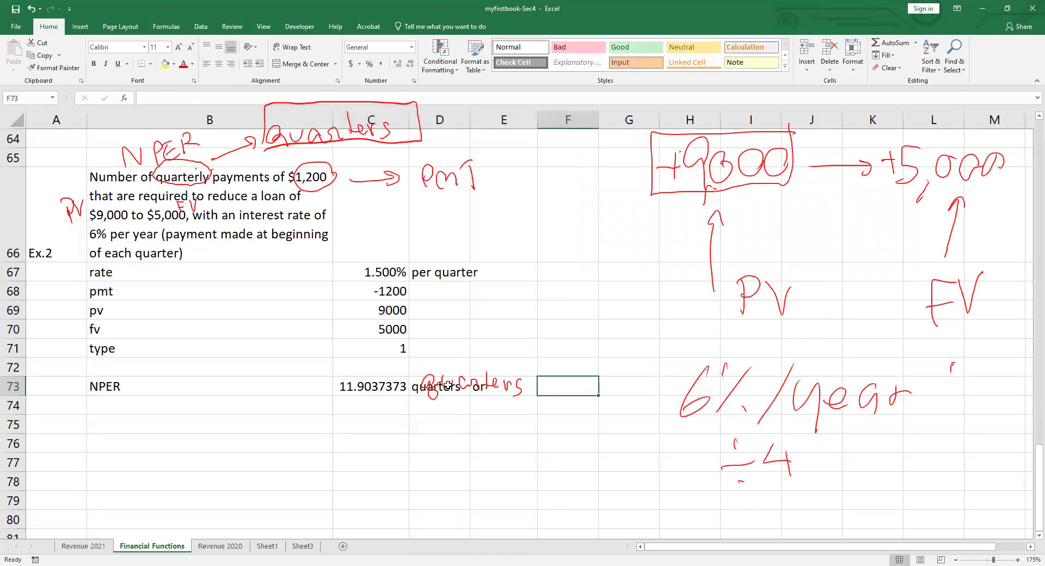
type("12")
key("Up")
key("Down")
key("Right")
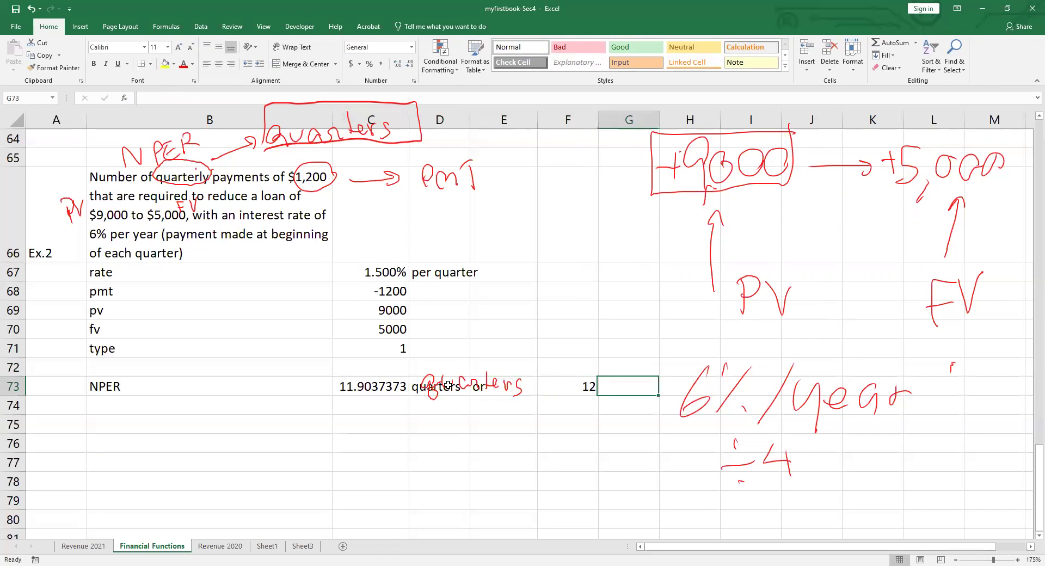
type("quarter")
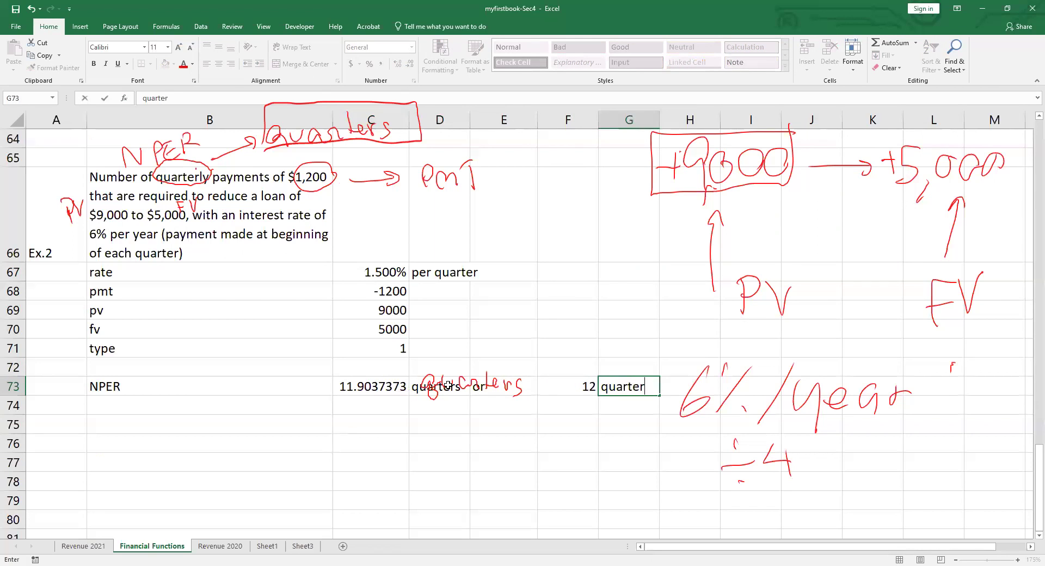
type("s")
Change the connecting text in E73 to "or around"
key("Left")
key("Left")
key("F2")
type("or around")
key("Return")
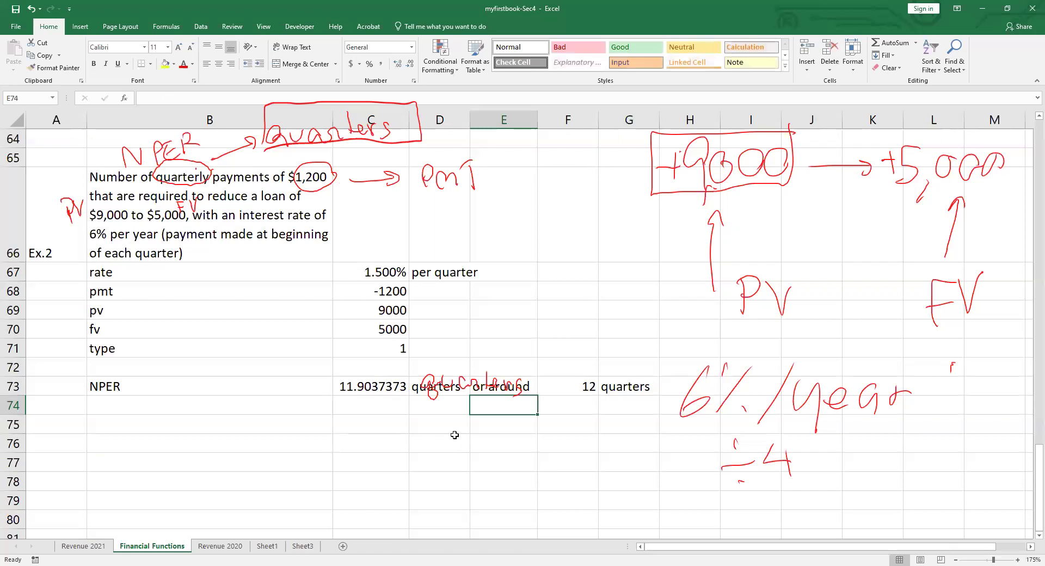
Enter the section heading "PV" in A76 below the NPER examples
scroll(454, 435, "down", 1)
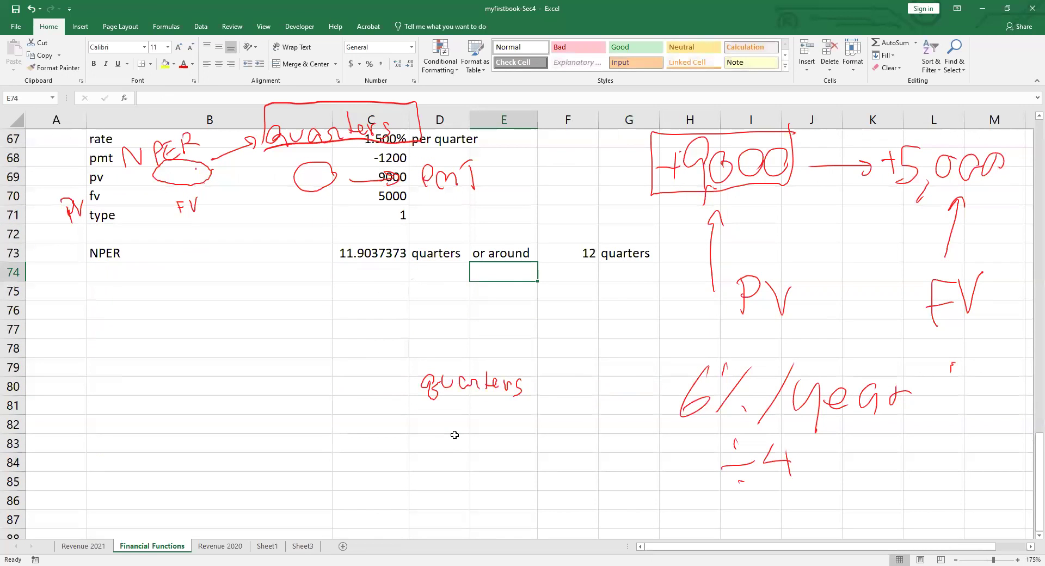
scroll(453, 434, "up", 1)
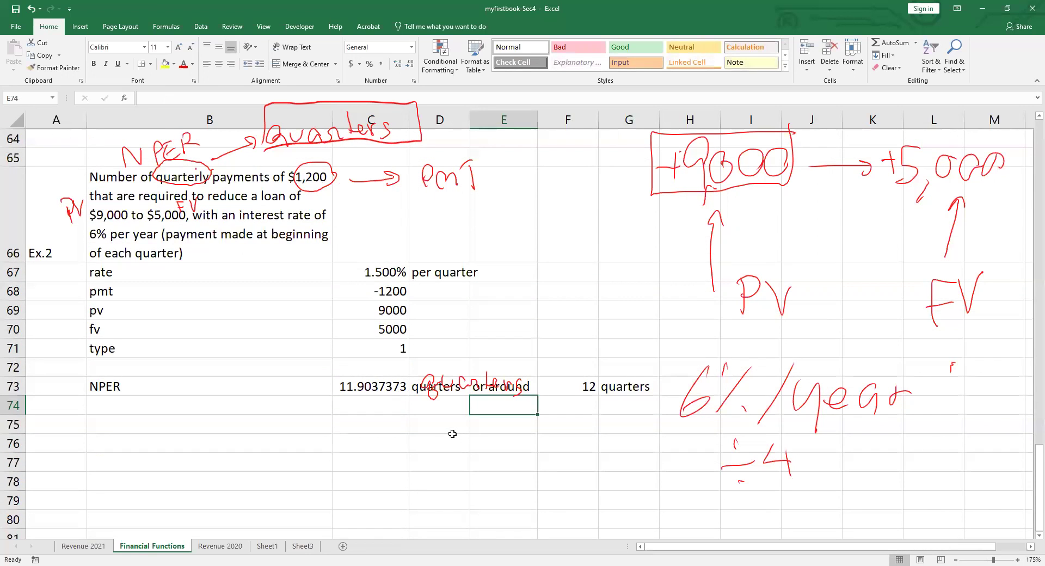
key("Escape")
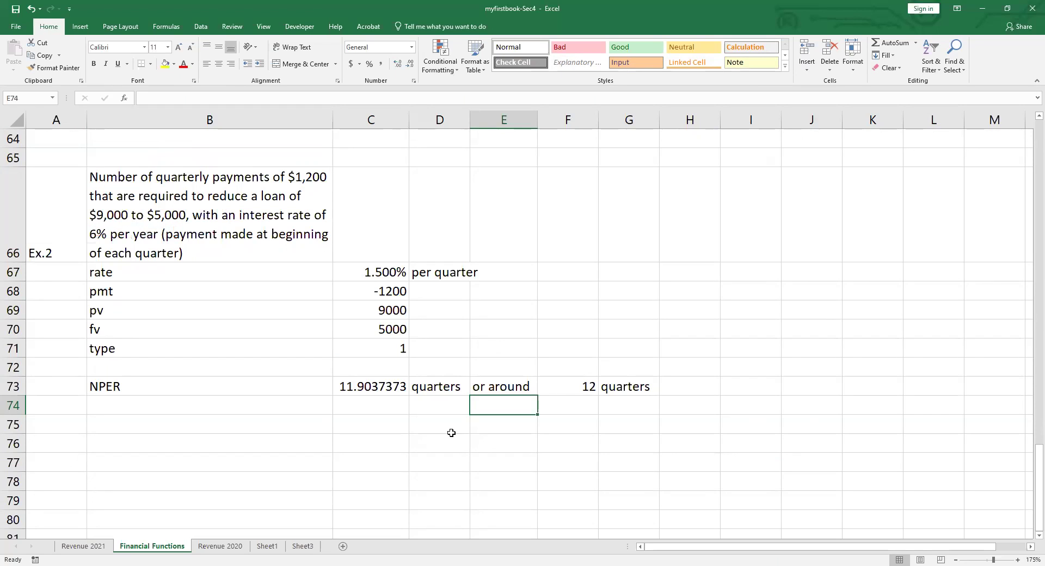
key("Down")
key("Left")
key("Left")
key("Left")
key("Left")
key("Down")
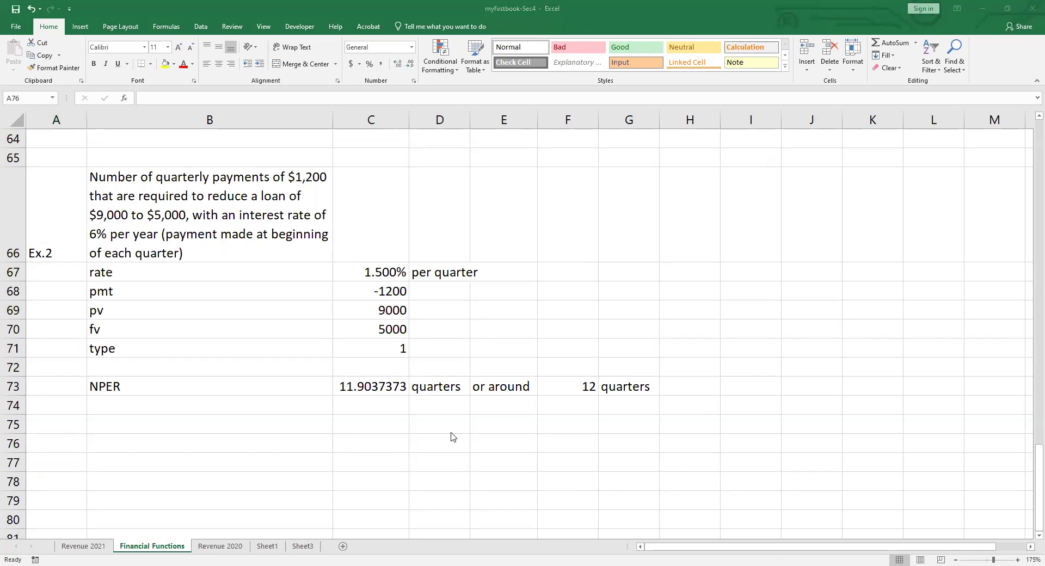
type("PV")
key("Return")
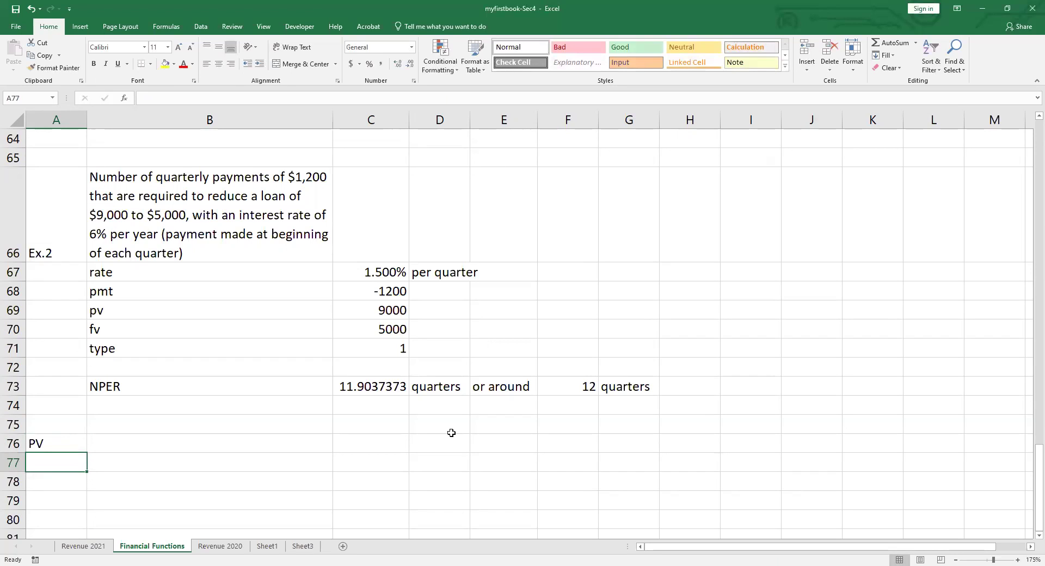
Search the function library for "pv" and examine the PV function's arguments and description without inserting it
left_click(124, 99)
type("pv")
key("Return")
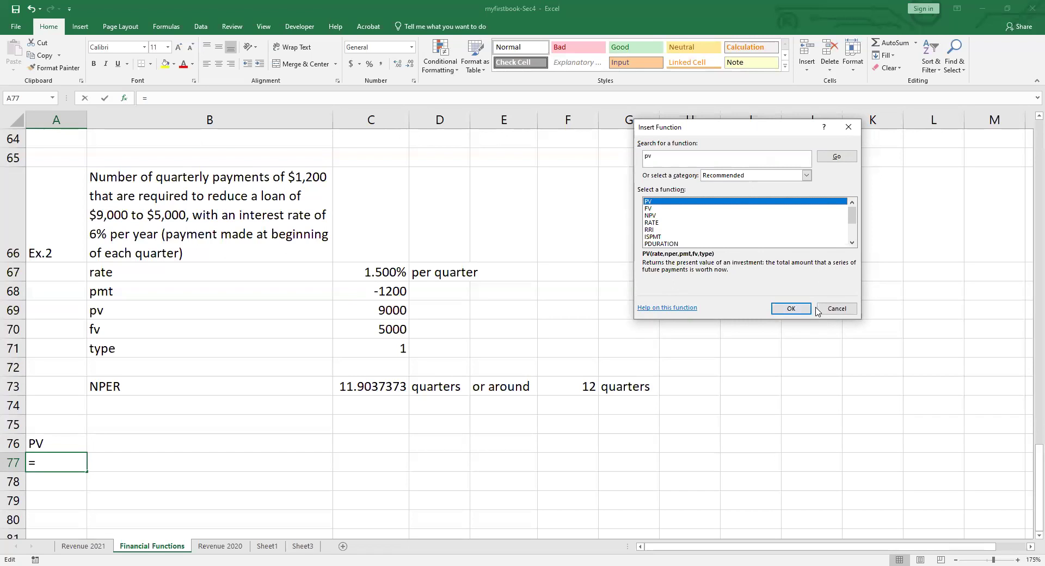
left_click(836, 309)
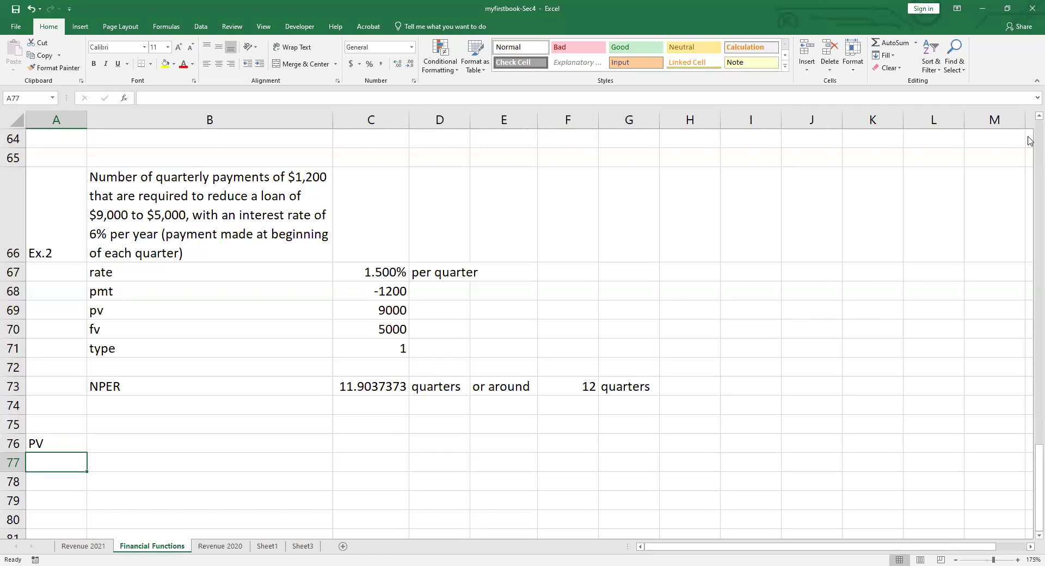
Enter the example label "Ex.1" in A77 under the PV heading
key("Down")
key("Up")
type("Ex.1")
key("Return")
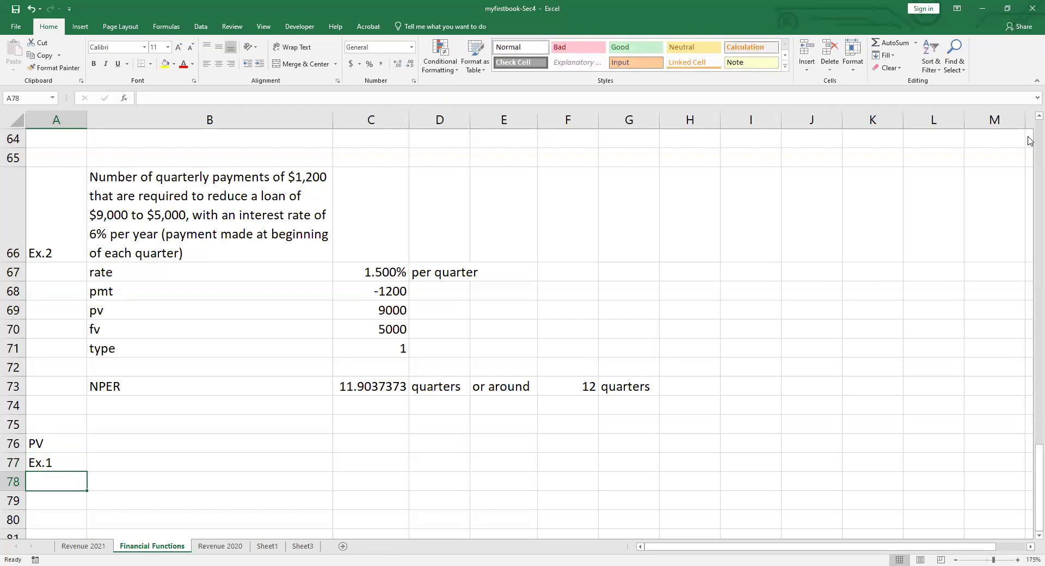
Paste into B77 the problem text about an annuity's present value at 5% per year with $1,000 monthly payments over 5 years
key("Up")
key("Right")
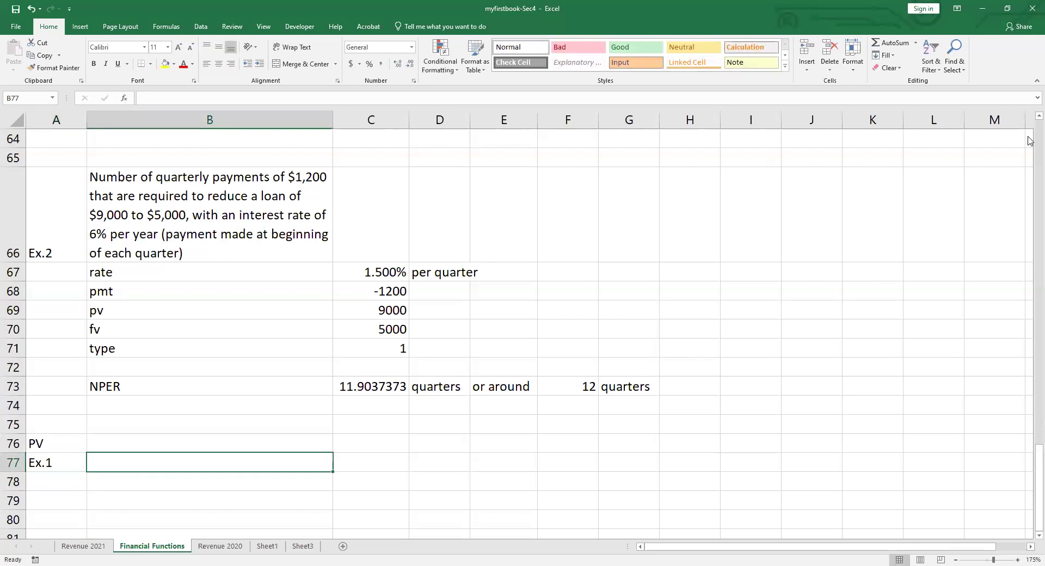
key("ctrl+c")
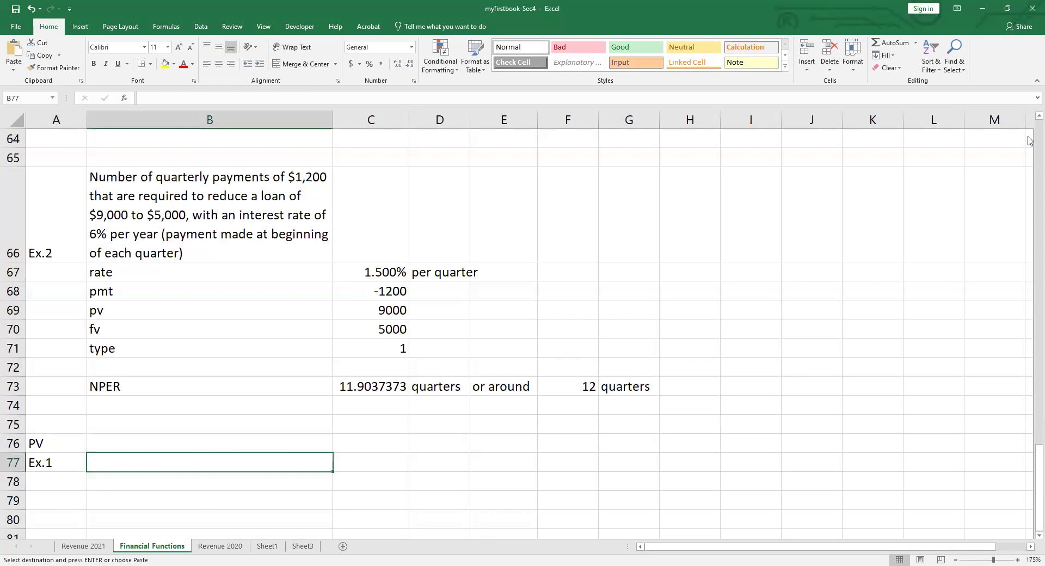
key("ctrl+v")
scroll(1028, 140, "down", 3)
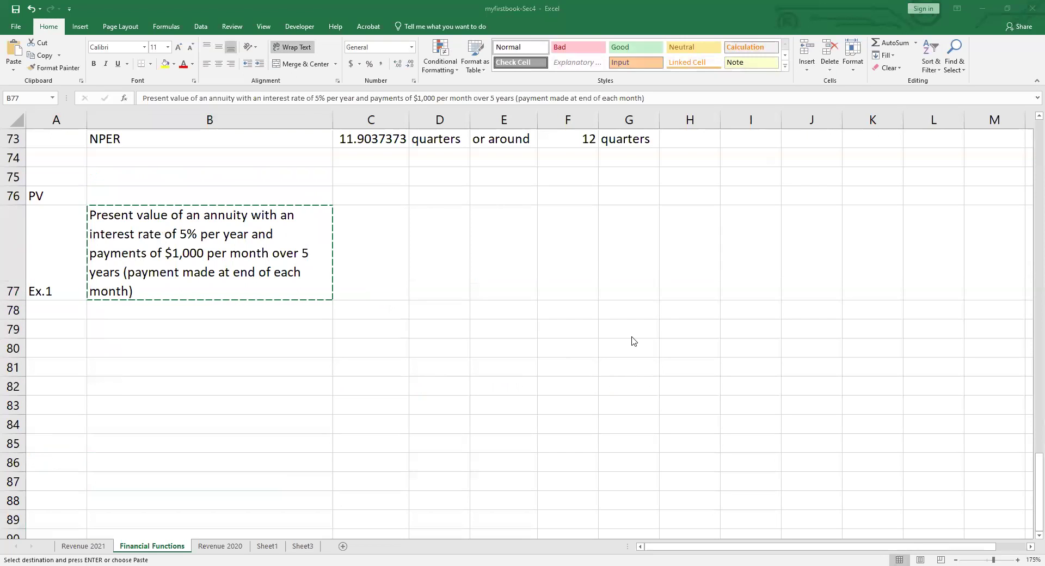
left_click(245, 305)
key("Escape")
Paste the labels rate, nper, pmt, fv, type and PV into B79:B85 below the problem text
left_click(268, 355)
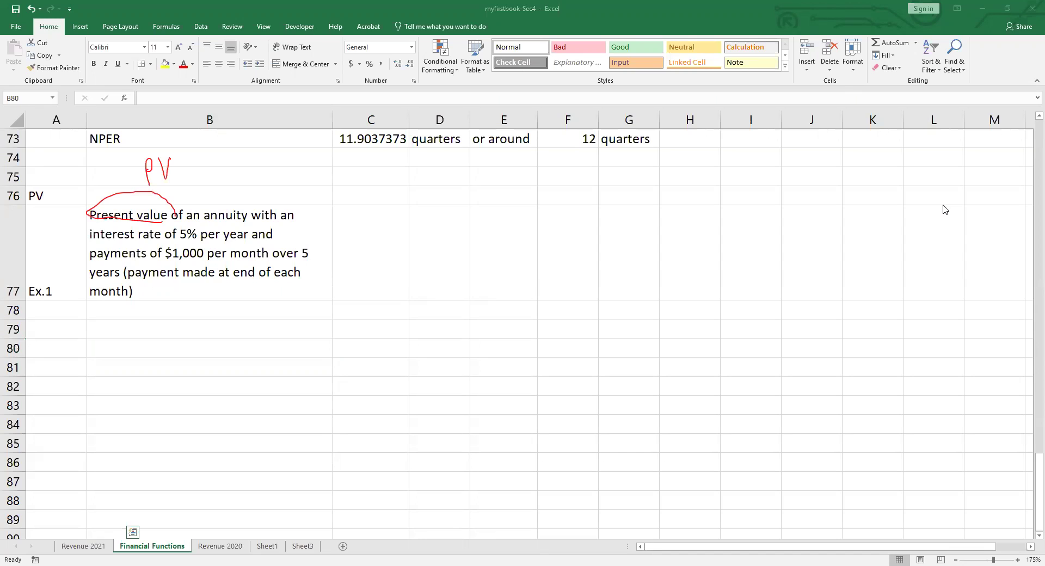
key("ctrl+c")
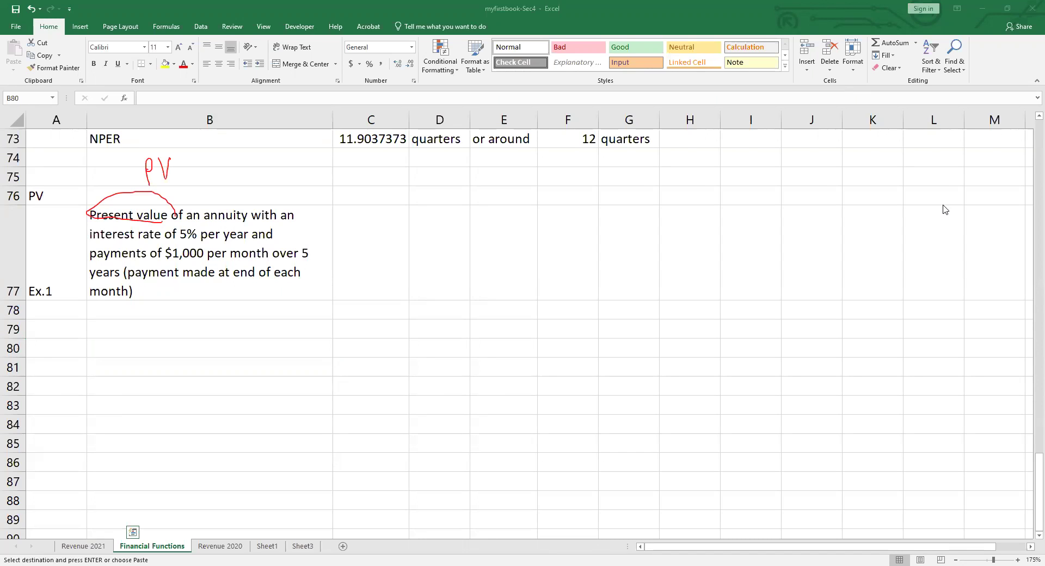
key("ctrl+v")
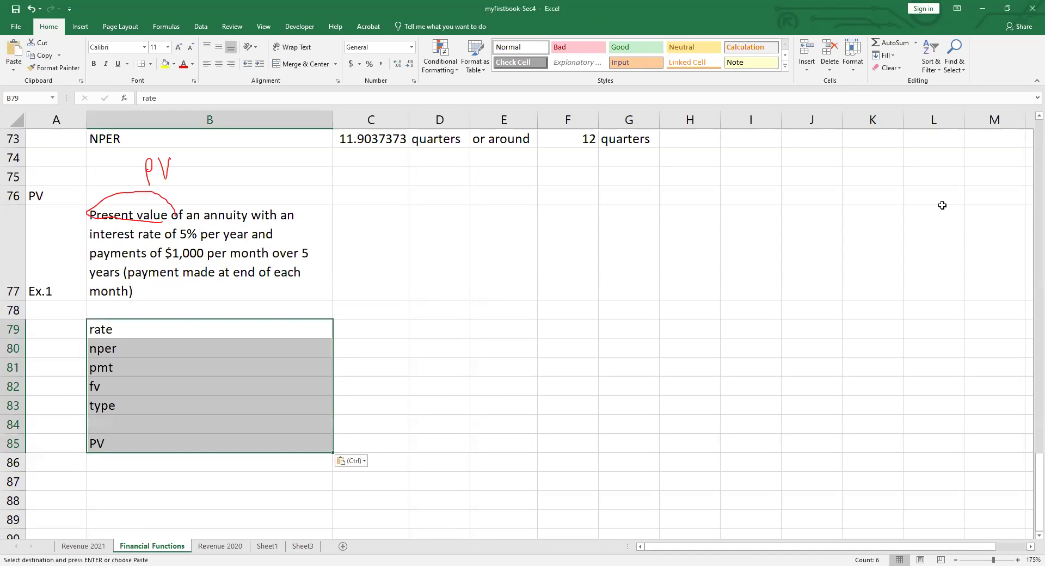
Move the pasted label block up one row so that it occupies B78:B84, directly below the problem text
key("Right")
key("Left")
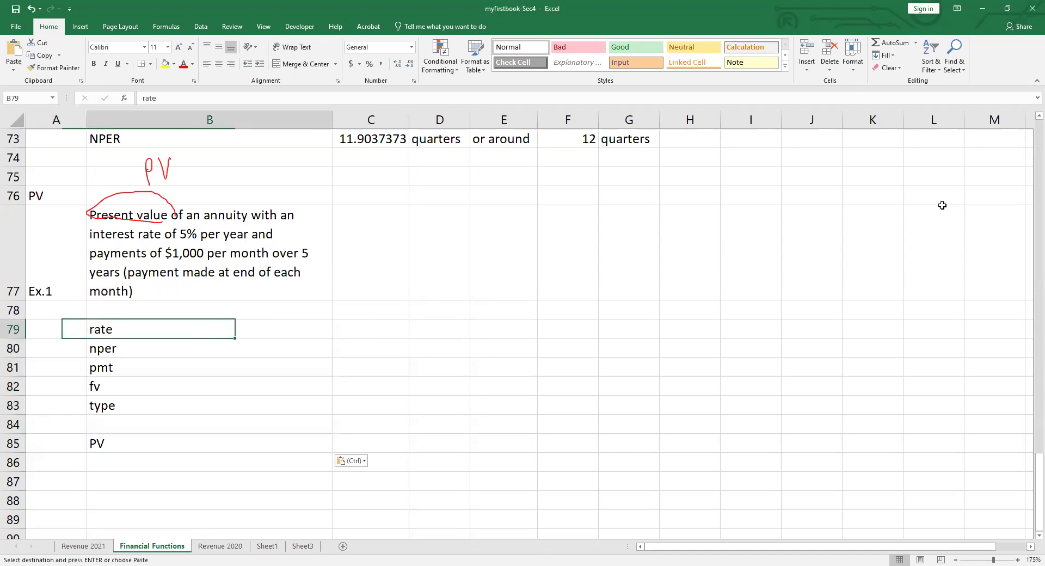
key("ctrl+shift+Down")
key("ctrl+shift+Down")
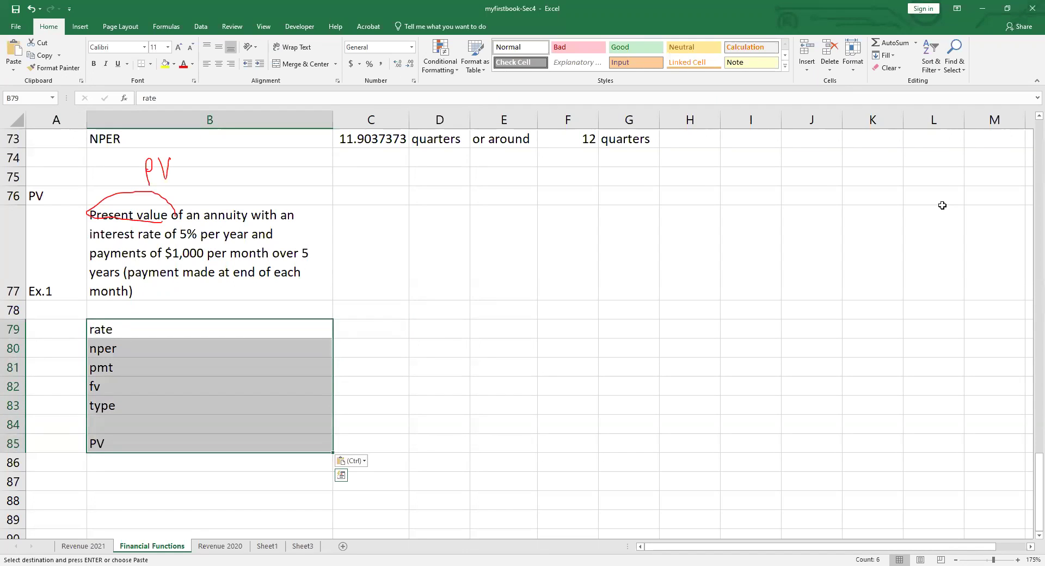
key("ctrl+c")
key("ctrl+q")
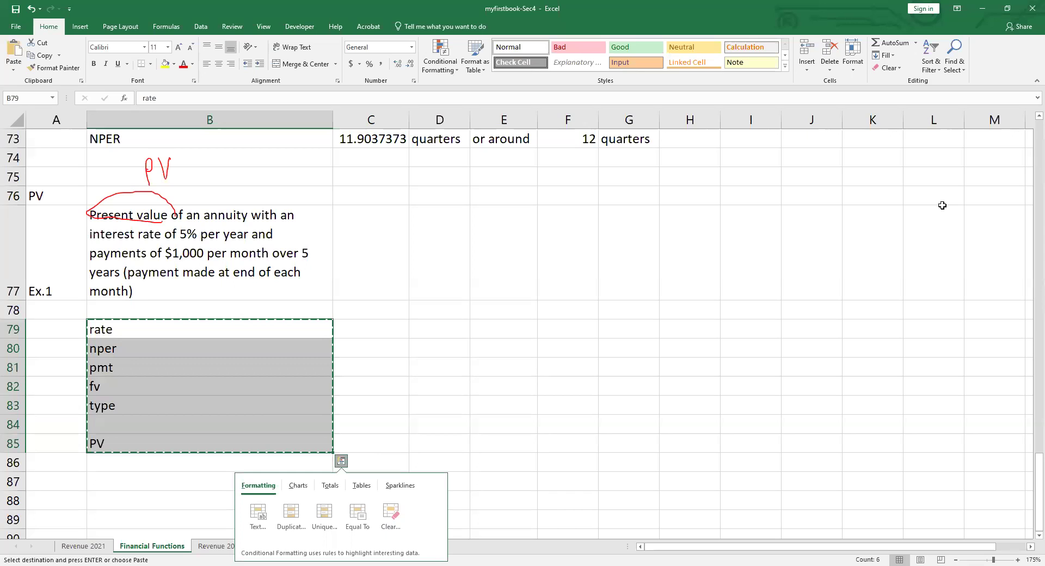
key("Up")
key("Return")
key("Right")
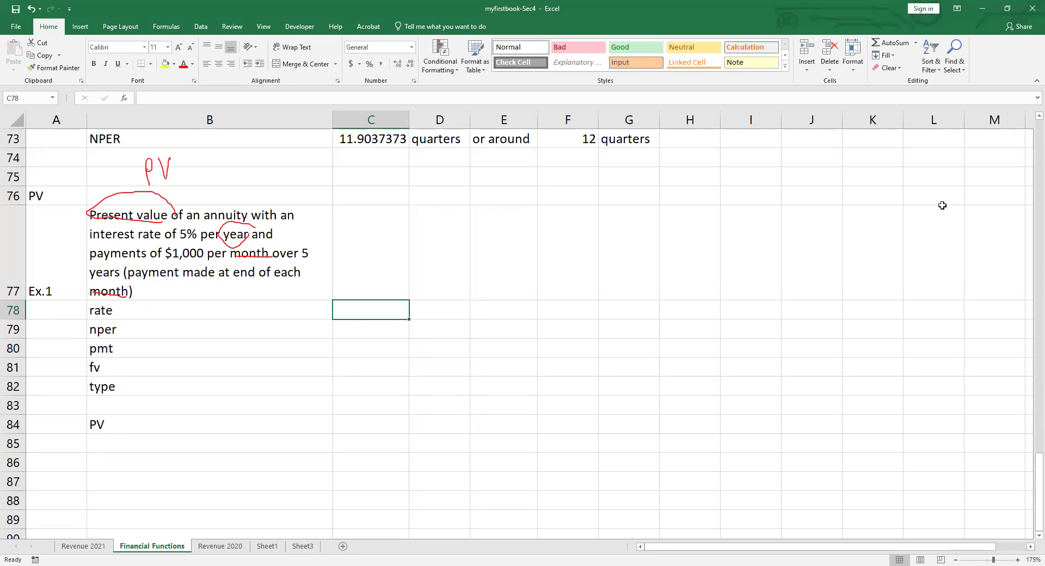
key("Down")
key("Up")
type("ป")
type("5")
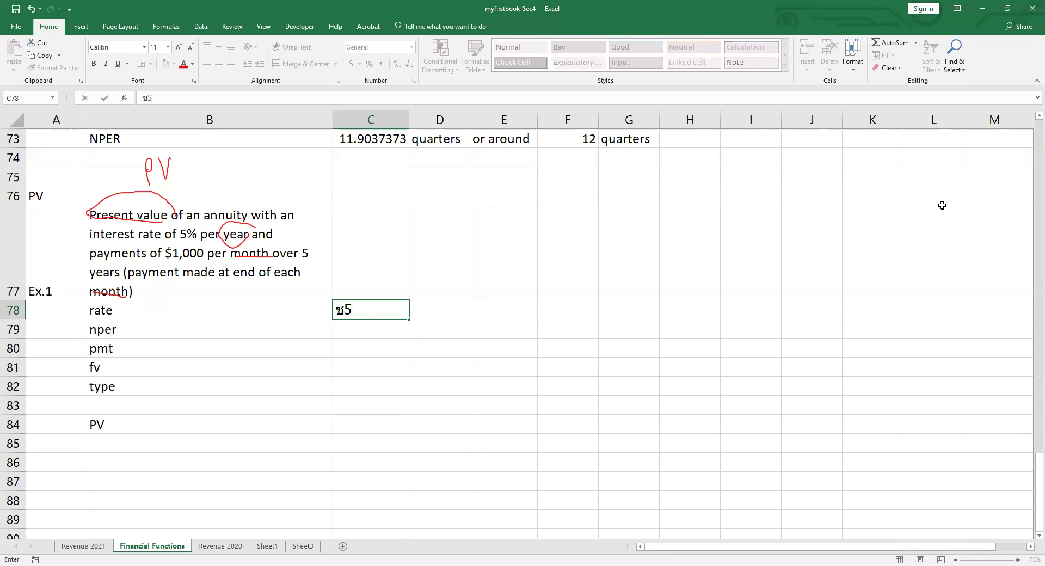
type("๔")
key("Escape")
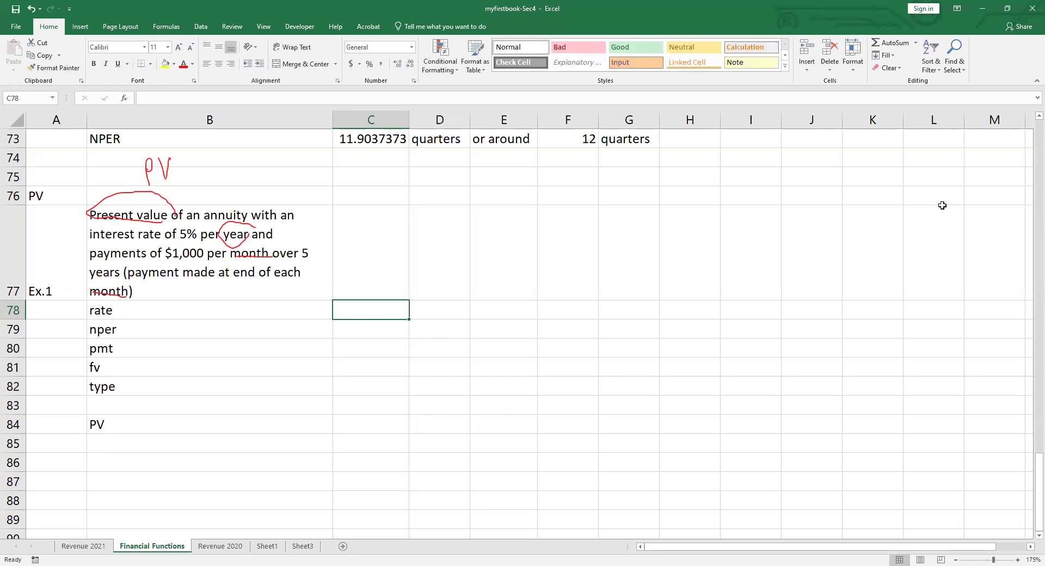
type("5%")
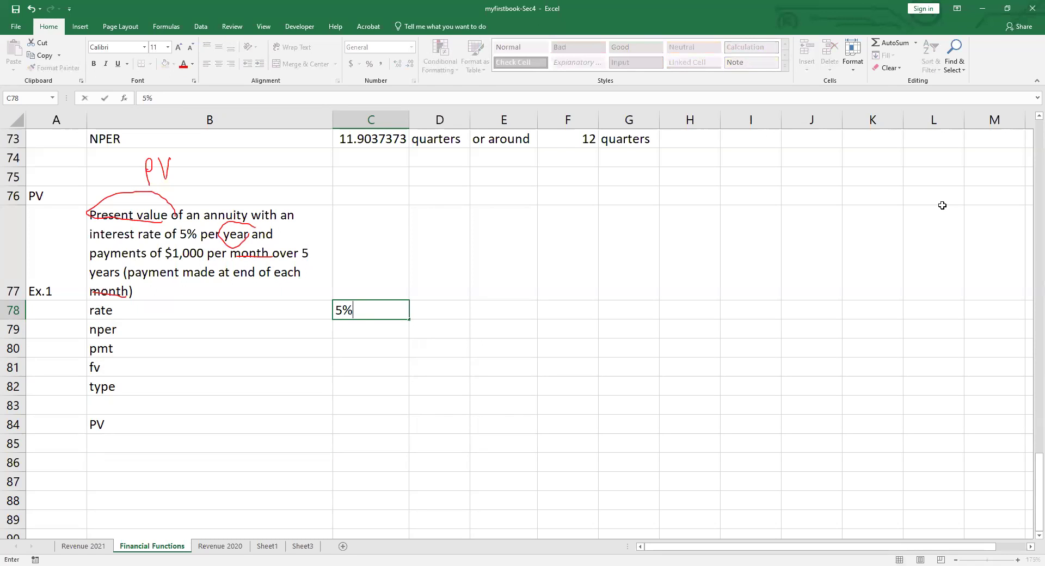
key("Escape")
Enter the monthly interest rate formula =5%/12 in C78 beside the rate label
type("=")
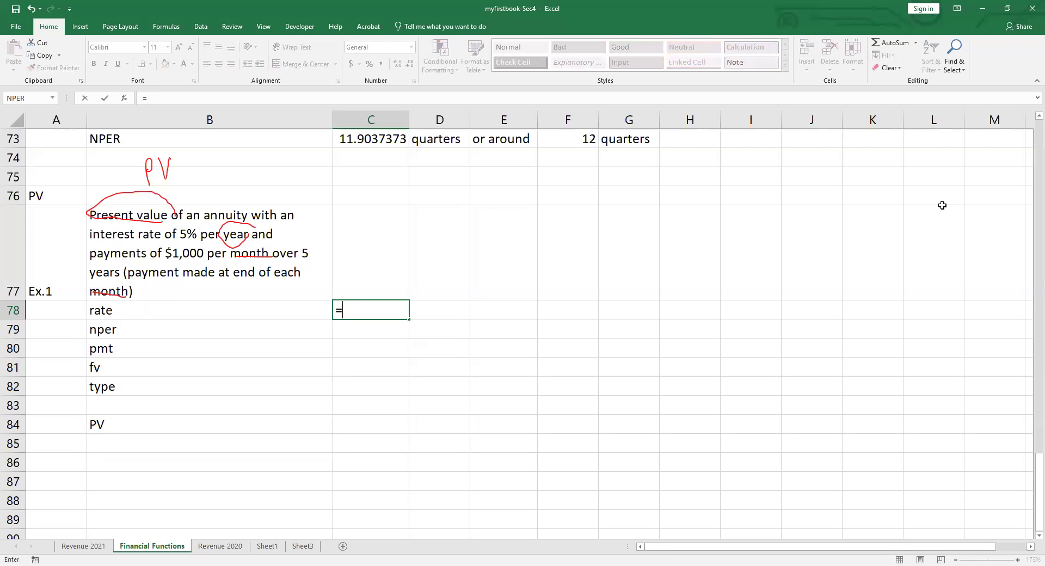
type("5%/12")
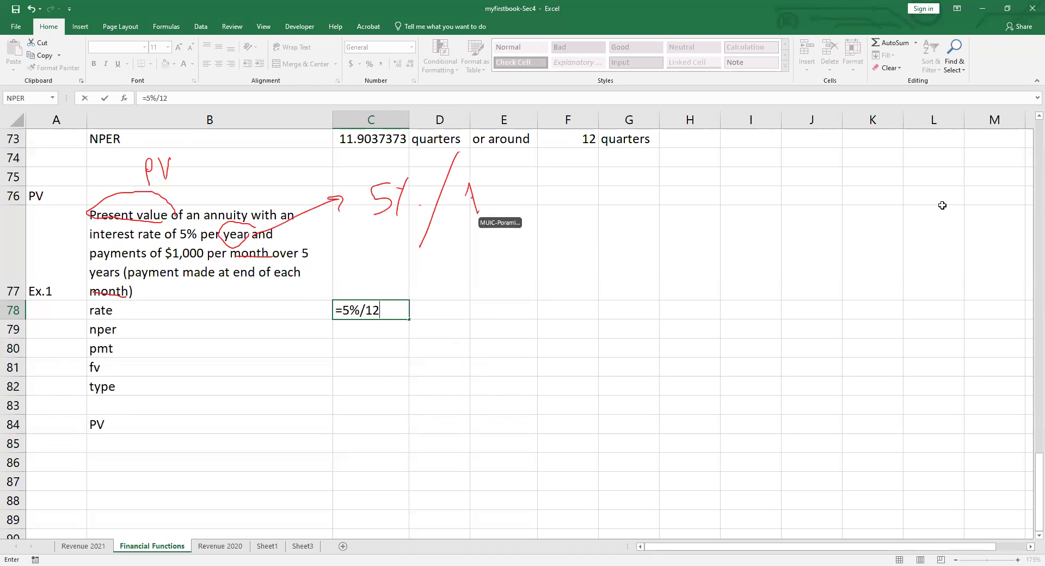
key("Return")
Enter the unit text "per month" in D78 next to the rate value
key("Up")
key("Right")
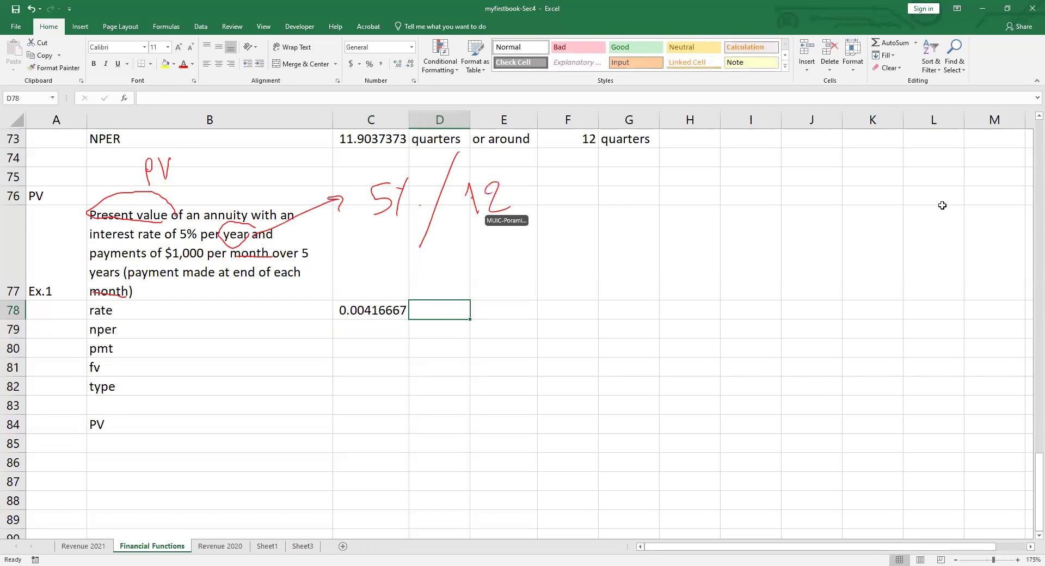
type("per m")
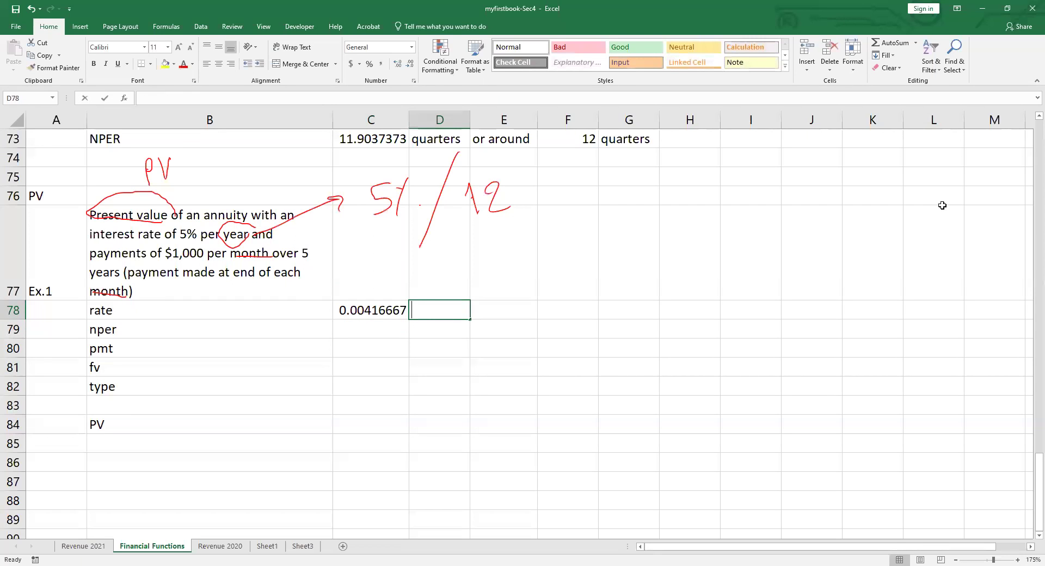
type("onmth")
key("BackSpace")
key("BackSpace")
key("BackSpace")
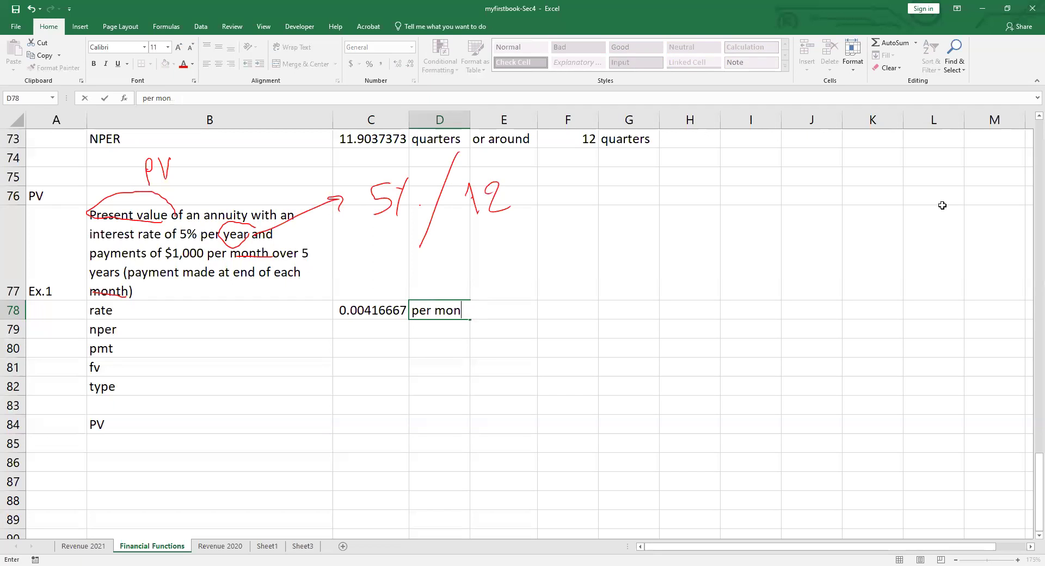
type("th")
key("Return")
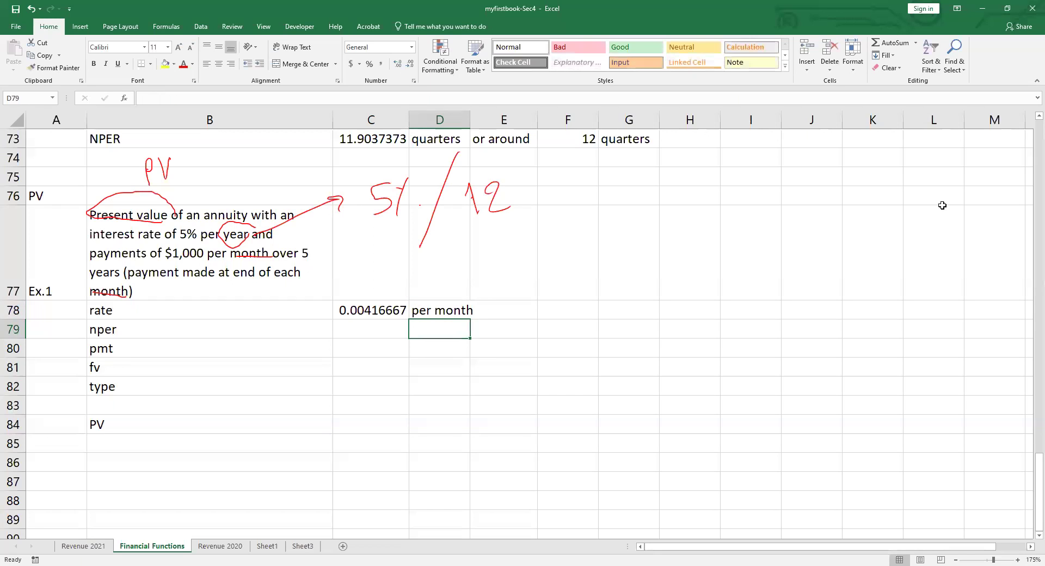
Format the rate in C78 as a percentage with three decimal places
key("Up")
key("Left")
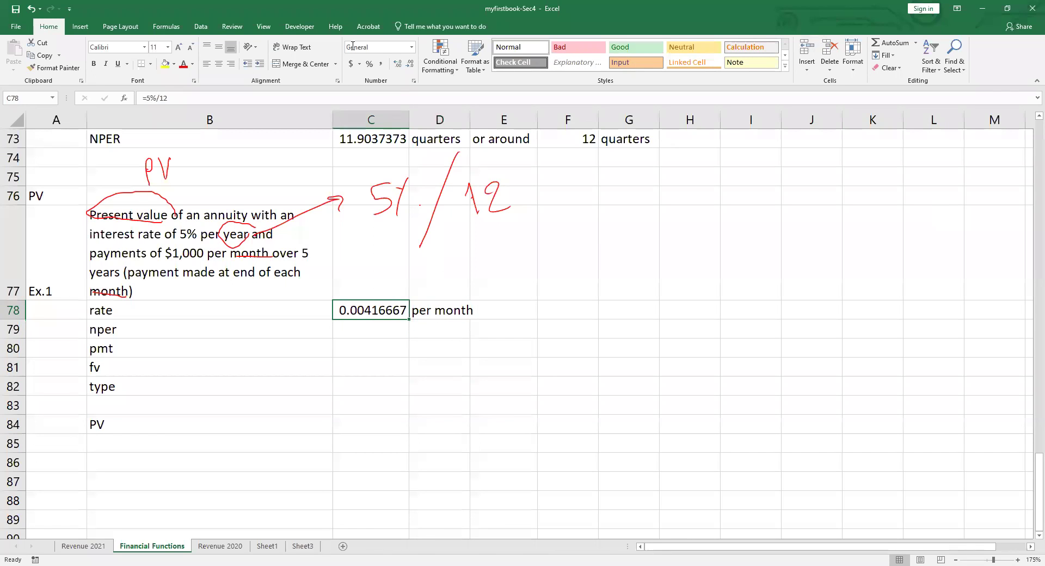
left_click(372, 65)
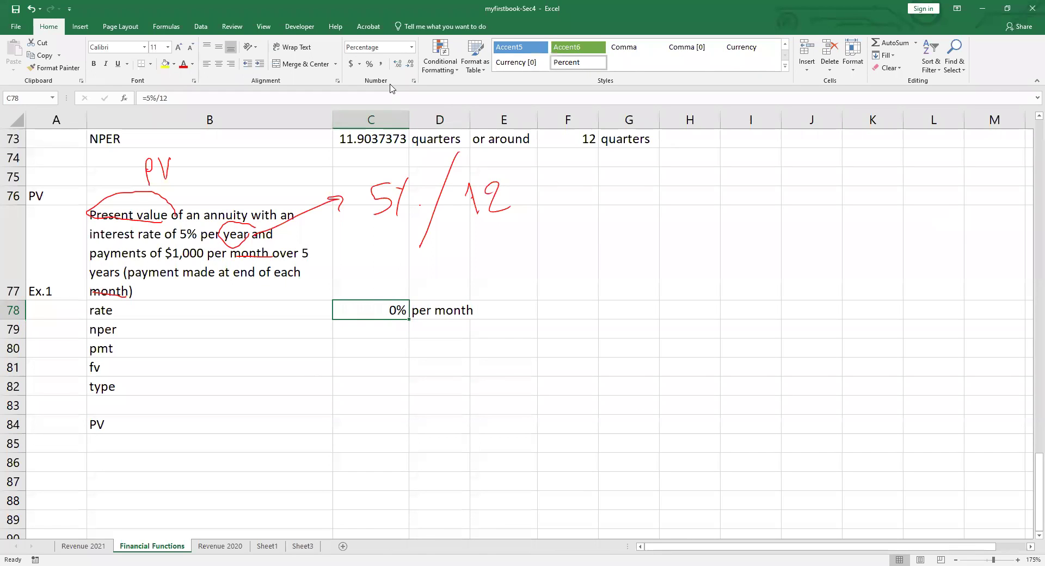
left_click(397, 64)
left_click(398, 63)
left_click(398, 64)
Enter the payment amount -1000 in C80 beside the pmt label
left_click(377, 327)
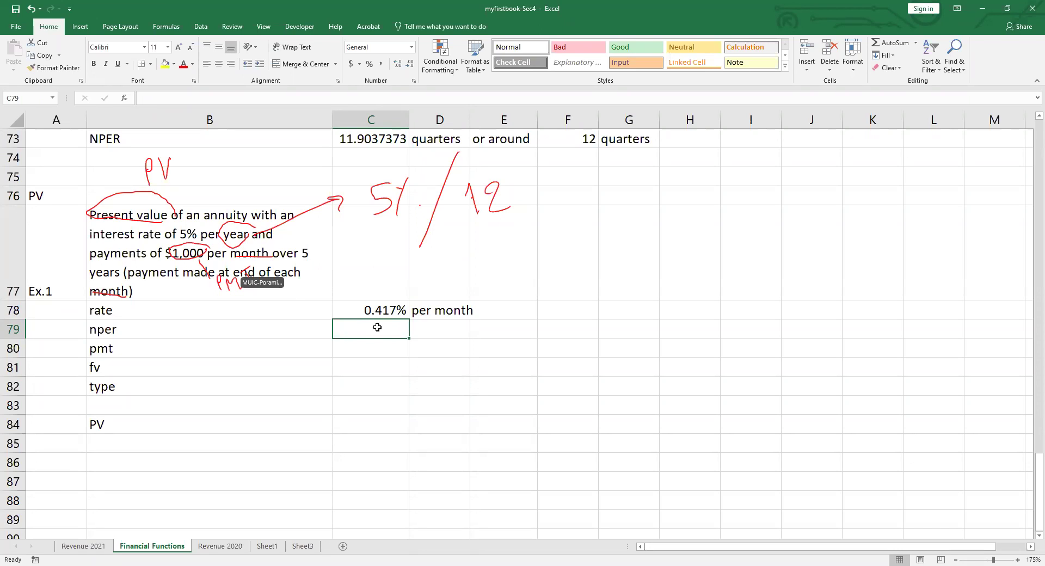
key("Return")
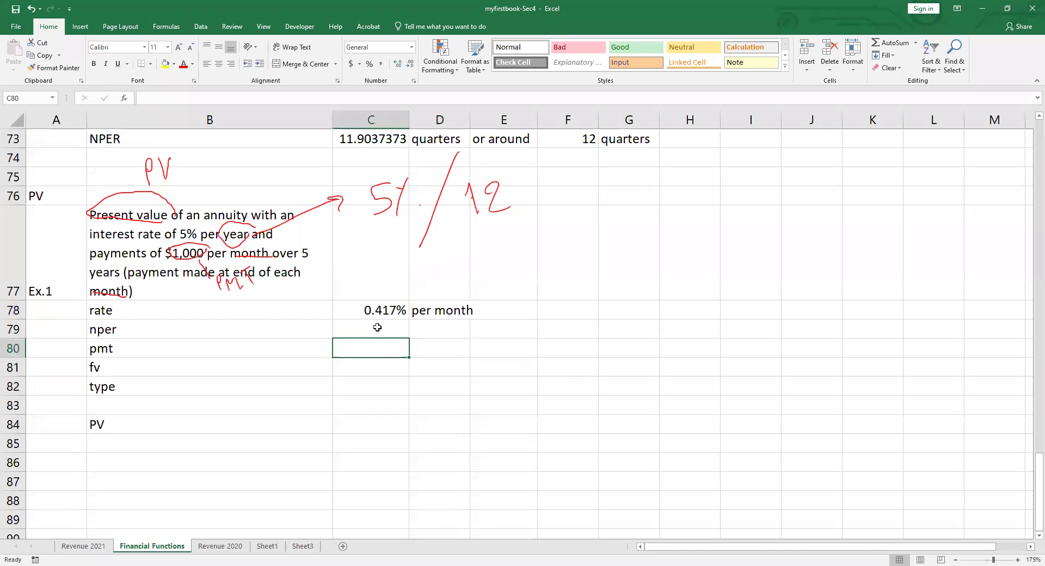
type("-1000")
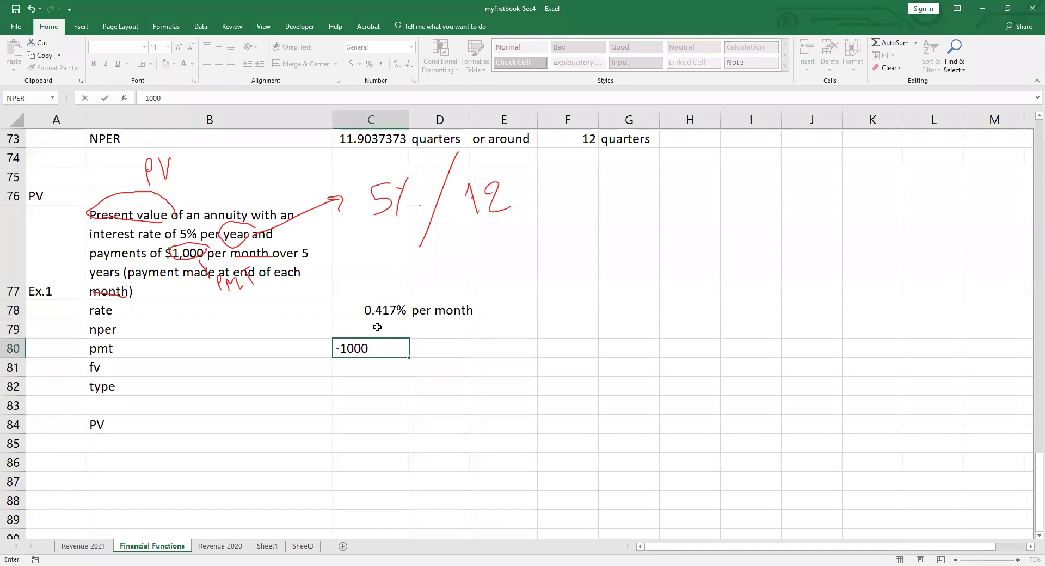
key("Return")
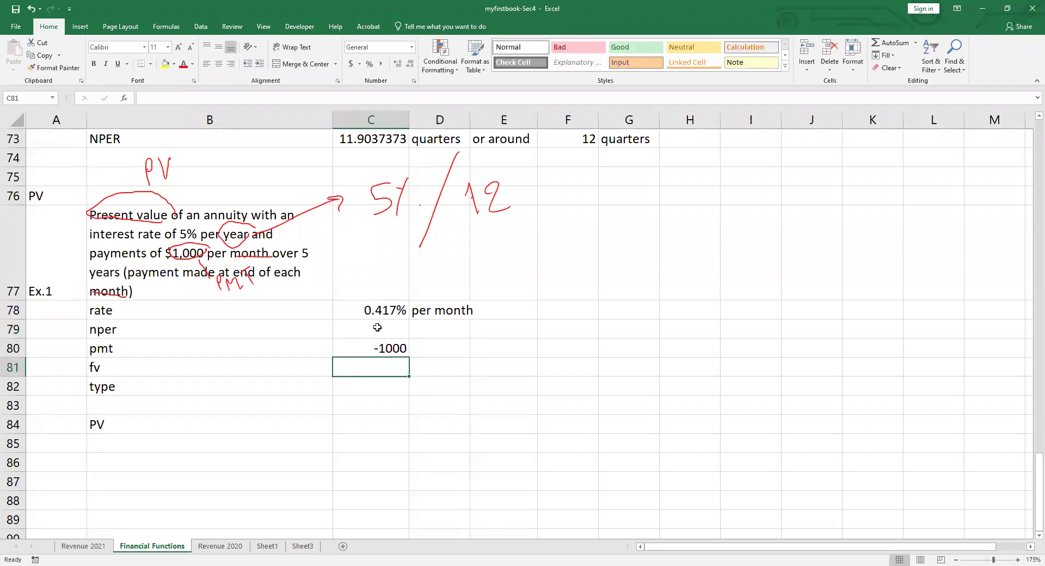
Enter the number of periods as =5*12 in C79 and the unit text "months" in D79
key("Up")
key("Up")
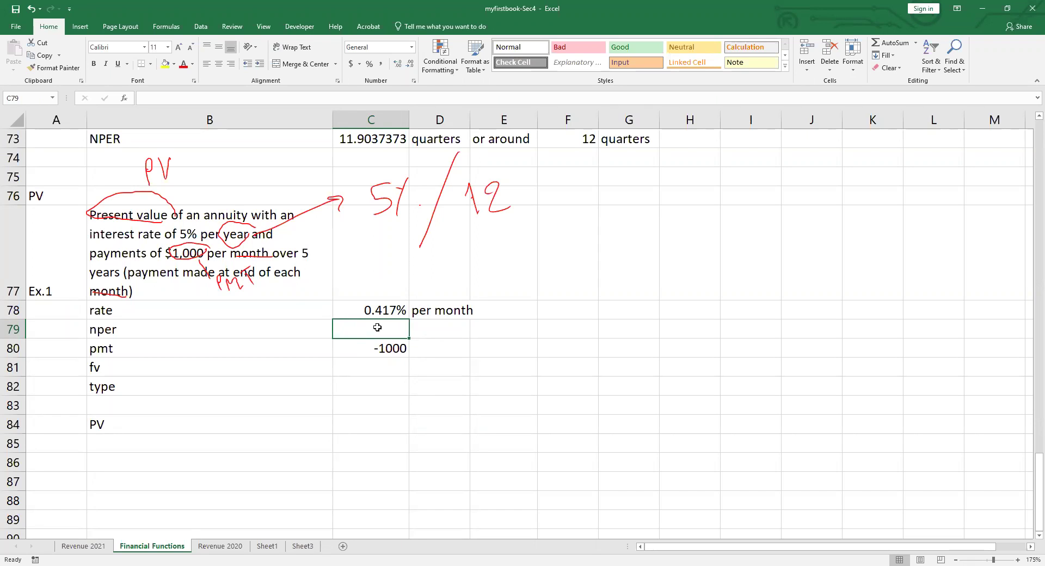
type("=5*12")
key("Return")
key("Right")
key("Up")
type("months")
key("Return")
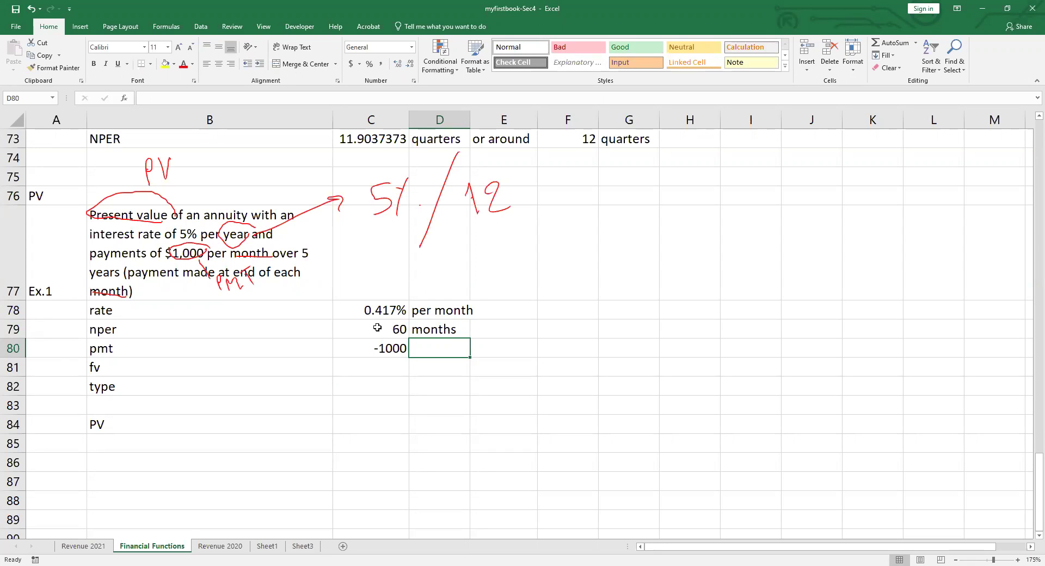
Enter 0 for fv in C81 and 0 for type in C82
key("Down")
key("Left")
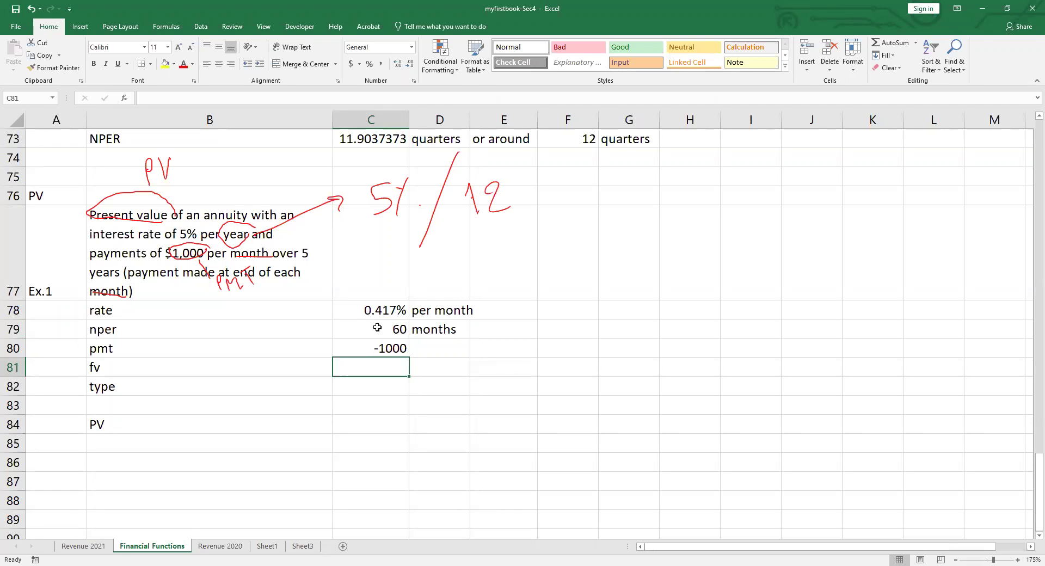
type("0")
key("Return")
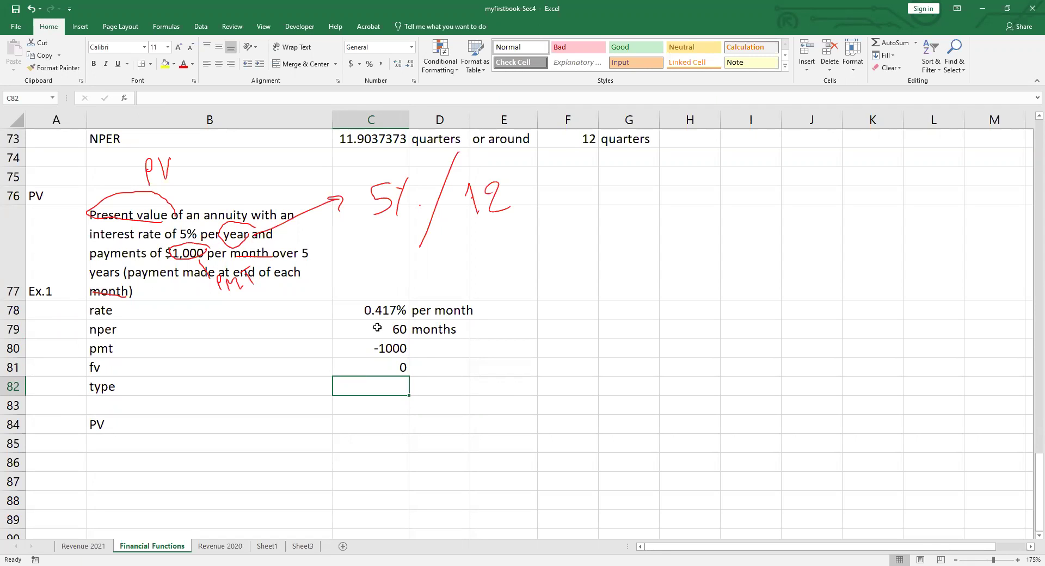
type("0")
key("Return")
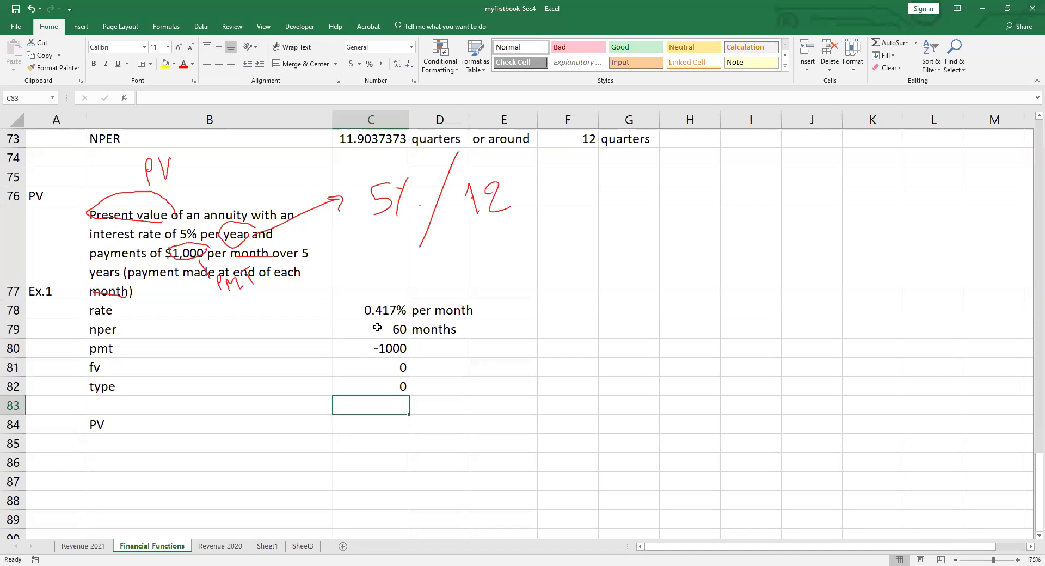
Find the PV function by searching for "pv" and insert it in C84 beside the PV label
scroll(352, 358, "up", 4)
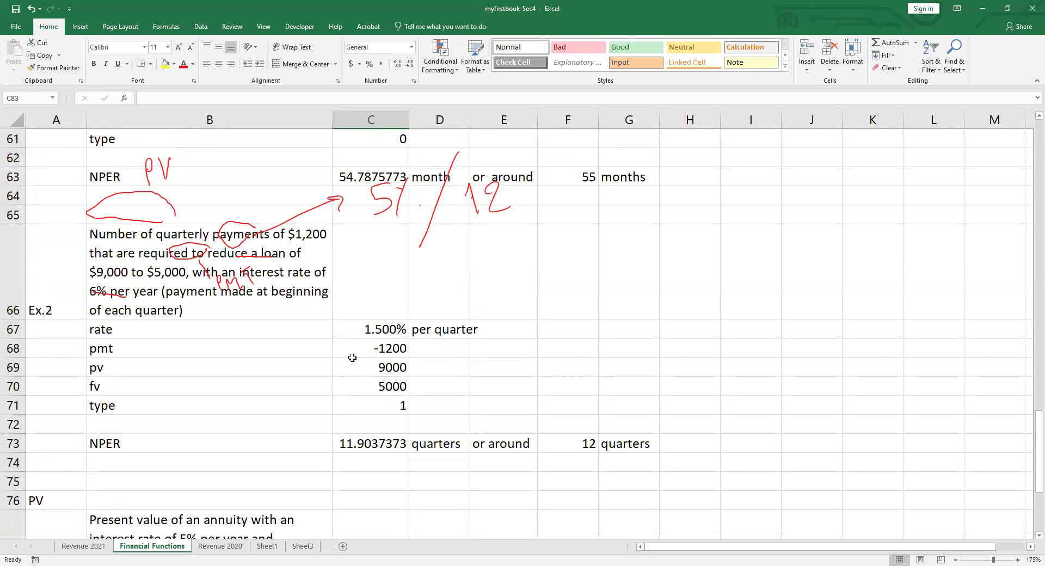
scroll(352, 358, "down", 2)
scroll(354, 358, "up", 1)
scroll(353, 357, "down", 2)
scroll(353, 357, "down", 1)
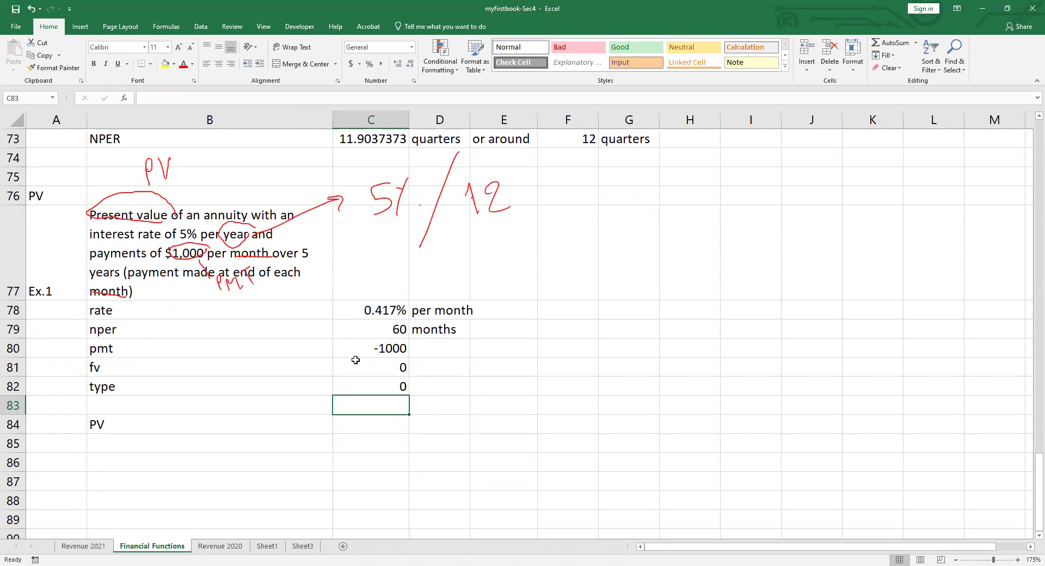
key("Down")
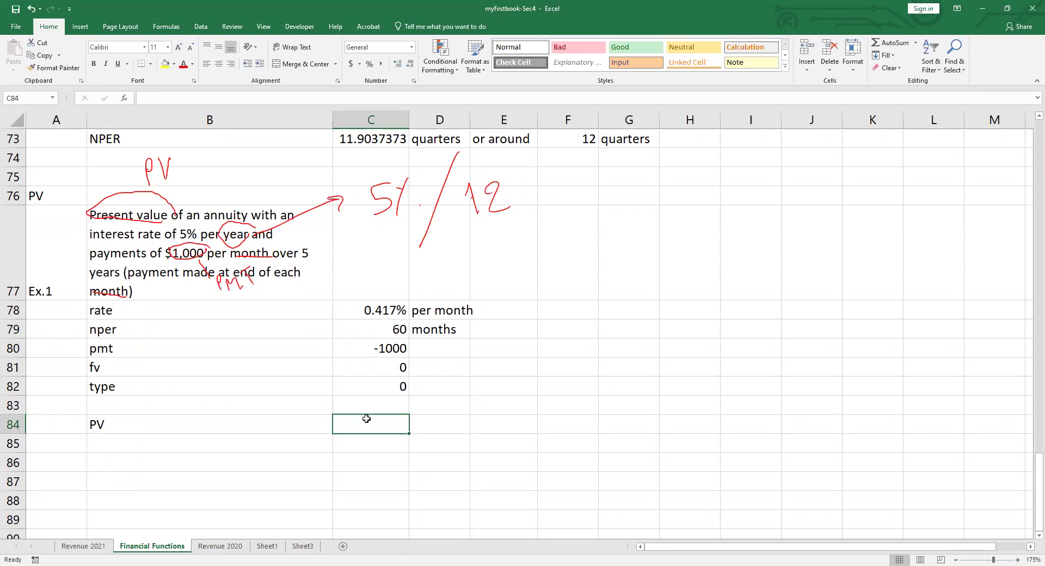
left_click(124, 98)
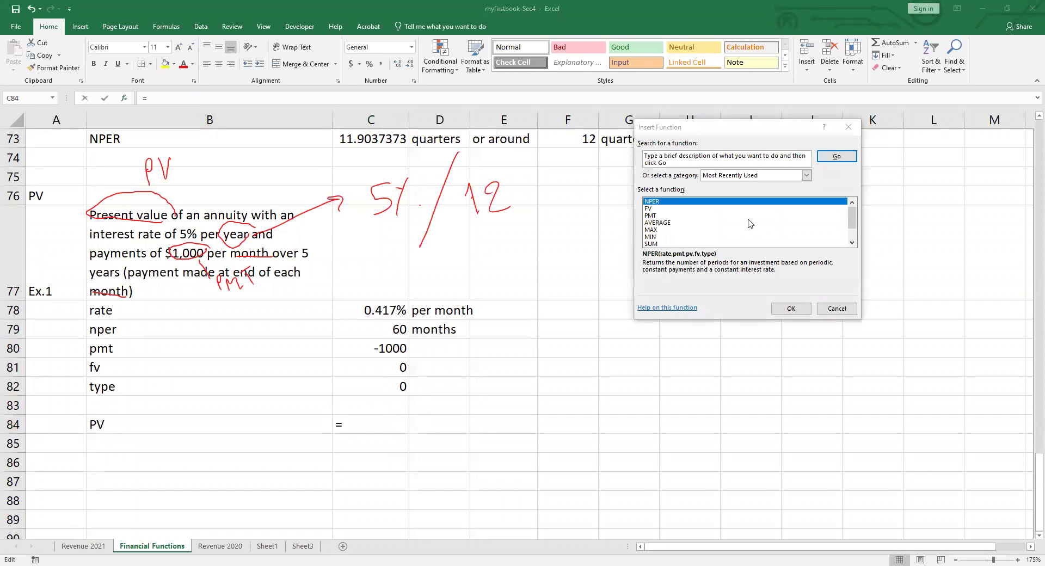
double_click(675, 163)
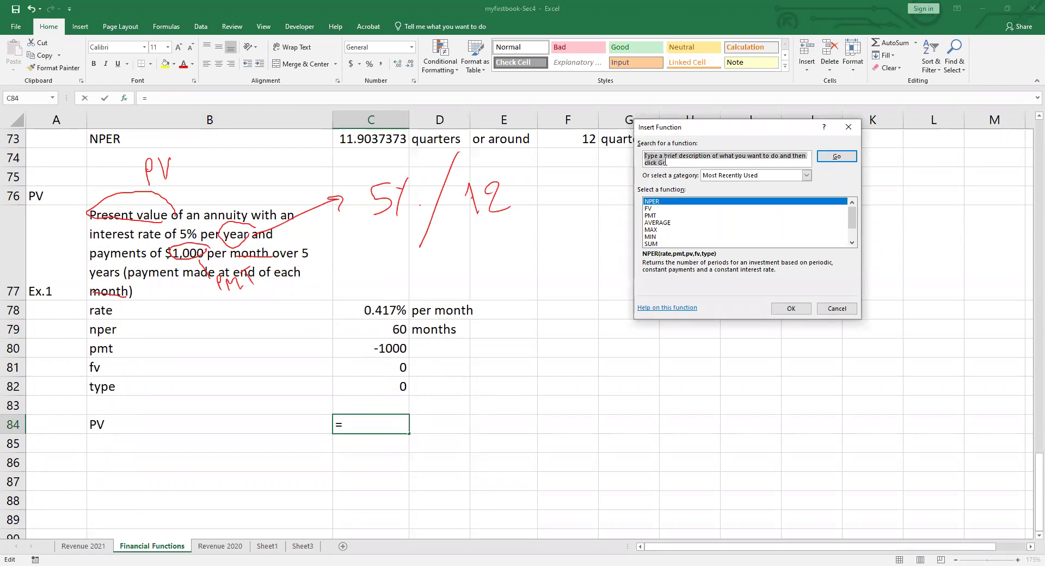
type("pv")
key("Return")
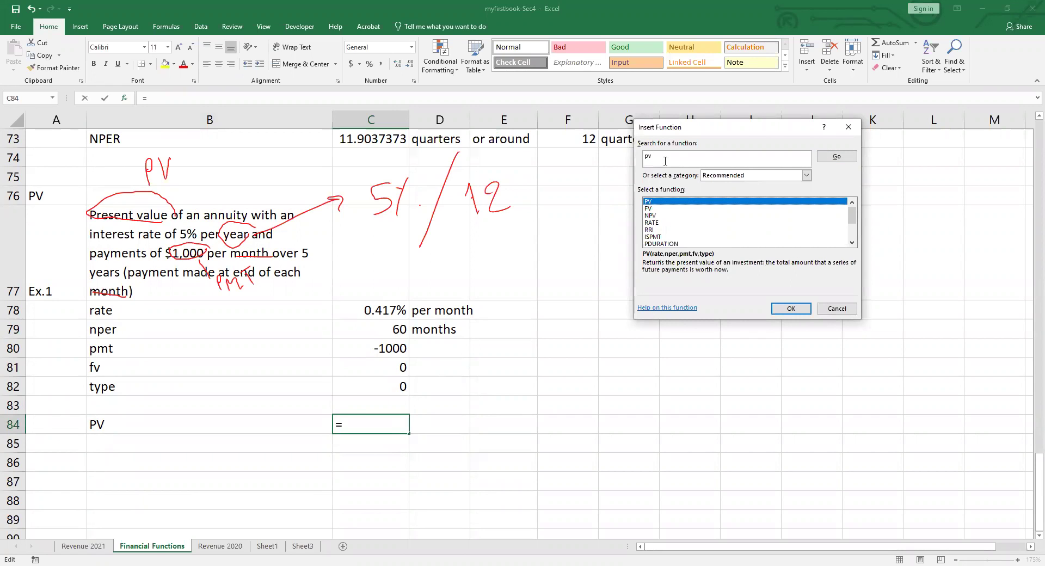
left_click(791, 308)
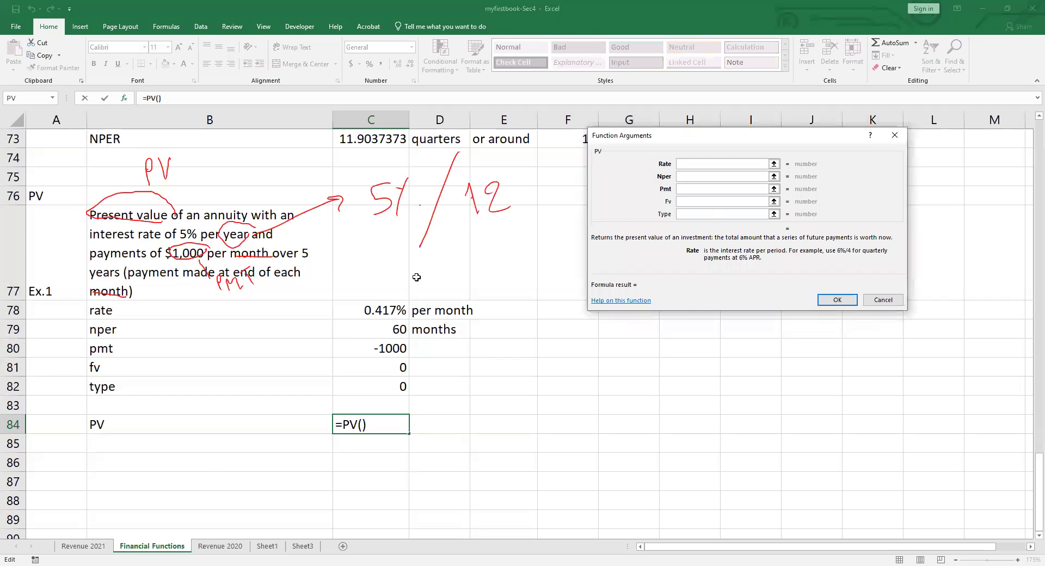
Complete the PV arguments with Rate C78, Nper C79, Pmt C80, Fv C81 and Type C82
left_click(392, 312)
key("Tab")
left_click(384, 333)
key("Tab")
left_click(383, 348)
key("Tab")
left_click(381, 367)
key("Tab")
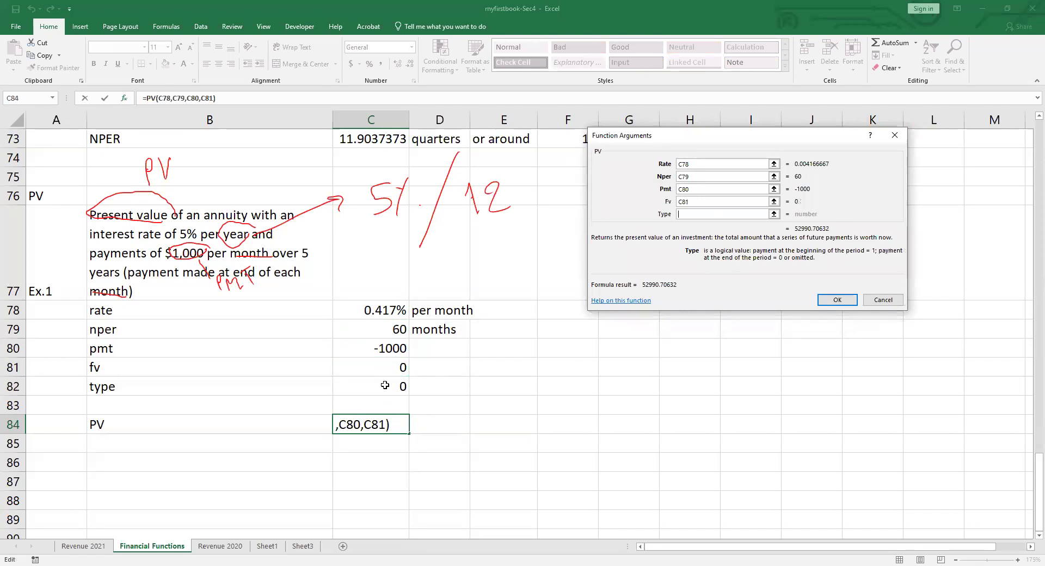
left_click(384, 386)
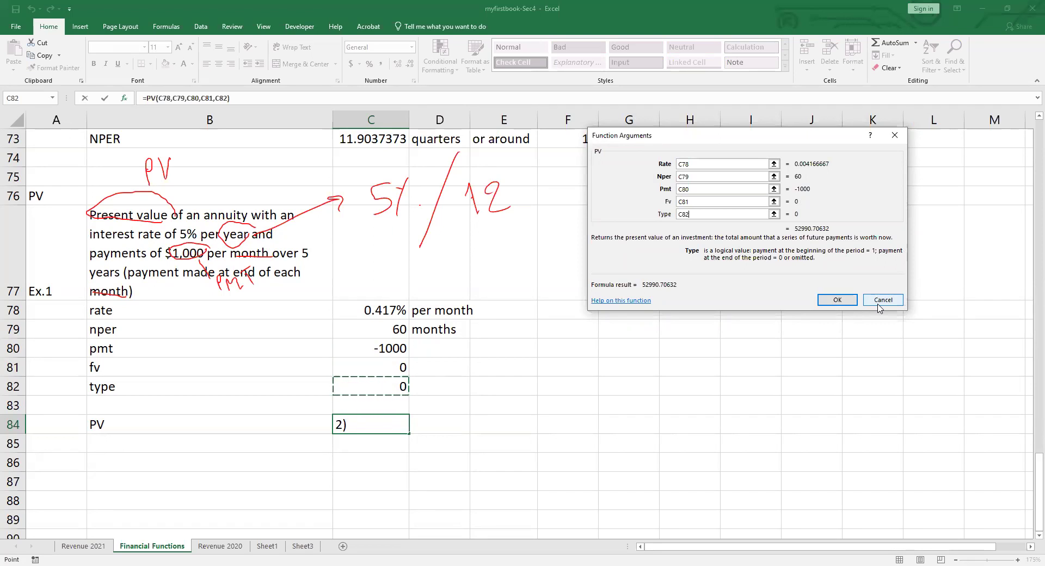
key("Return")
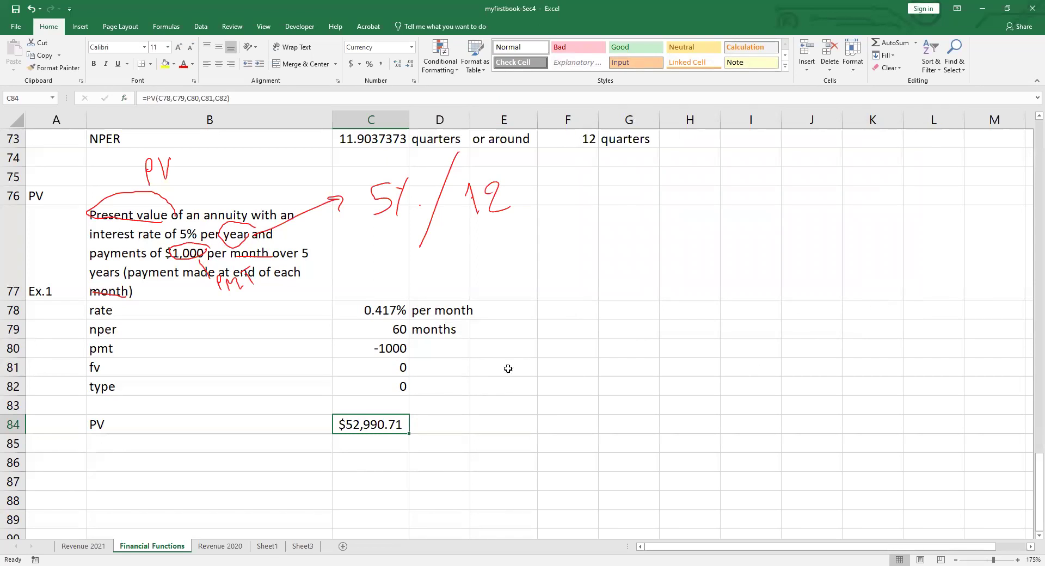
Bring up the available cell commands for the pmt value in C80
left_click(386, 349)
right_click(387, 349)
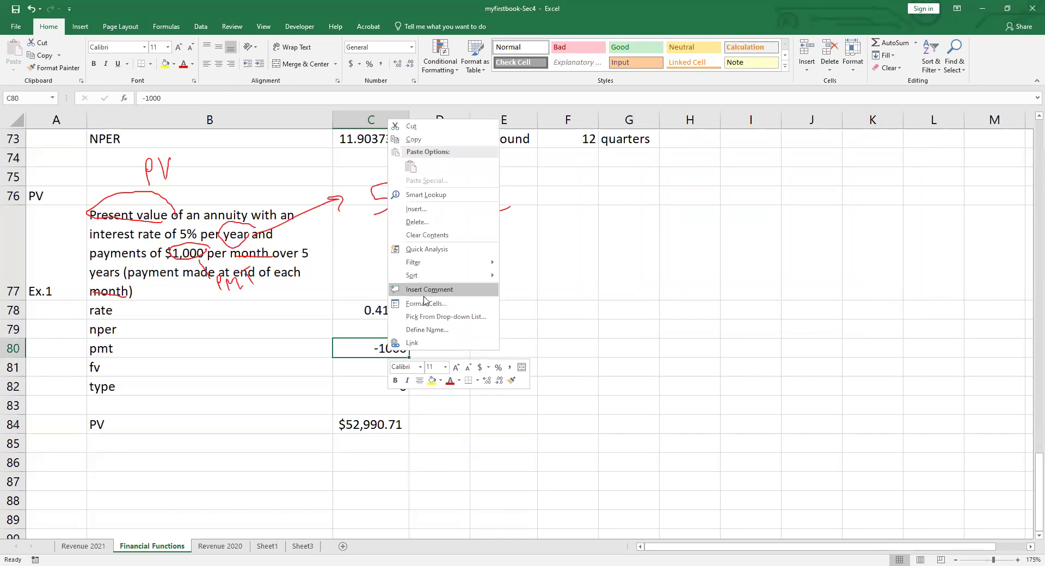
Format the pmt value in cell C80 of the PV example as Currency
left_click(426, 303)
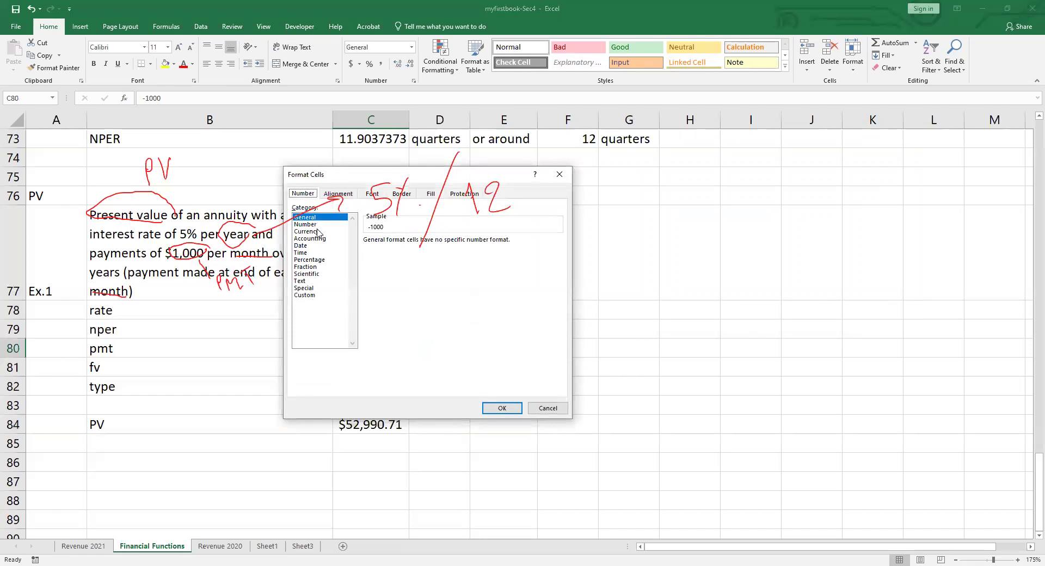
left_click(306, 232)
left_click(496, 409)
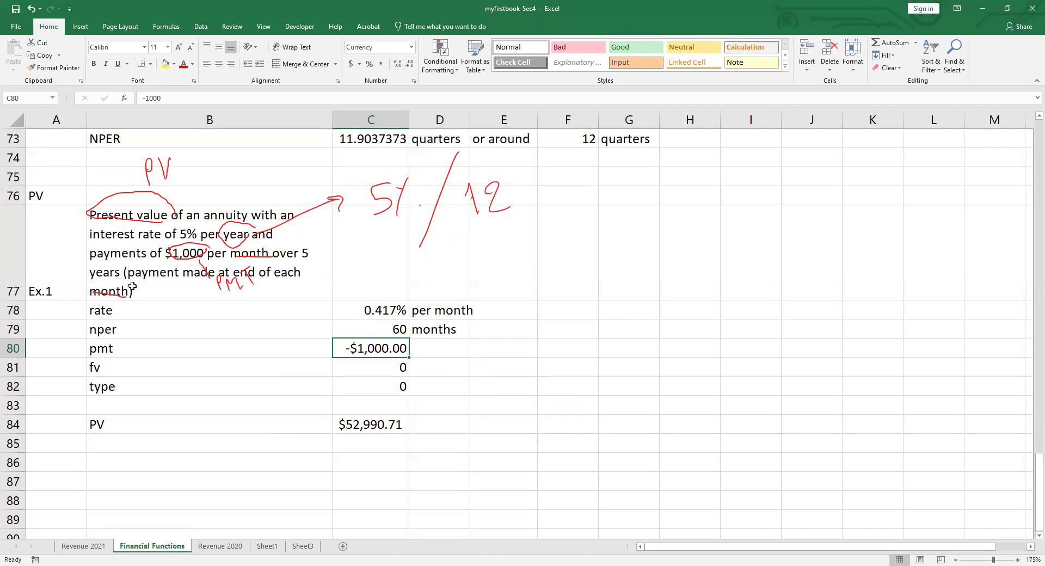
Review the PV example's problem text and the arguments of the PV formula in cell C84
left_click(145, 272)
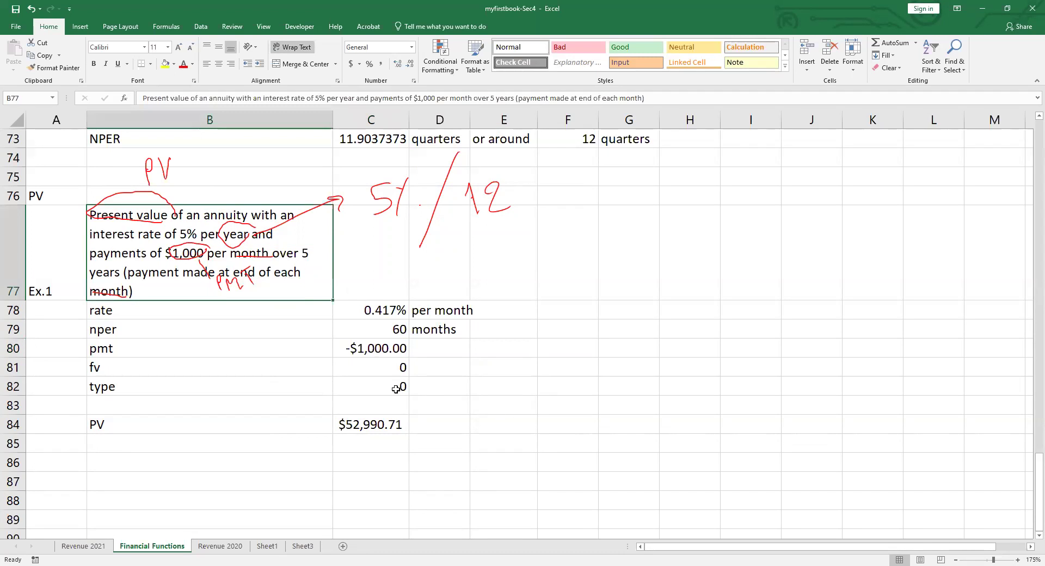
left_click(382, 427)
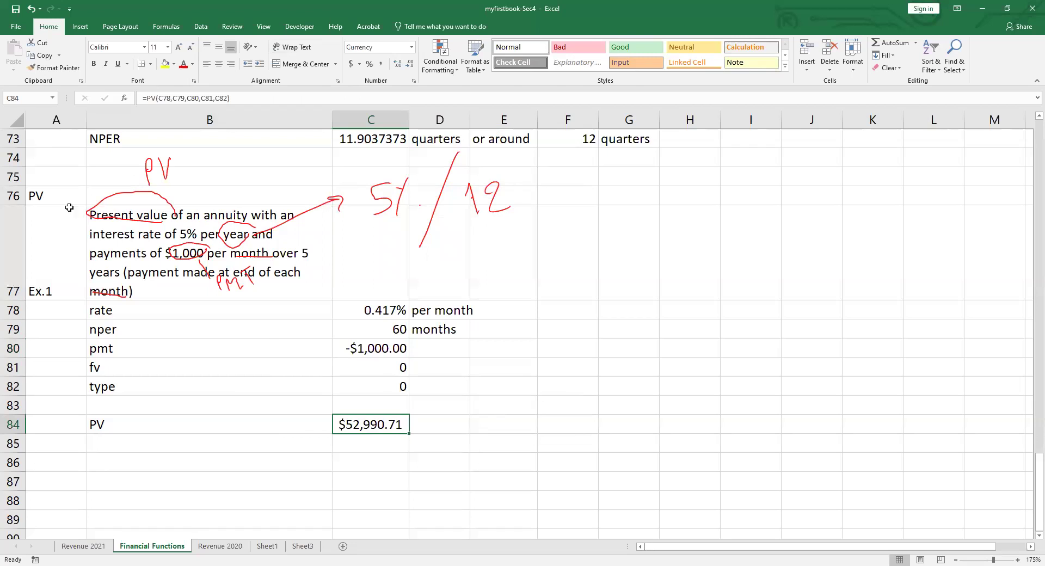
left_click(122, 99)
left_click(688, 215)
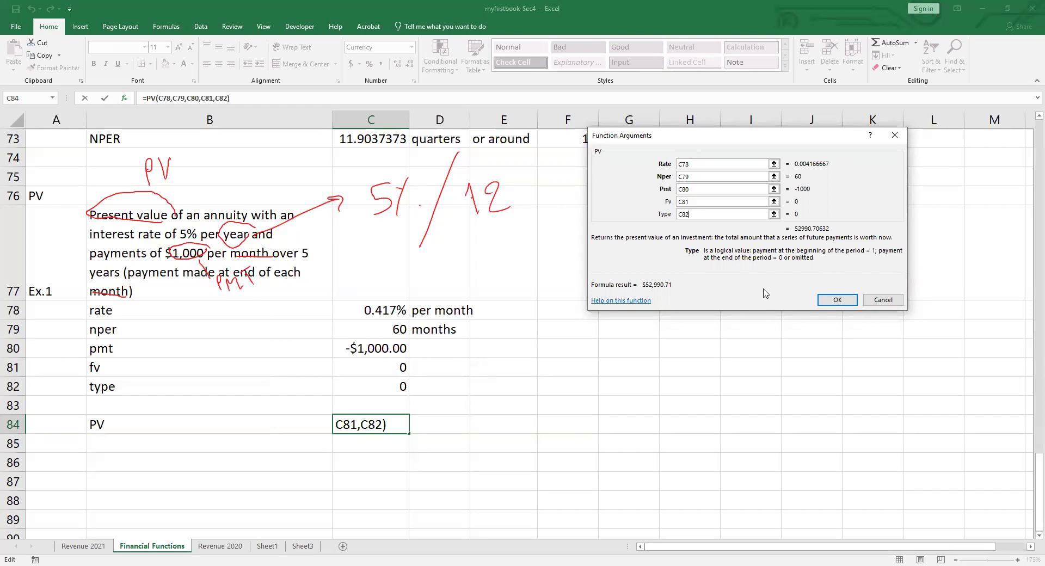
left_click(841, 301)
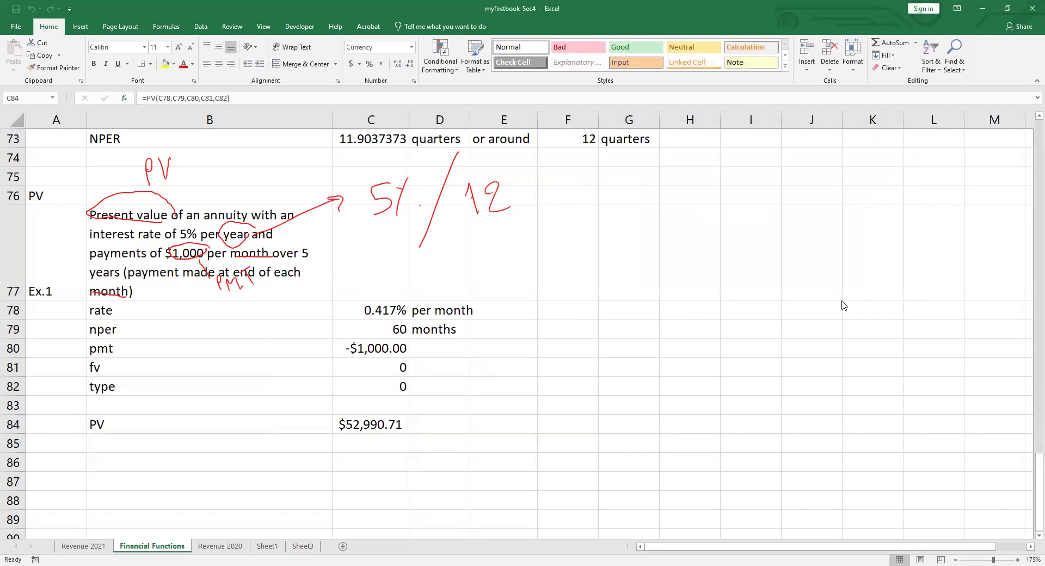
key("Escape")
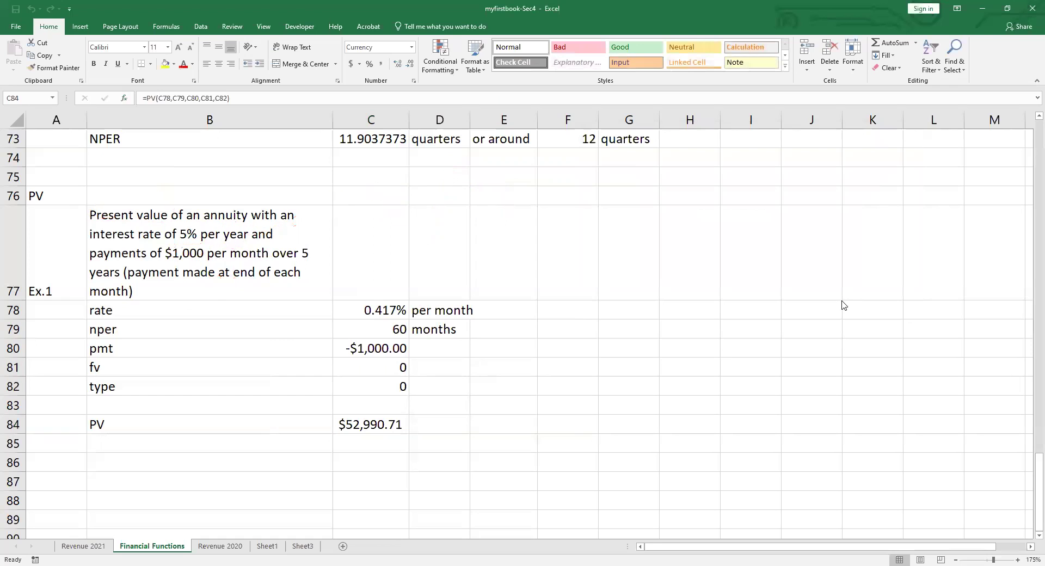
Enter the section heading "Rate" in cell A86 below the PV example
left_click(79, 460)
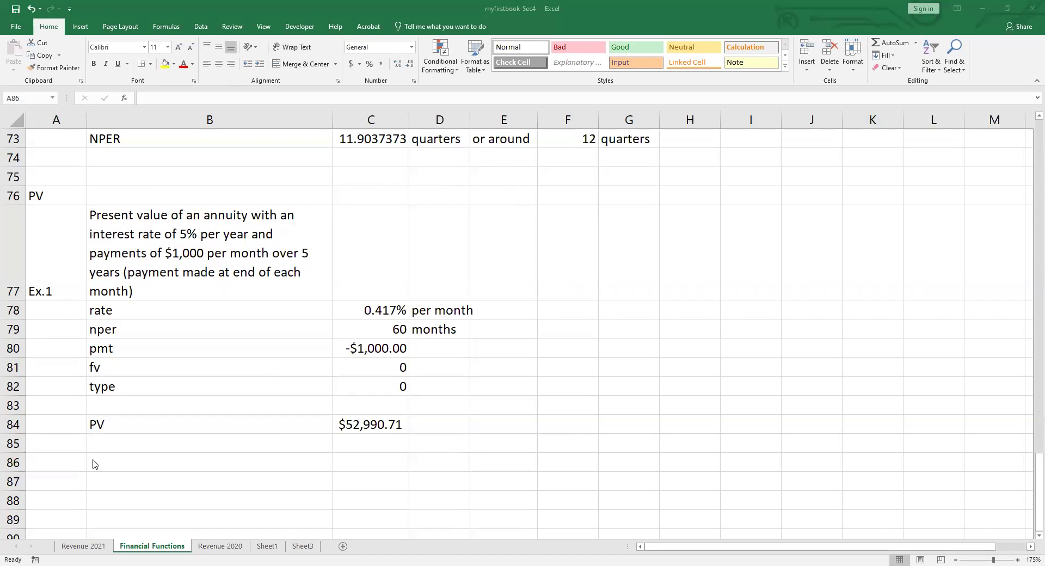
key("ctrl+c")
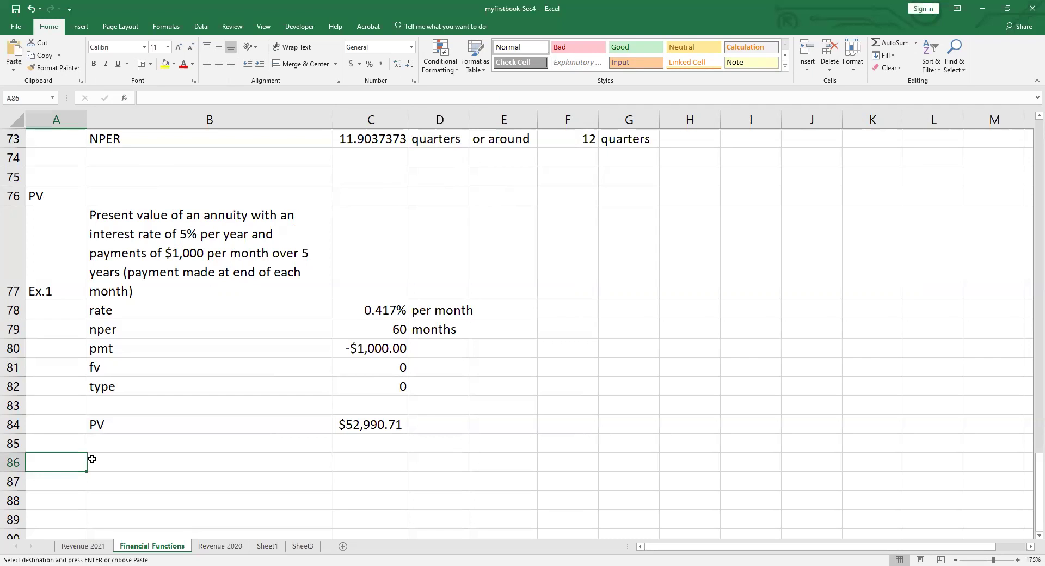
type("Rate")
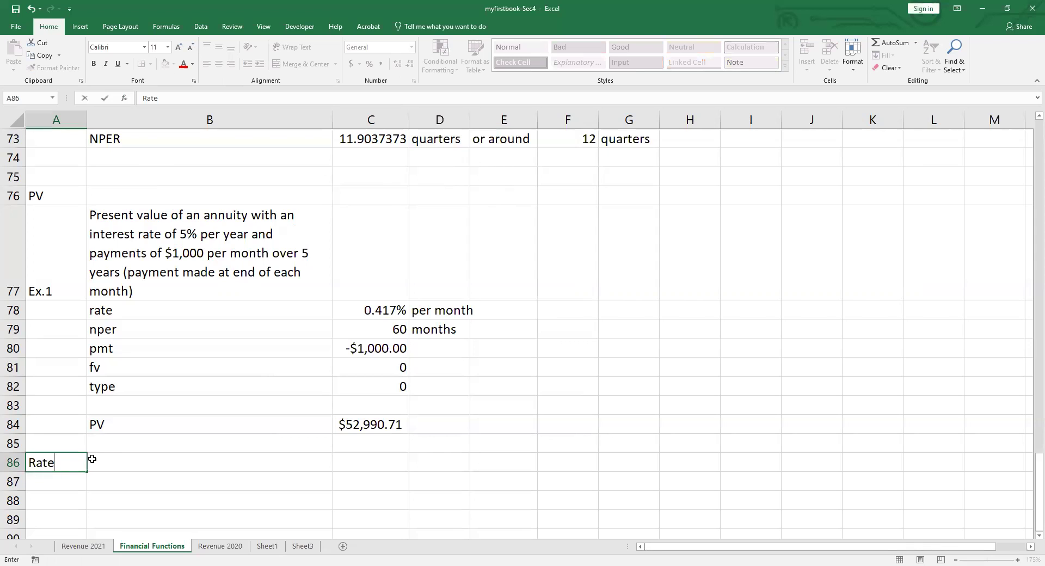
key("Return")
key("Up")
key("Down")
key("Right")
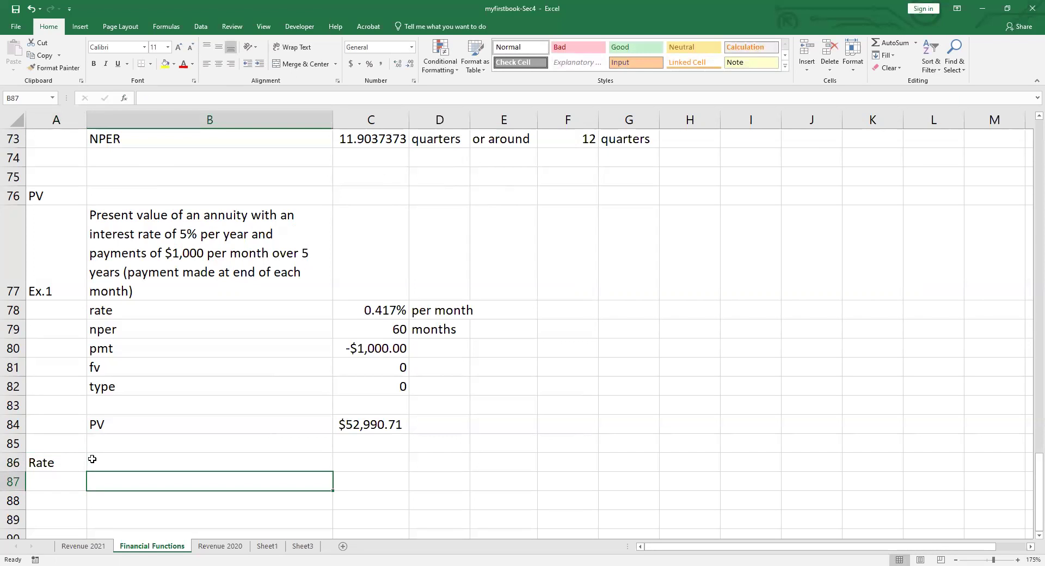
Move the "Rate" heading down one row to cell A87
key("Up")
key("Left")
key("ctrl+x")
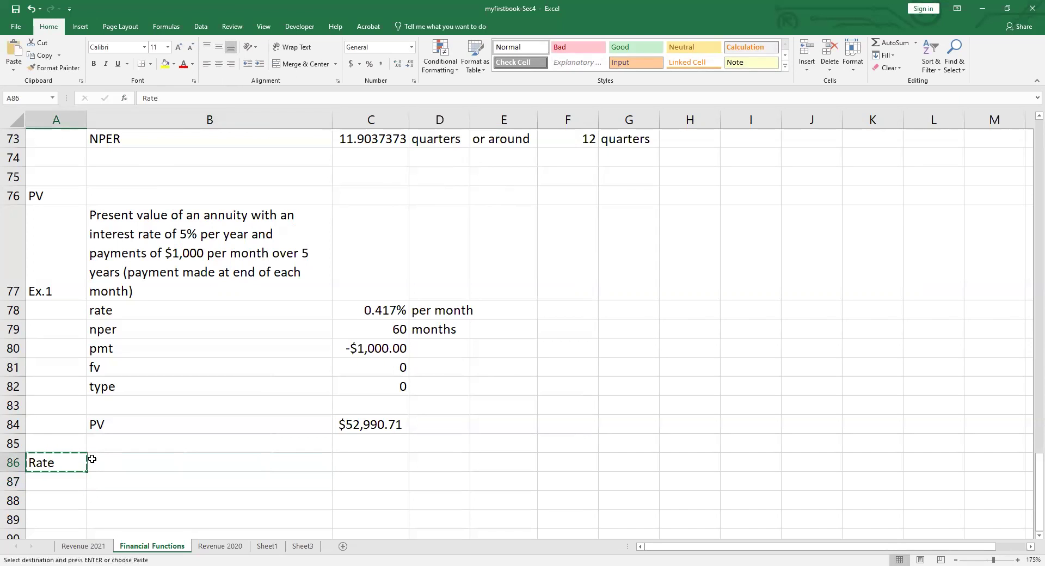
key("Down")
key("ctrl+v")
Look up the RATE function from cell A88, examine its description and arguments, and leave without inserting it
key("Down")
key("Down")
key("Down")
key("Down")
key("Down")
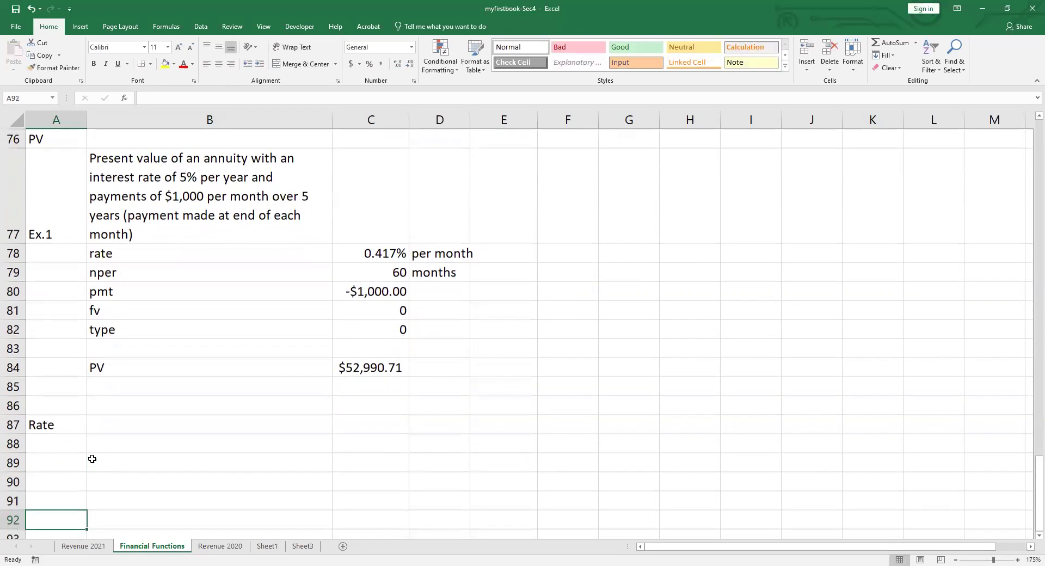
key("Up")
key("Up")
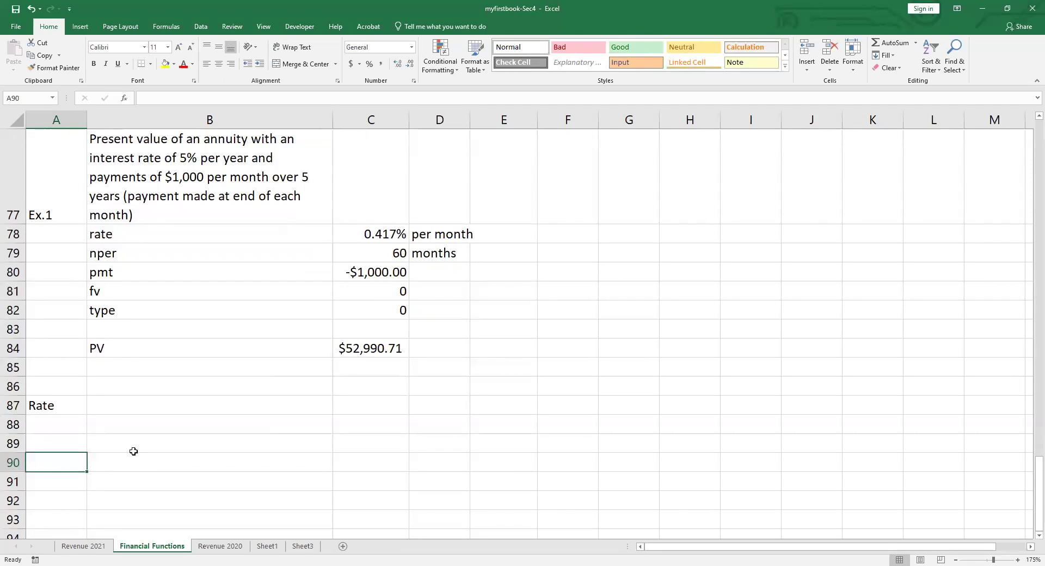
key("Up")
key("Up")
key("Right")
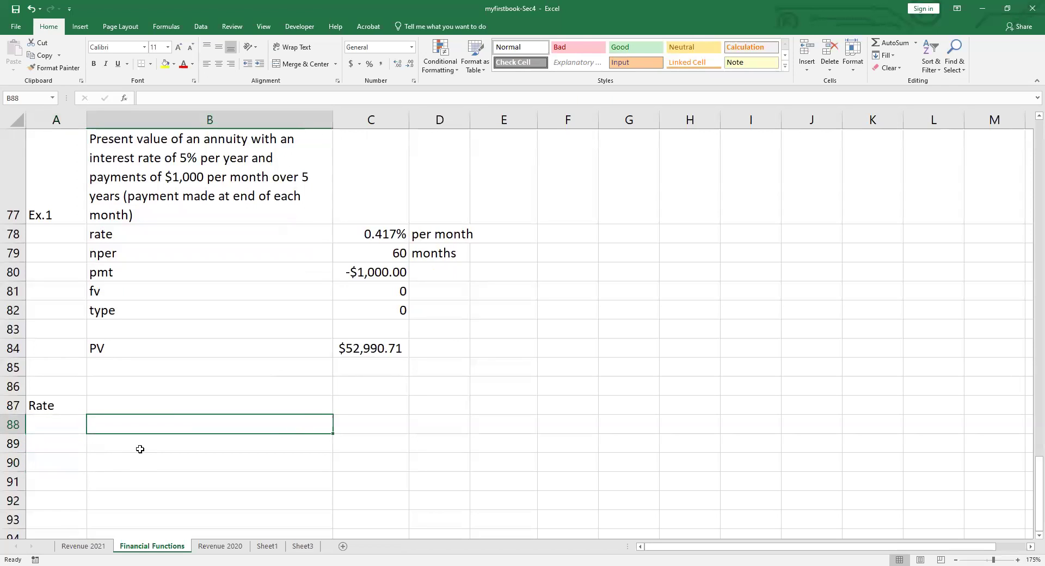
key("Left")
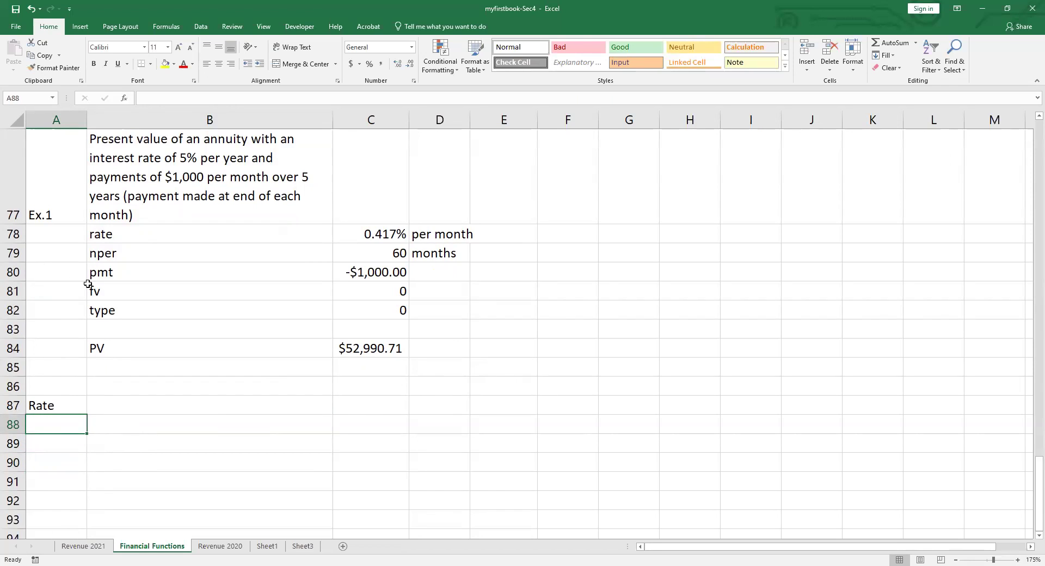
left_click(125, 98)
type("rate")
key("Return")
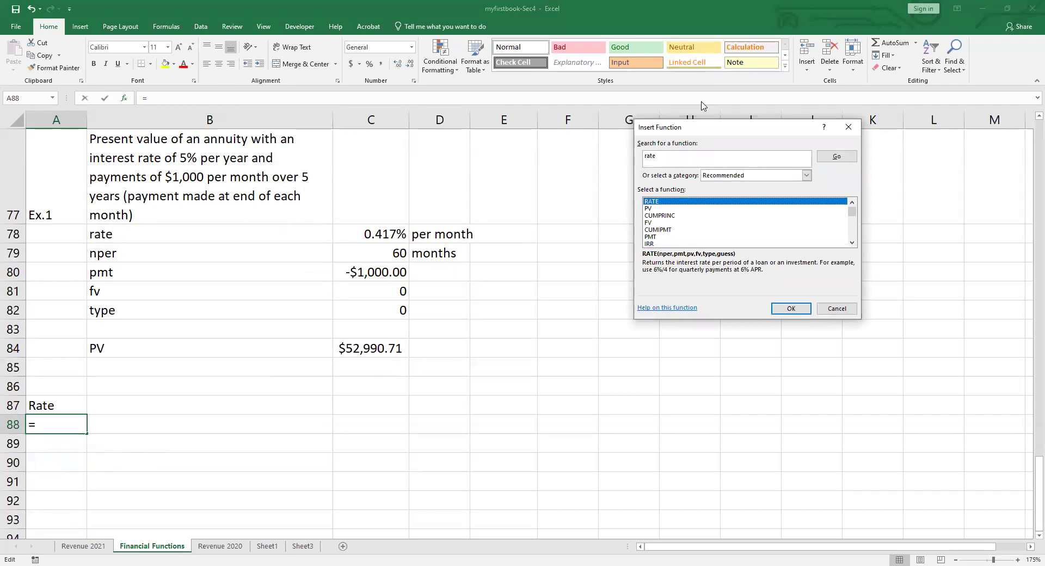
left_click_drag(709, 126, 583, 118)
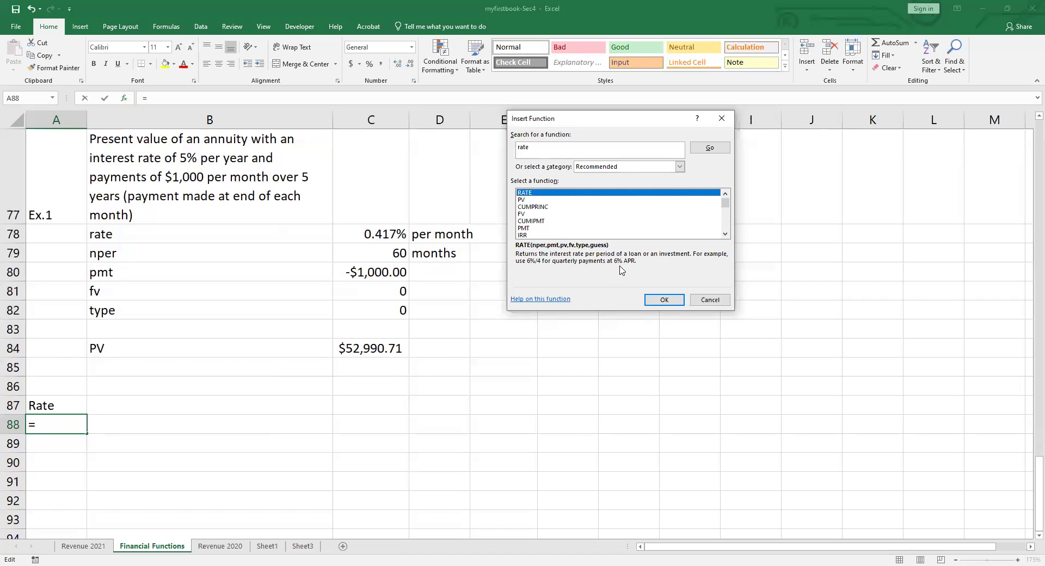
left_click(663, 301)
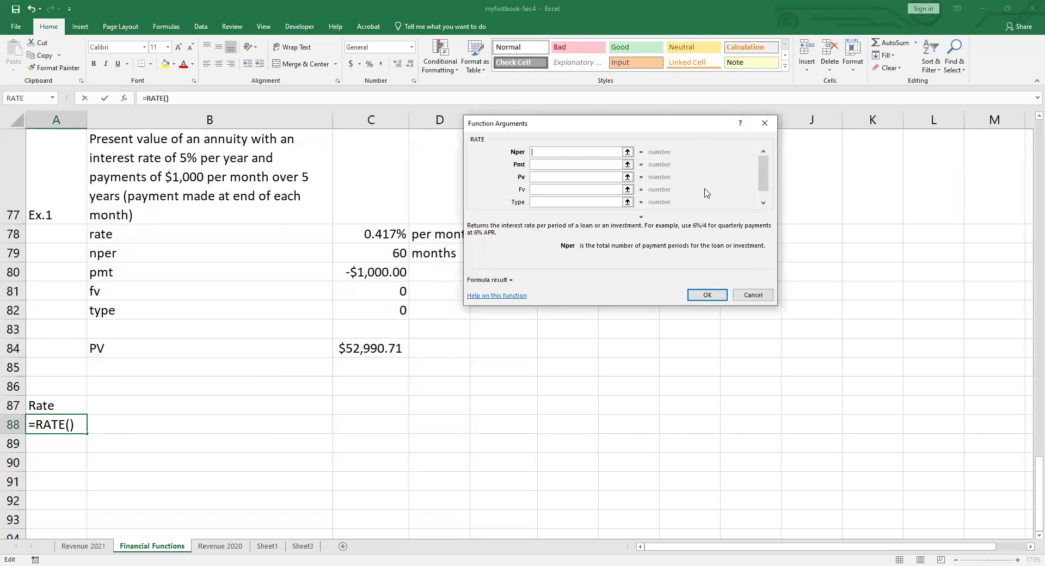
scroll(772, 180, "down", 5)
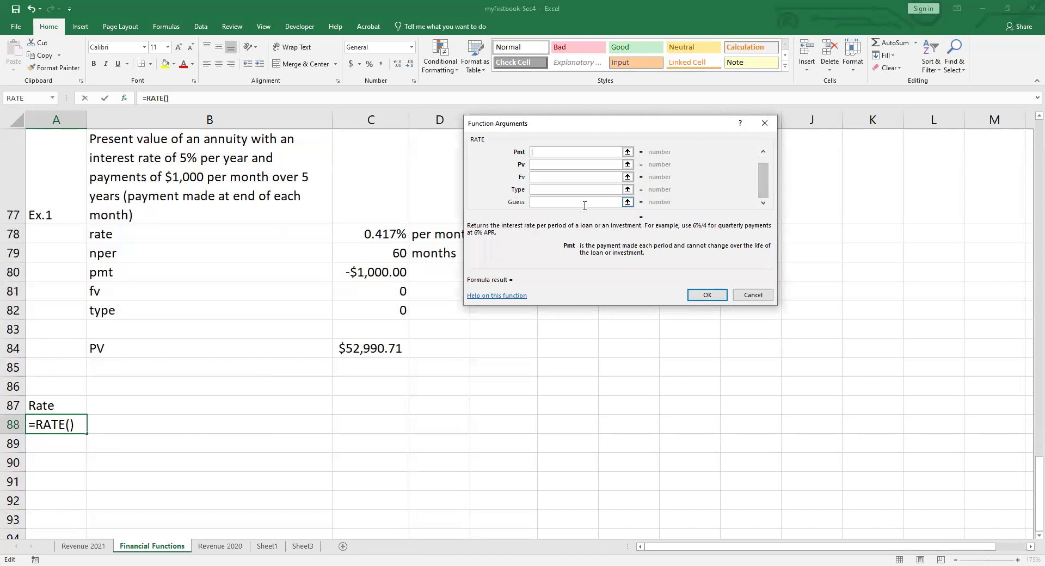
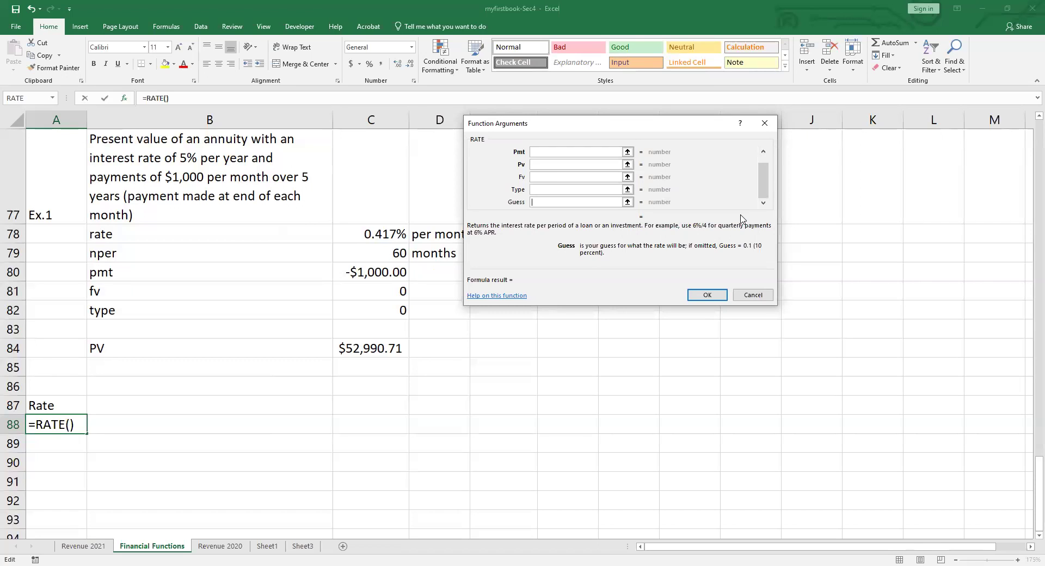
key("Escape")
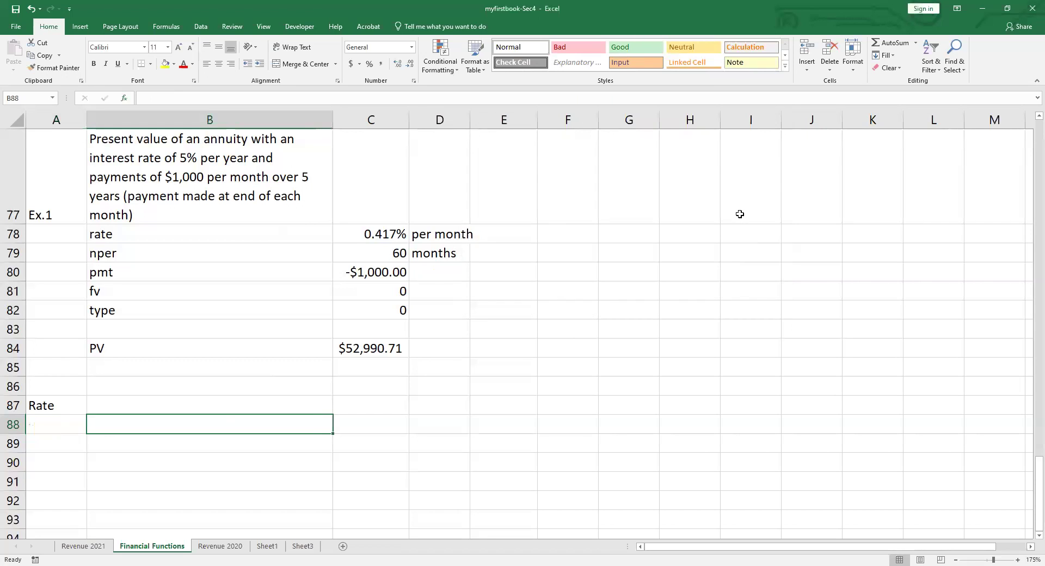
Label A88 "Ex.1" and paste the problem text about the monthly interest rate to clear a $50,000 loan into B88
type("Ex.1")
key("Return")
key("Up")
key("Right")
key("ctrl+c")
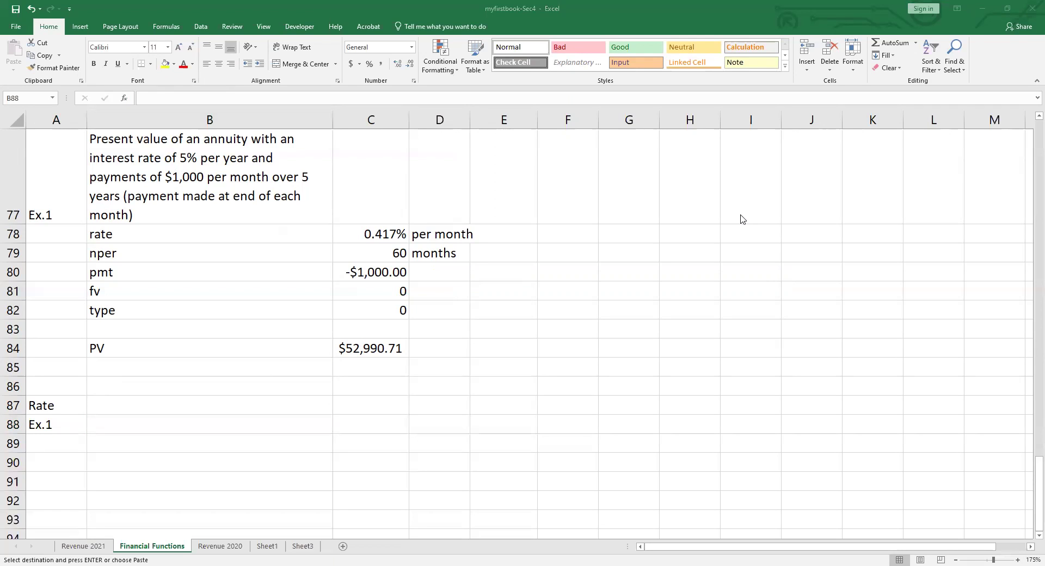
key("ctrl+v")
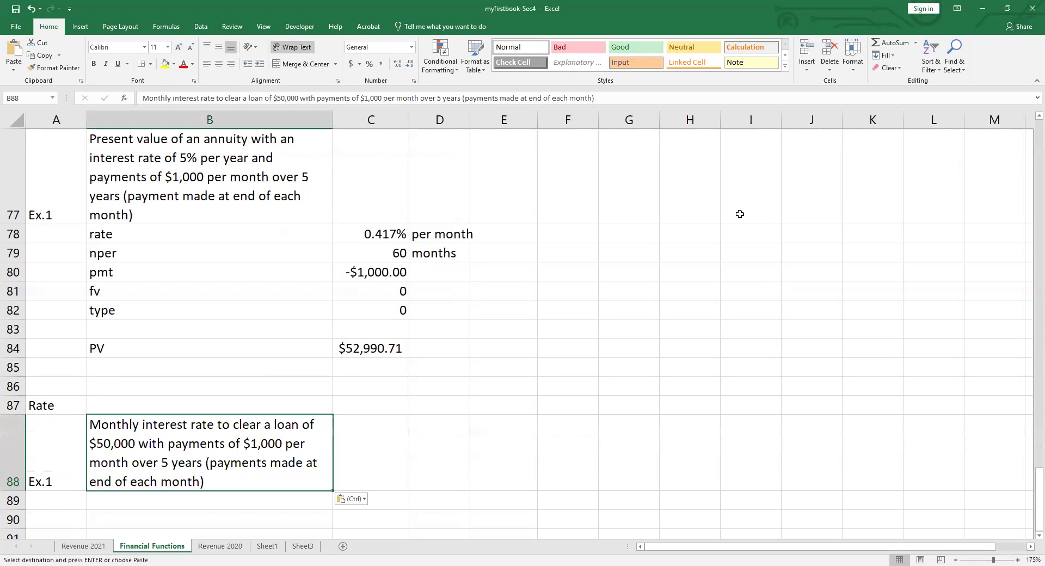
Paste the labels nper, pmt, pv, fv, type, guess and, after a blank row, rate into column B starting at B89
key("ctrl+c")
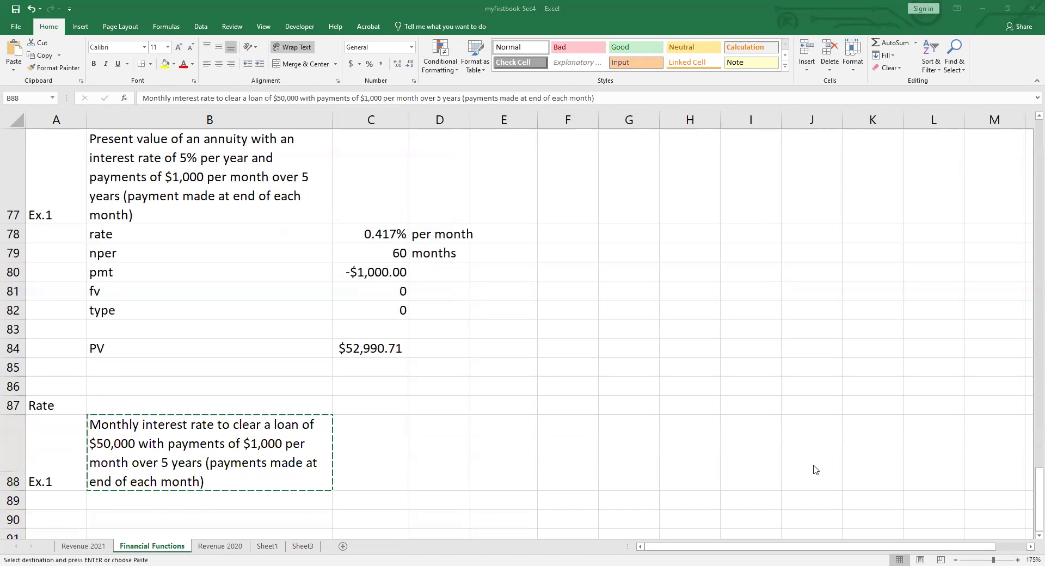
scroll(320, 464, "up", 1)
scroll(290, 466, "down", 2)
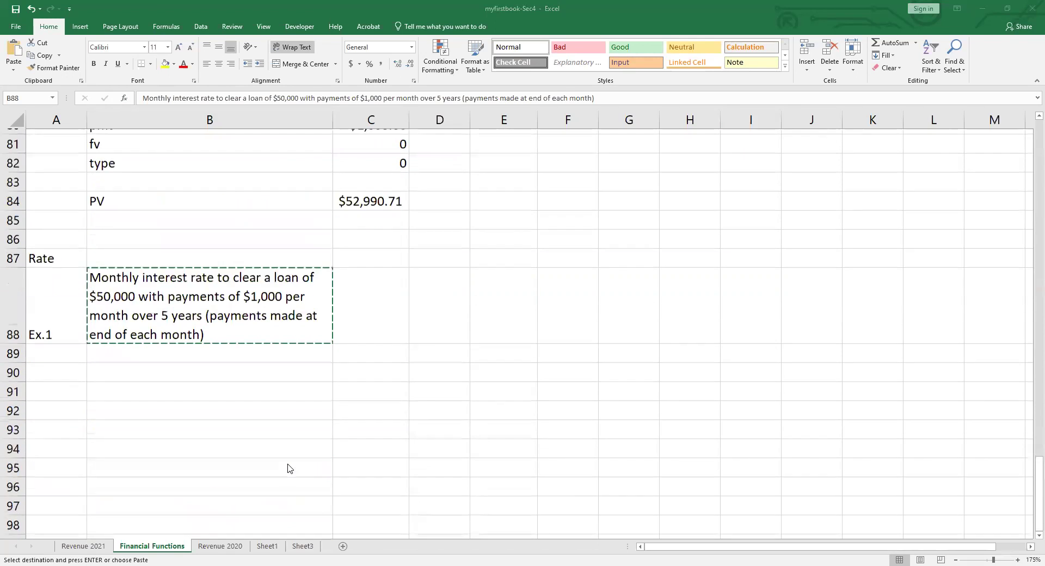
left_click(205, 371)
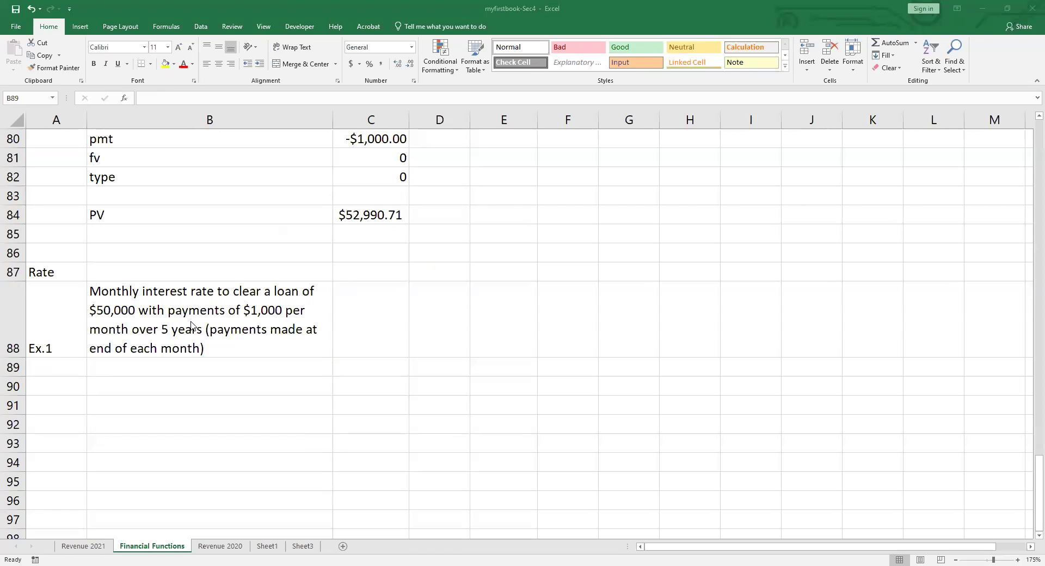
key("ctrl+v")
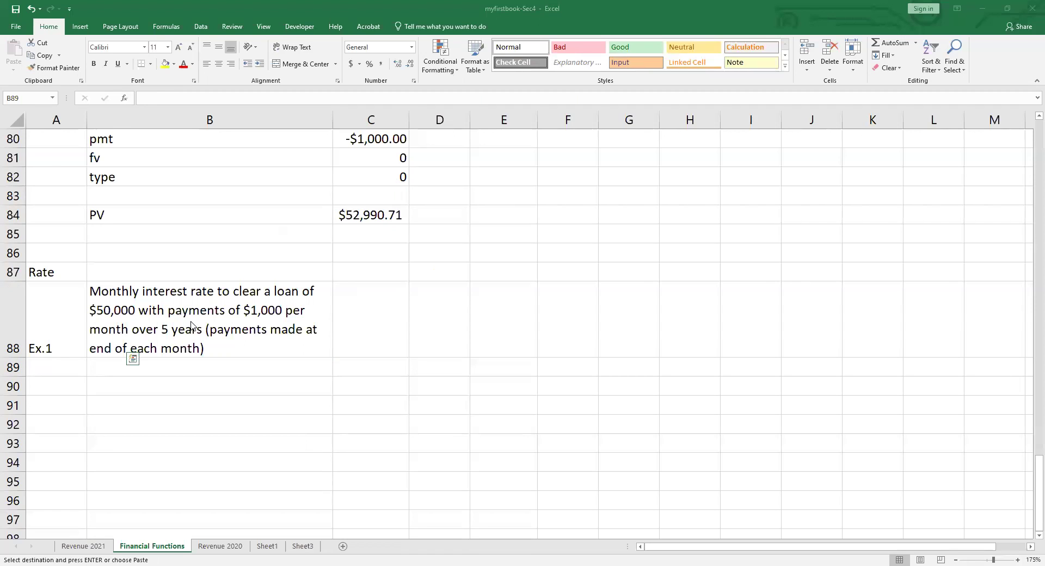
key("ctrl+v")
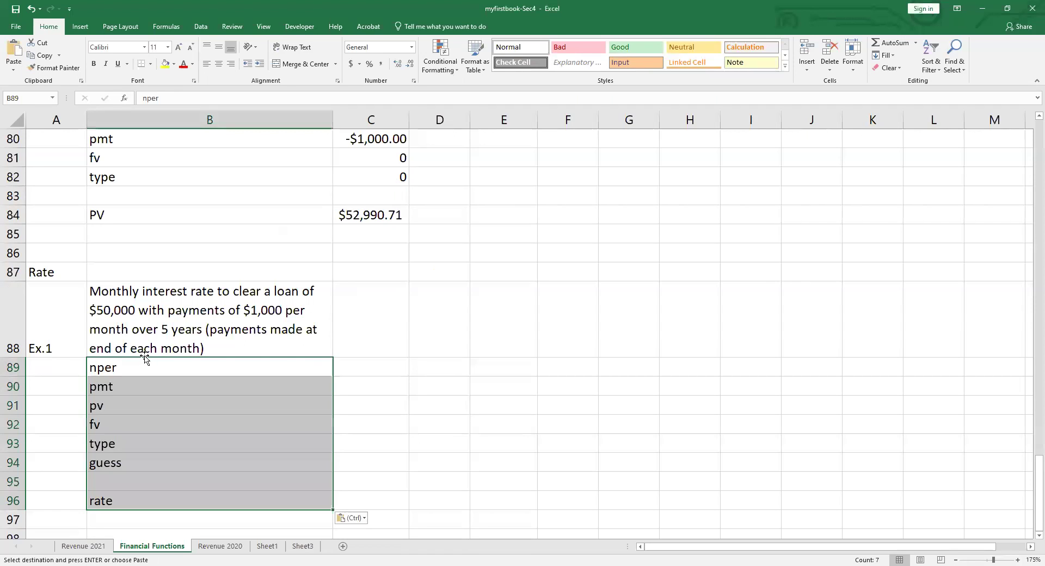
Review the RATE argument labels in column B against the Ex.1 loan problem text
key("Down")
key("Up")
key("Down")
key("Down")
key("Down")
key("Down")
key("Down")
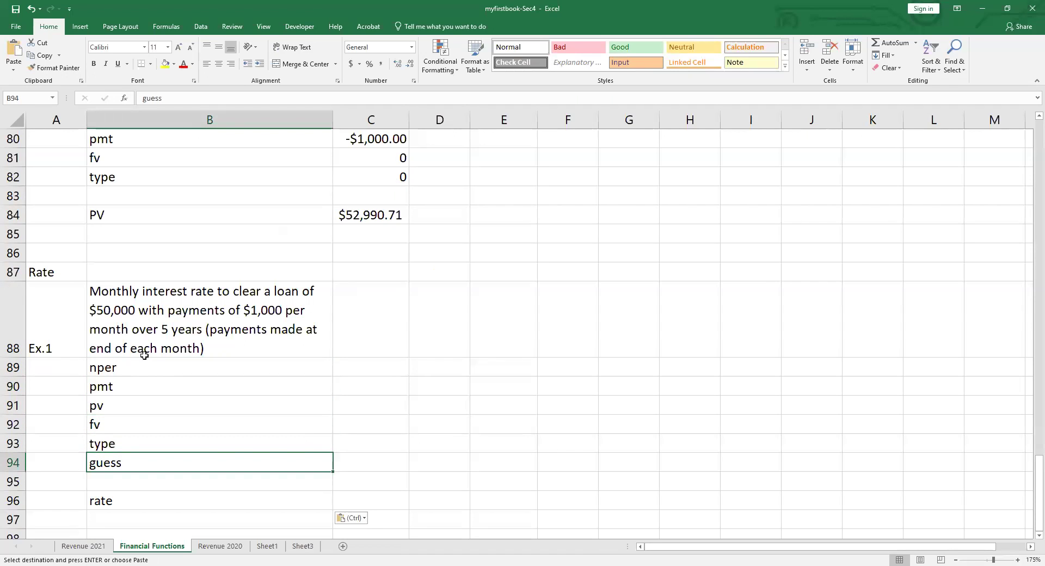
key("Right")
key("Up")
key("Up")
key("Up")
key("Up")
key("Up")
key("Up")
key("Up")
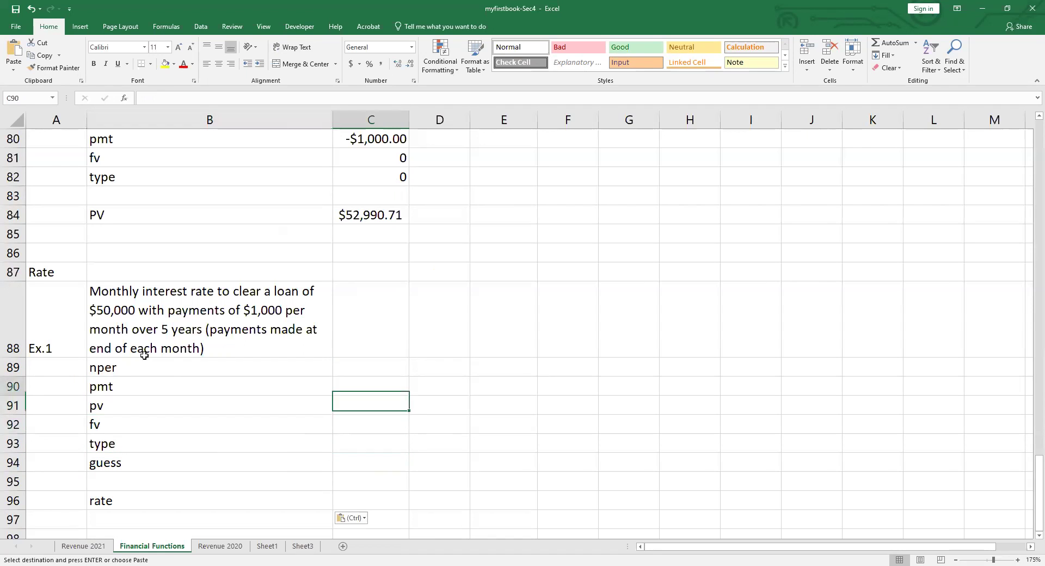
key("Left")
key("Down")
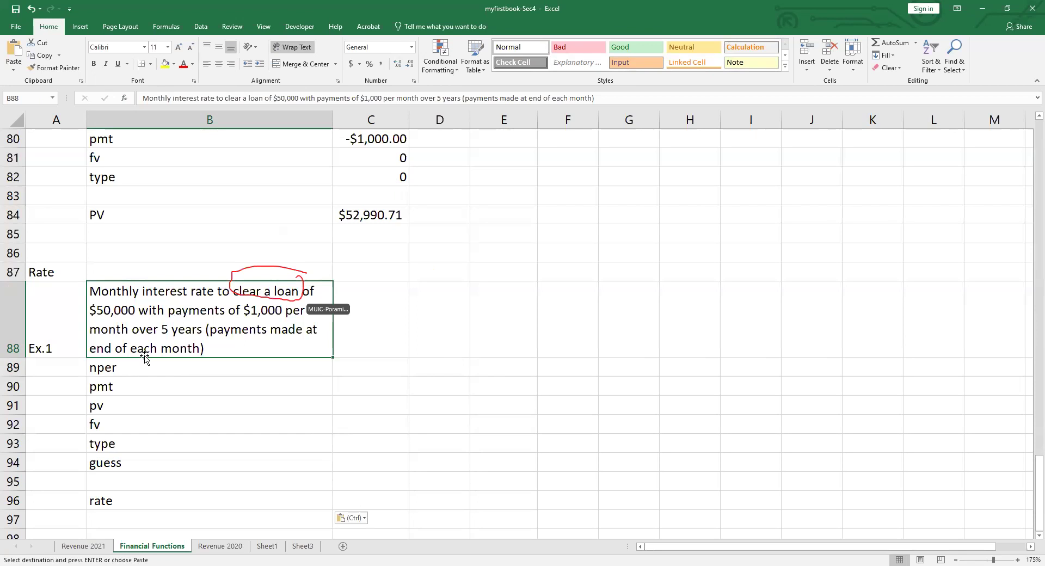
Enter 0 as the fv value in cell C92 of the Rate example
key("Down")
key("Down")
key("Down")
key("Down")
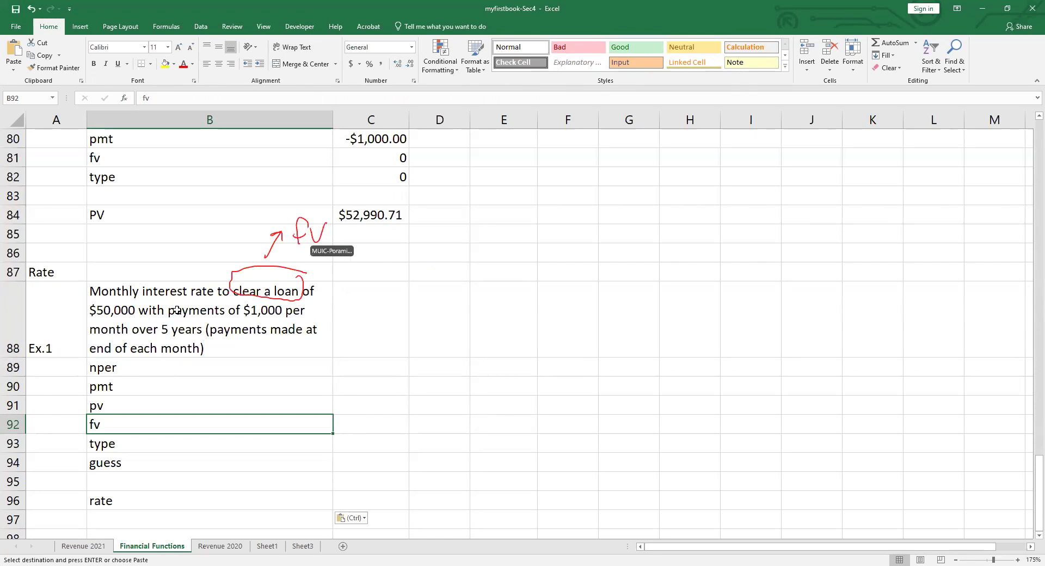
key("Right")
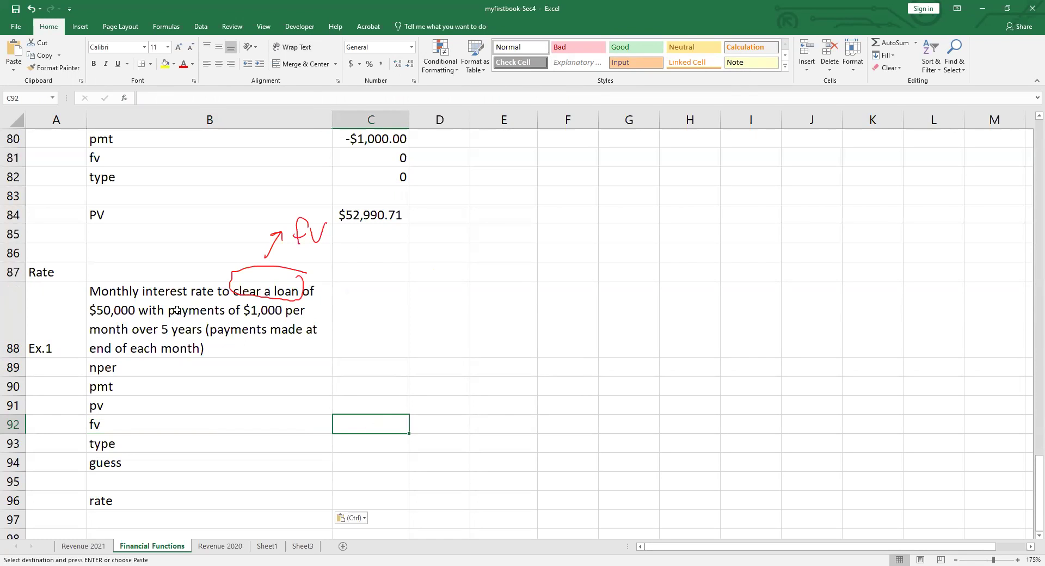
type("0")
key("Up")
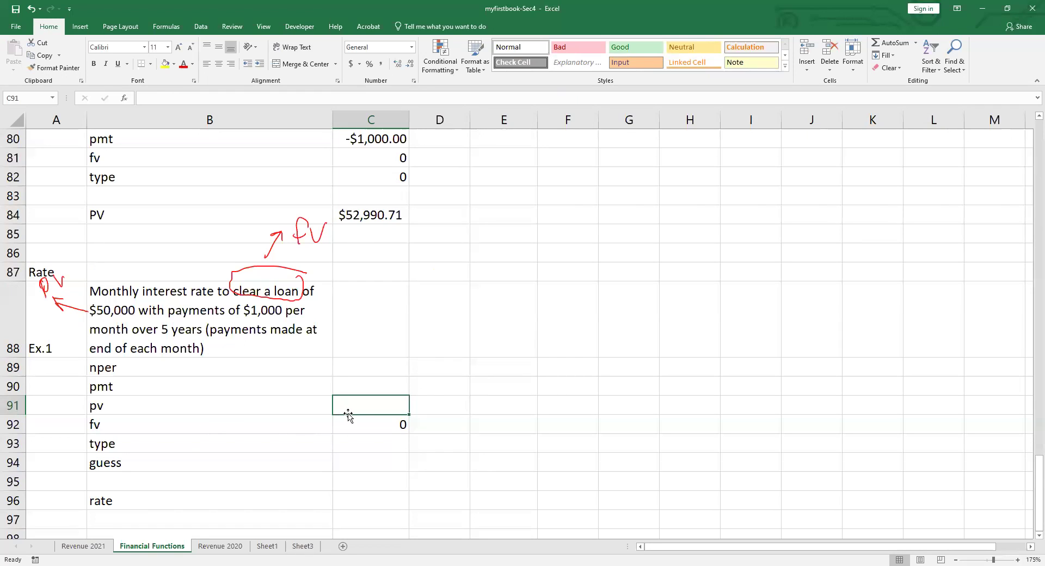
Enter 50000 as the pv value in C91 and -1000 as the pmt value in C90 of the Rate example
type("50000")
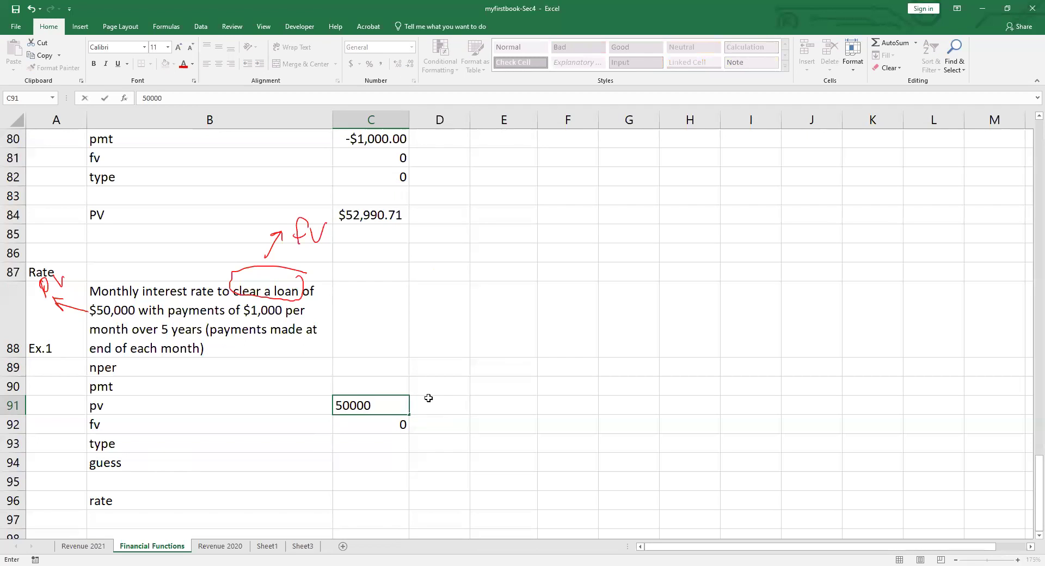
key("Return")
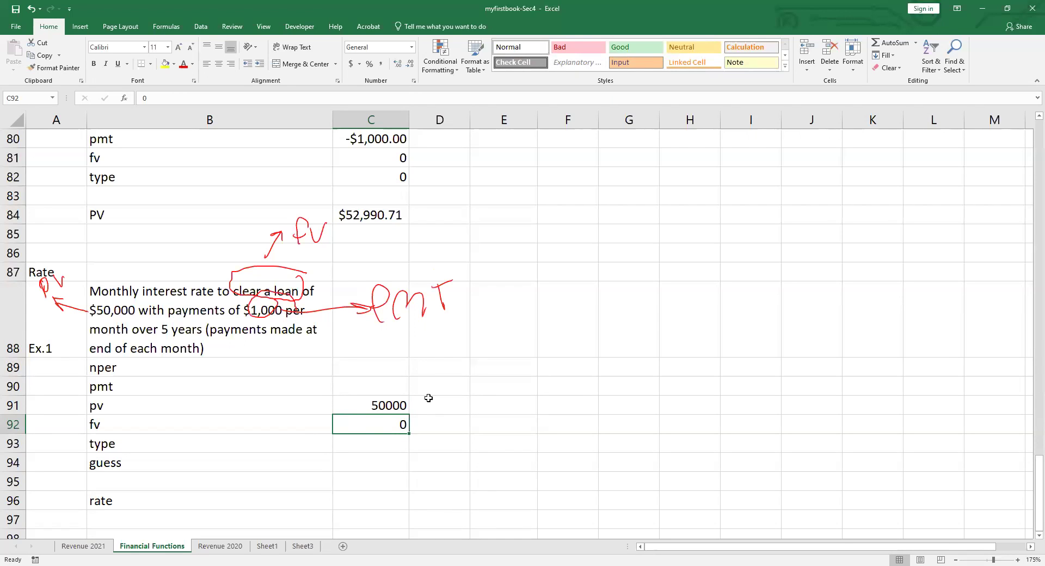
key("Up")
key("Up")
type("-1000")
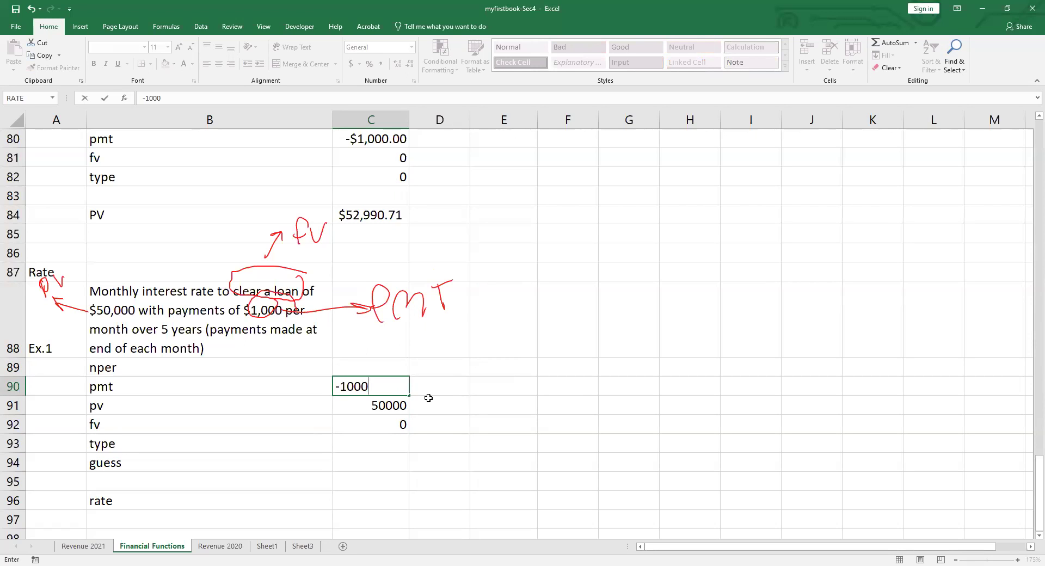
key("Return")
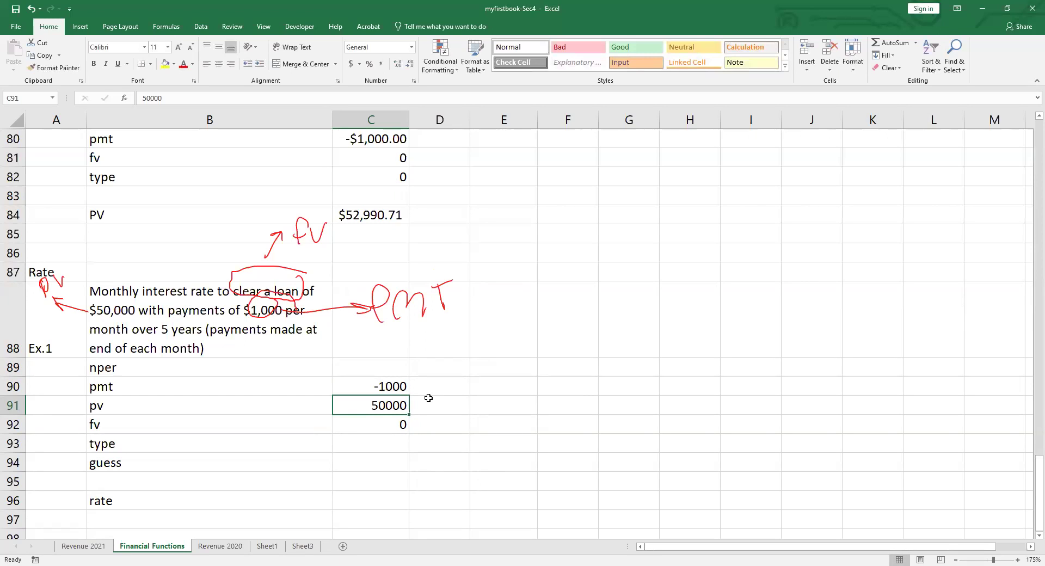
Calculate nper in C89 with =5*12 and label its unit "months" in D89
key("Up")
key("Up")
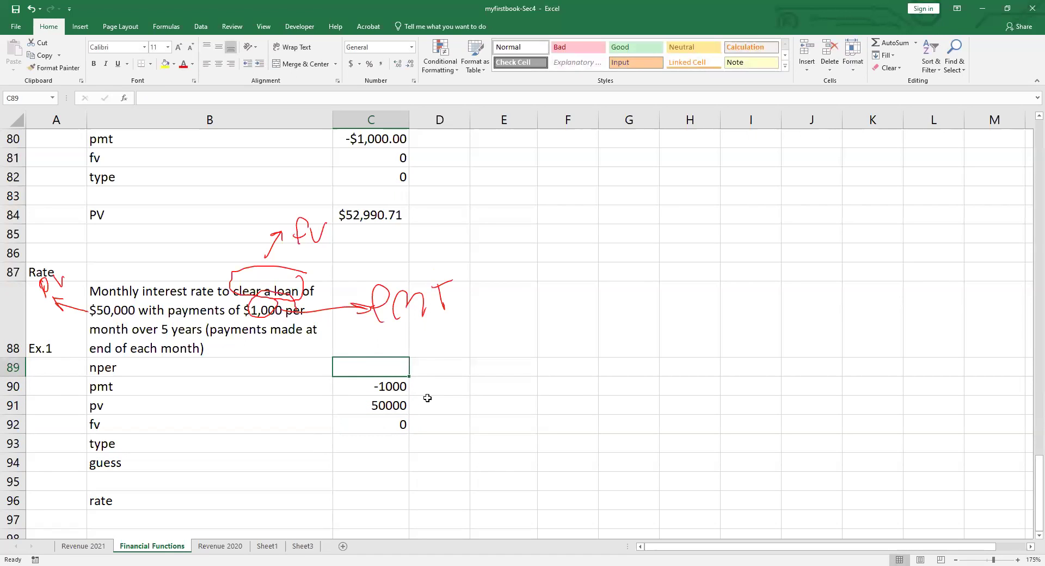
type("=")
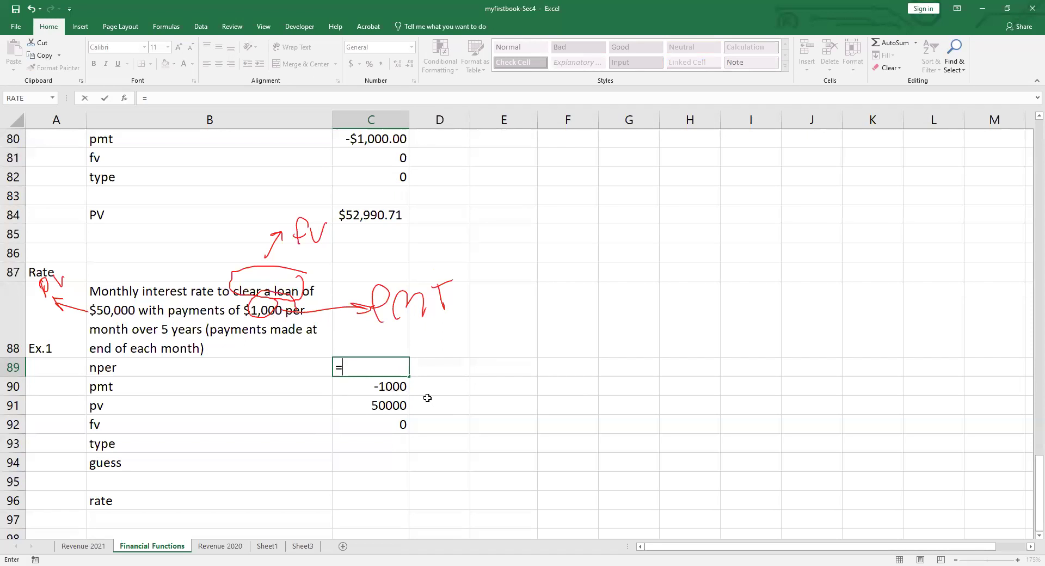
type("5*12")
key("Tab")
type("m")
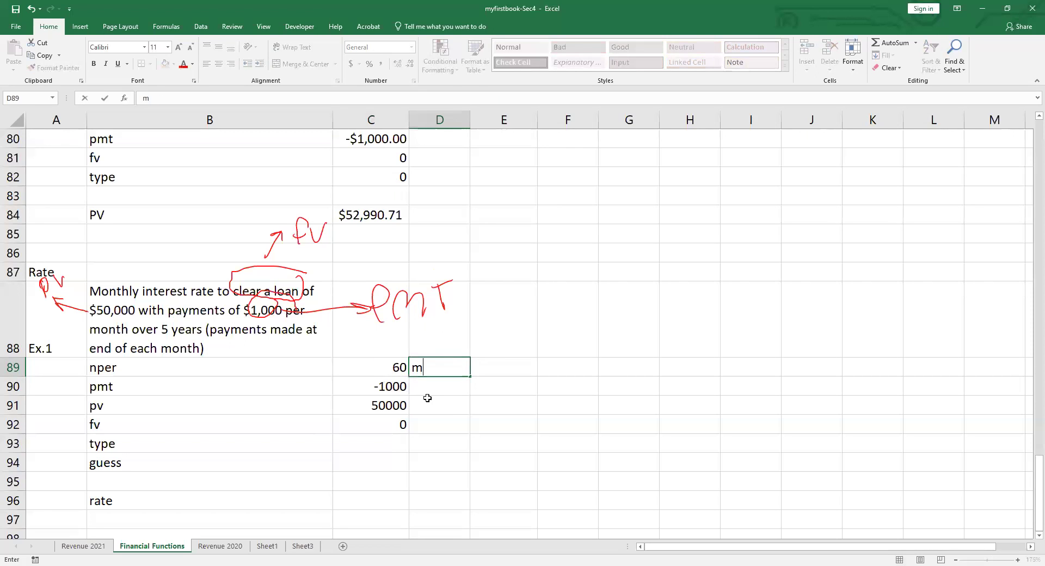
type("onths")
key("Return")
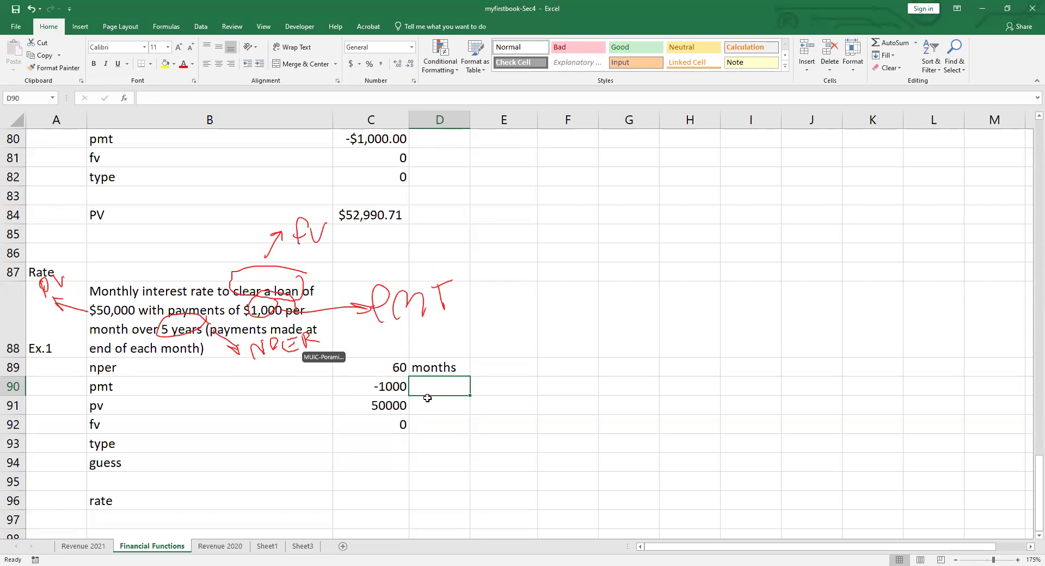
Enter 0 as the type value in cell C93 of the Rate example
key("Down")
key("Down")
key("Down")
key("Left")
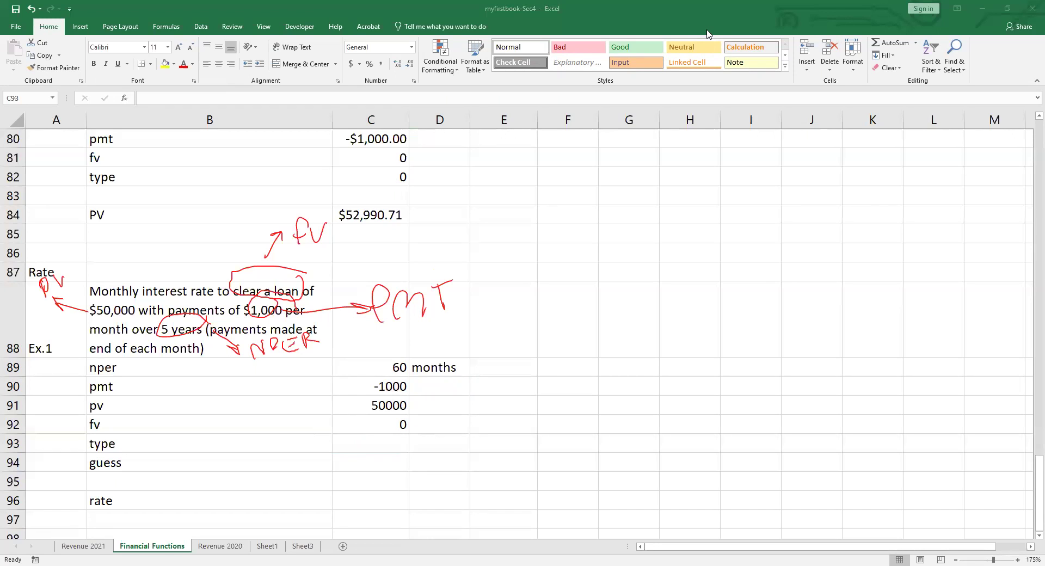
left_click(404, 445)
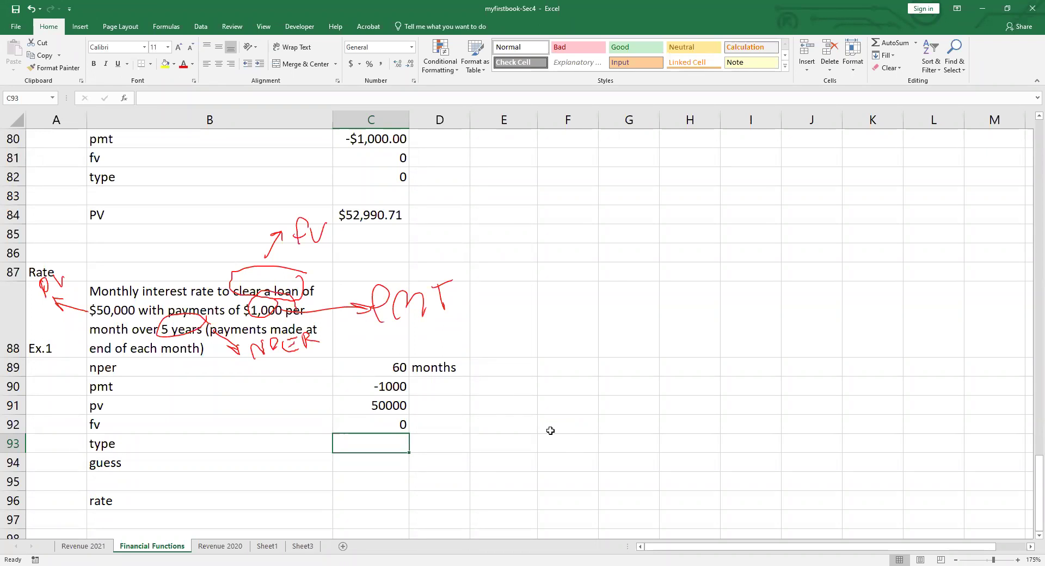
type("0")
key("Return")
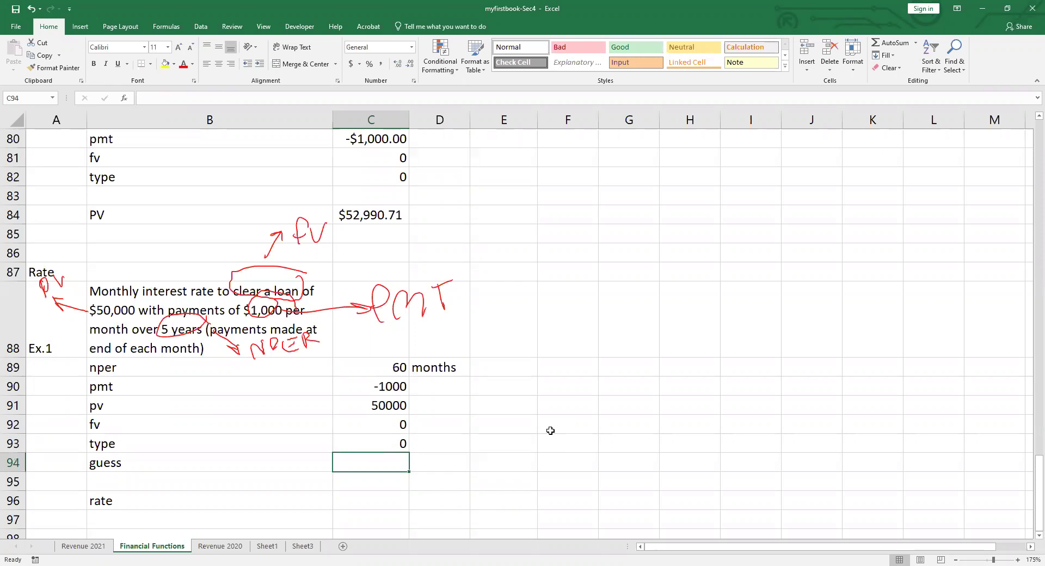
Insert the RATE function in C96, using C89, C90, C91, C92, C93 and C94 as nper, pmt, pv, fv, type and guess
key("Down")
key("Down")
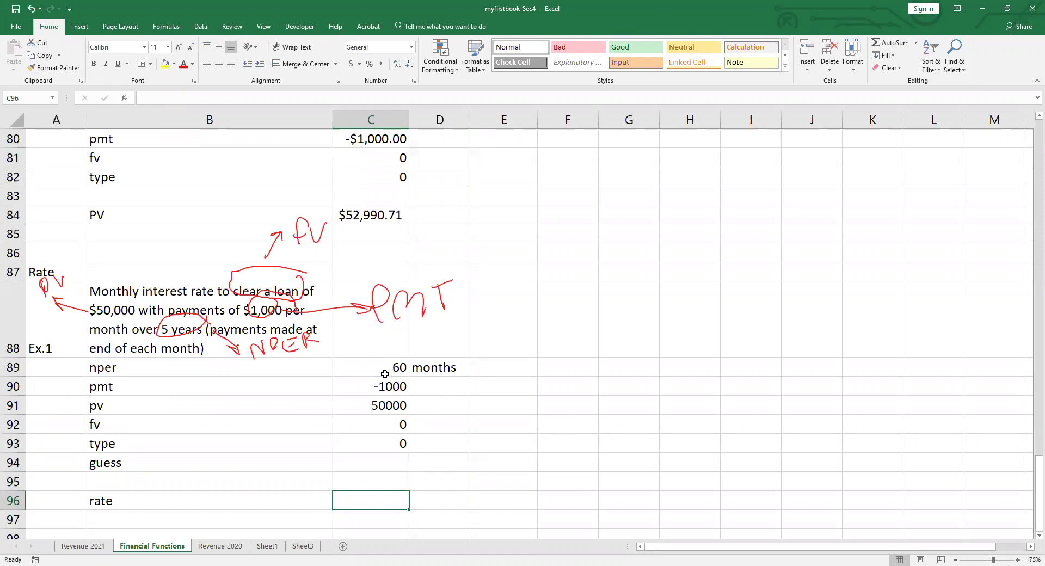
left_click(125, 98)
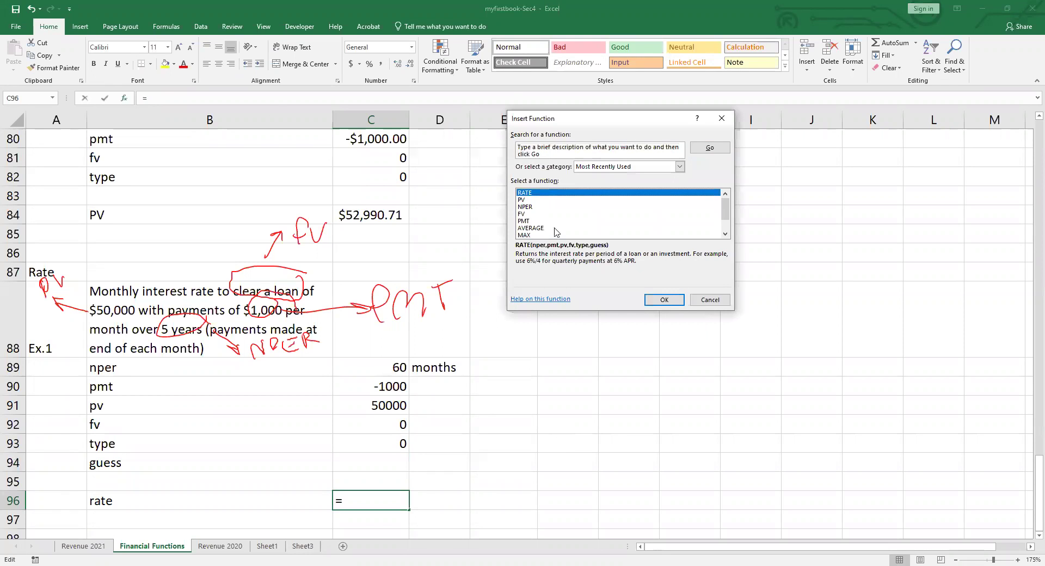
left_click(664, 300)
left_click(375, 362)
key("Tab")
left_click(376, 386)
key("Tab")
left_click(377, 406)
key("Tab")
left_click(380, 430)
key("Tab")
left_click(381, 442)
key("Tab")
left_click(380, 464)
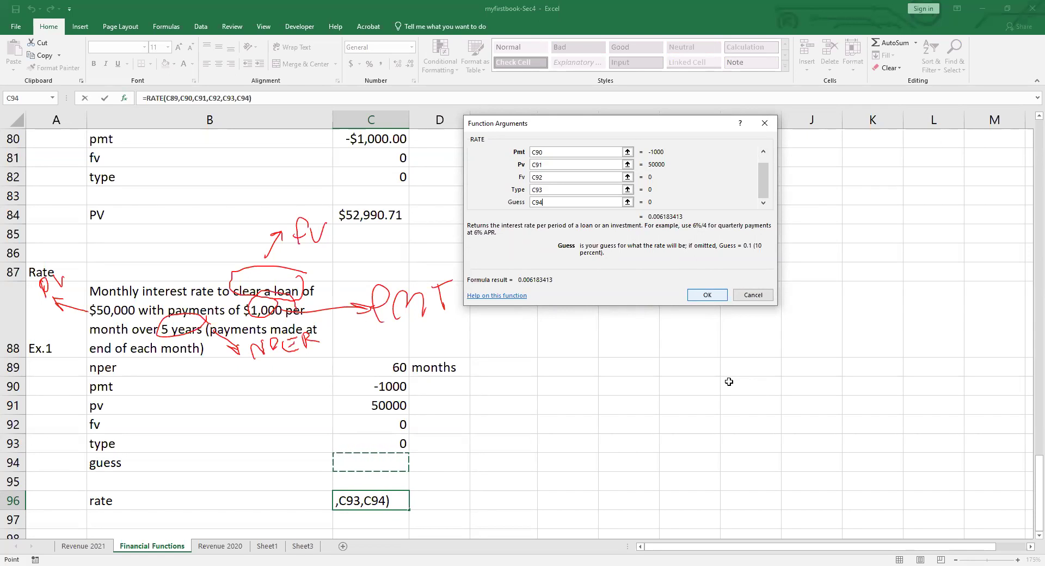
key("Tab")
key("Return")
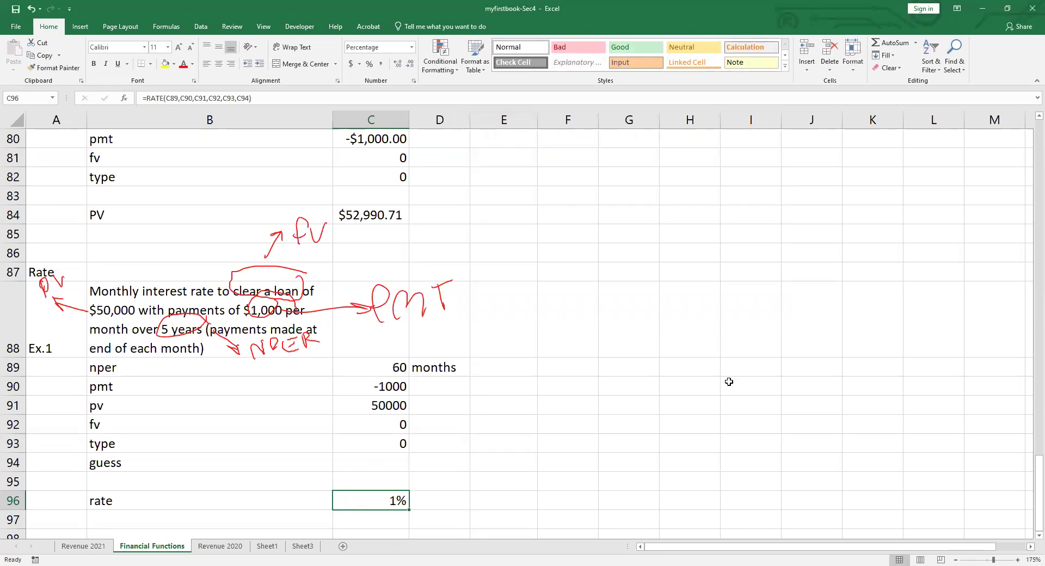
Show the rate in C96 with three decimal places
left_click(398, 64)
left_click(398, 64)
left_click(398, 63)
Add the text "per month" in D96 and "or" in E96 beside the rate result
left_click(431, 505)
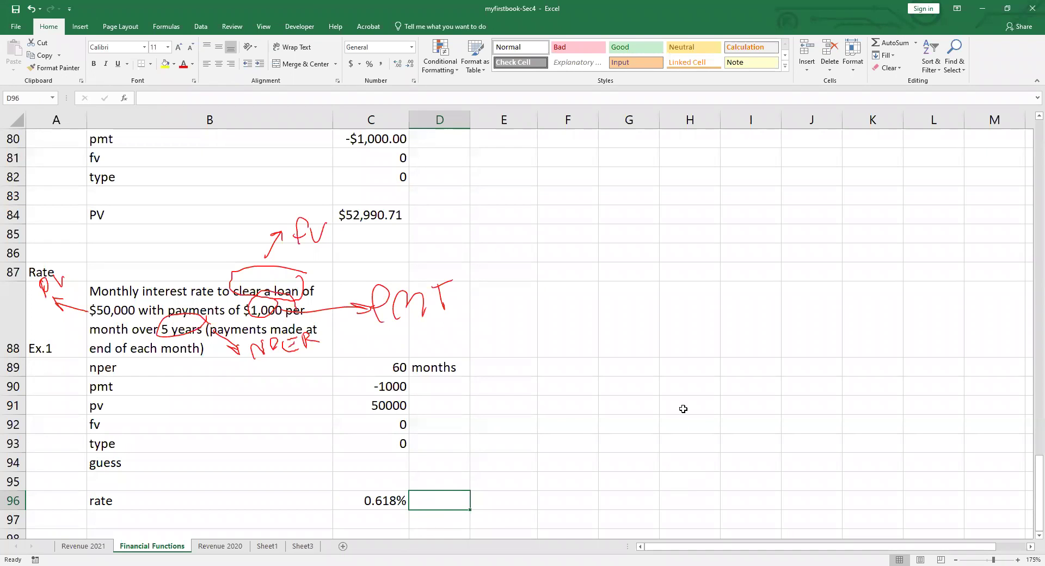
type("per monthg")
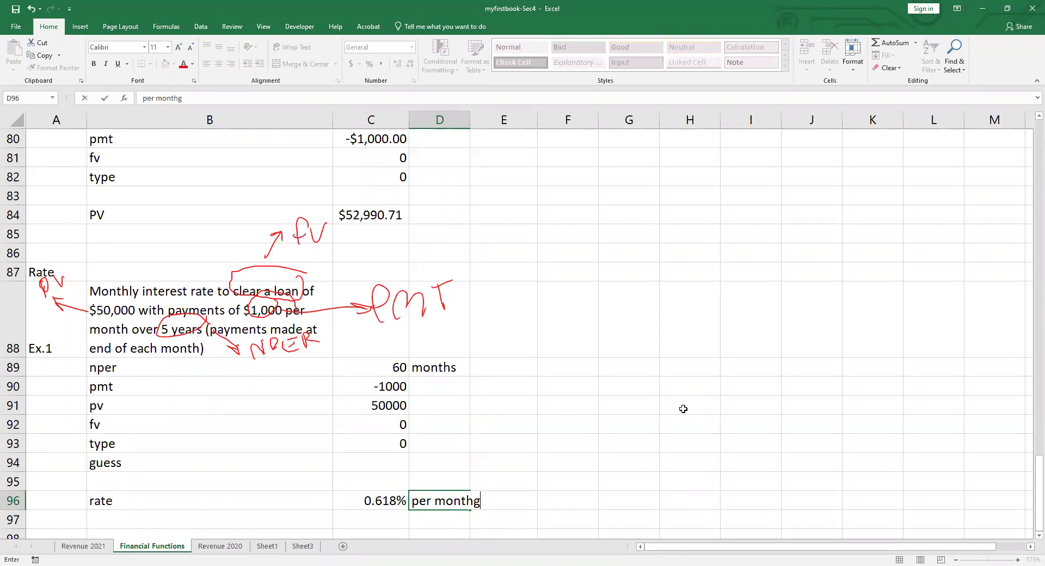
key("BackSpace")
key("Return")
key("Up")
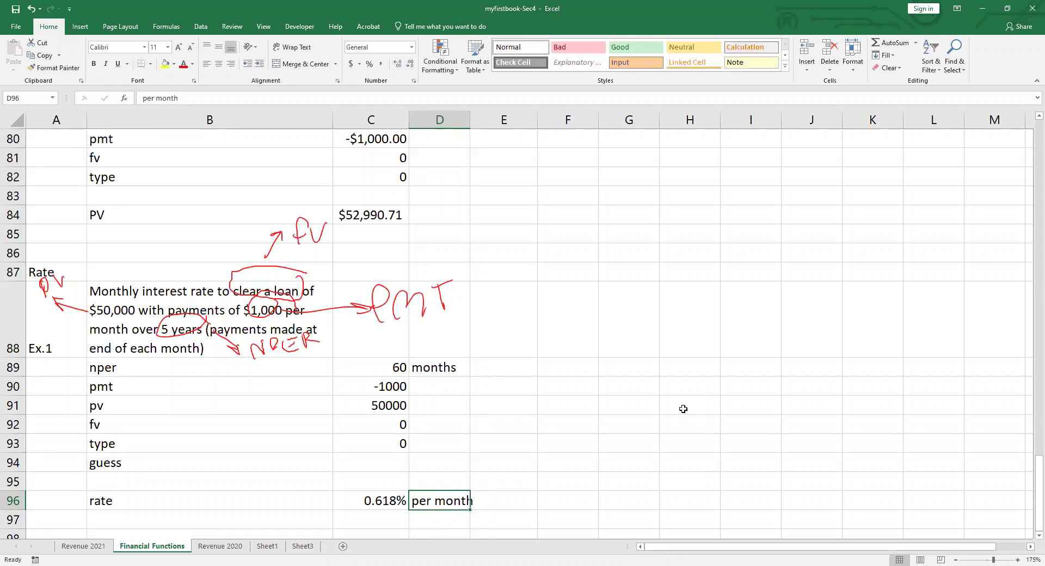
key("Right")
key("Right")
key("Left")
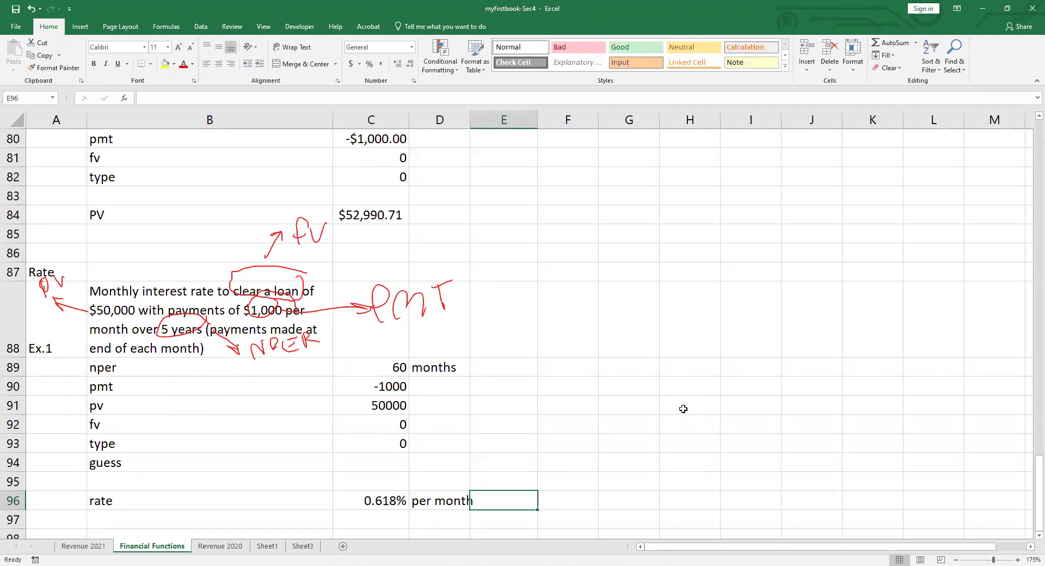
type("or")
key("Tab")
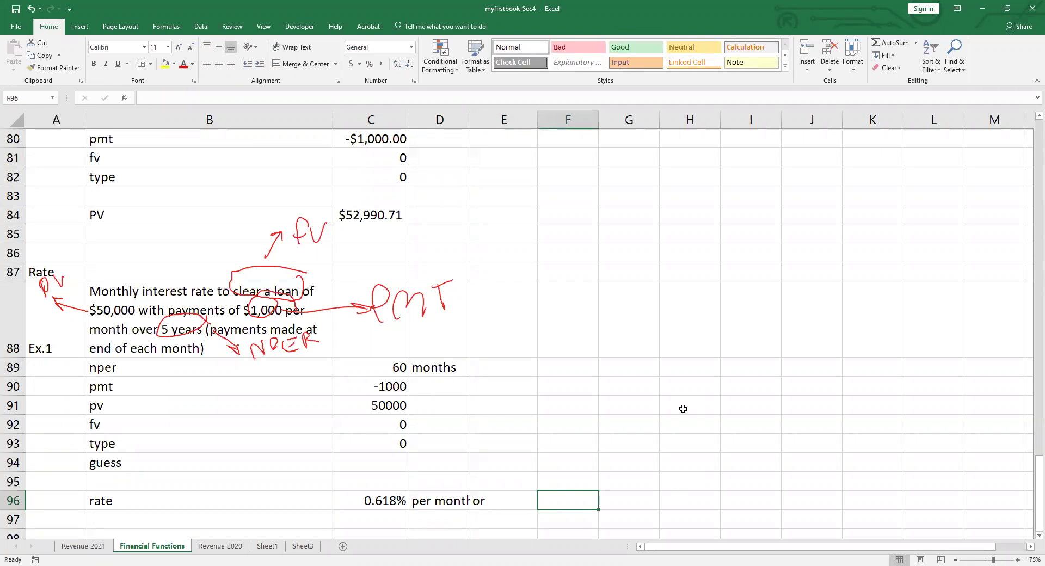
Calculate the yearly rate in F96 with =C96*12 and label it "per year" in G96
type("=")
key("Left")
key("Left")
key("Left")
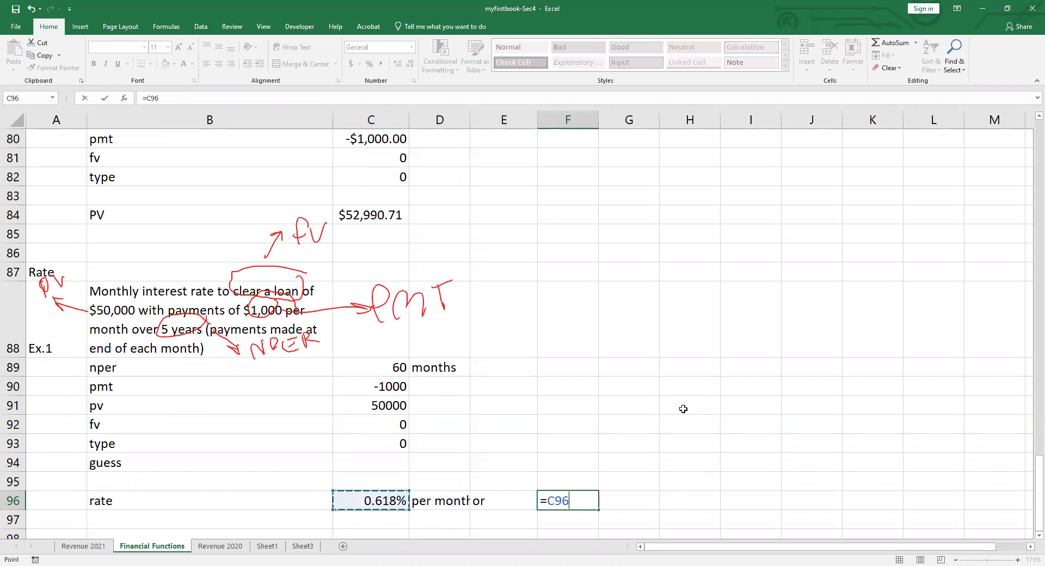
type("*12")
key("Tab")
type("per mon")
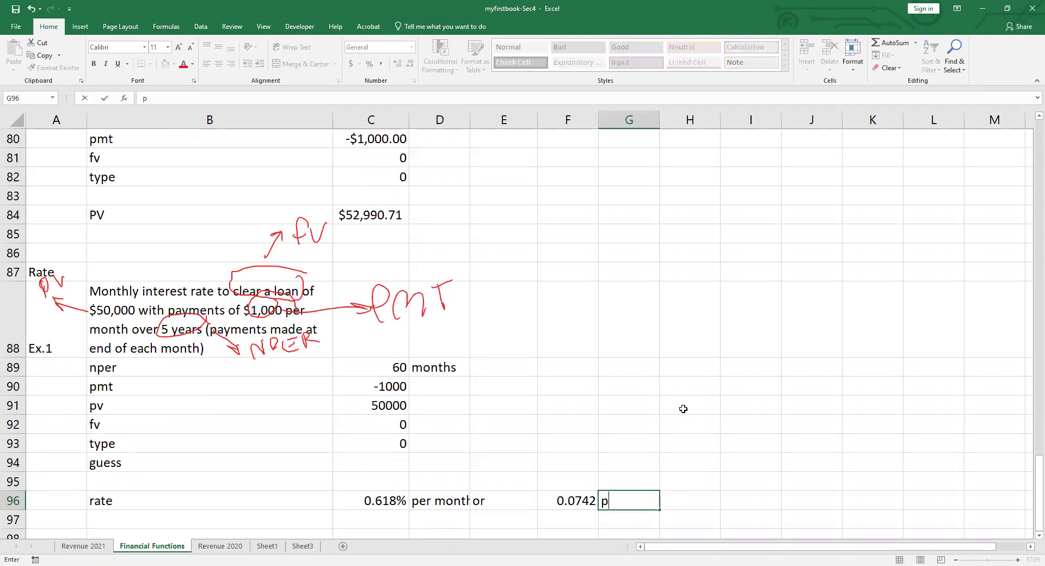
key("BackSpace")
key("BackSpace")
key("BackSpace")
key("BackSpace")
type("y")
type("eas")
key("BackSpace")
type("r")
key("Return")
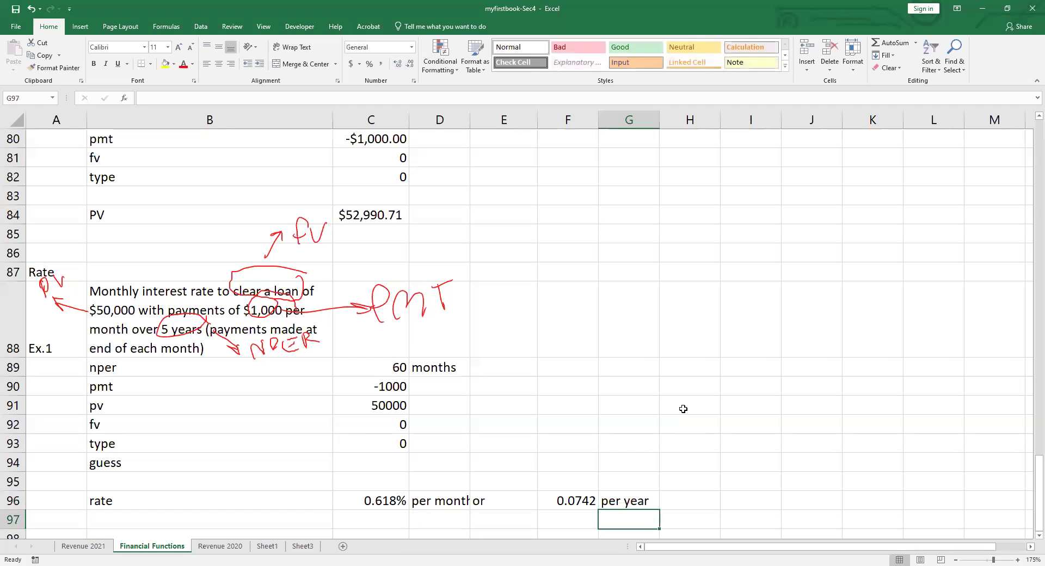
Format the yearly rate in F96 as a percentage with three decimal places
left_click(571, 502)
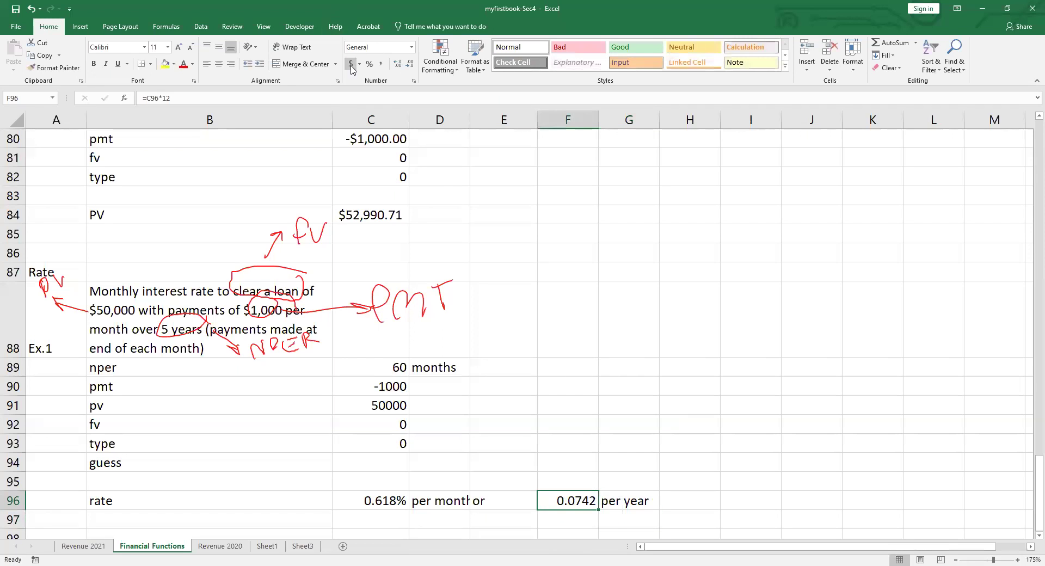
left_click(370, 64)
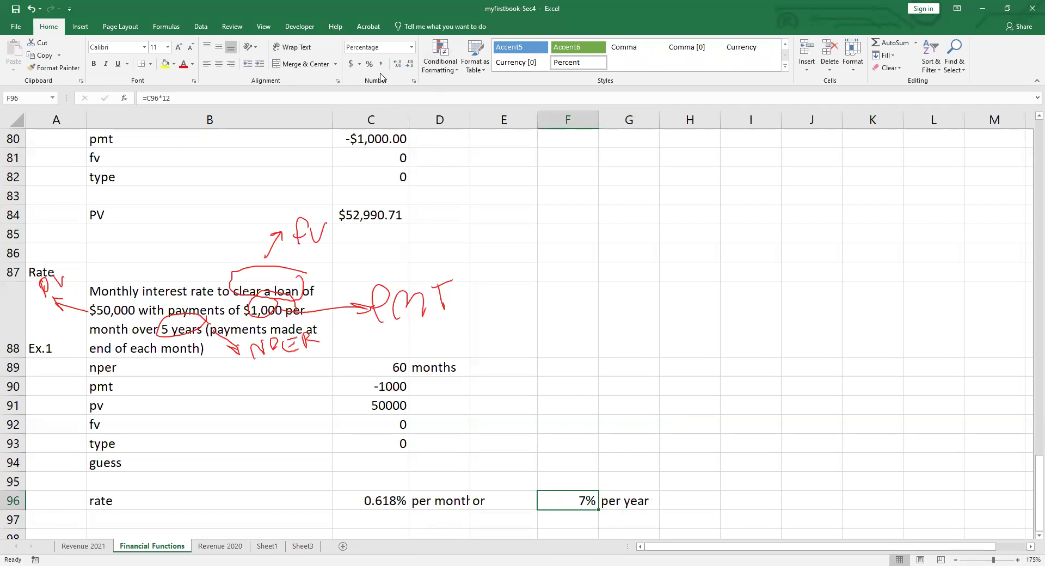
left_click(398, 64)
left_click(398, 63)
left_click(398, 64)
Widen column D slightly so the "per month" text in D96 fits its cell
left_click(390, 500)
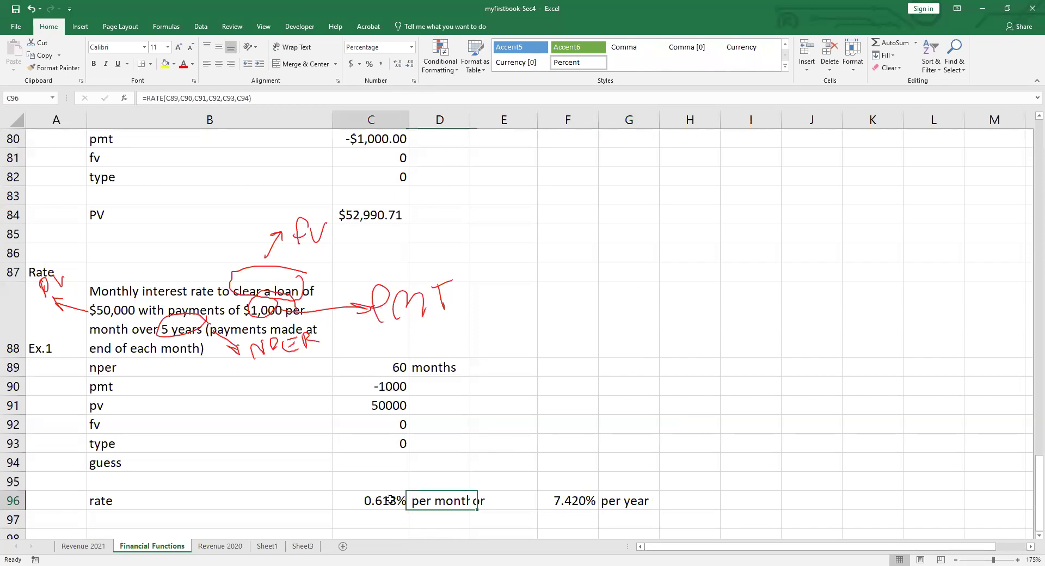
left_click_drag(390, 500, 458, 500)
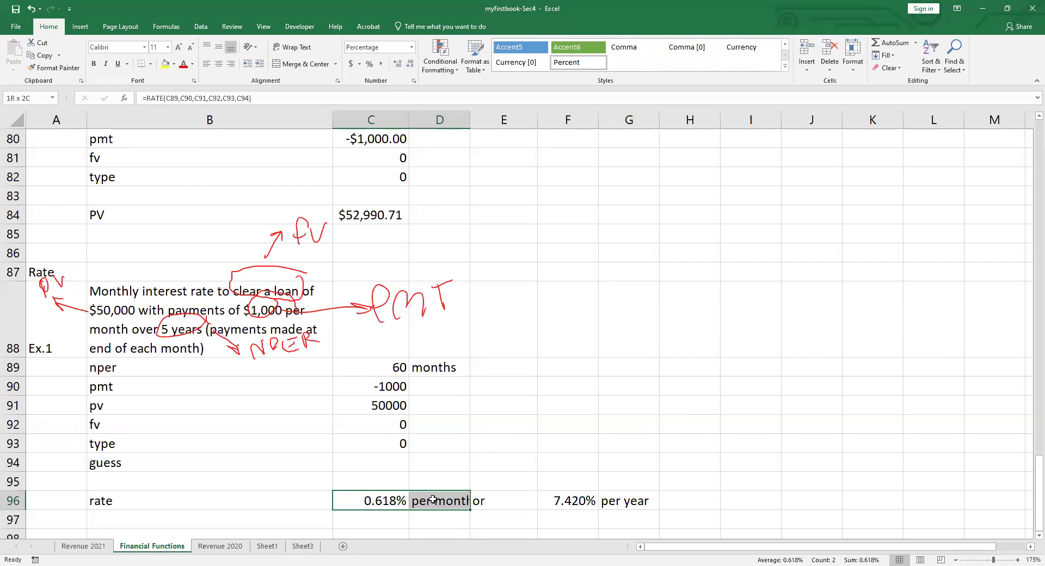
left_click(108, 311)
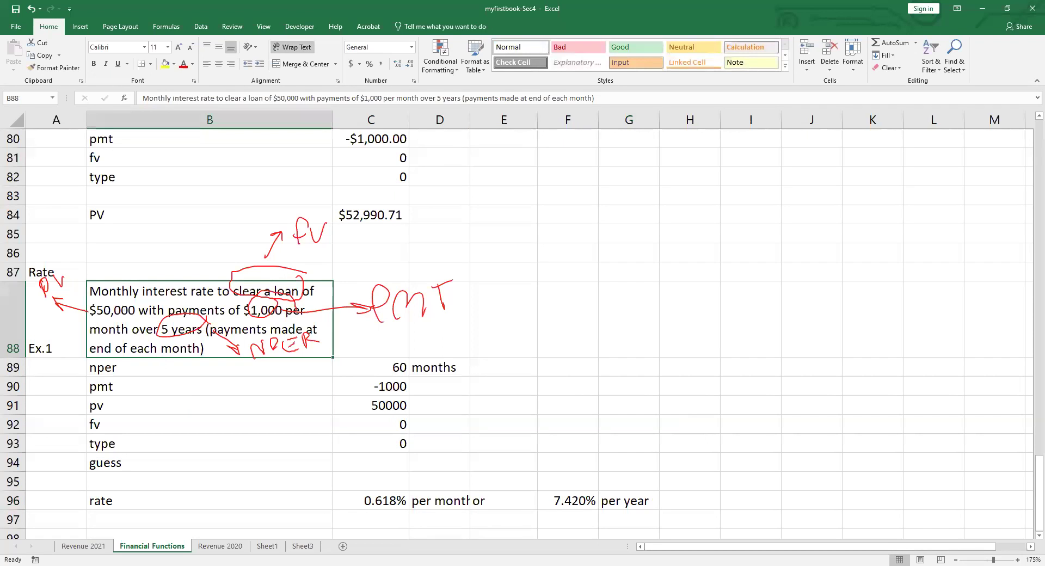
left_click_drag(470, 121, 474, 120)
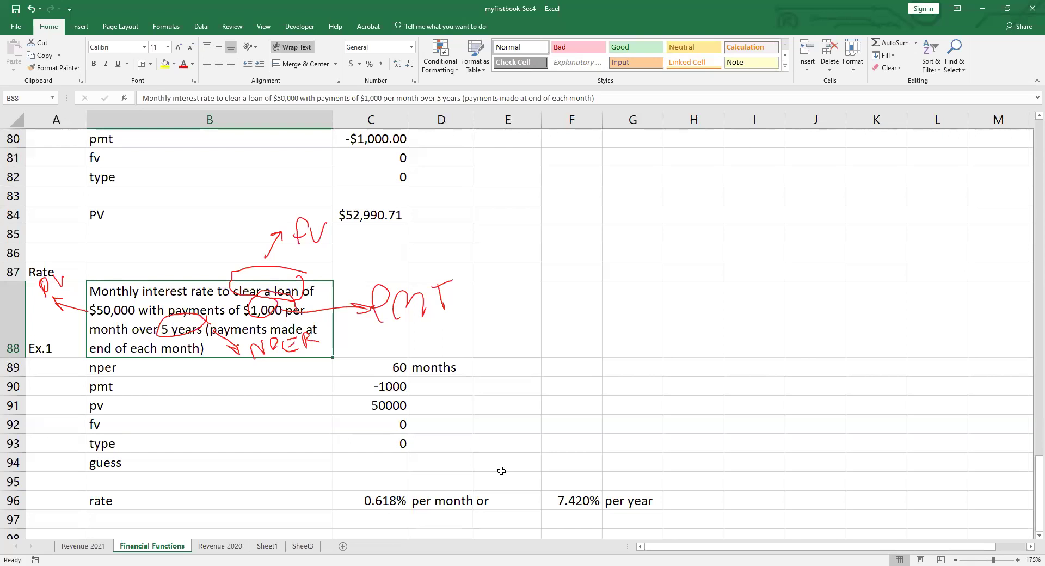
Copy the problem text about the monthly interest rate required to save $20,000 over 2 years and paste it into B99
key("Down")
key("Left")
key("Down")
key("Down")
key("Down")
key("Down")
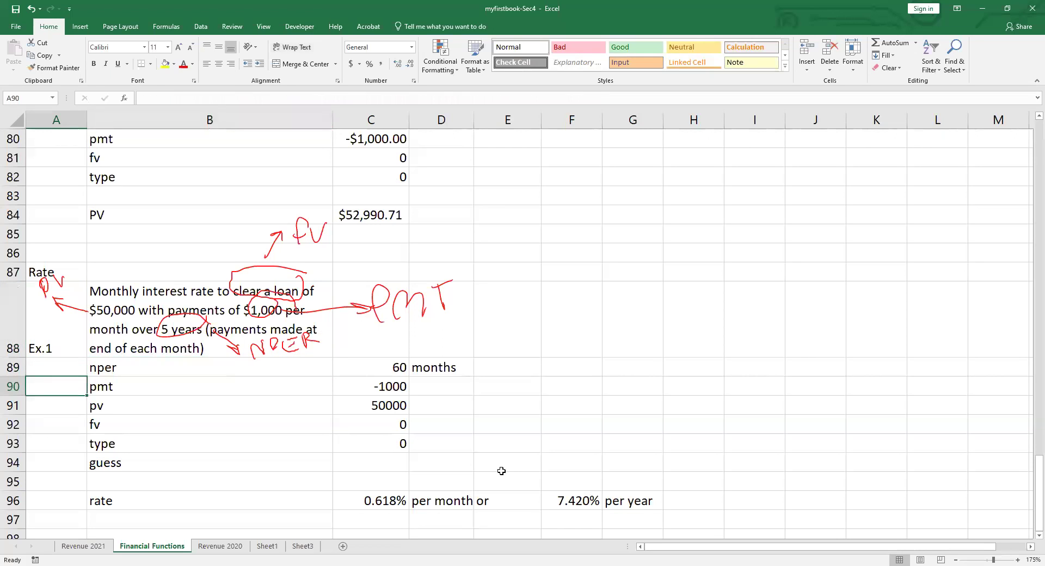
key("Down")
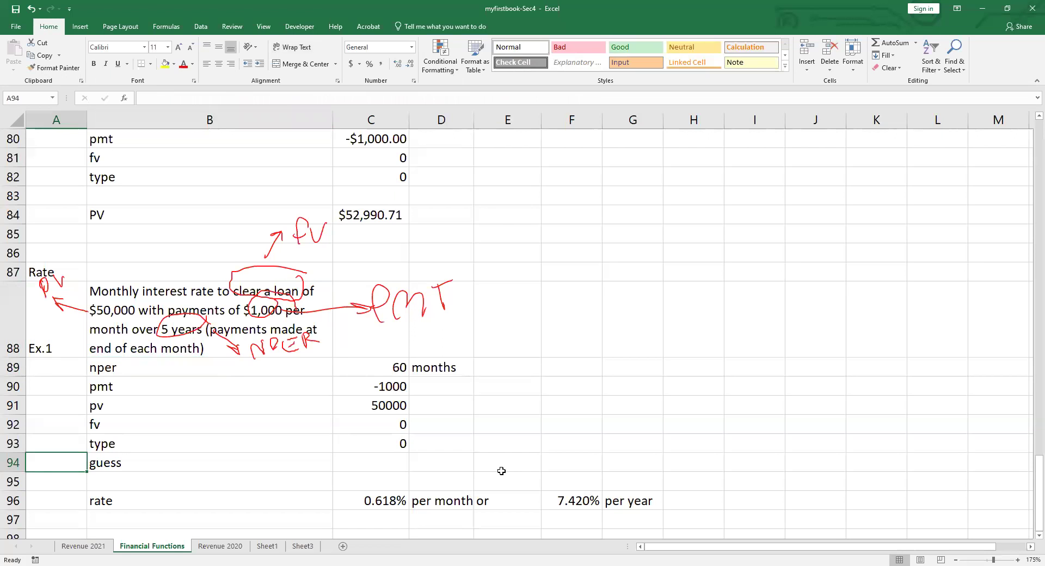
key("Down")
key("Down")
key("Down")
key("Down")
key("Down")
key("Up")
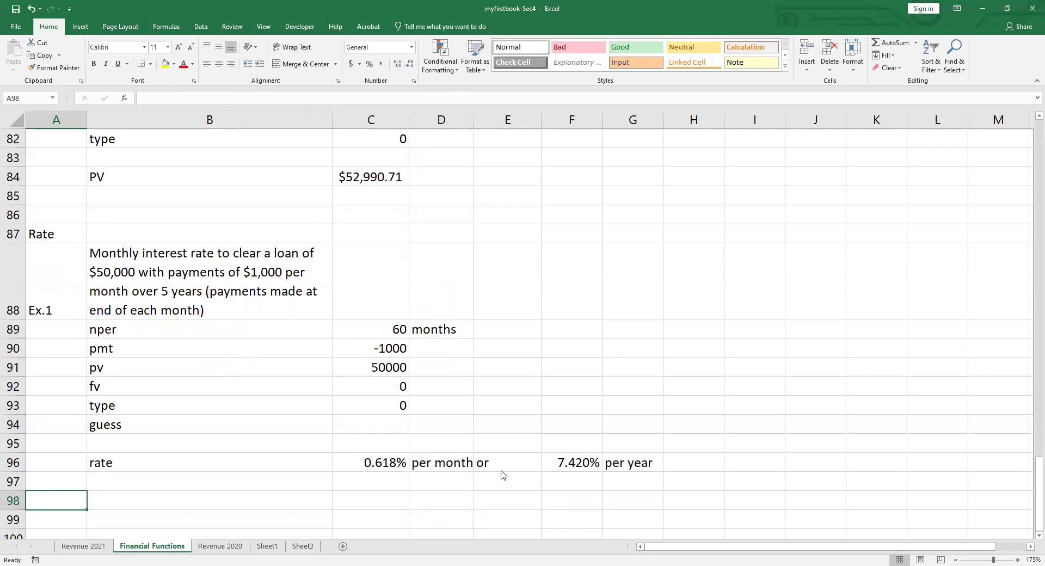
key("ctrl+c")
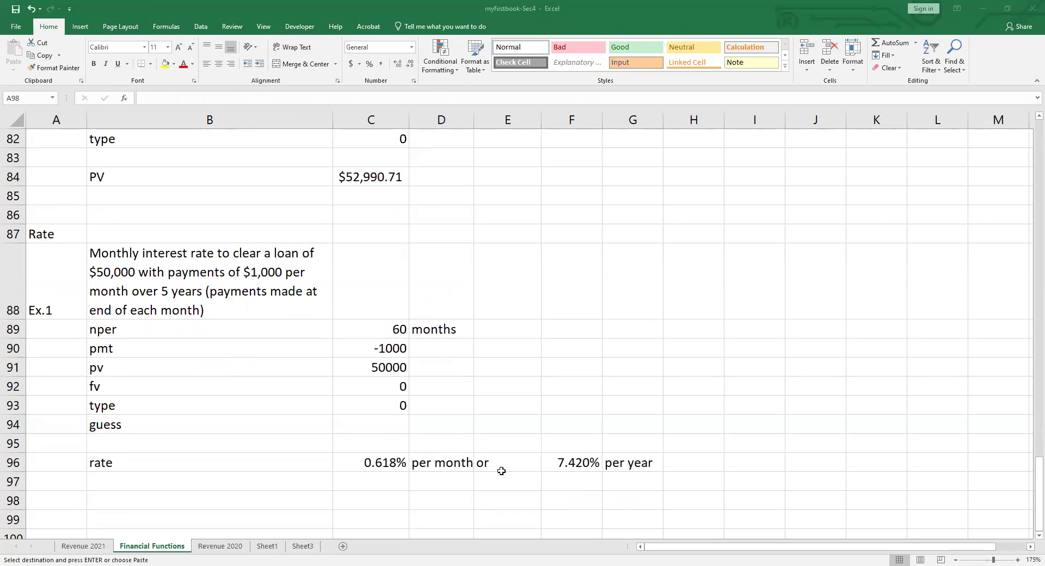
key("Right")
key("Down")
key("ctrl+v")
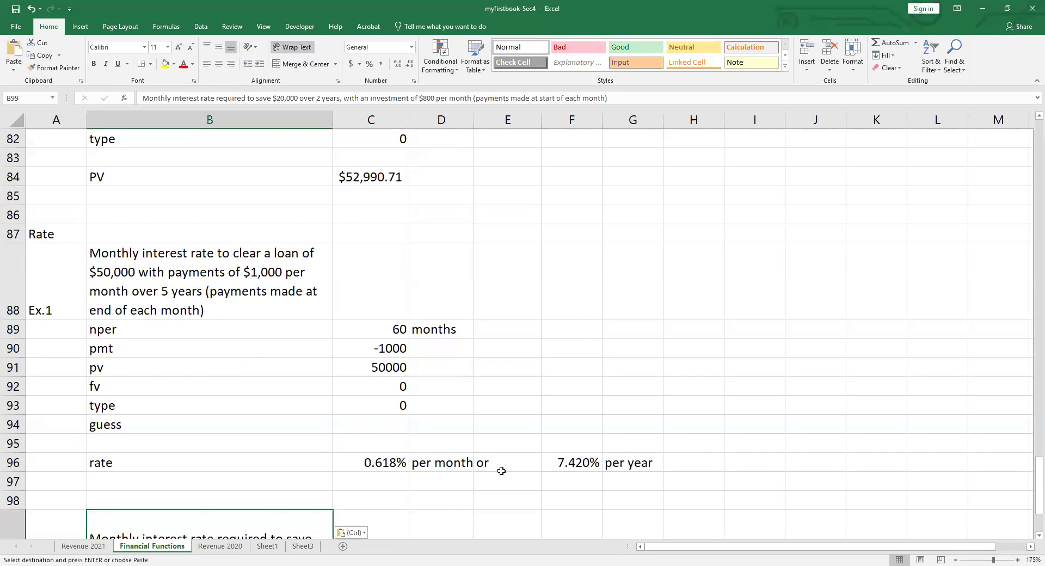
key("Left")
key("ctrl")
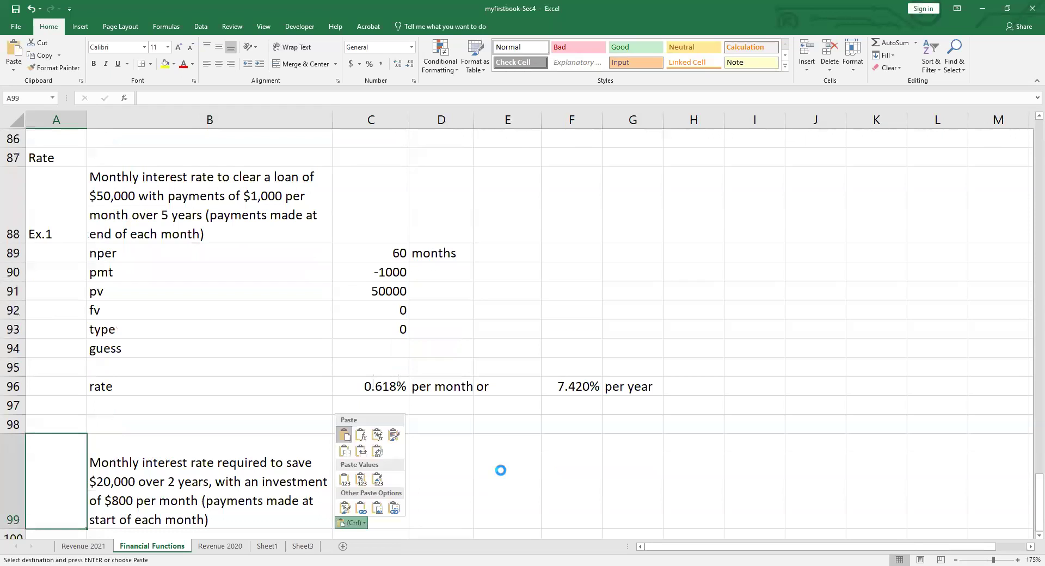
Label the savings example "Ex.2" in A99
key("Escape")
key("Right")
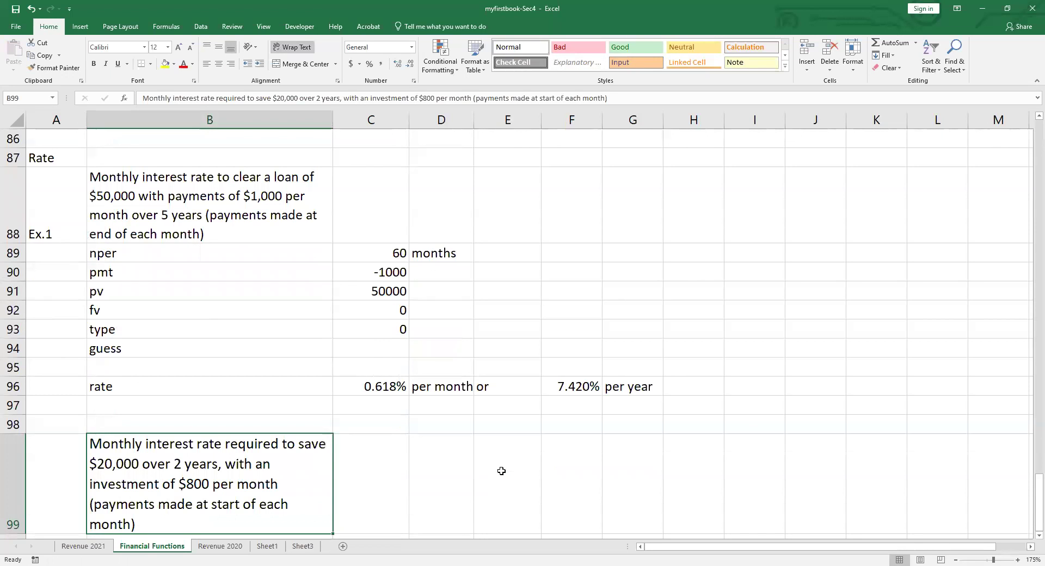
key("Left")
type("Ex.2")
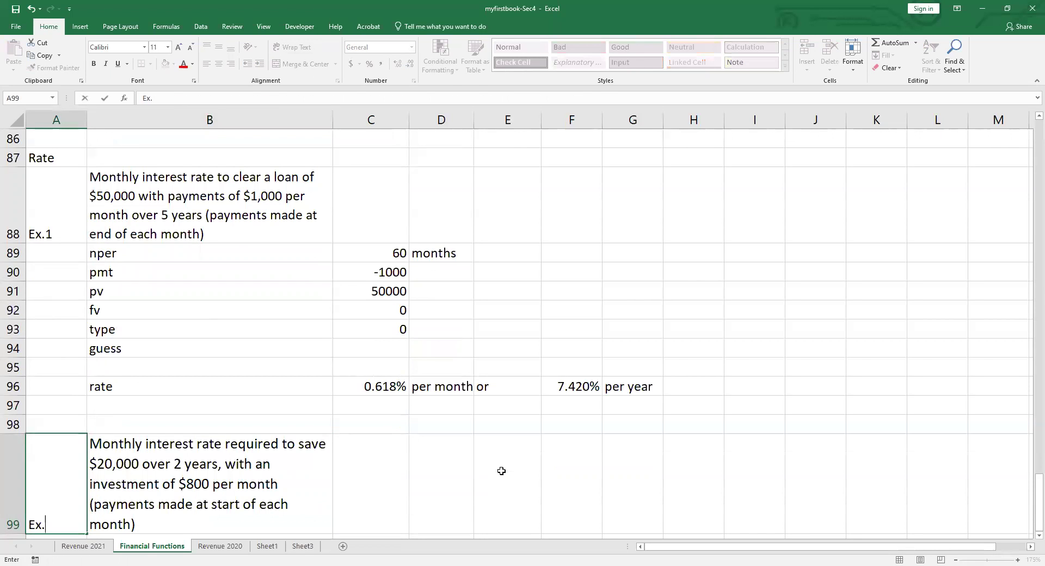
key("Return")
key("Return")
key("Up")
key("Up")
key("Up")
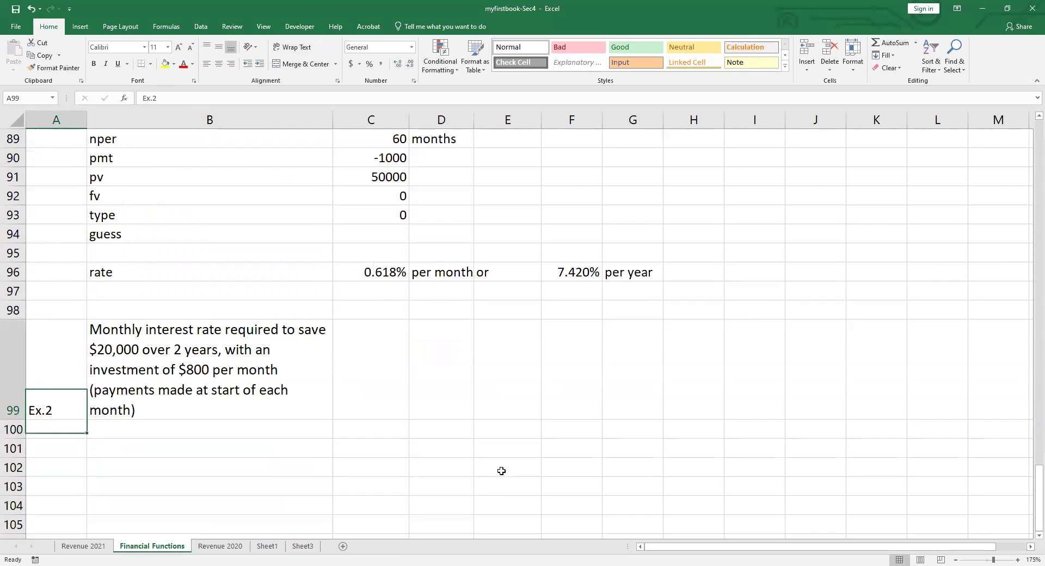
Add the argument labels nper, pmt, pv, fv, type and guess in B100:B105 and the label rate in B107
key("Down")
key("Right")
key("ctrl+c")
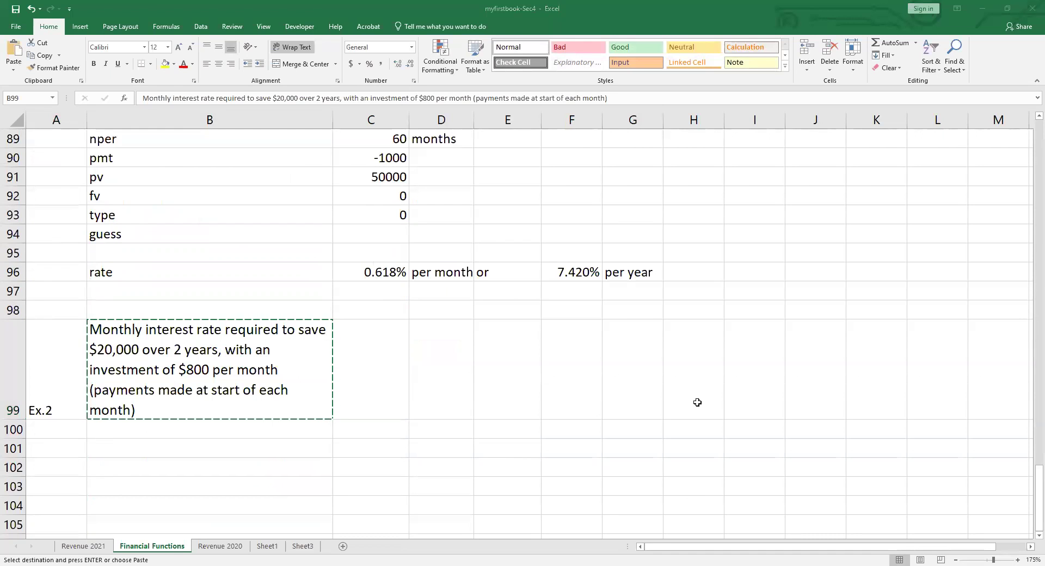
scroll(391, 373, "down", 2)
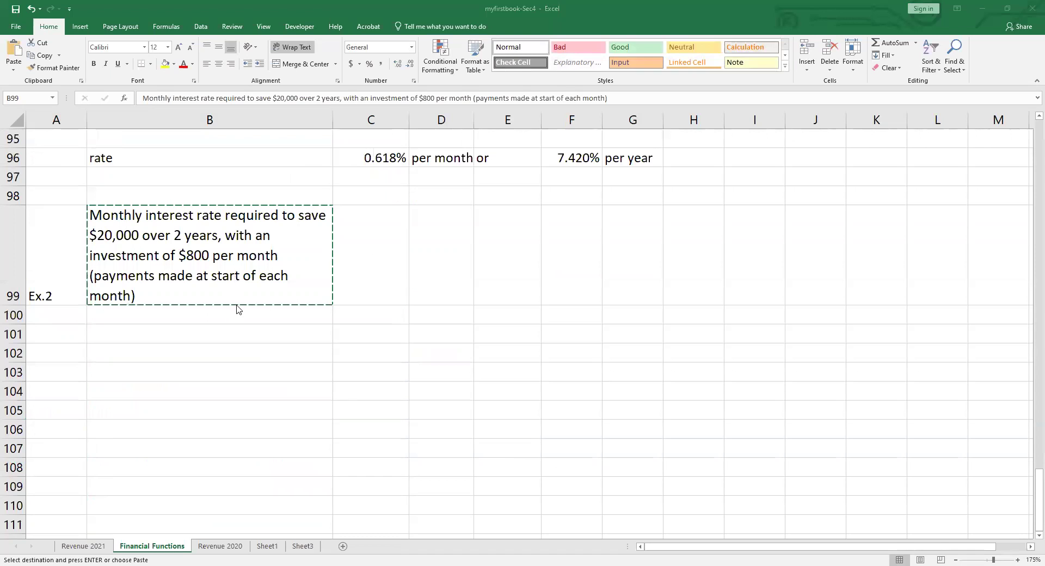
key("Escape")
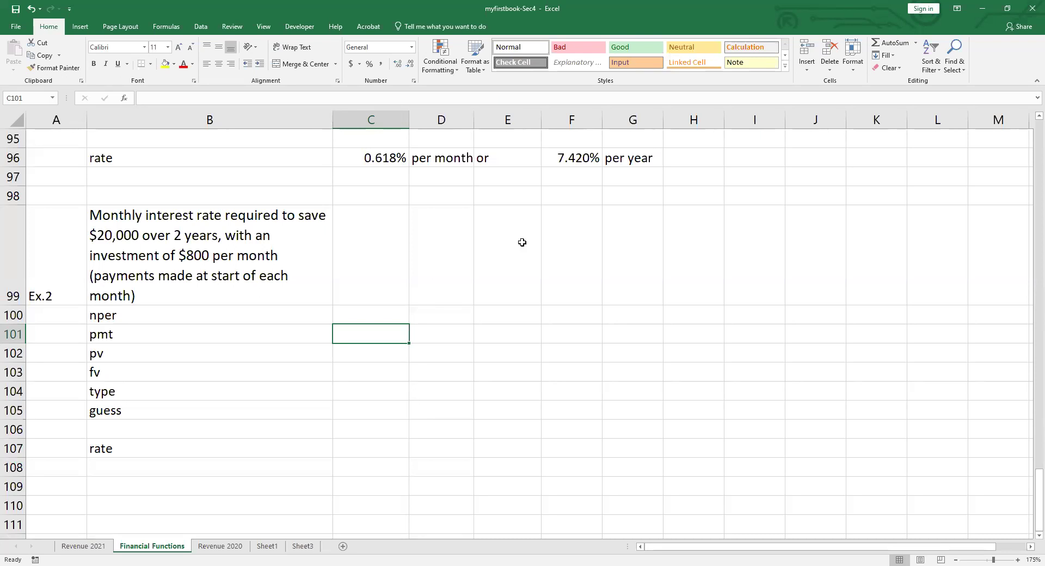
Enter 20000 as the future value (fv) in C103
left_click(468, 316)
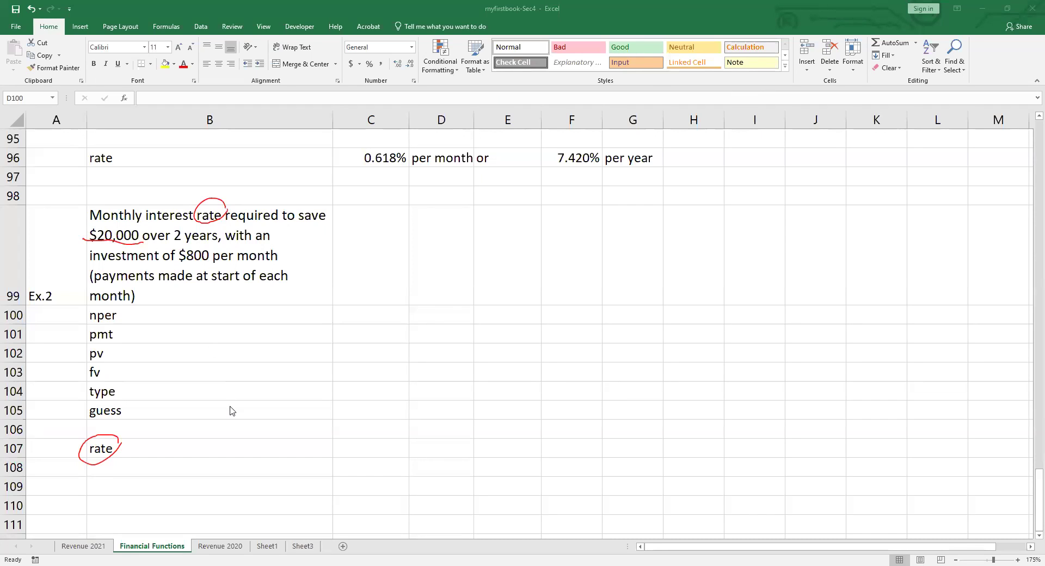
left_click(350, 375)
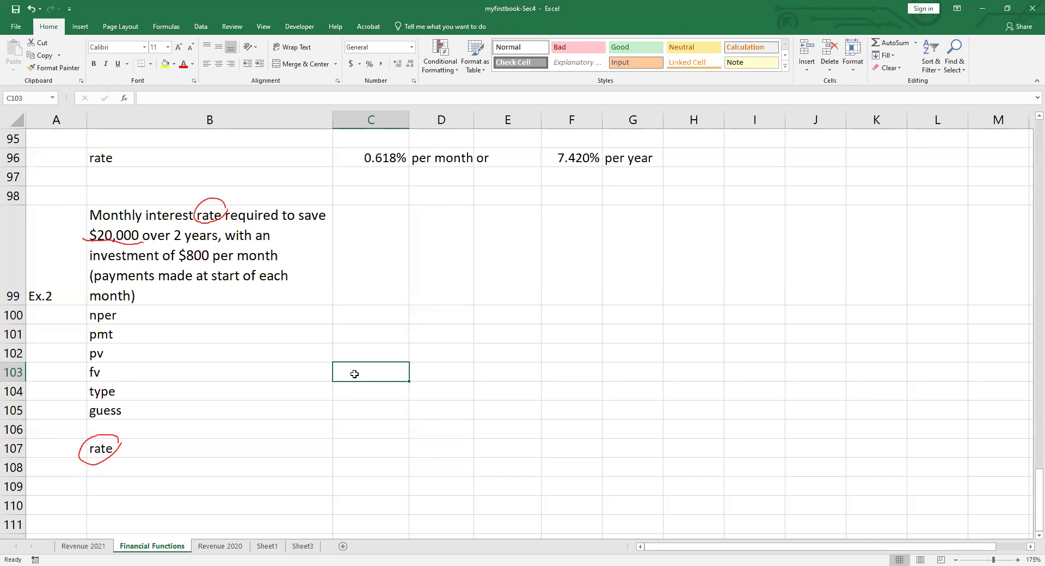
type("2")
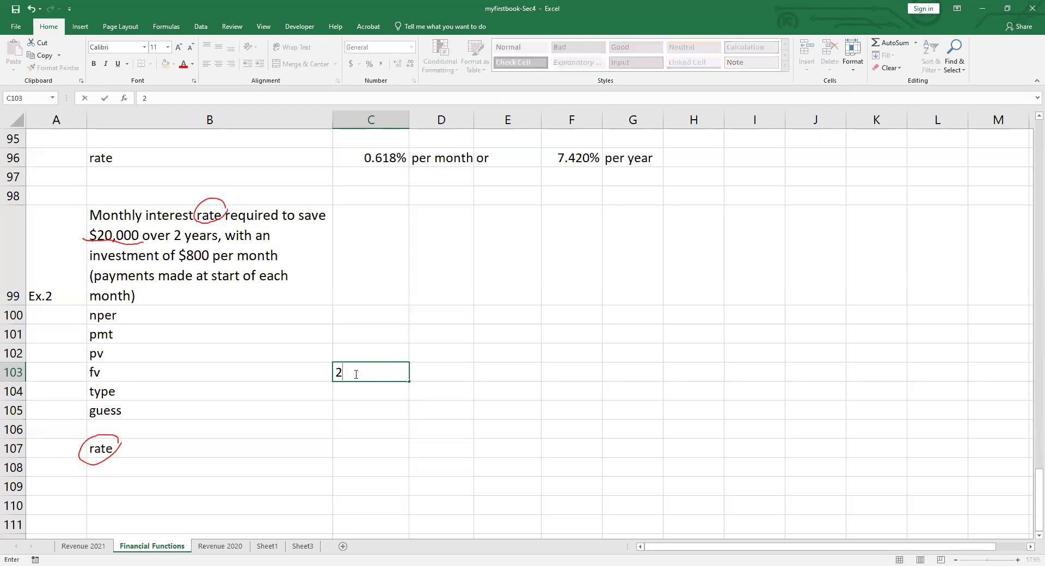
type("00000")
key("Return")
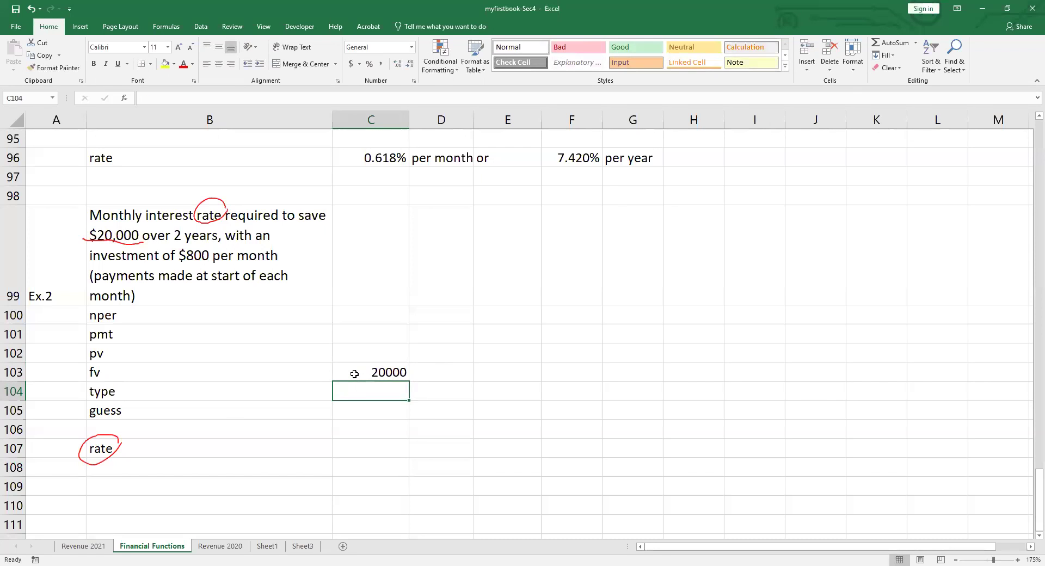
Enter -800 as the monthly payment (pmt) in C101
mouse_move(65, 225)
left_mouse_down()
mouse_move(63, 240)
mouse_move(74, 223)
left_mouse_up()
left_click_drag(63, 232, 85, 223)
key("Up")
key("Up")
key("Up")
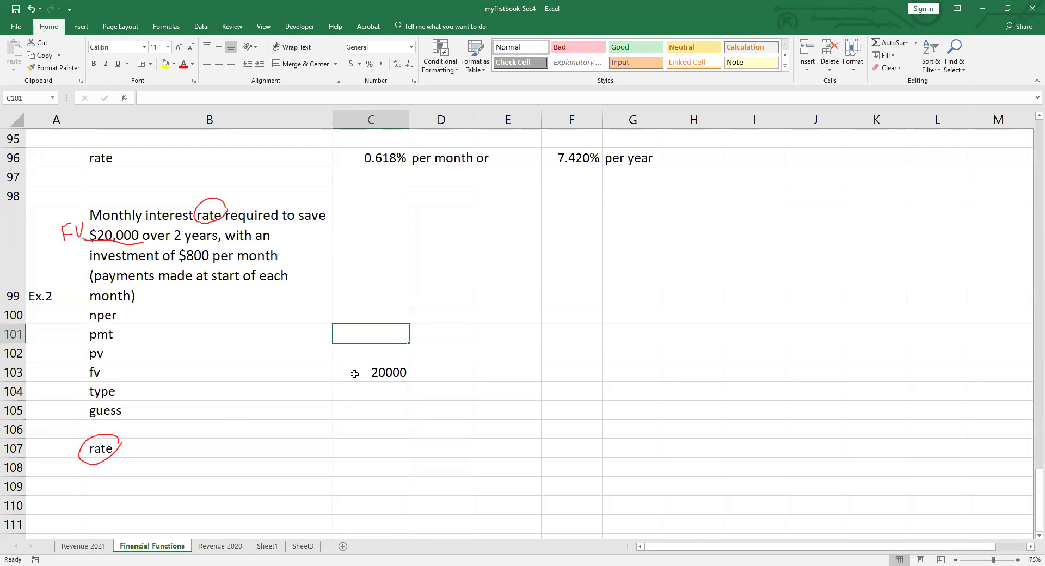
type("-800")
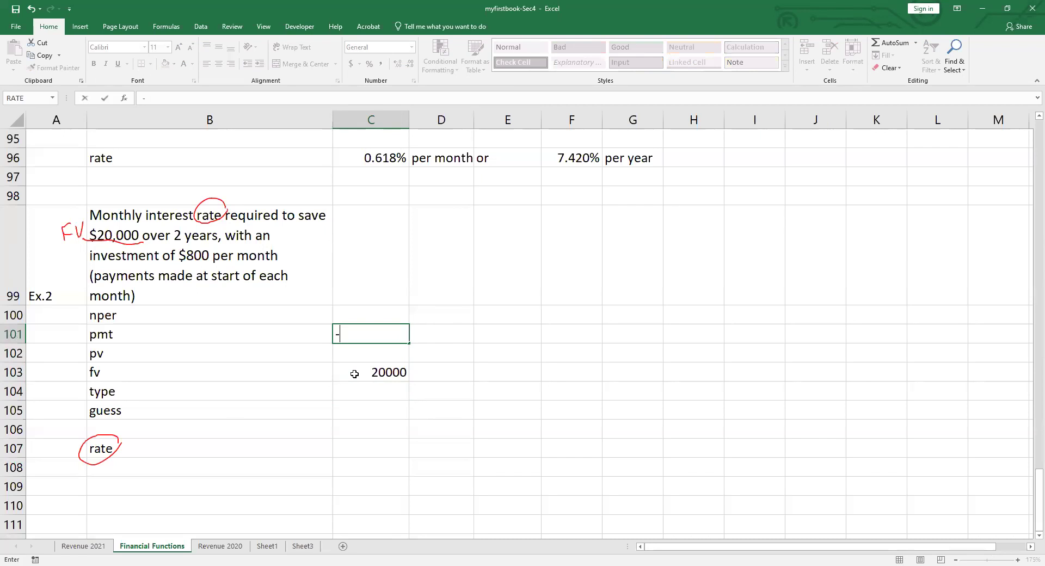
key("Return")
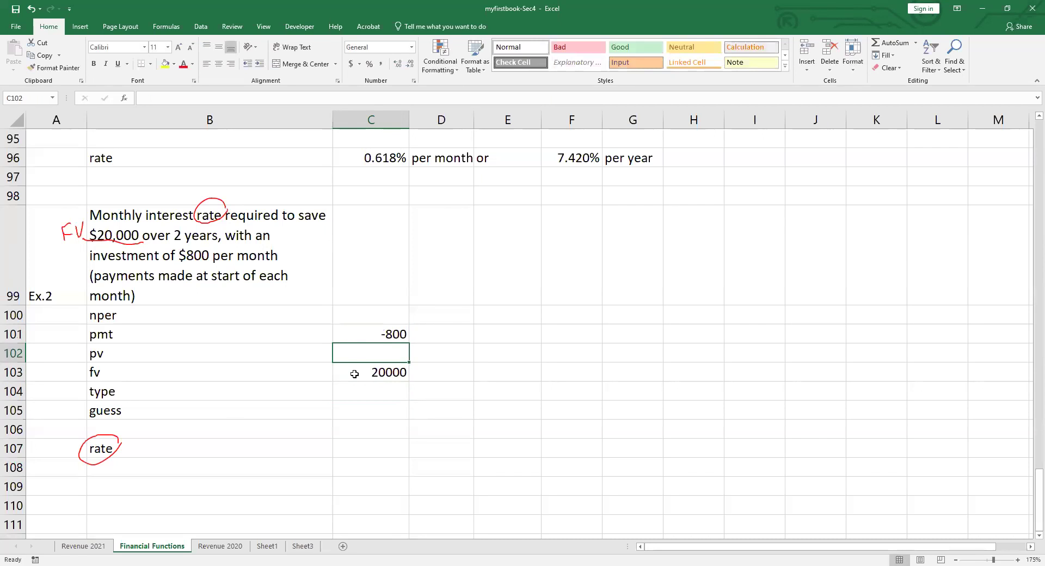
Calculate the number of monthly periods (nper) in C100 with =2*12
mouse_move(218, 251)
left_mouse_down()
mouse_move(307, 235)
mouse_move(329, 247)
mouse_move(358, 221)
left_mouse_up()
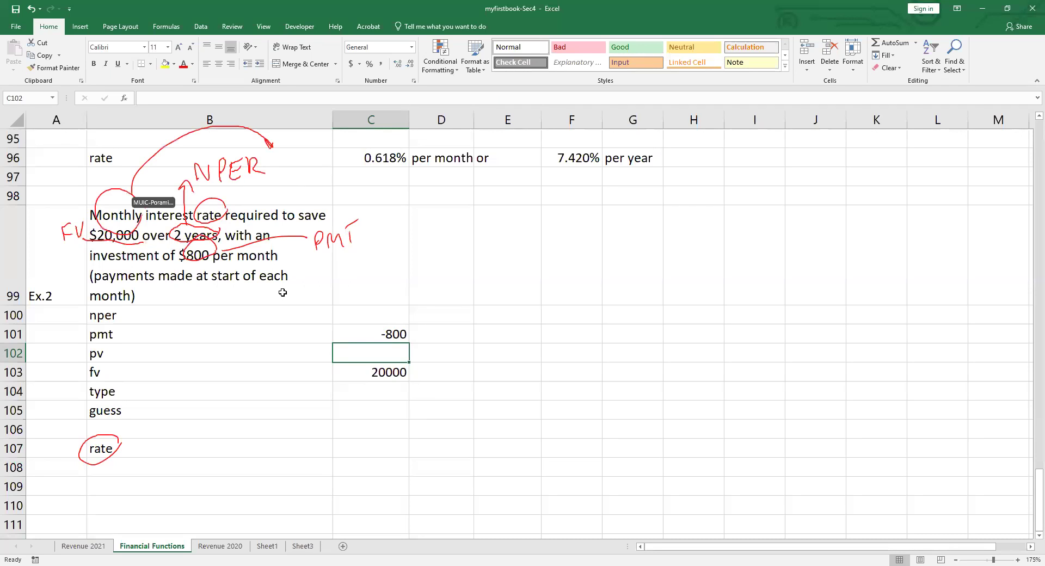
key("Down")
key("Up")
key("Up")
key("Up")
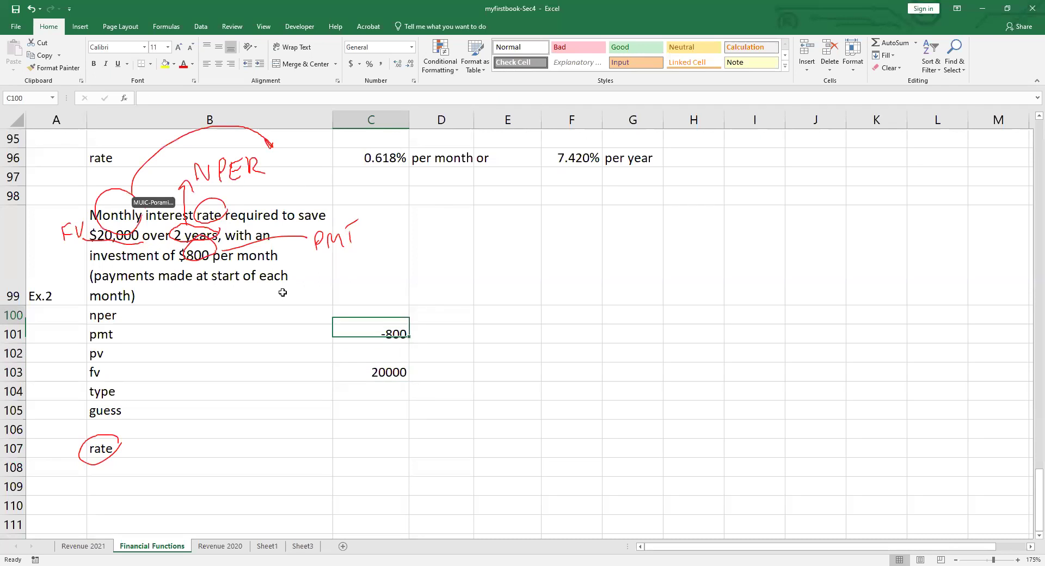
type("=2*12")
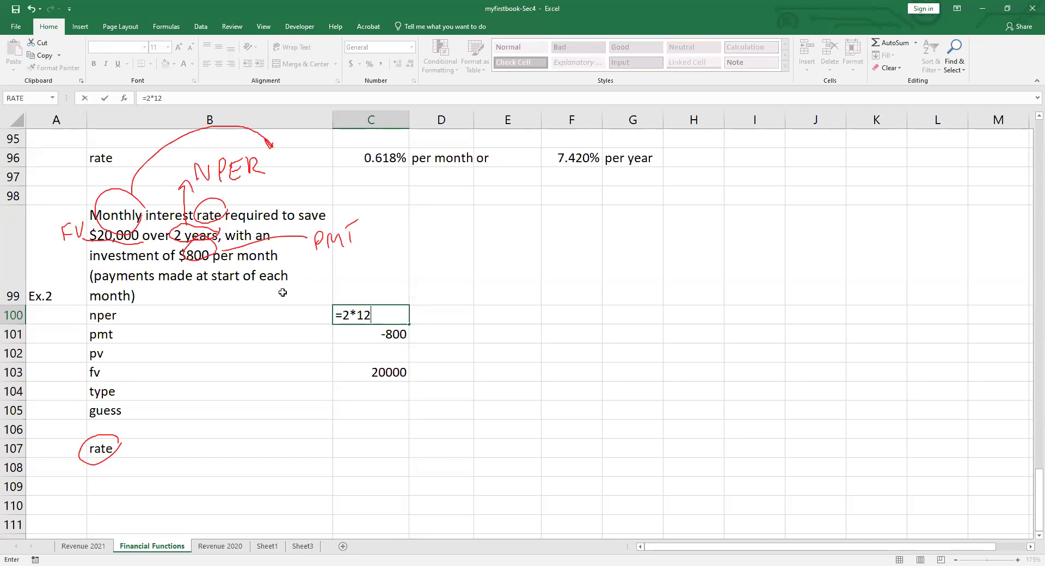
key("Return")
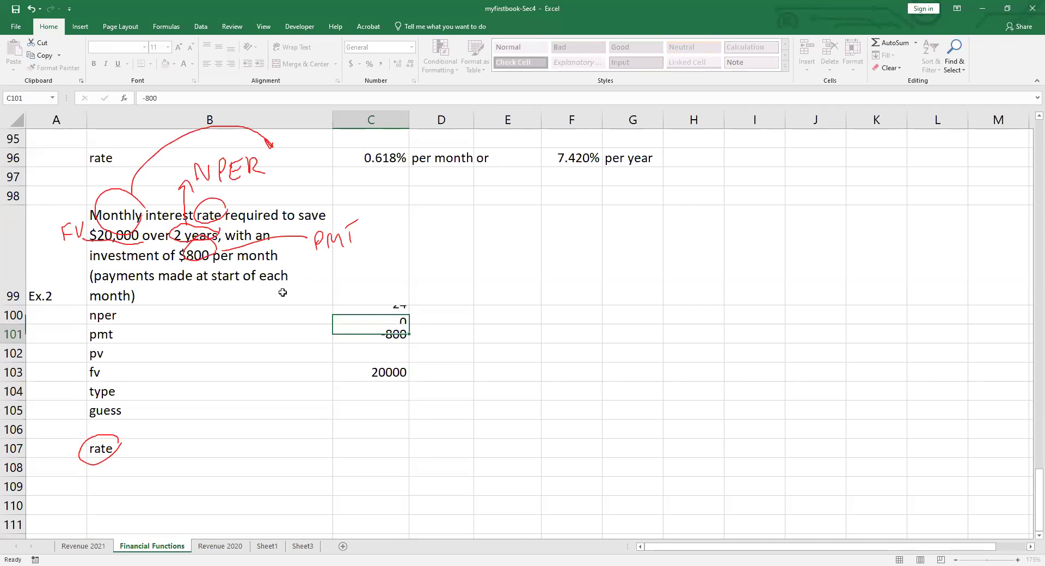
Enter 0 as the present value (pv) in C102 and 1 as the payment type in C104
key("Down")
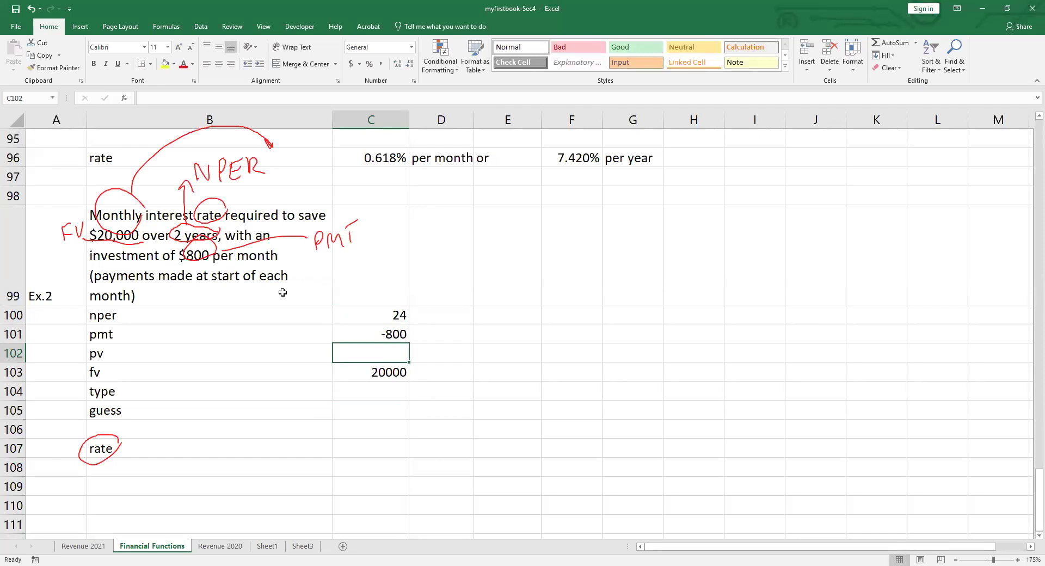
type("0")
key("Return")
key("Return")
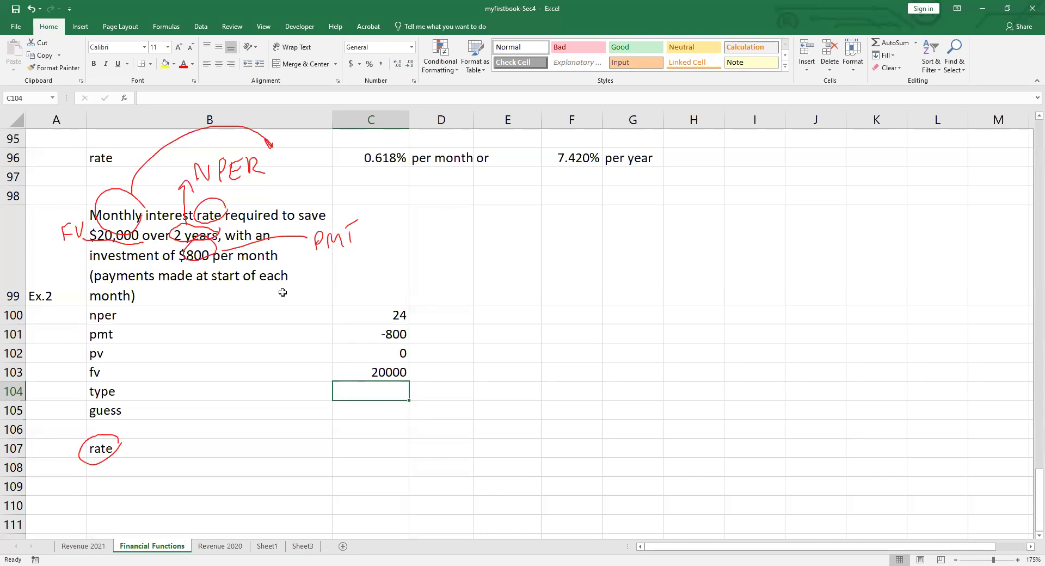
left_click(589, 350)
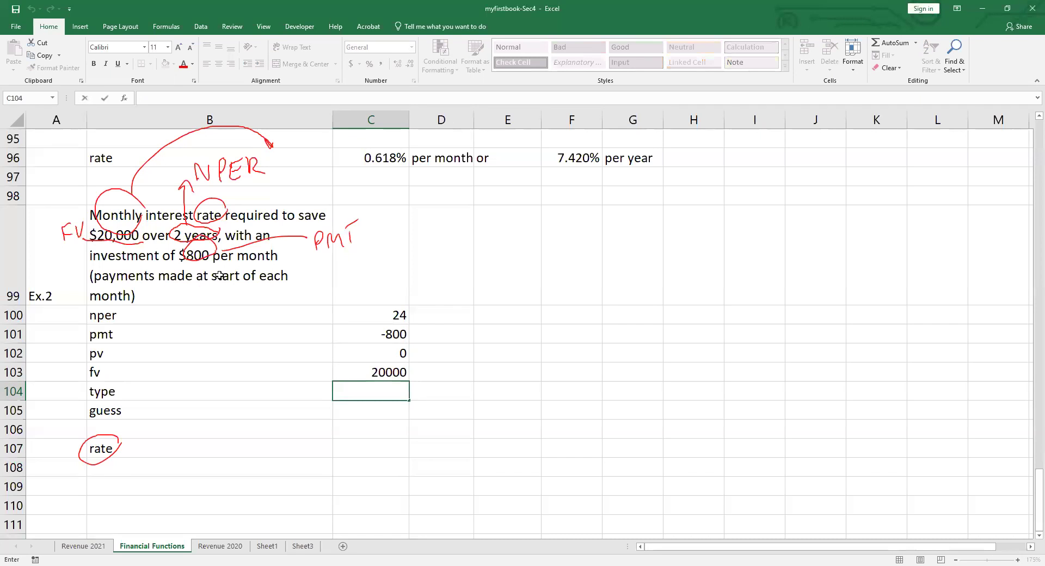
type("1")
key("Return")
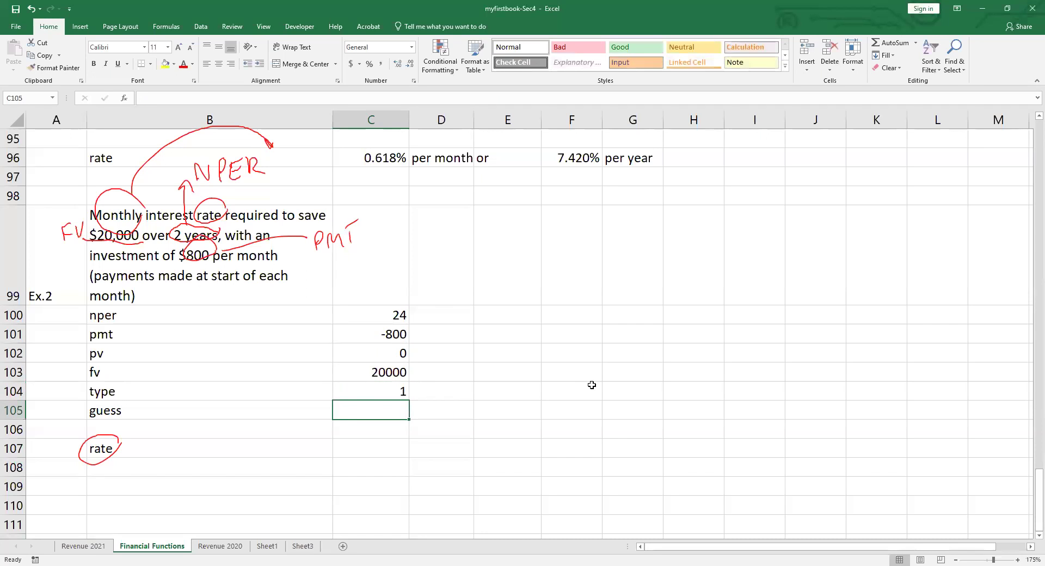
Insert the RATE function in C107 with Nper C100, Pmt C101, Pv C102, Fv C103 and Type C104
left_click(365, 442)
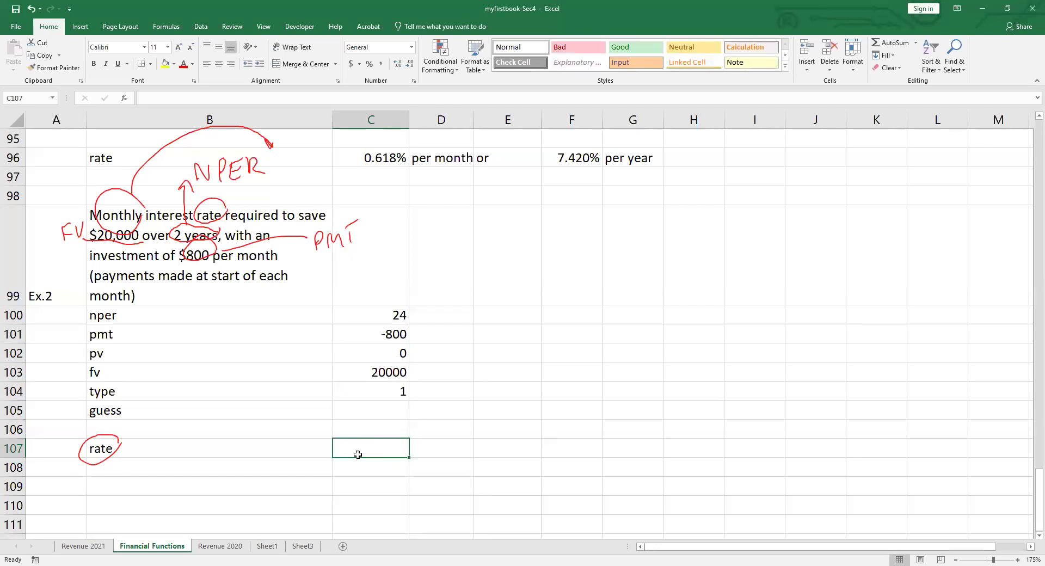
left_click(124, 98)
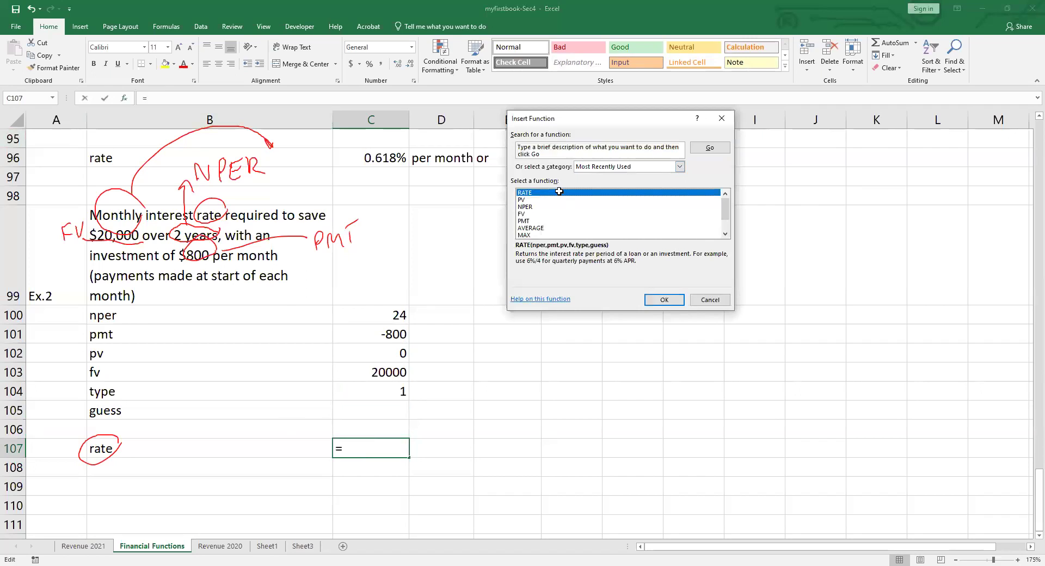
key("Return")
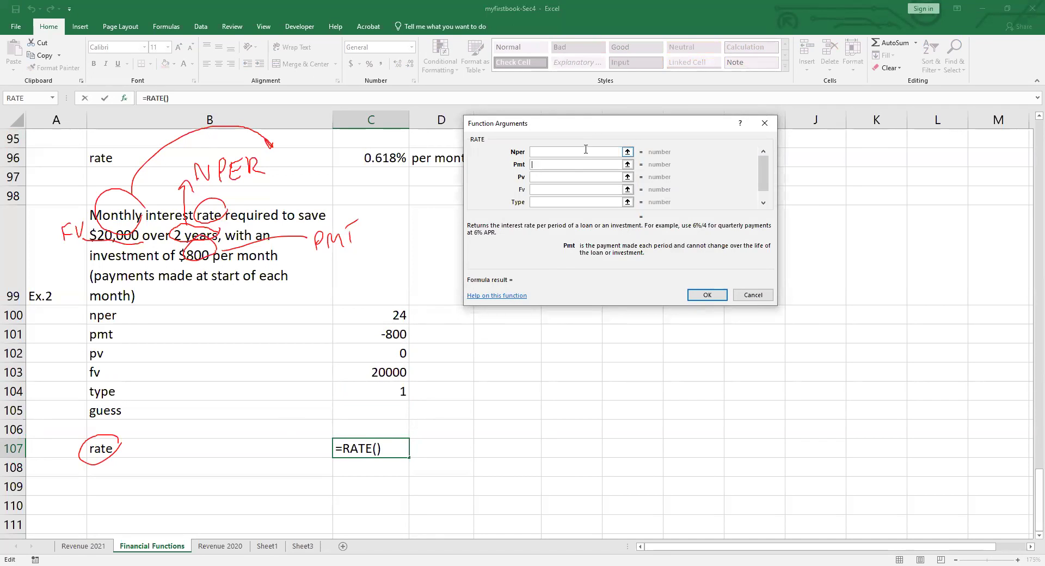
left_click(400, 315)
key("Tab")
left_click(392, 336)
key("Tab")
left_click(392, 357)
key("Tab")
left_click(390, 373)
key("Tab")
left_click(389, 393)
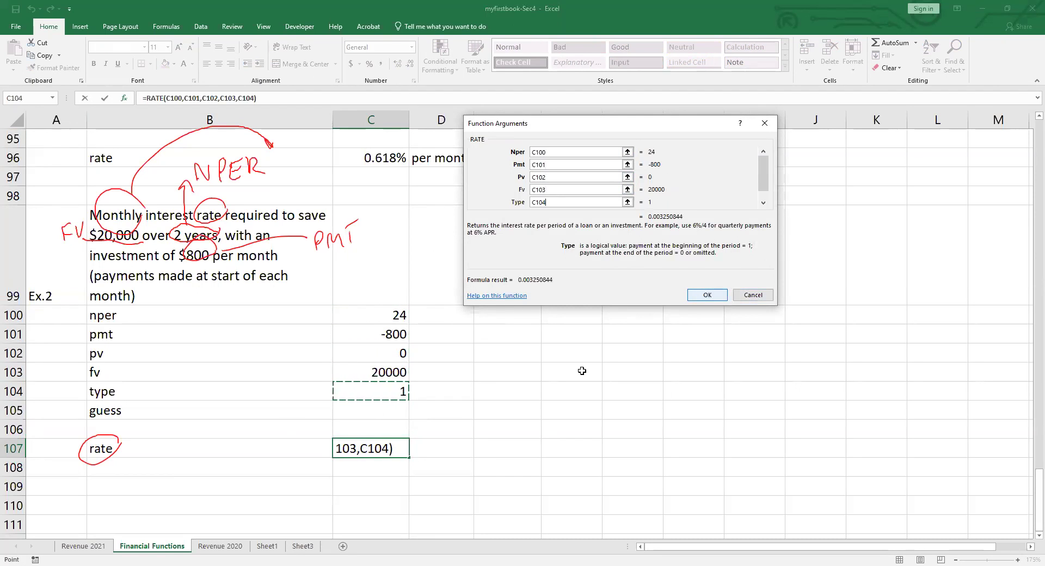
key("Return")
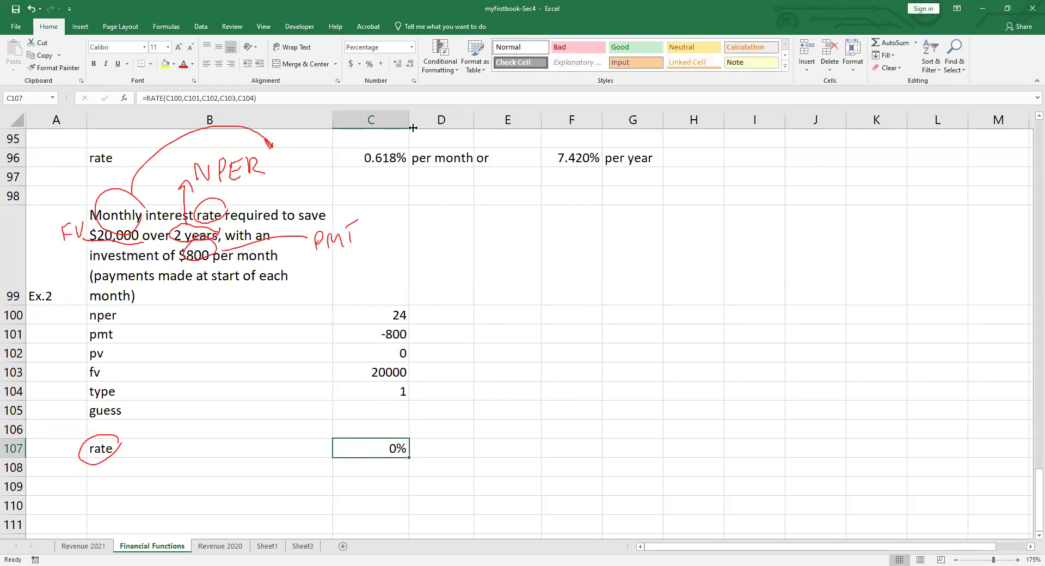
Show the rate percentage in C107 with three decimal places
left_click(398, 64)
left_click(398, 64)
left_click(398, 64)
Label the calculated rate "per month" in D107
left_click(431, 449)
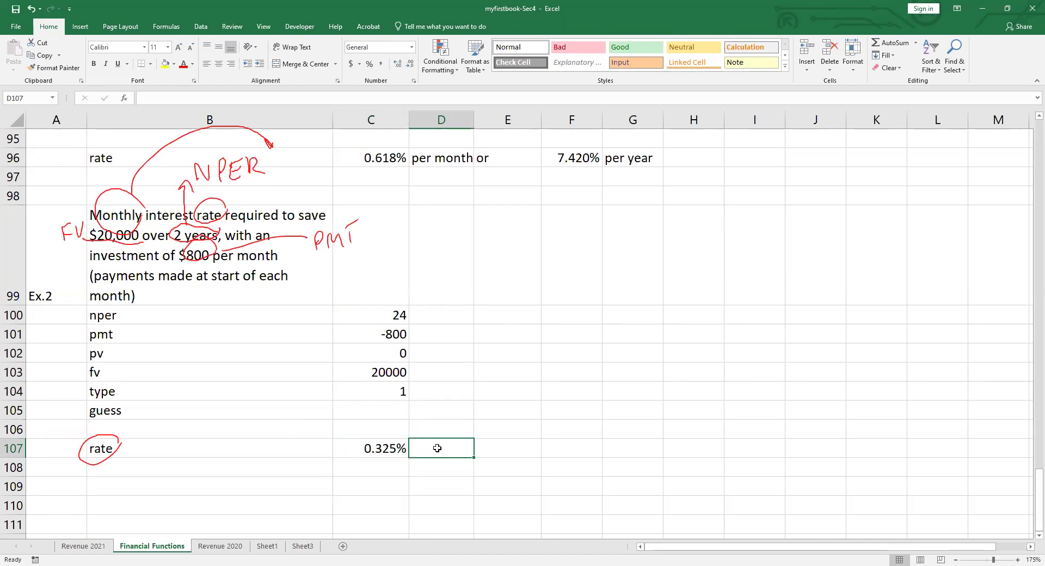
type("per")
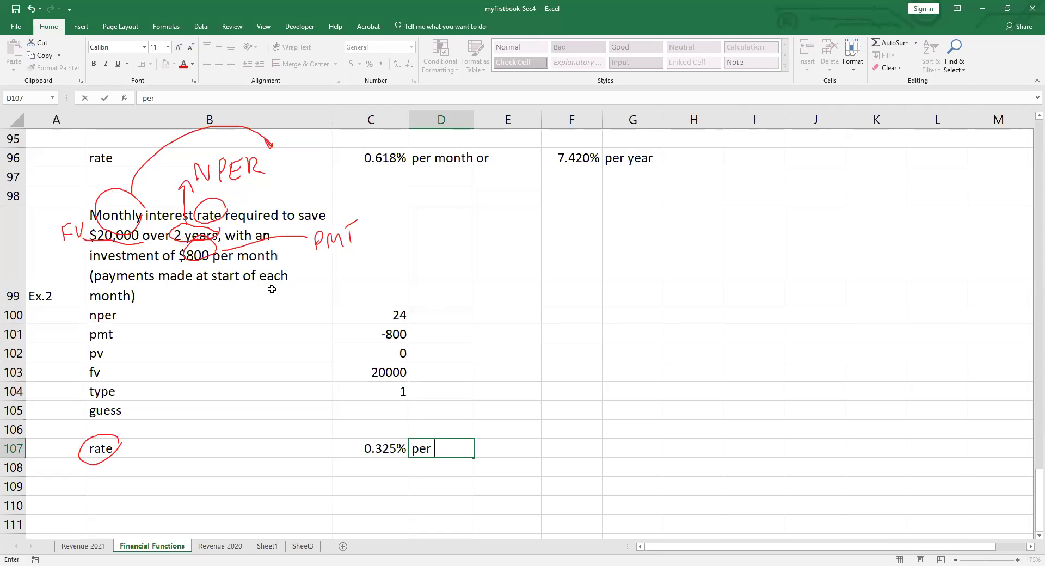
type("month")
key("Return")
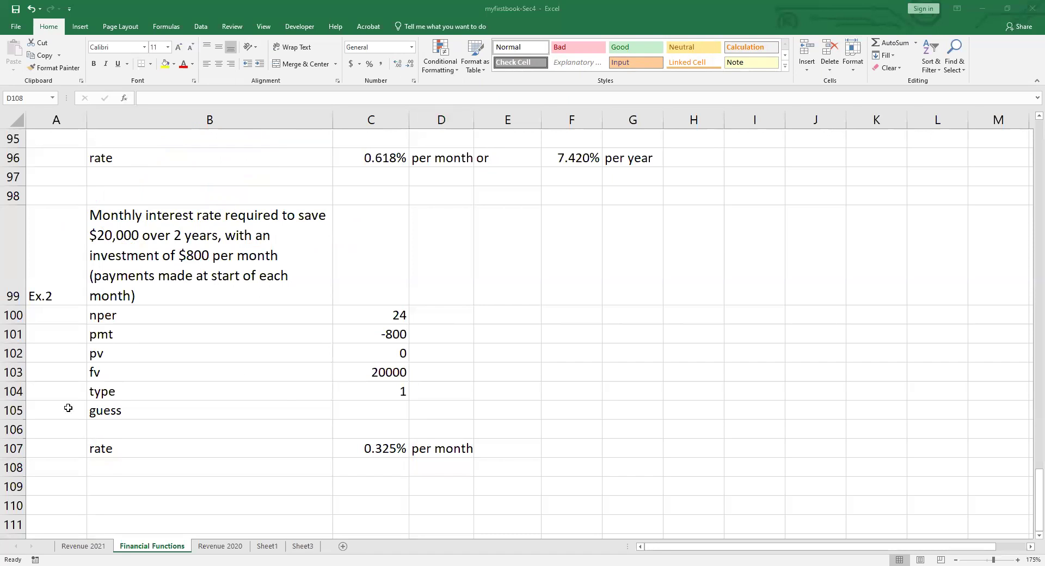
Review the list of financial functions at the start of the sheet, from the Set 1 entries to the Set2 heading
left_click(103, 411)
key("ctrl+Home")
key("Down")
key("Down")
key("Down")
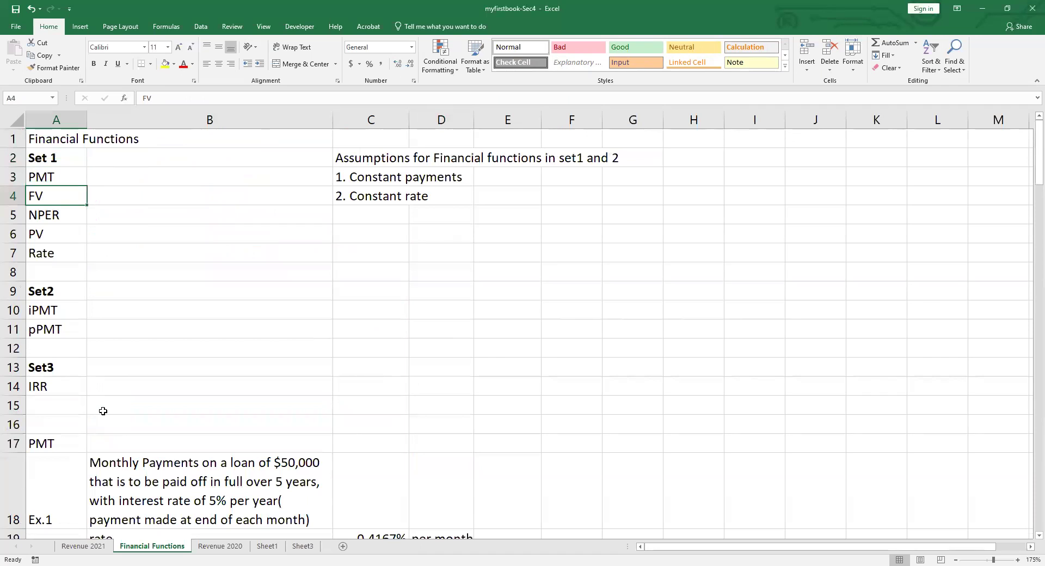
key("Down")
key("Down")
key("Down")
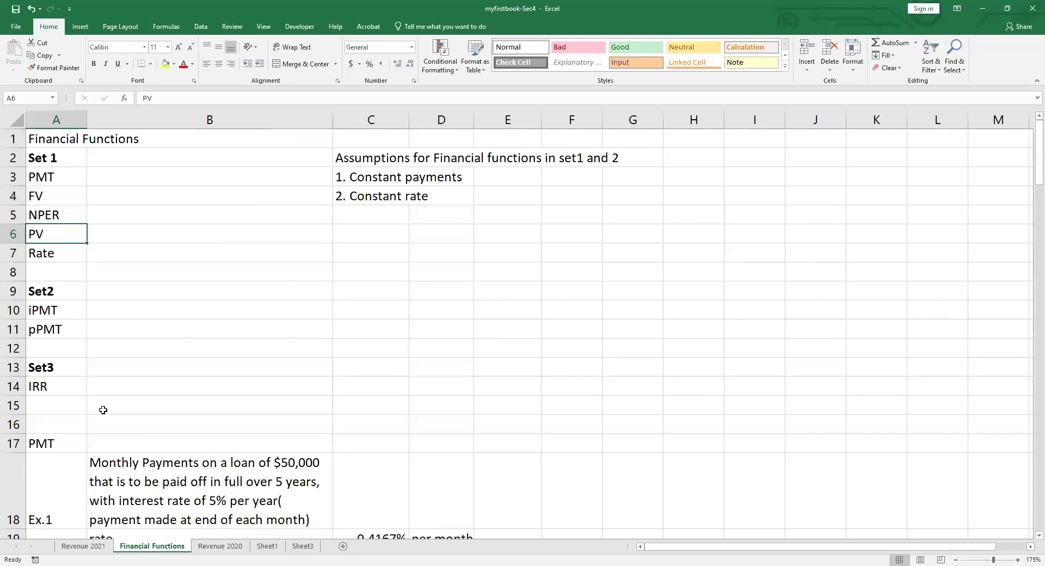
key("Up")
key("Up")
key("Up")
key("Up")
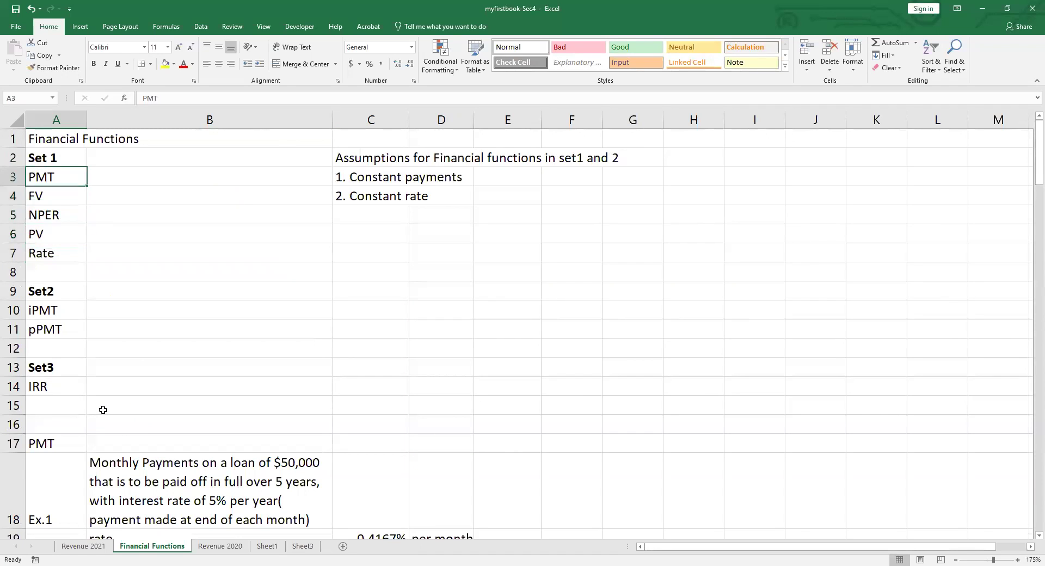
key("shift+Down")
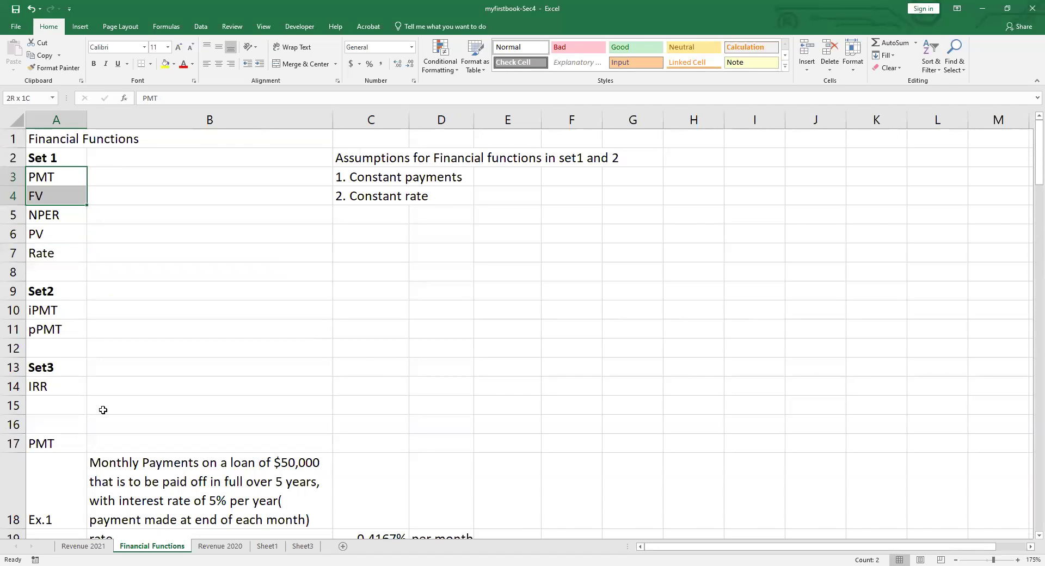
key("ctrl+shift+Down")
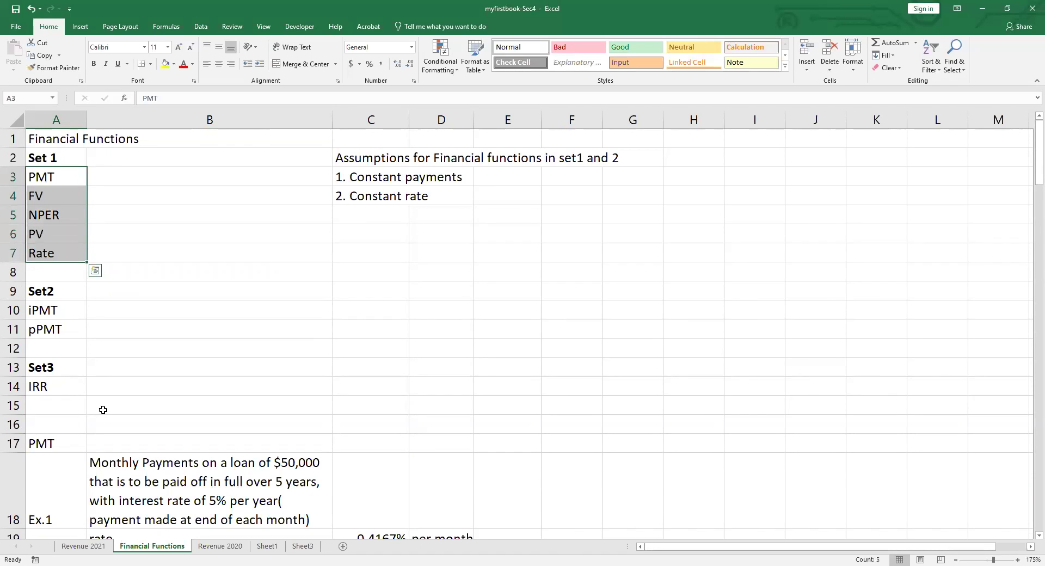
key("ctrl+Down")
key("Down")
key("Down")
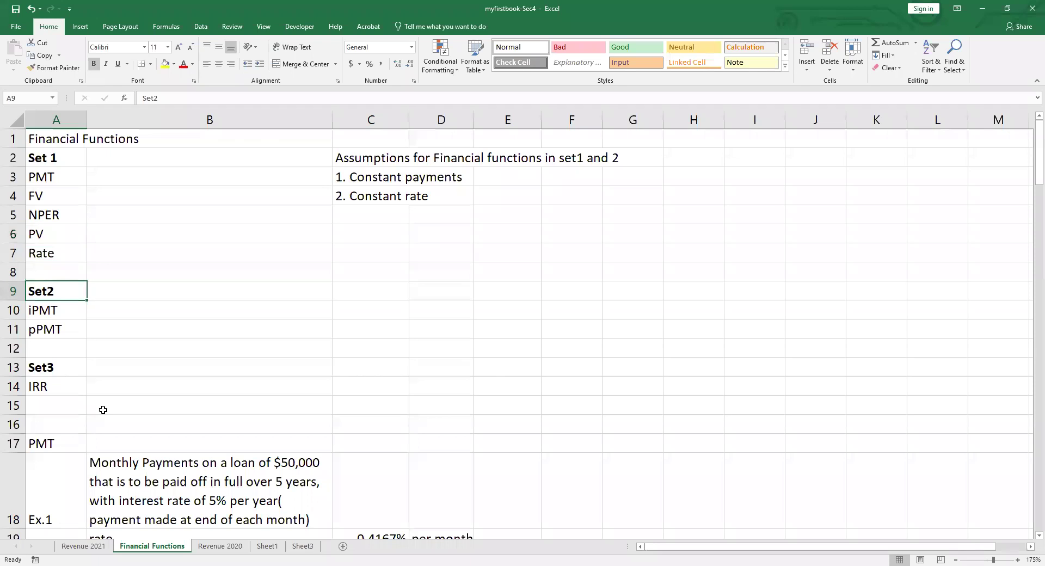
Look over the iPMT and pPMT entries under the Set2 heading
key("Down")
key("Down")
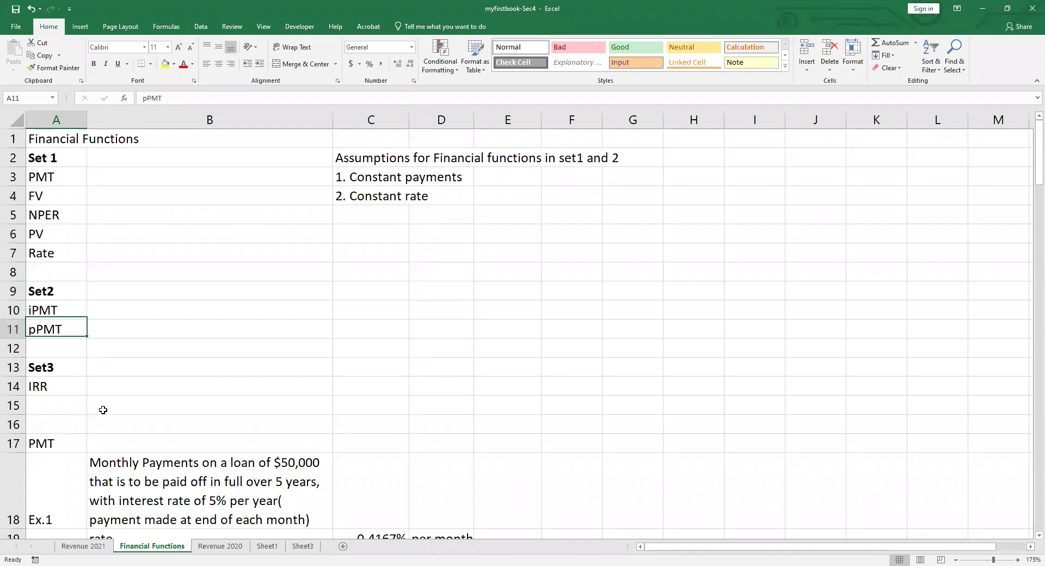
key("Up")
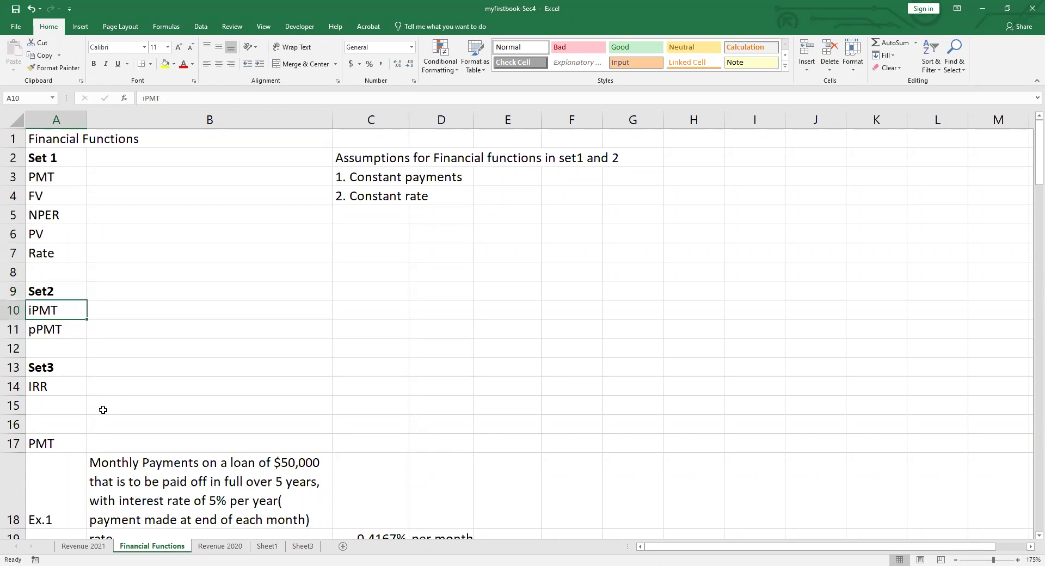
key("Down")
key("Up")
key("Down")
key("Up")
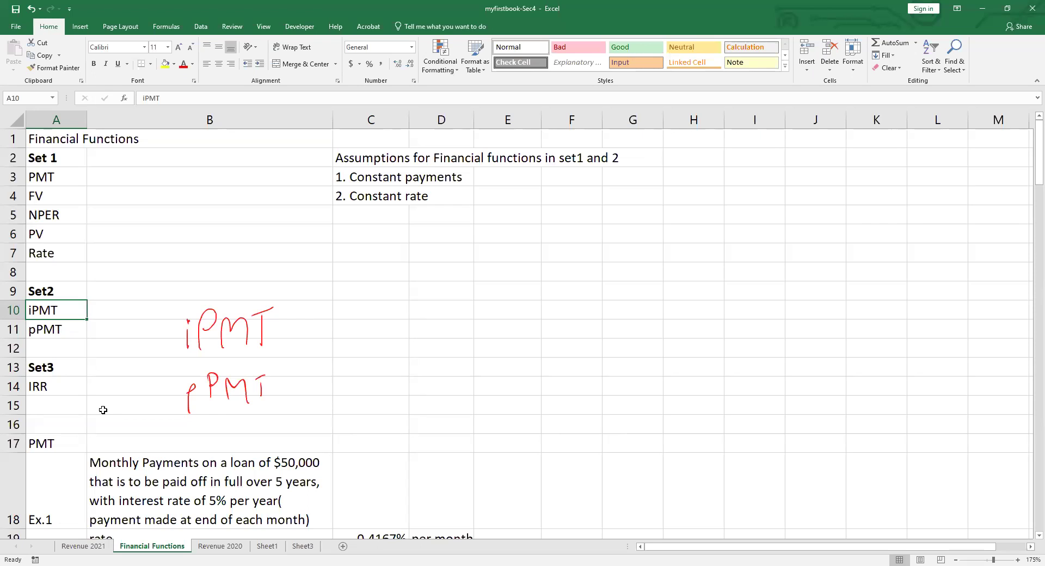
Circle PMT in the Set 1 list and handwrite the equation "PMT = pPMT + iPMT" over the sheet
left_click_drag(53, 163, 60, 180)
mouse_move(296, 229)
left_mouse_down()
mouse_move(297, 252)
mouse_move(298, 240)
mouse_move(348, 251)
mouse_move(378, 237)
left_mouse_up()
left_click_drag(369, 246, 379, 246)
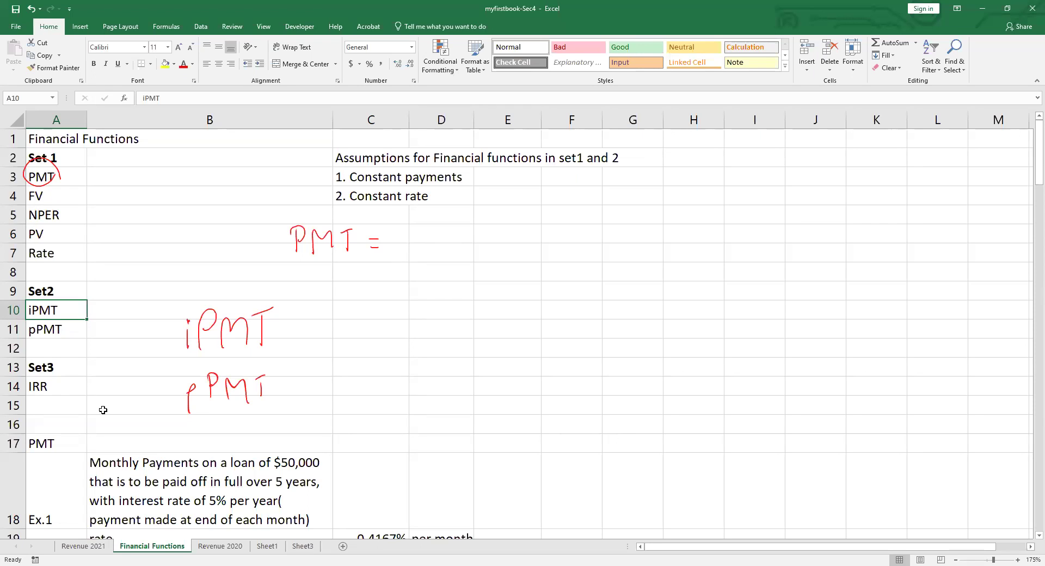
left_click_drag(400, 239, 400, 269)
mouse_move(418, 230)
left_mouse_down()
mouse_move(418, 252)
mouse_move(419, 243)
mouse_move(456, 250)
left_mouse_up()
mouse_move(466, 231)
left_mouse_down()
mouse_move(464, 251)
mouse_move(475, 228)
mouse_move(509, 244)
left_mouse_up()
mouse_move(500, 237)
left_mouse_down()
mouse_move(500, 251)
mouse_move(525, 232)
mouse_move(527, 246)
mouse_move(542, 247)
left_mouse_up()
mouse_move(542, 223)
left_mouse_down()
mouse_move(543, 235)
mouse_move(581, 246)
mouse_move(604, 217)
left_mouse_up()
left_click_drag(598, 218, 597, 245)
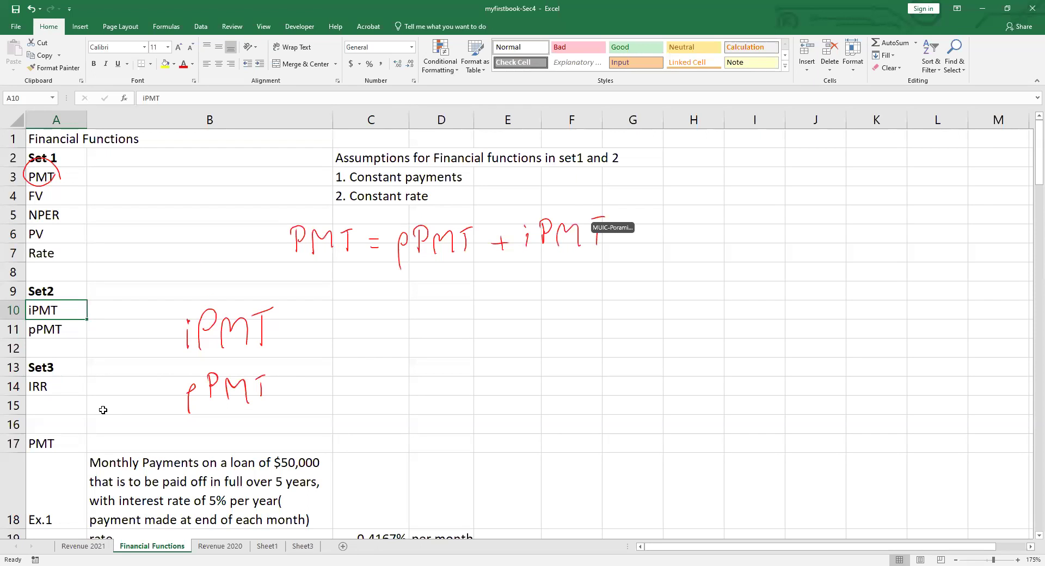
Draw an arrow up to pPMT in the handwritten equation and label it "PRINCIPAL"
left_click_drag(414, 322, 412, 275)
left_click_drag(407, 284, 417, 283)
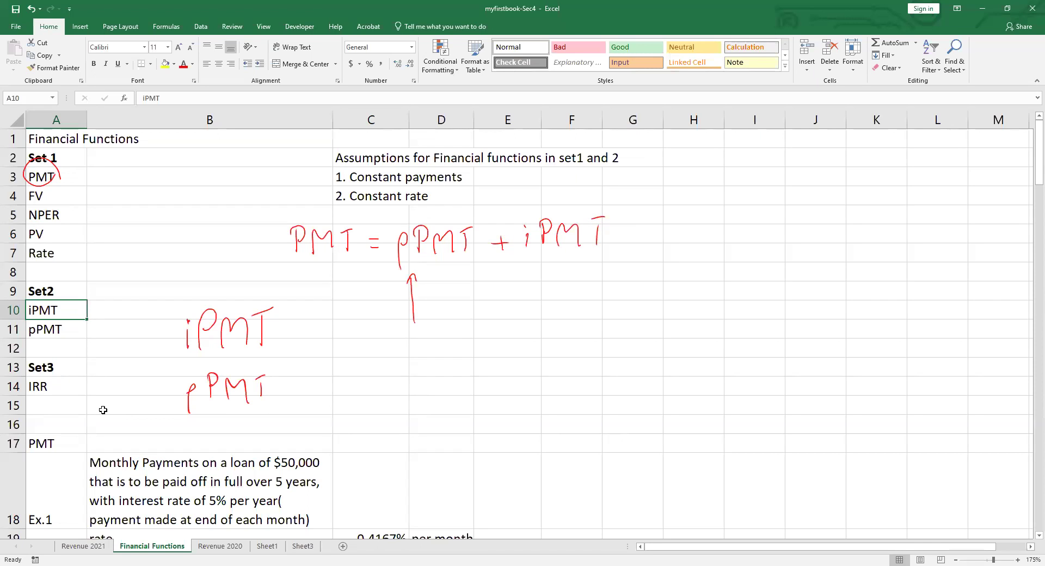
left_click_drag(430, 321, 432, 351)
left_click_drag(431, 321, 446, 343)
left_click_drag(446, 325, 459, 341)
mouse_move(466, 325)
left_mouse_down()
mouse_move(467, 341)
mouse_move(489, 325)
mouse_move(521, 346)
left_mouse_up()
mouse_move(521, 326)
left_mouse_down()
mouse_move(523, 337)
mouse_move(555, 342)
left_mouse_up()
left_click_drag(538, 335, 552, 334)
left_click_drag(560, 321, 569, 348)
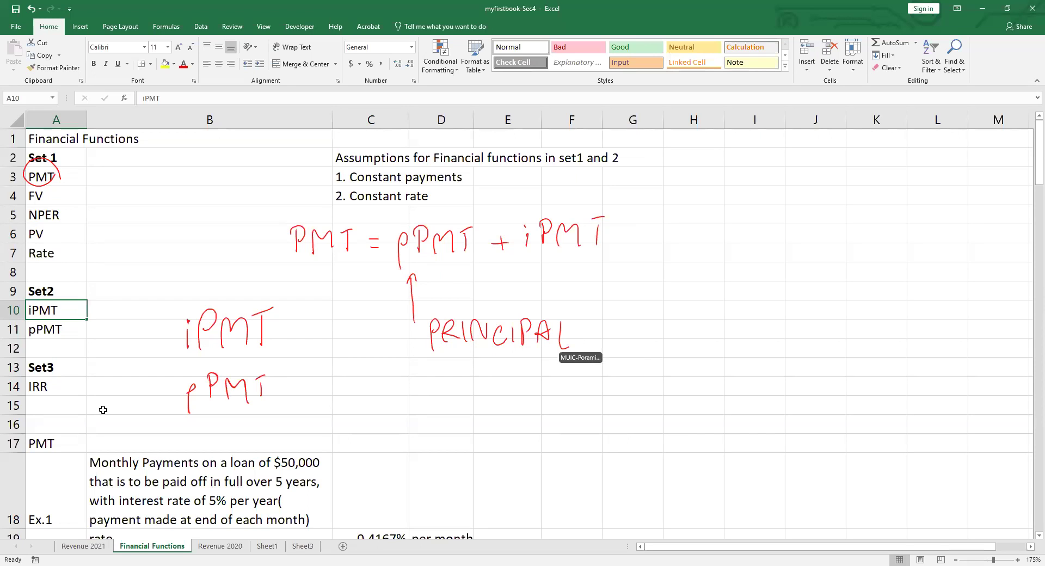
Annotate iPMT in the equation with an arrow and the word "interest", and select the Constant payments assumption in C3
mouse_move(528, 209)
left_mouse_down()
mouse_move(546, 184)
mouse_move(542, 203)
mouse_move(591, 181)
left_mouse_up()
left_click_drag(597, 174, 631, 181)
left_click_drag(639, 172, 644, 180)
left_click_drag(660, 155, 662, 176)
left_click_drag(654, 163, 669, 161)
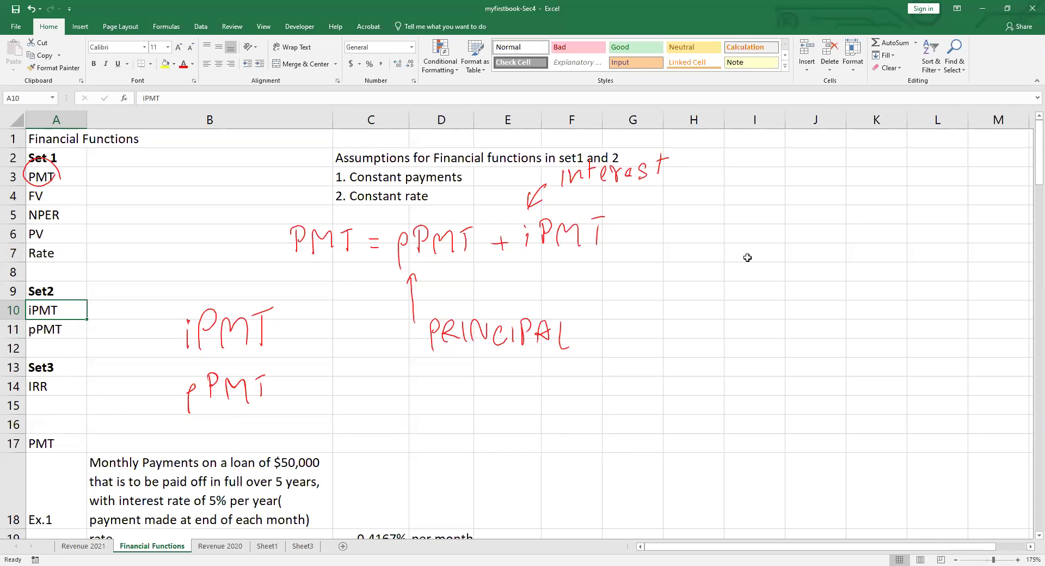
left_click(384, 184)
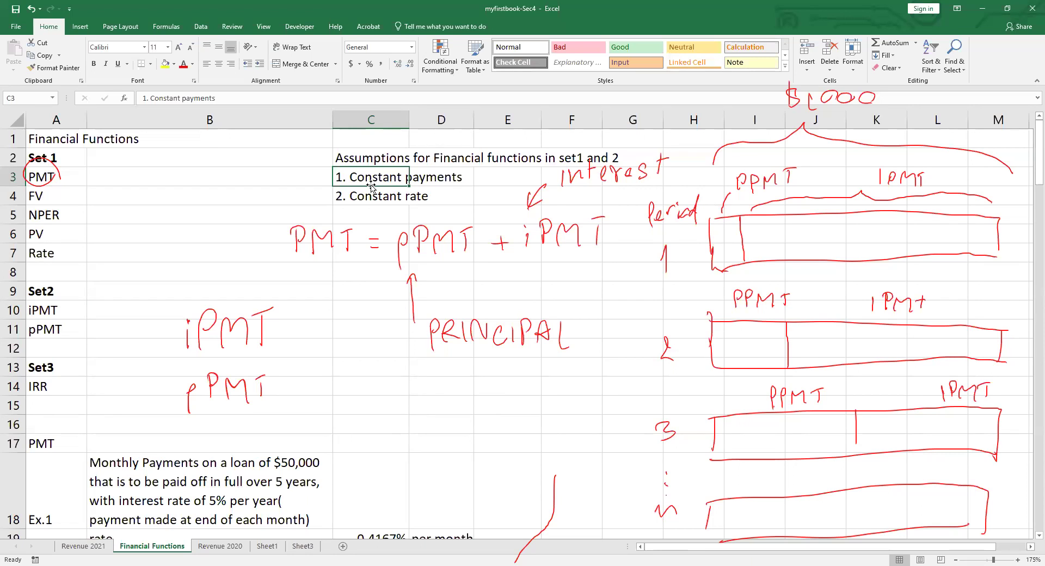
Amend the last bar's period number, divide the bar near its end, and label its larger part PPMT and its smaller part IPMT
left_click_drag(649, 500, 644, 516)
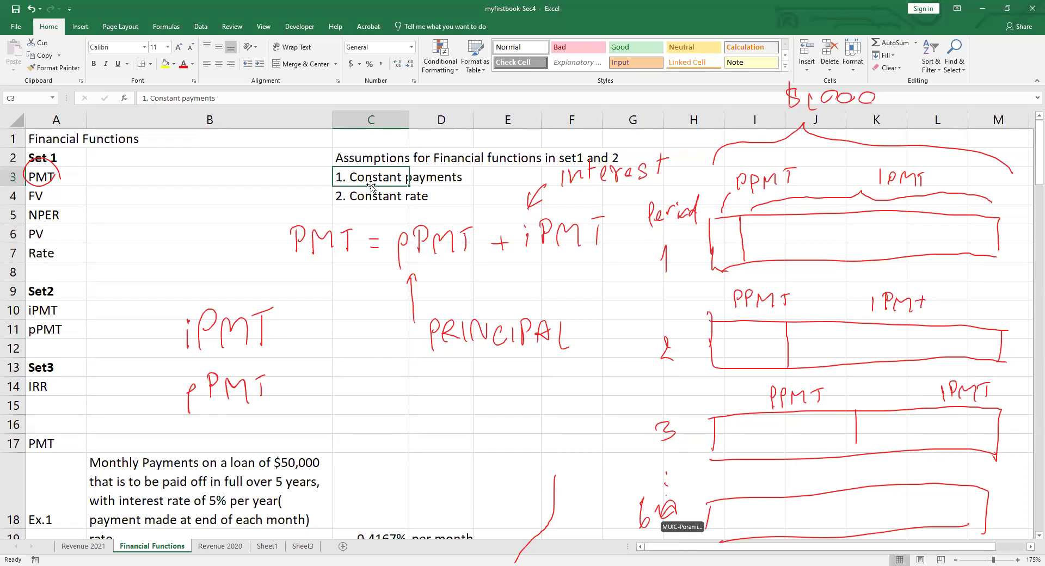
left_click_drag(953, 483, 954, 524)
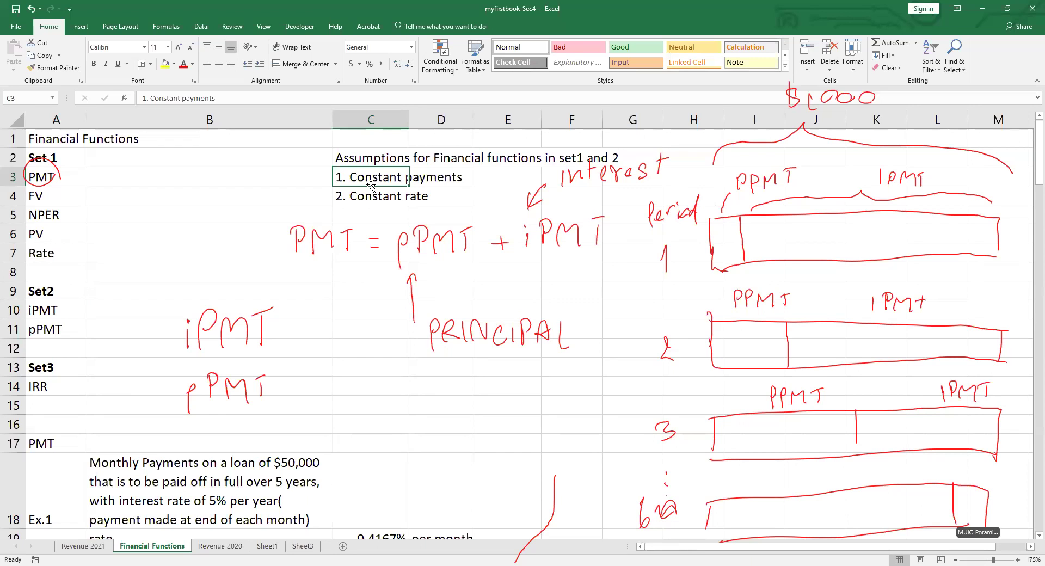
mouse_move(816, 493)
left_mouse_down()
mouse_move(825, 478)
mouse_move(869, 479)
left_mouse_up()
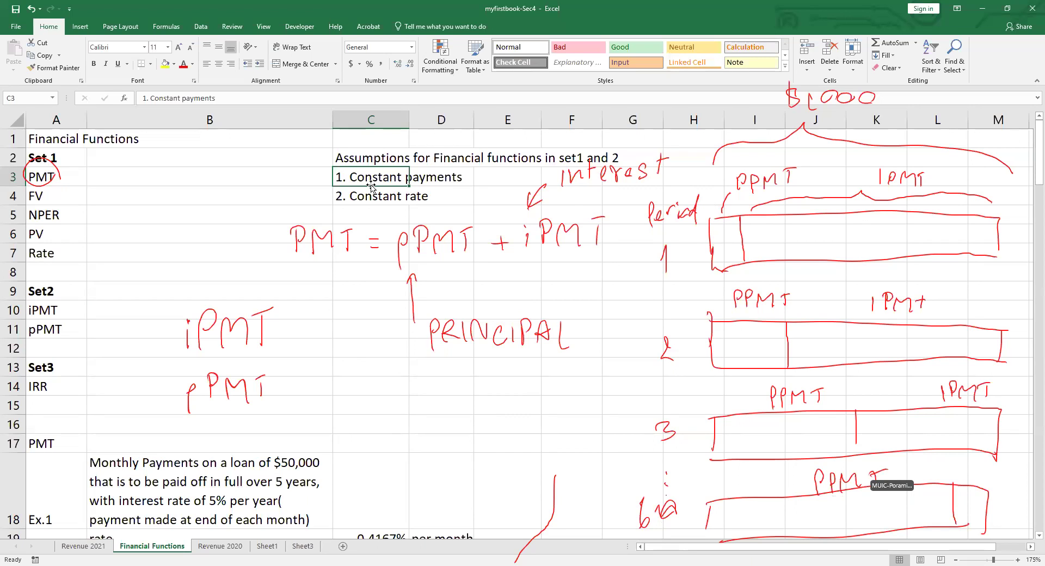
left_click_drag(984, 527, 965, 525)
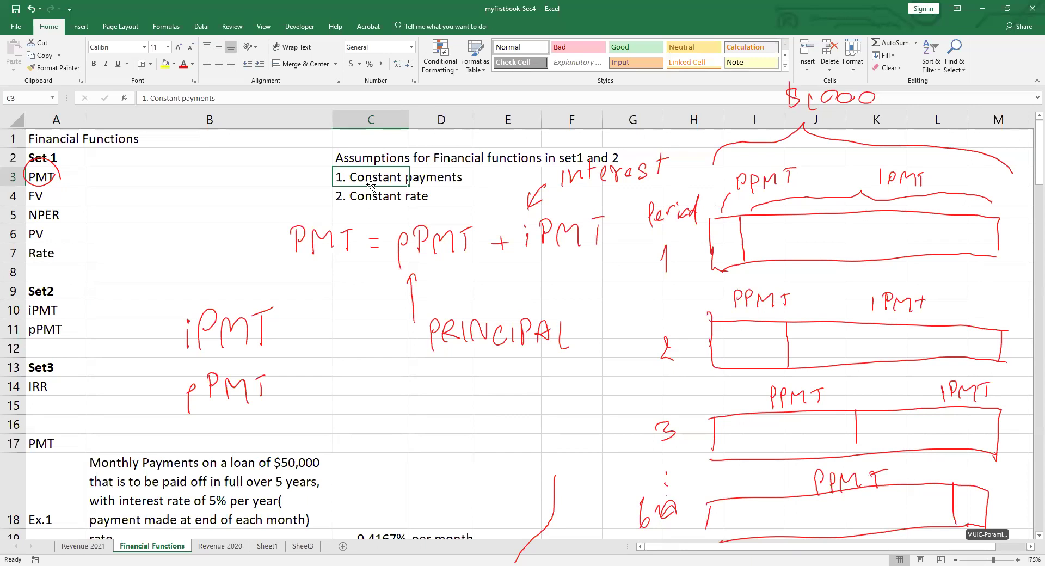
left_click_drag(968, 468, 969, 480)
left_click_drag(974, 480, 999, 469)
left_click_drag(1001, 463, 1011, 478)
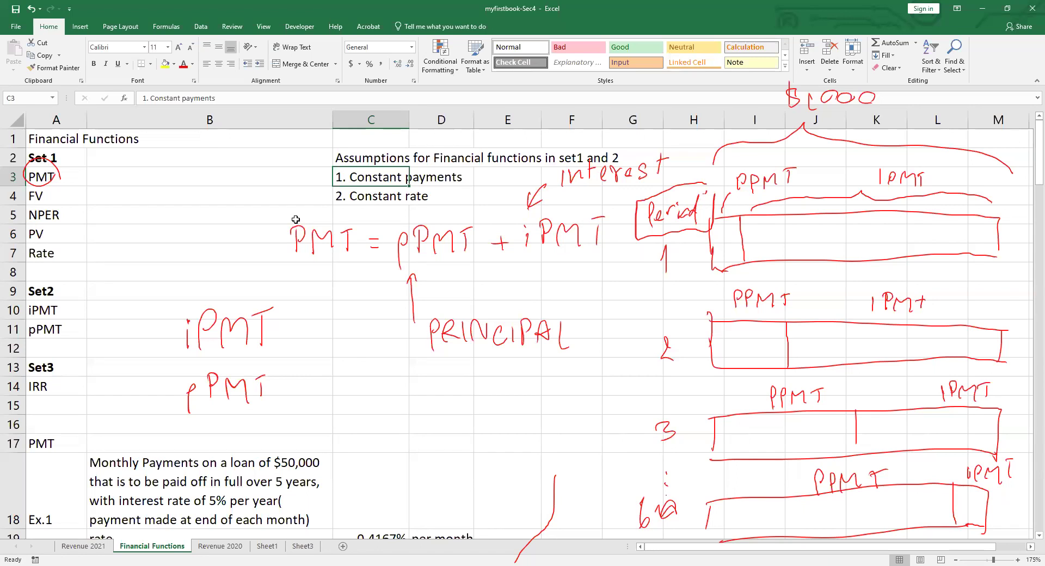
Enter the heading "IPMT" in A110, below the second RATE example
scroll(302, 251, "down", 15)
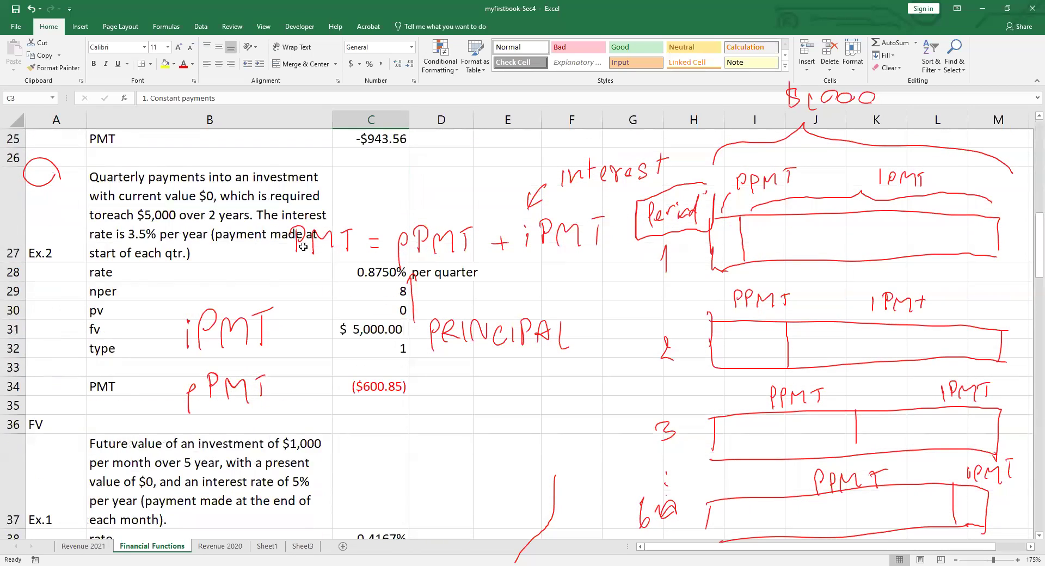
scroll(303, 247, "down", 18)
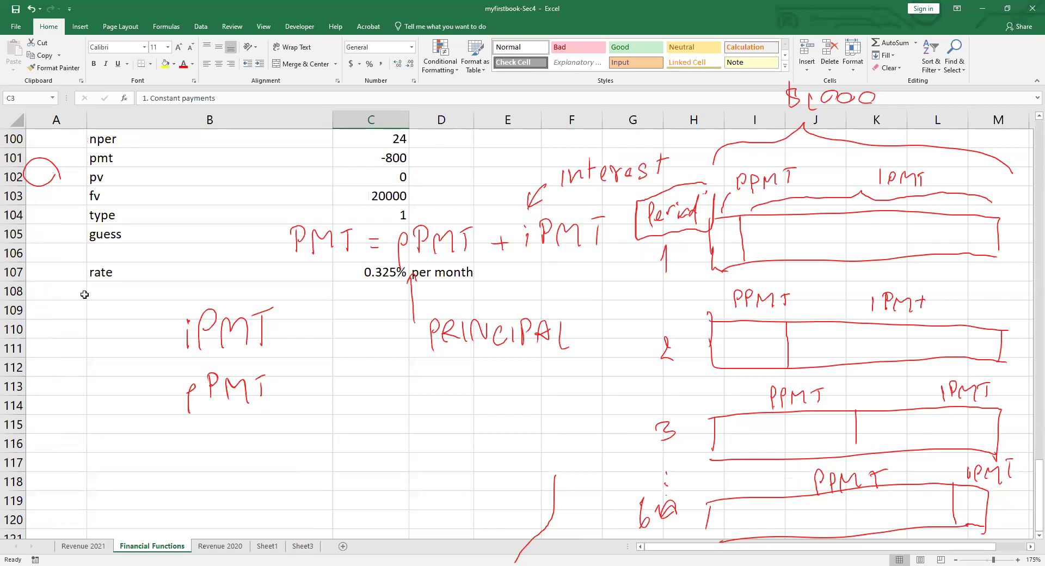
left_click(51, 316)
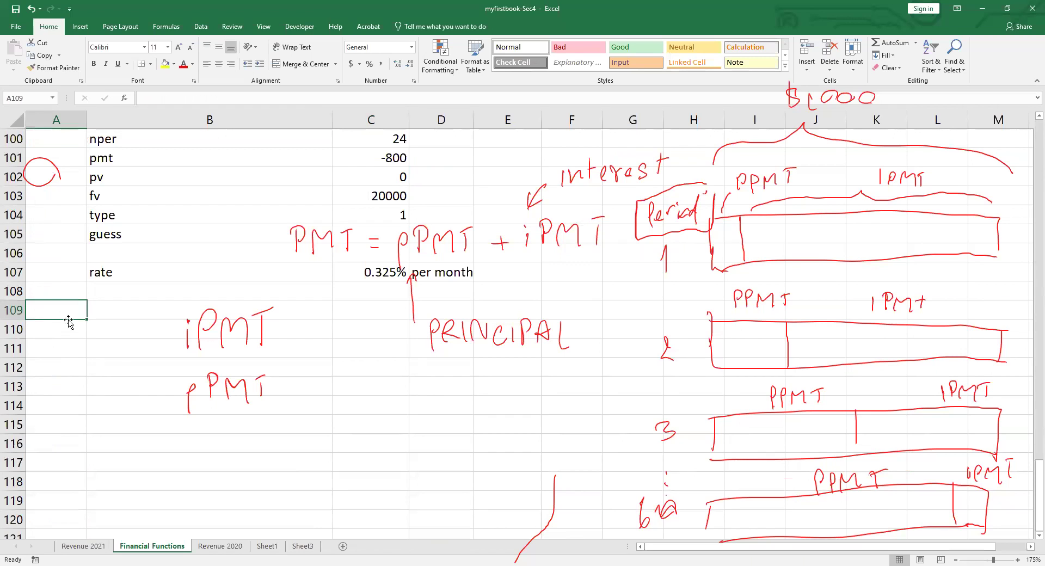
key("Down")
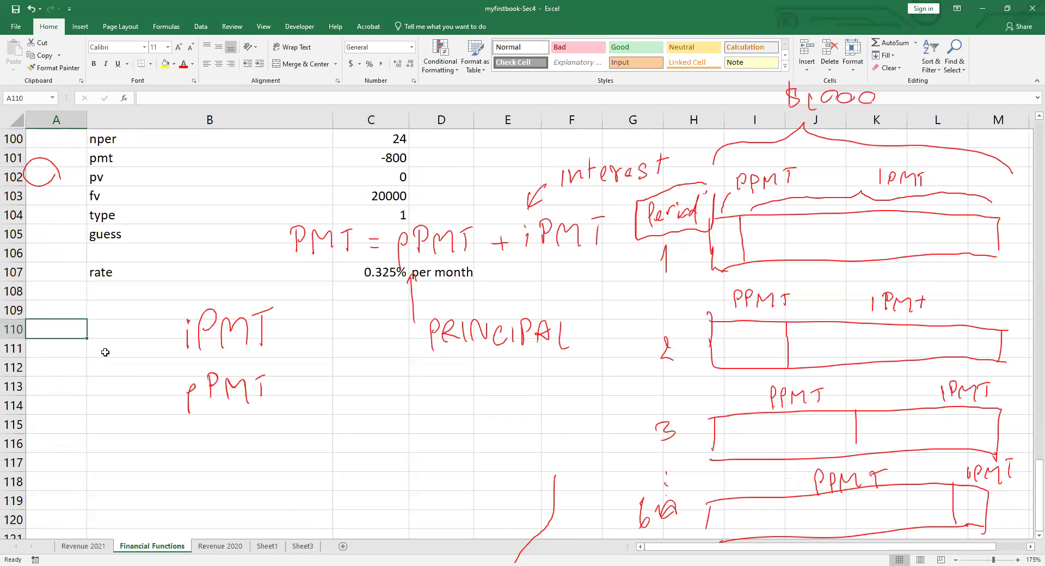
type("IPMT")
key("Tab")
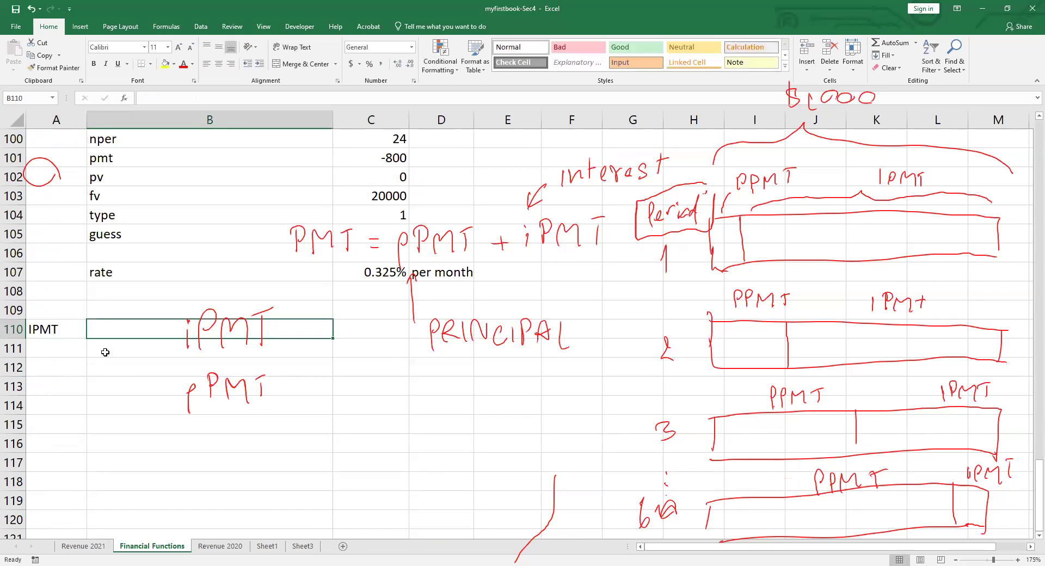
Search for the IPMT function from B110 and examine its arguments and description
left_click(125, 98)
type("ipmt")
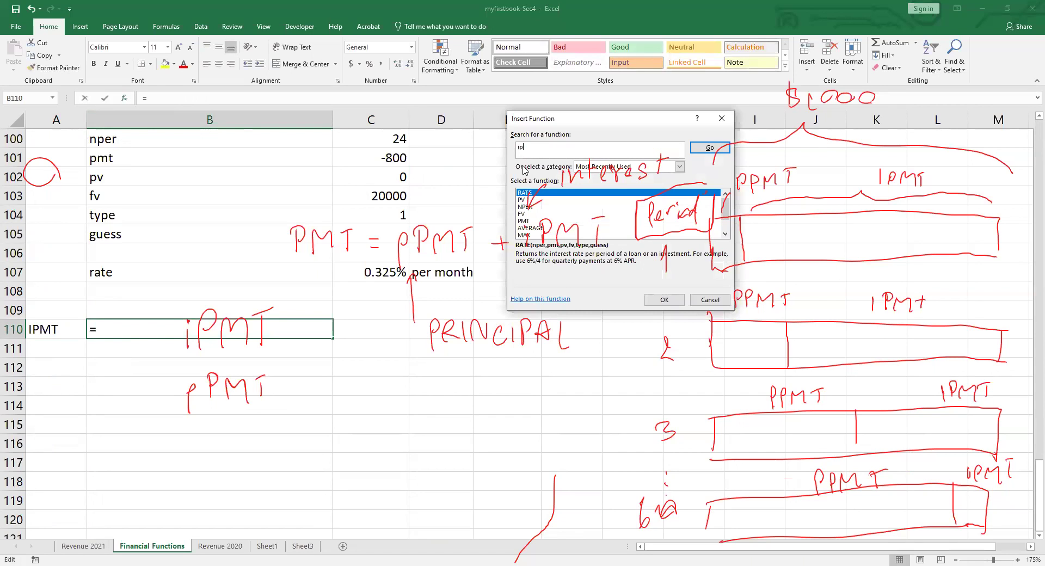
key("Return")
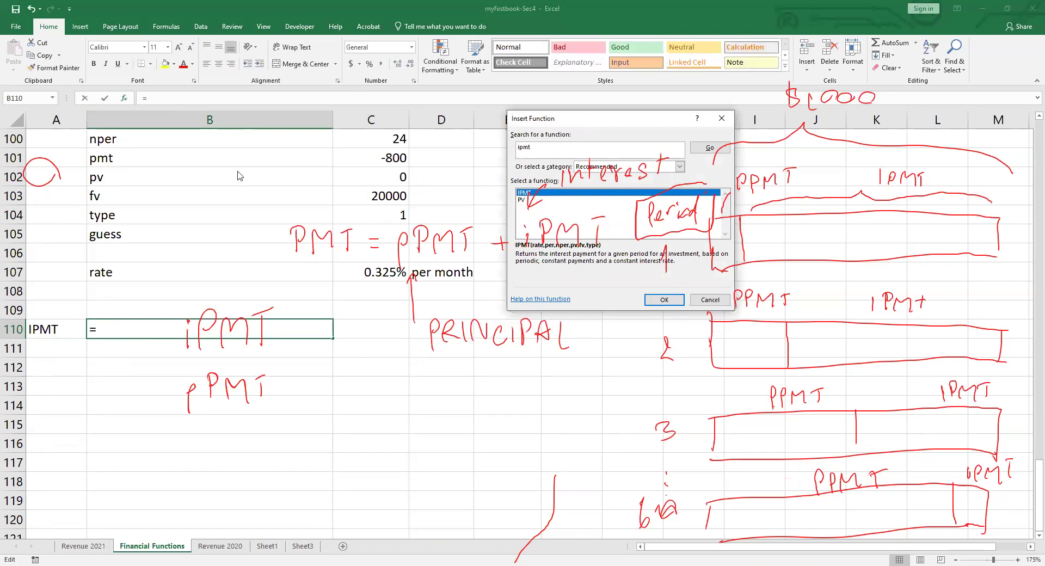
left_click_drag(586, 124, 200, 57)
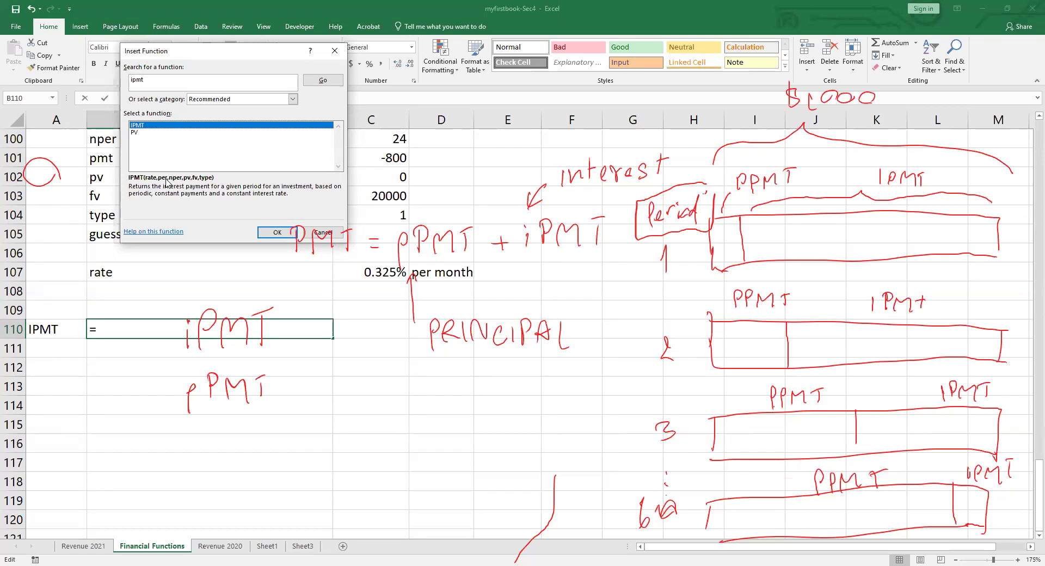
Handwrite "PER → Period", circle the period numbers beside the four payment bars, and dismiss the function search without inserting anything
mouse_move(327, 390)
left_mouse_down()
mouse_move(351, 419)
mouse_move(527, 407)
left_mouse_up()
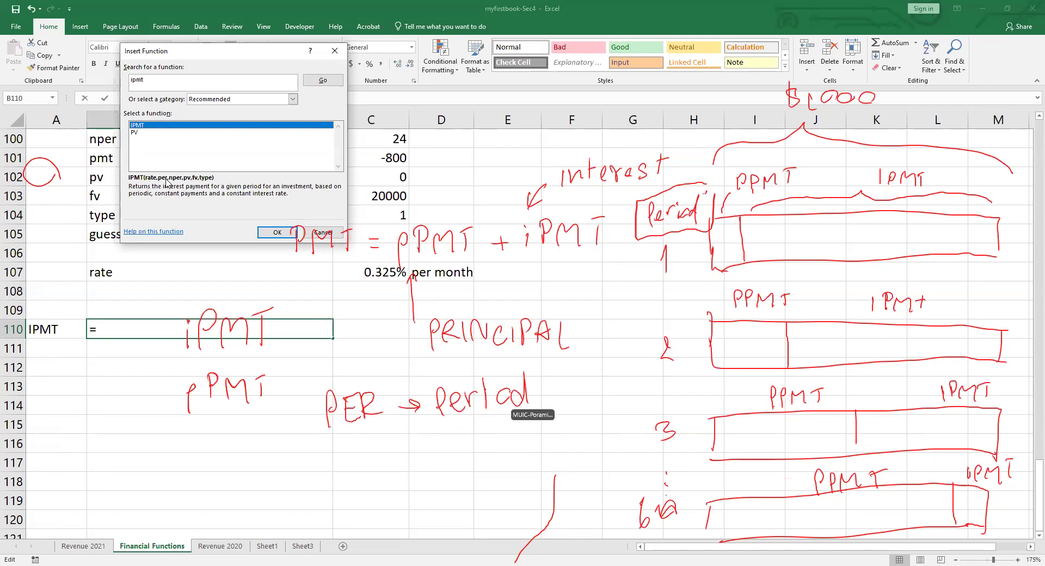
left_click_drag(689, 252, 661, 277)
left_click_drag(690, 333, 695, 352)
left_click_drag(691, 415, 675, 436)
left_click_drag(689, 481, 667, 524)
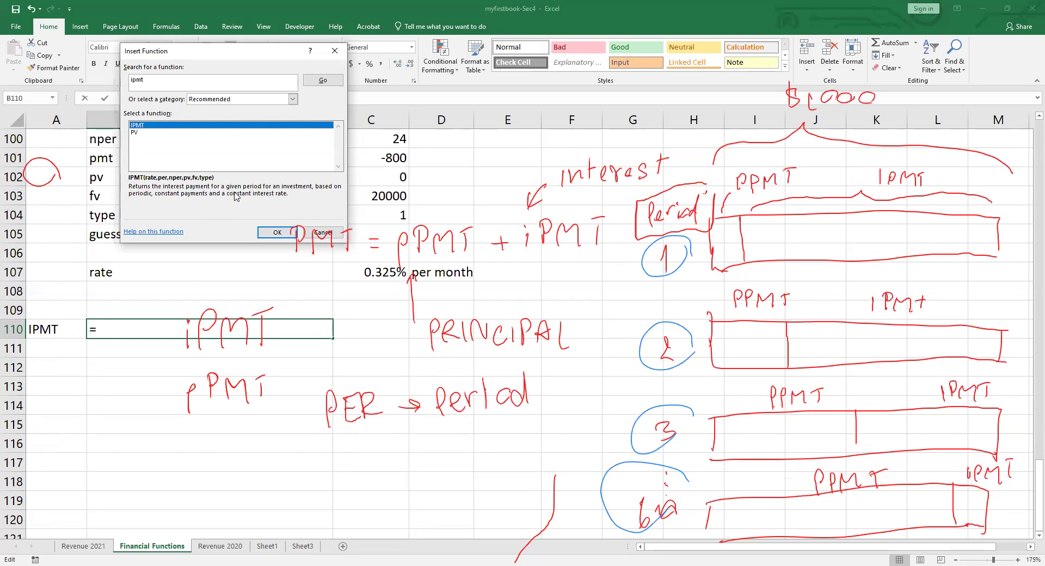
left_click(336, 233)
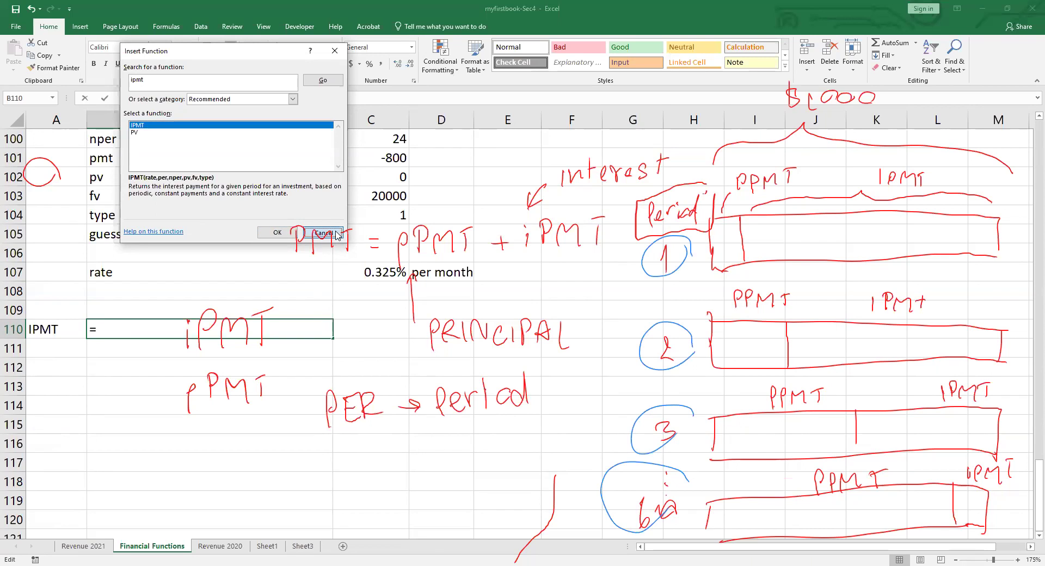
Label A111 "Ex.1" and paste the question about month 1 and 2 interest payments on a $50,000 loan into B111
key("Down")
key("Left")
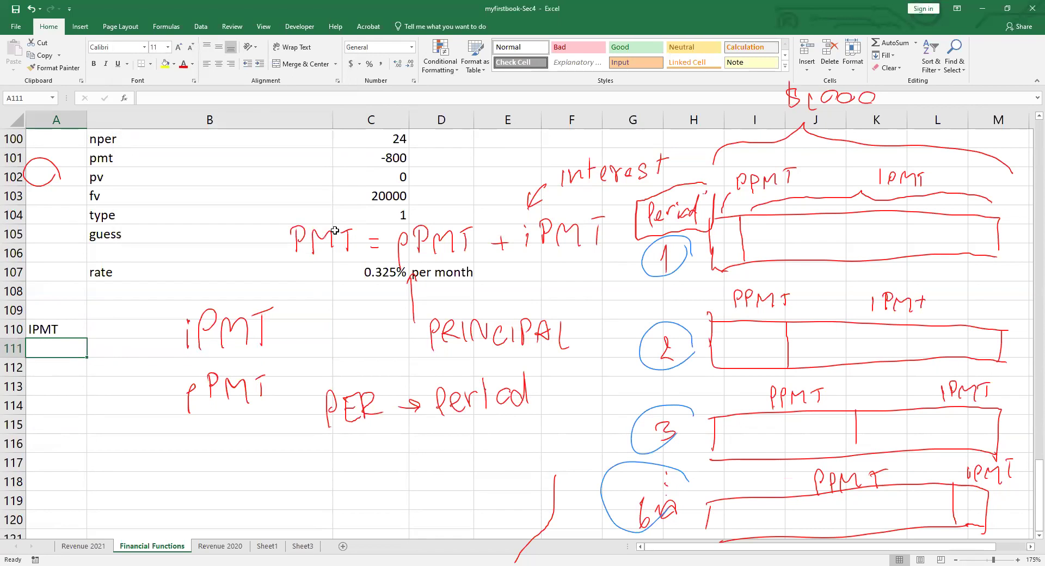
type("Ex.1")
key("Tab")
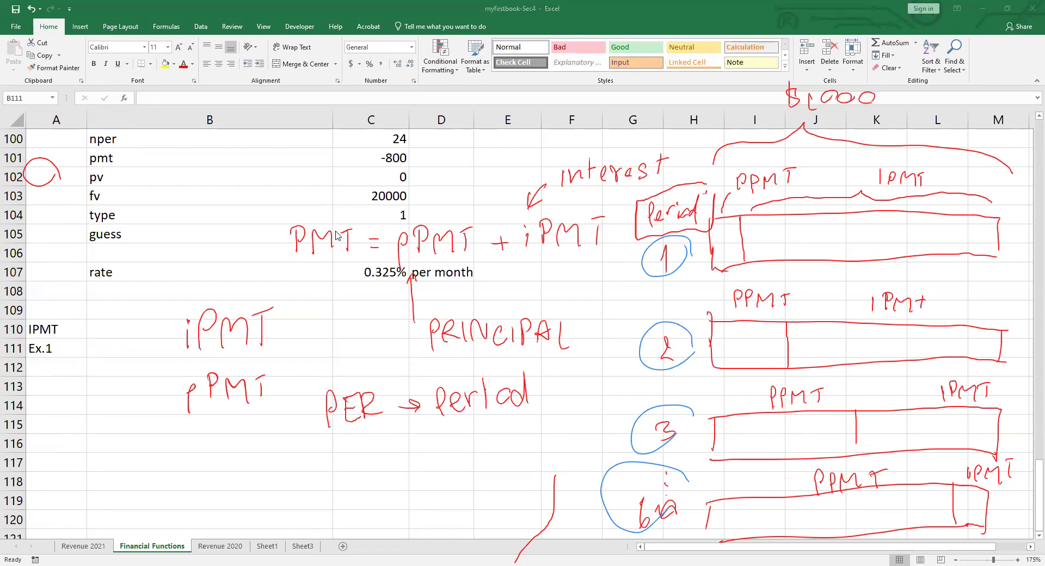
key("ctrl+c")
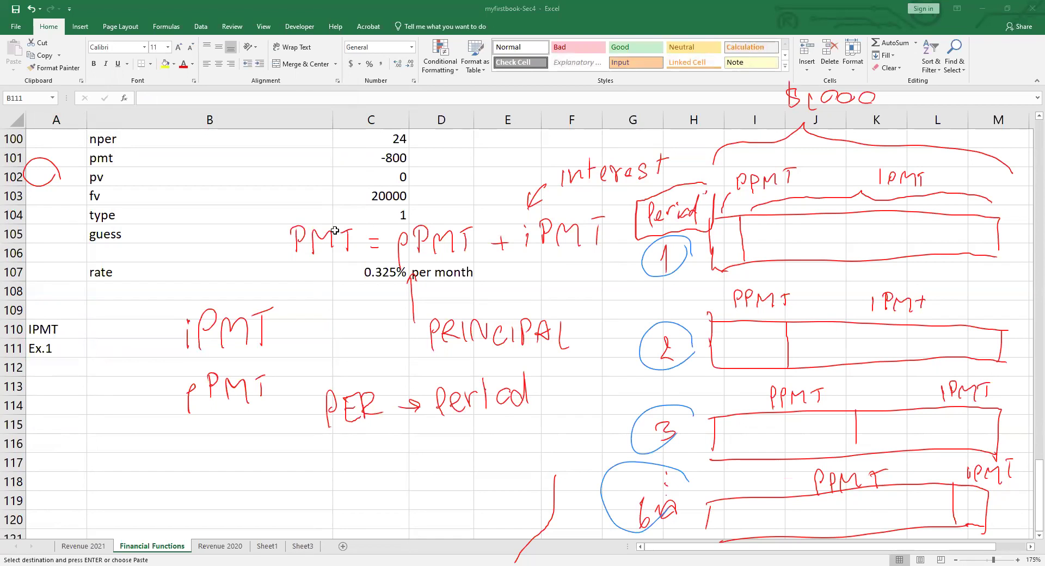
key("ctrl+v")
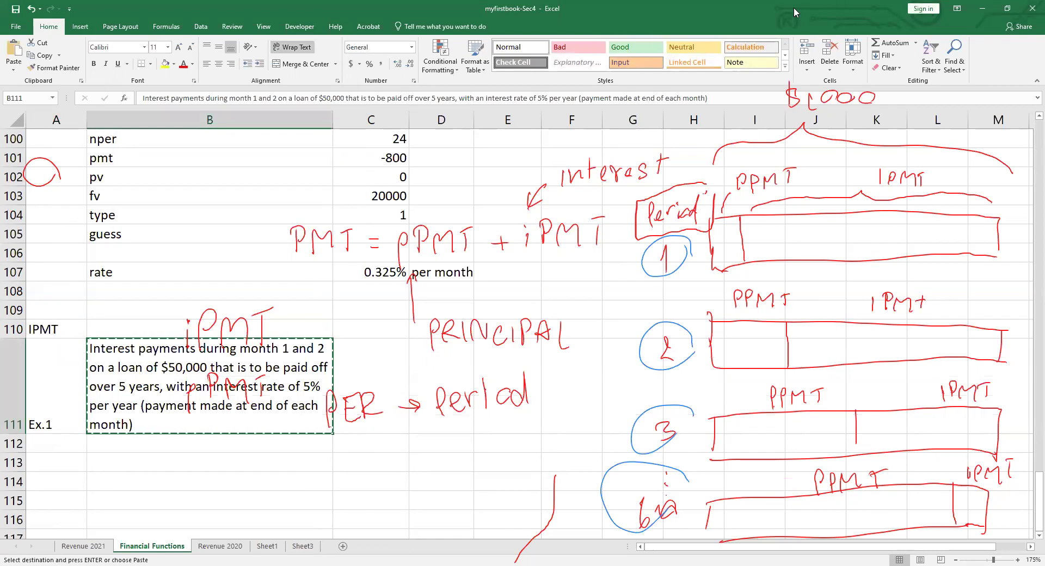
Erase the handwritten annotations, end the copy mode and select B112 below the IPMT question
left_click(674, 120)
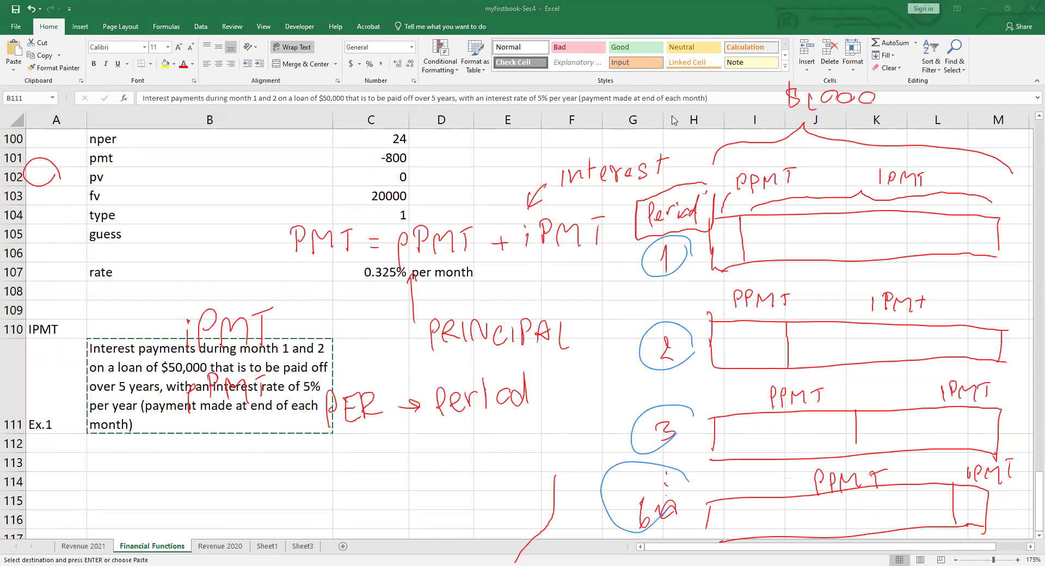
key("e")
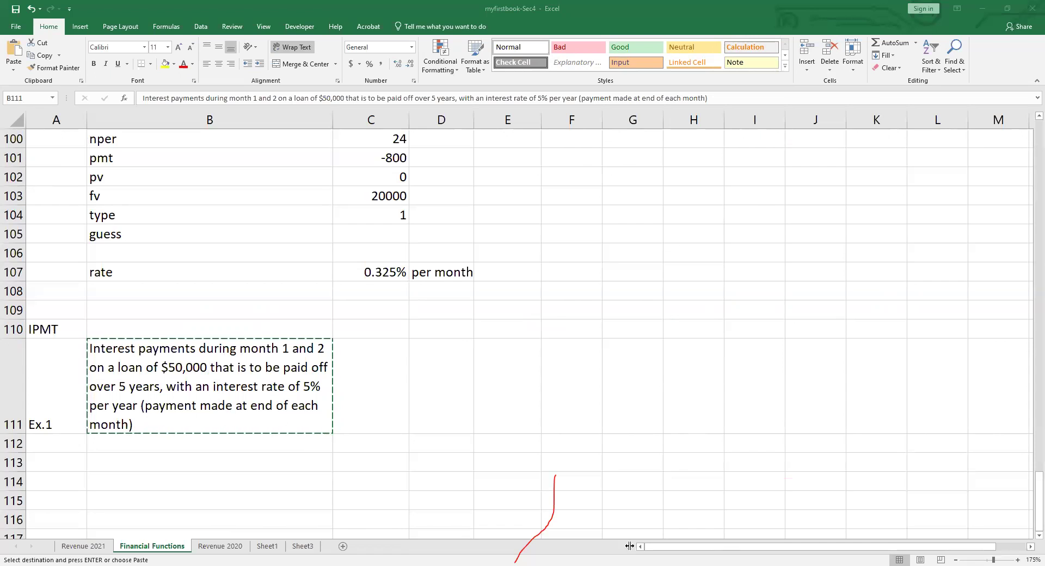
scroll(259, 479, "down", 2)
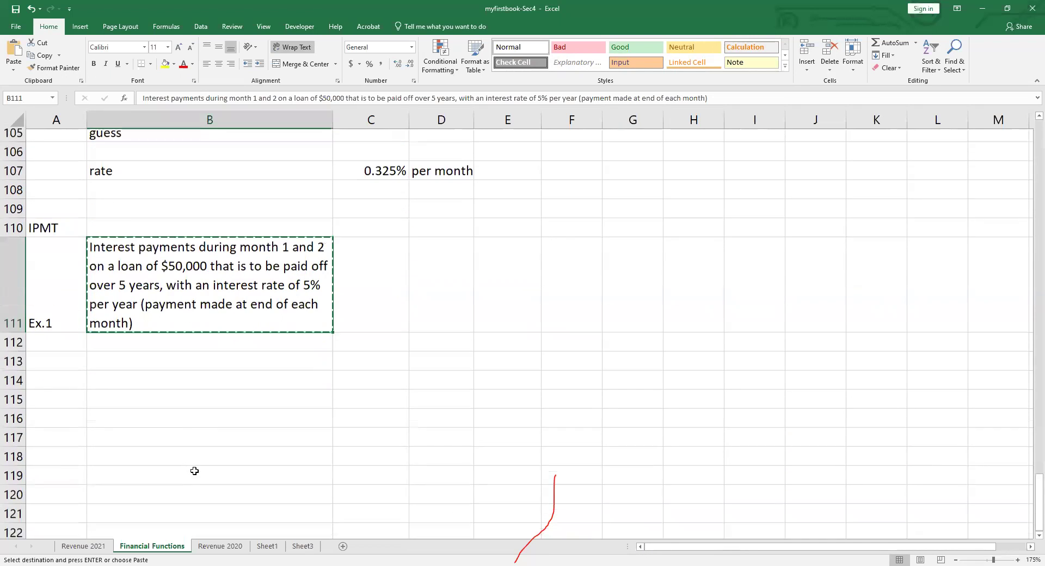
left_click(79, 367)
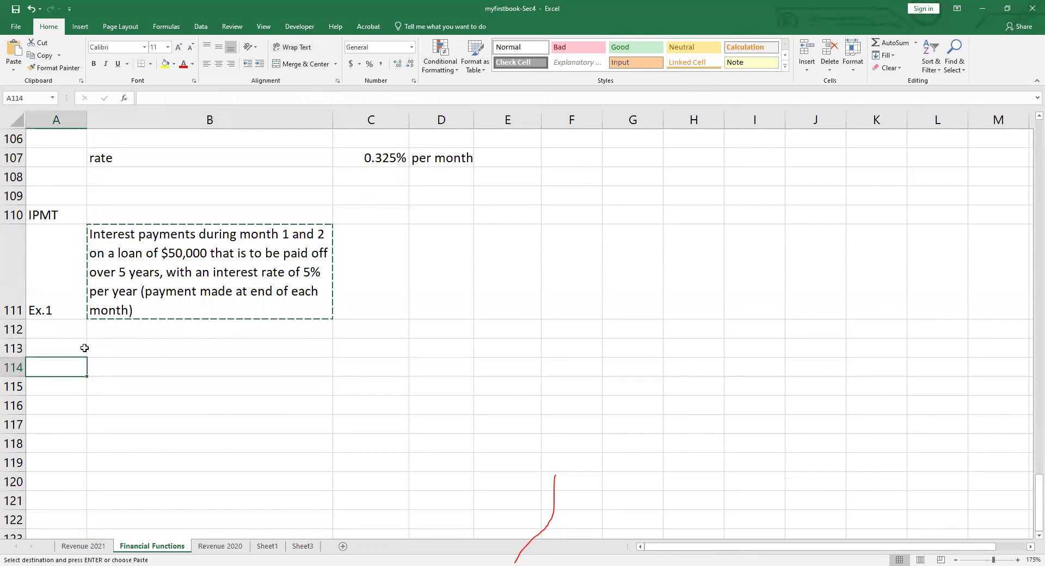
key("Escape")
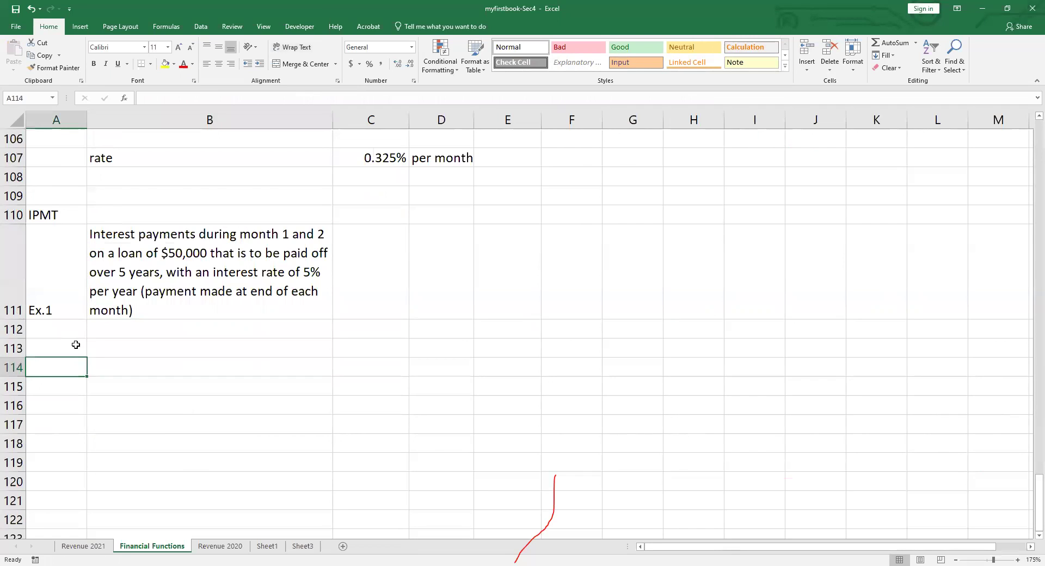
left_click(207, 328)
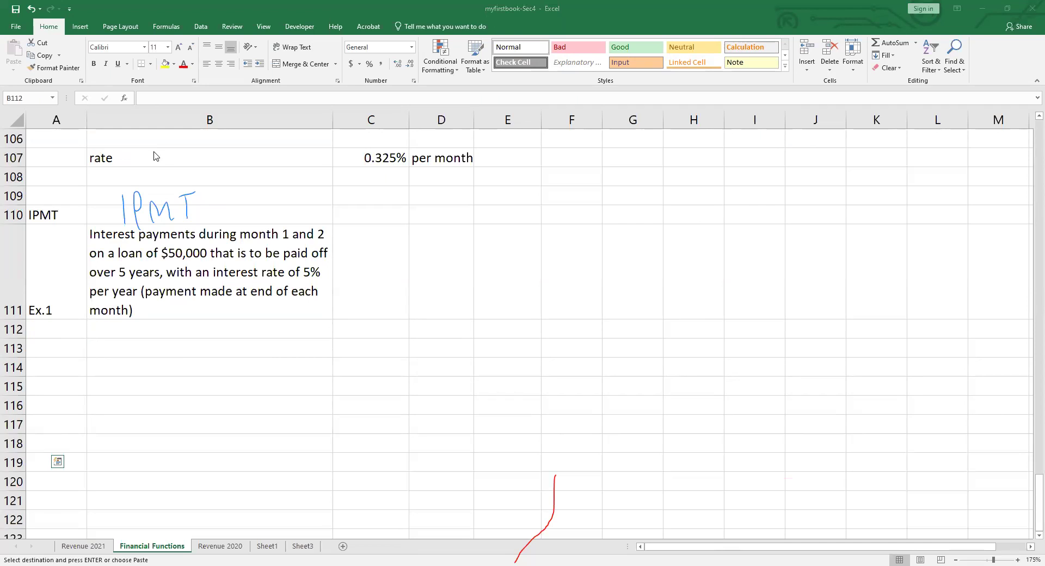
Paste the labels rate, per, nper, pv, fv, type and ipmt into column A from A113 down
key("Left")
key("Down")
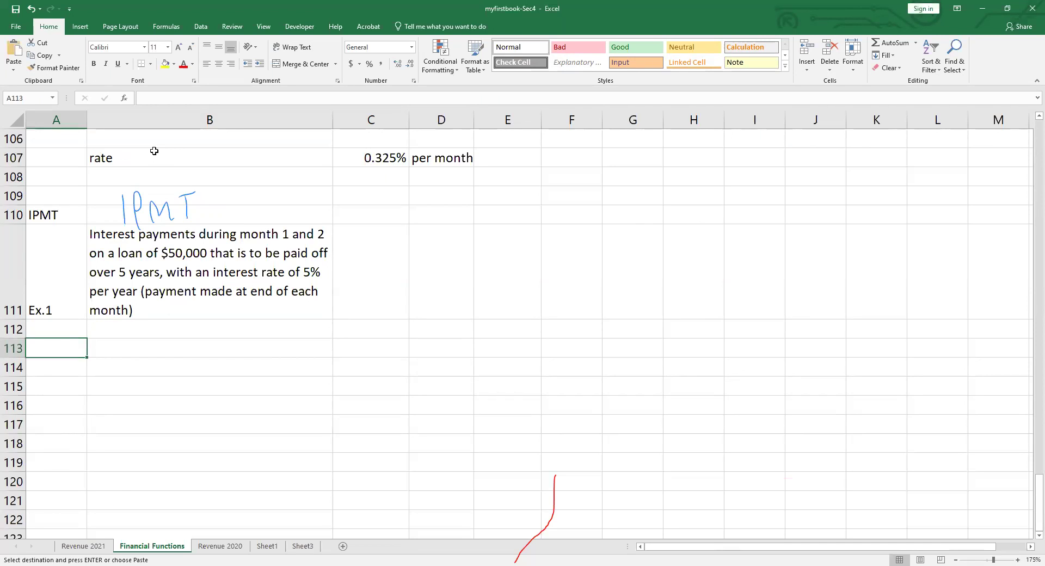
key("ctrl+v")
key("Right")
key("Left")
key("Down")
key("Down")
key("Down")
key("Down")
key("Down")
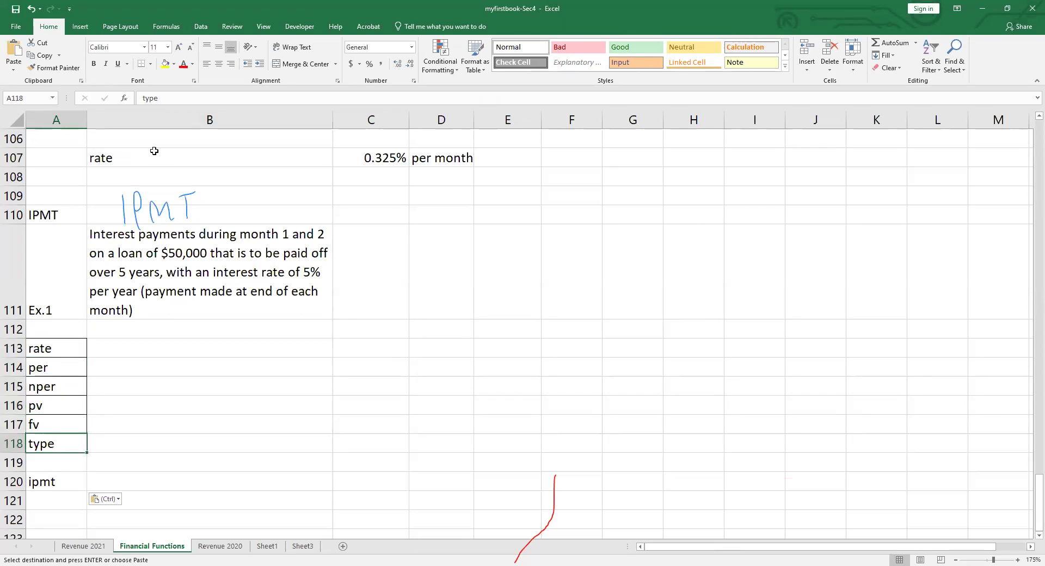
Review the pasted argument labels in column A and the loan question in B111
key("Up")
key("Up")
key("Up")
key("Up")
key("Up")
key("Up")
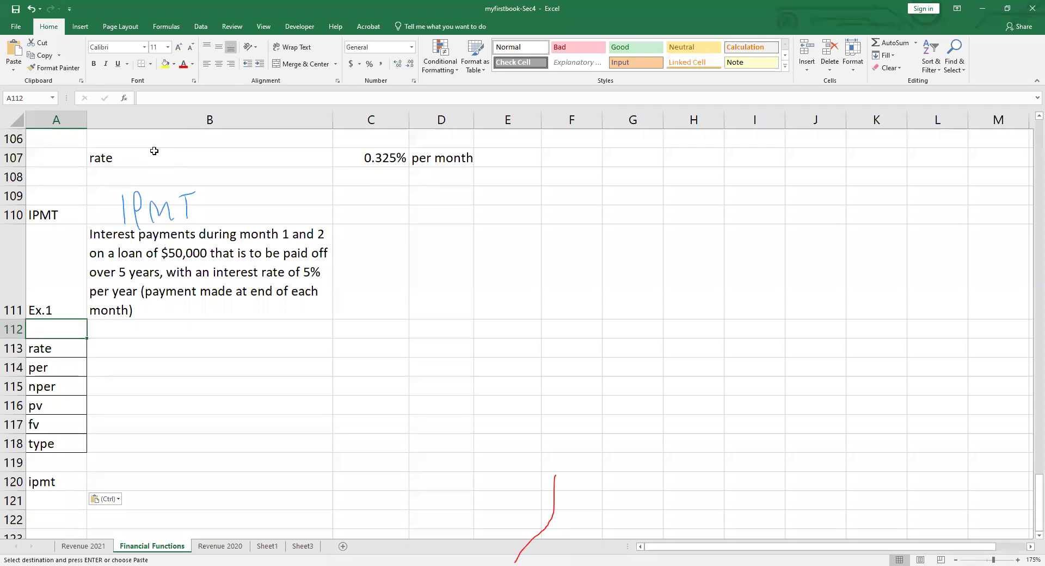
key("Right")
key("Up")
key("Up")
key("Down")
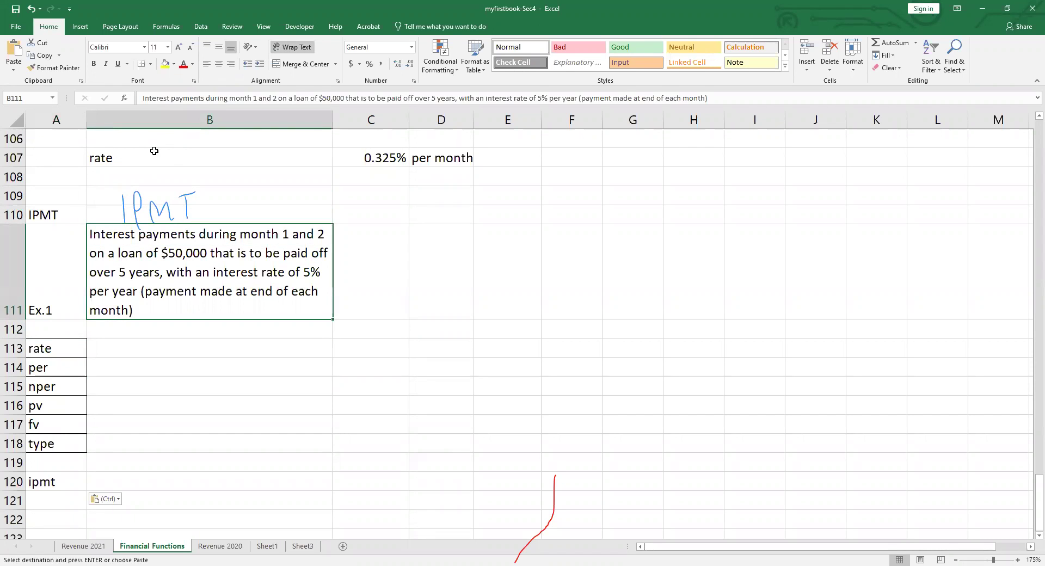
Enter 1 as the per value in B114 for the first month's interest
key("Down")
key("Down")
key("Down")
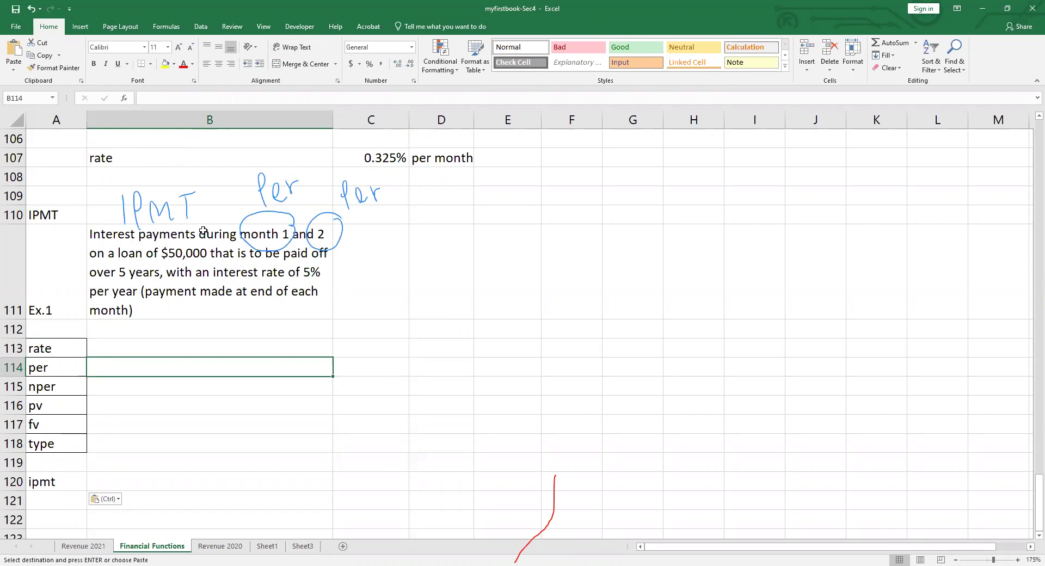
left_click_drag(238, 359, 217, 449)
left_click_drag(363, 346, 349, 443)
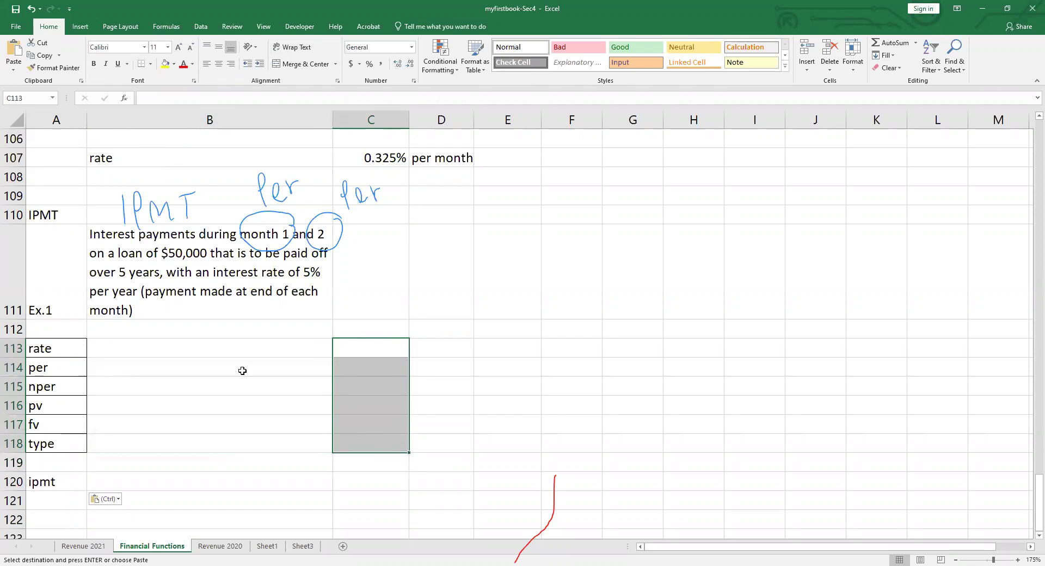
left_click(155, 366)
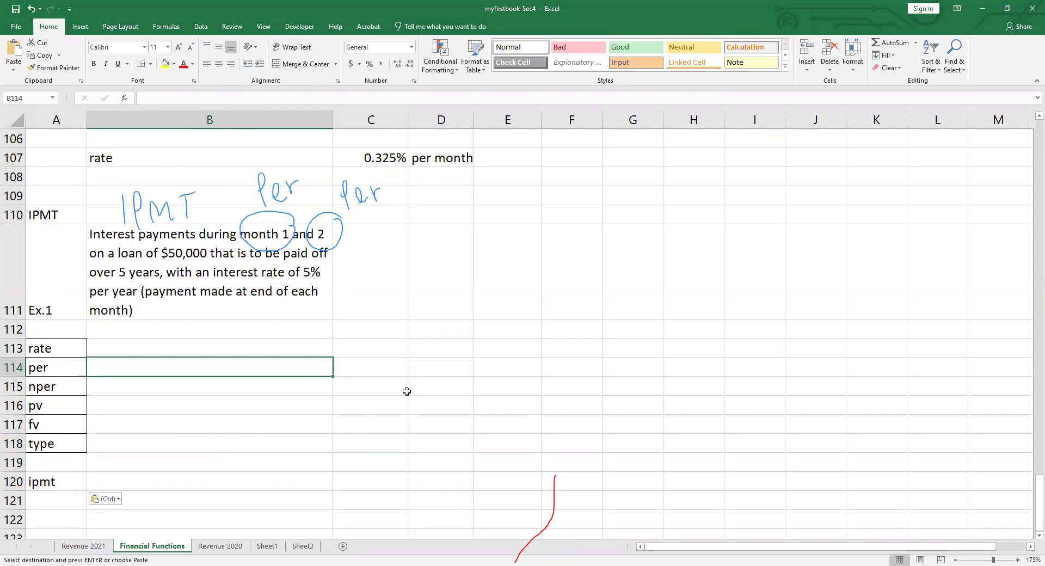
type("1")
key("Return")
key("Up")
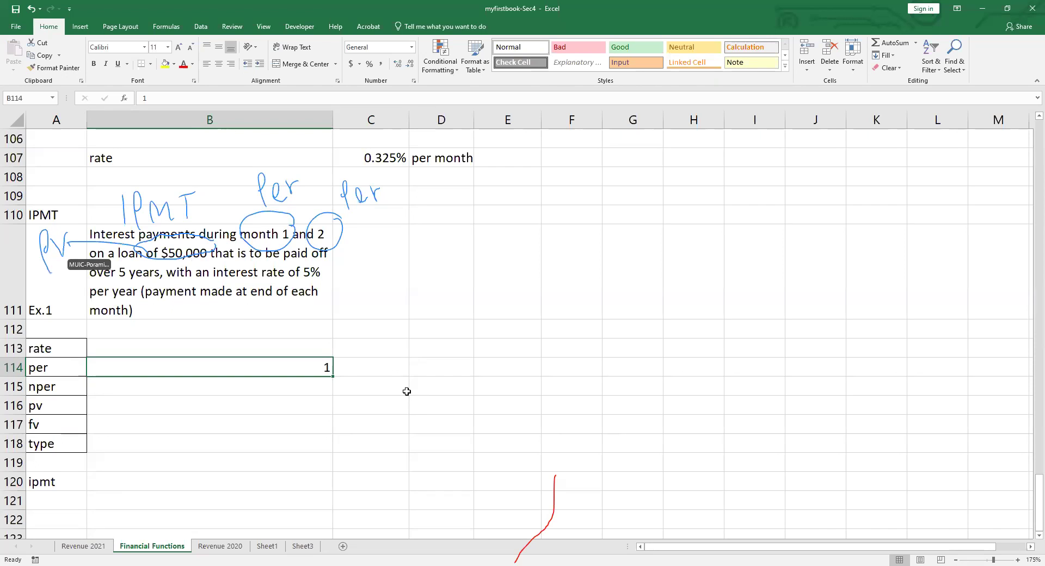
Enter 50000 as the pv in B116 and 0 as the fv in B117
left_click(196, 409)
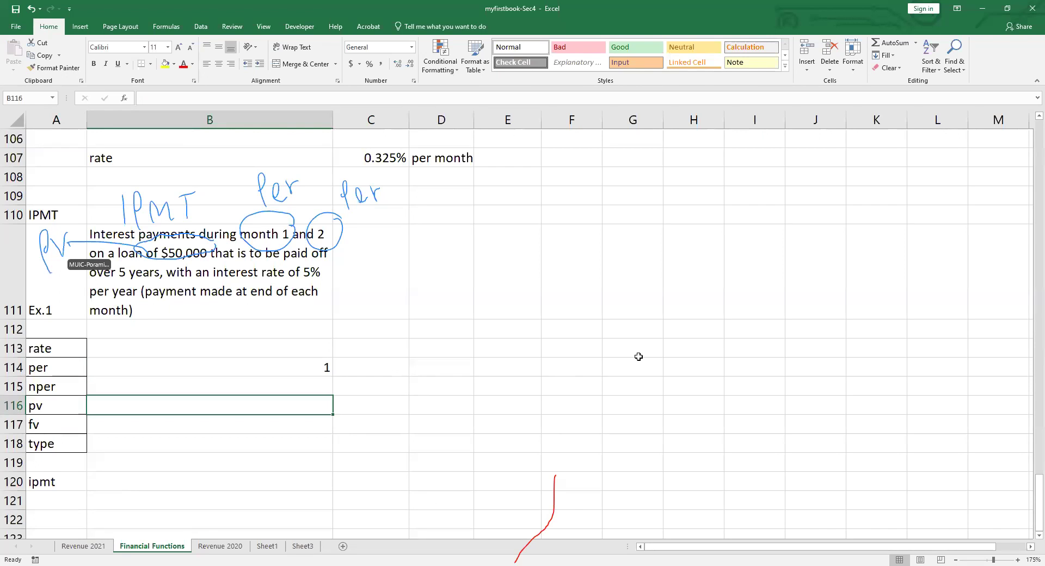
type("50")
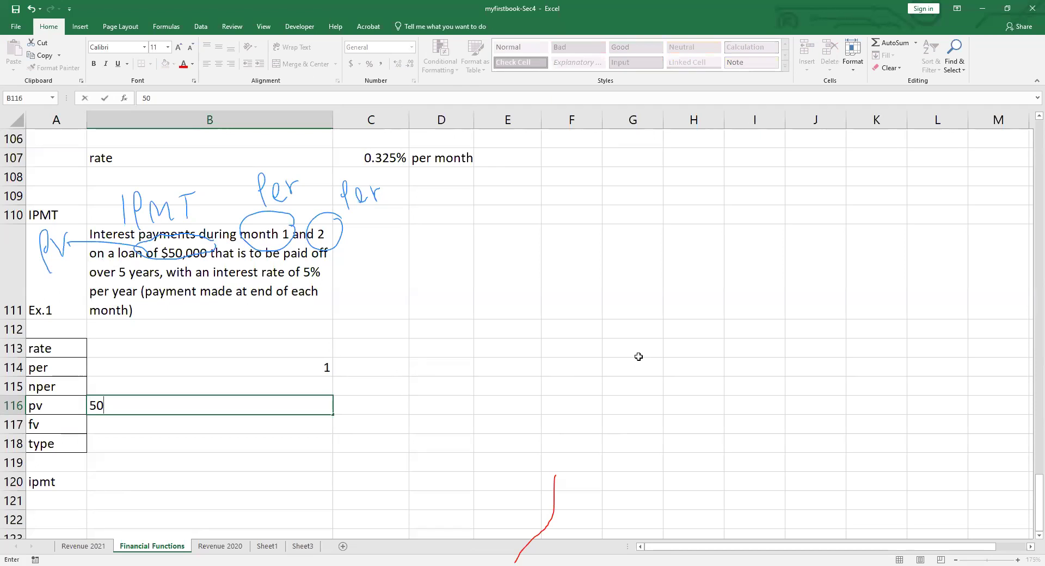
type("000")
key("Return")
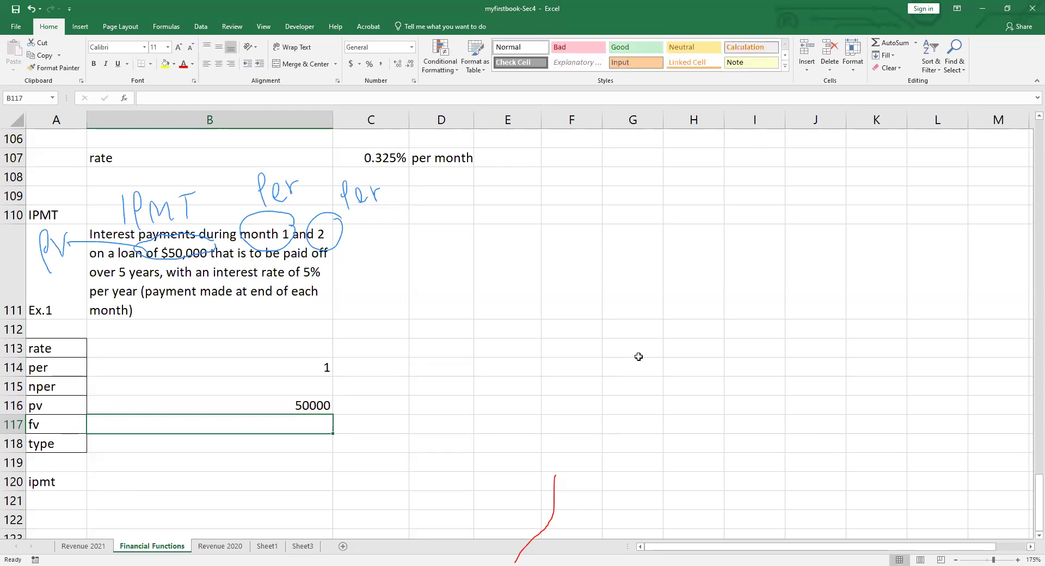
type("0")
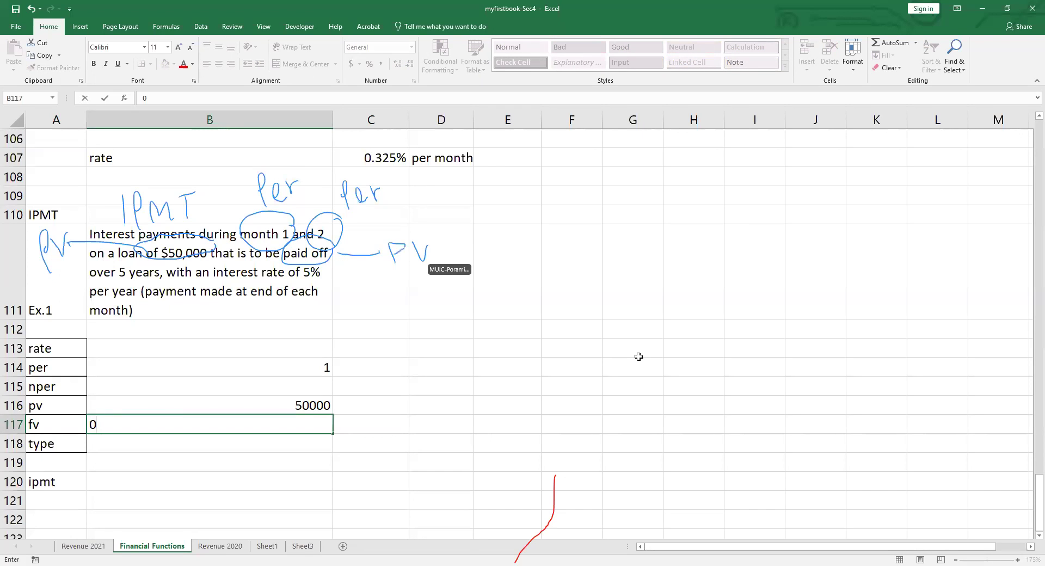
key("Return")
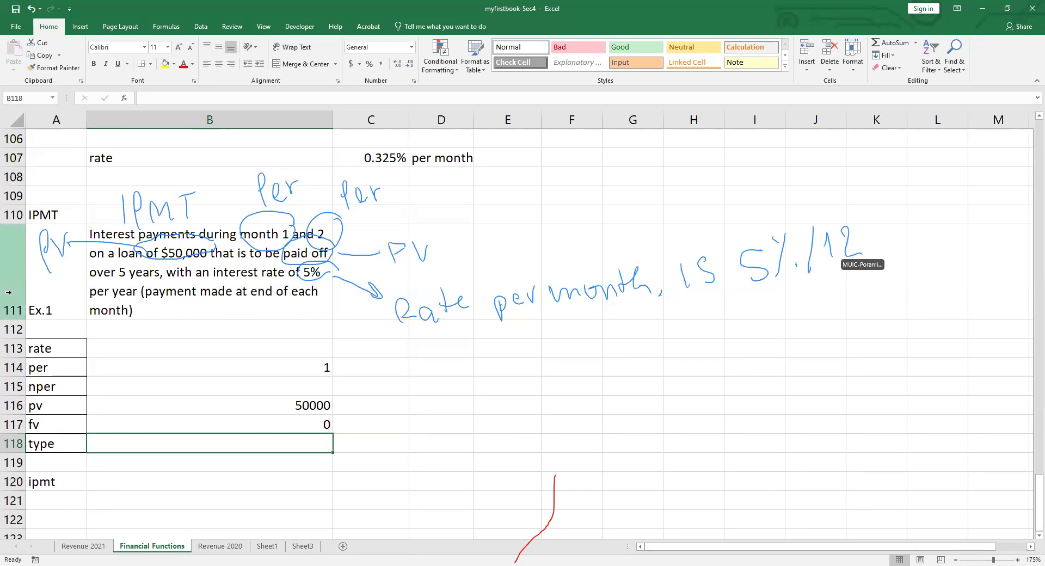
Calculate the monthly rate in B113 with =5%/12 and note "per month" beside it in C113
left_click(310, 349)
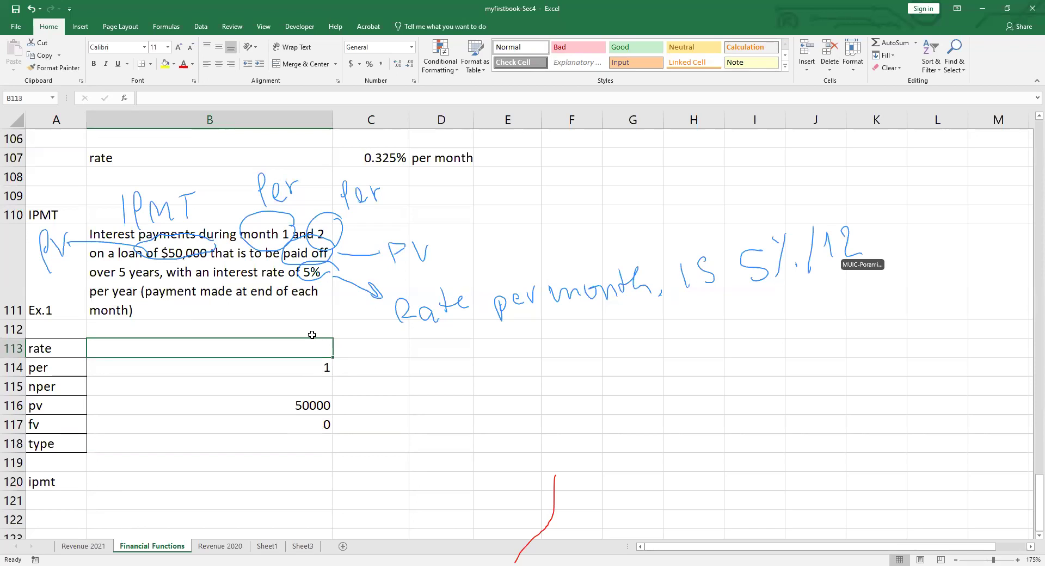
type("=5%/12")
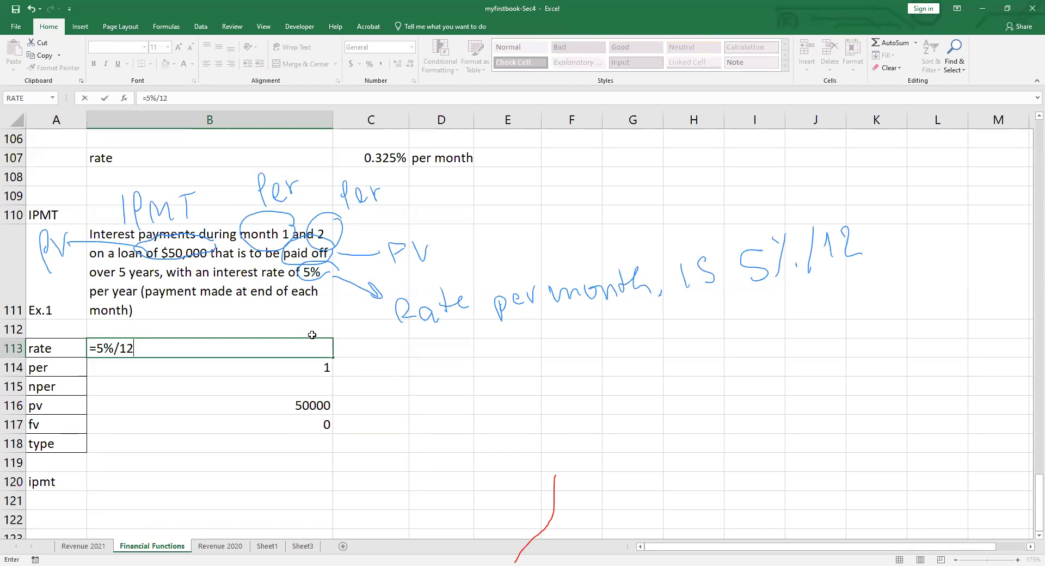
key("Return")
key("Up")
key("Right")
type("per month")
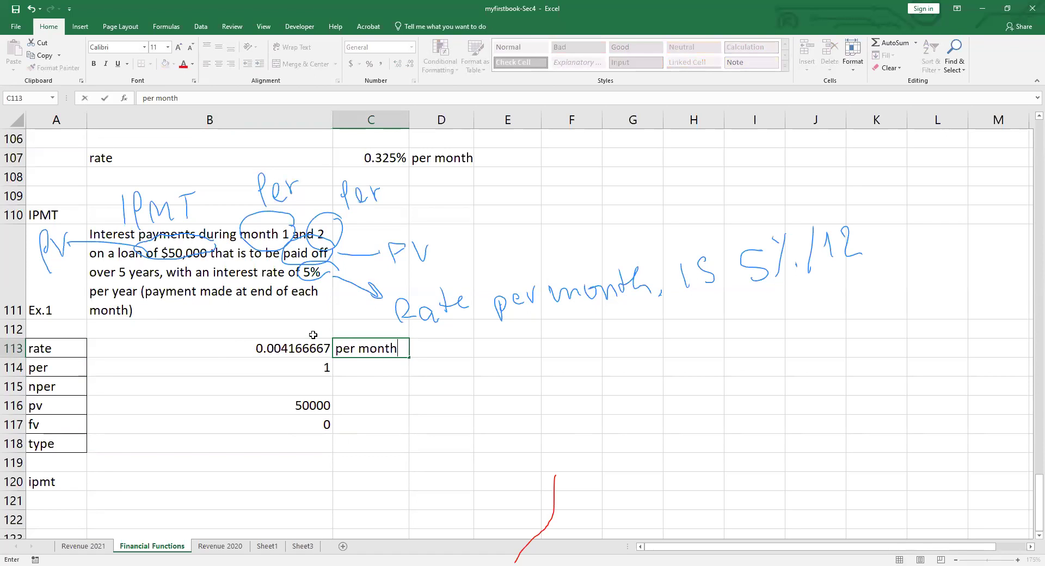
key("Return")
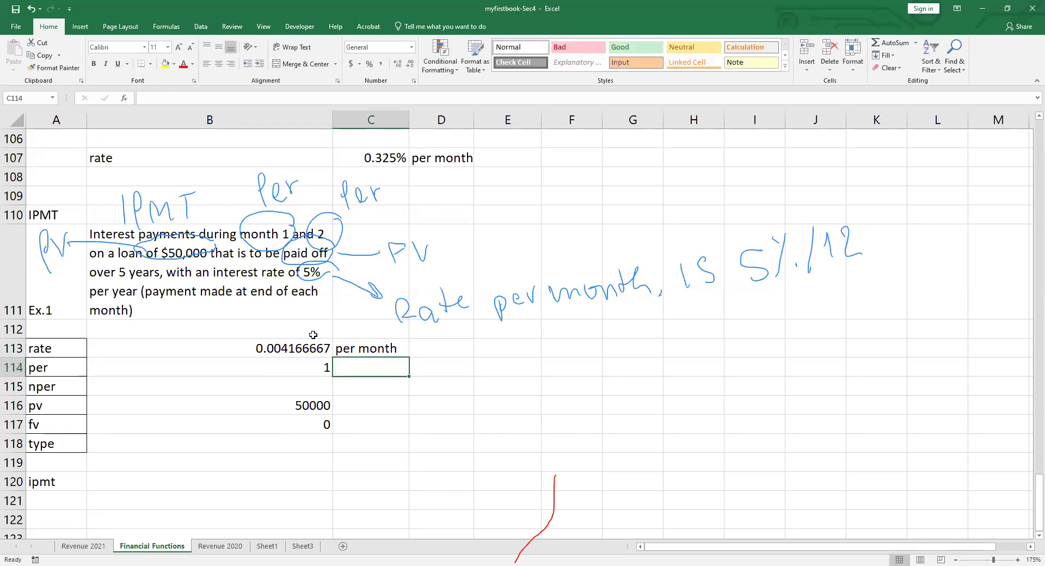
Format the rate in B113 as a percentage with three decimal places
key("Up")
key("Left")
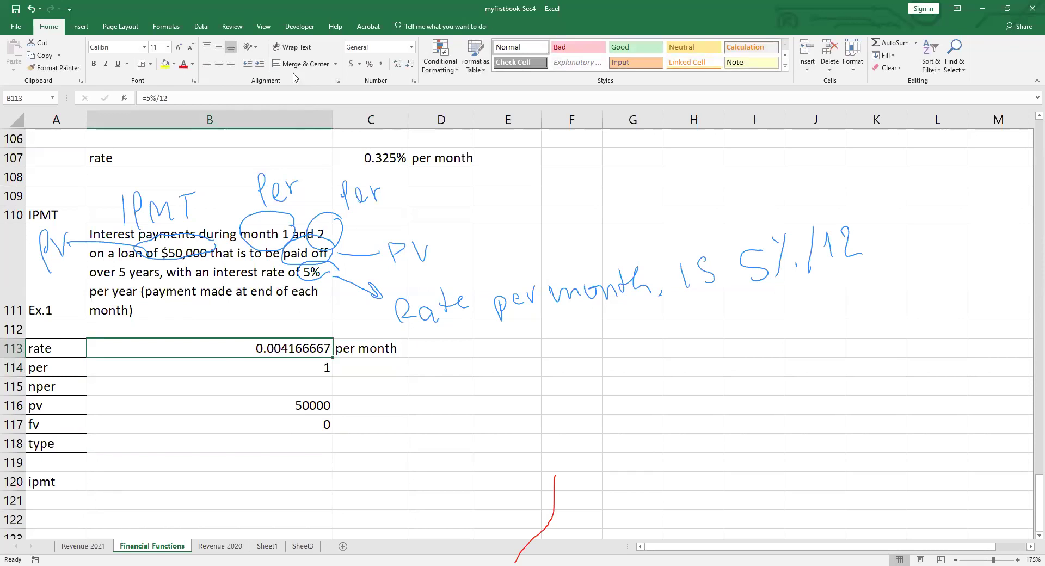
left_click(369, 65)
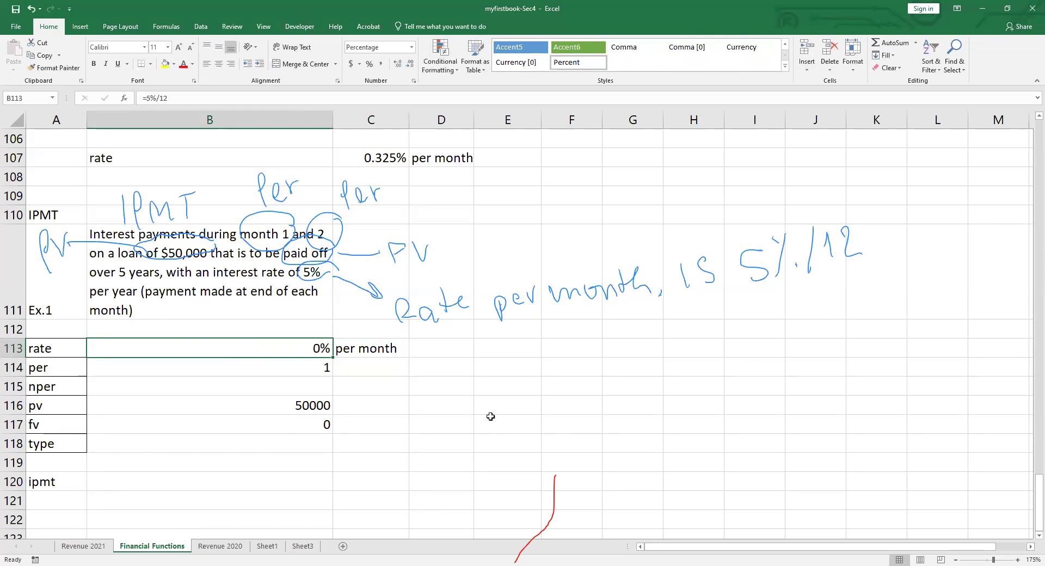
left_click(397, 64)
left_click(398, 64)
left_click(398, 65)
key("Down")
key("Down")
key("Up")
key("Up")
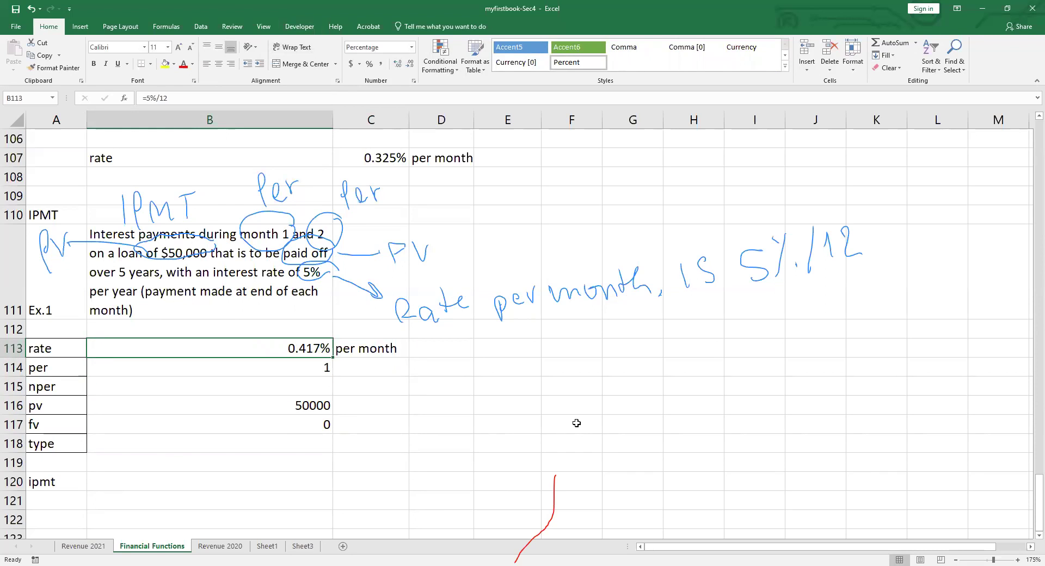
Enter 0 as the type in B118 for payments made at the end of each month
key("Down")
key("Down")
key("Down")
key("Down")
key("Down")
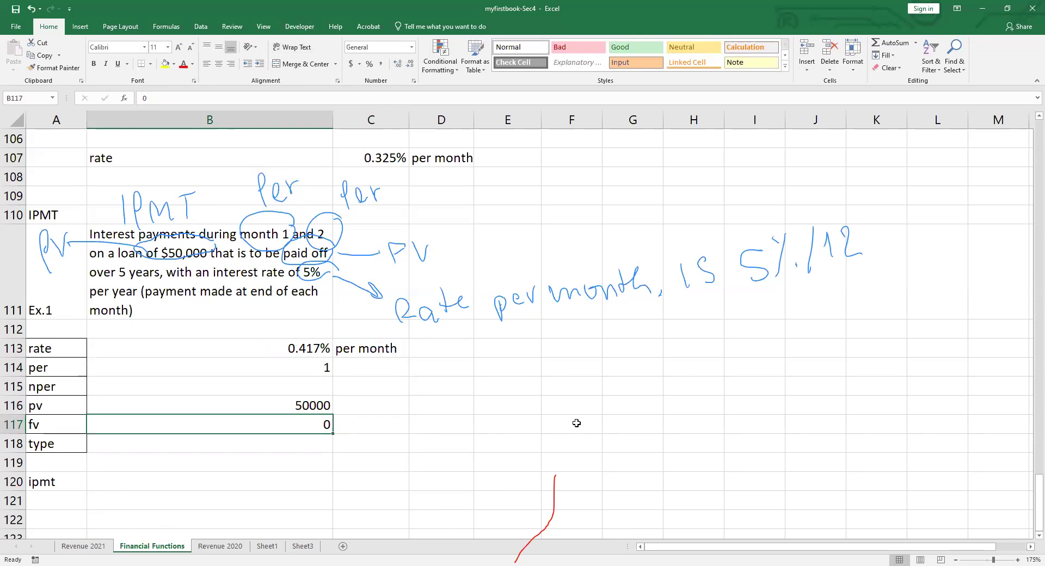
type("0")
key("Return")
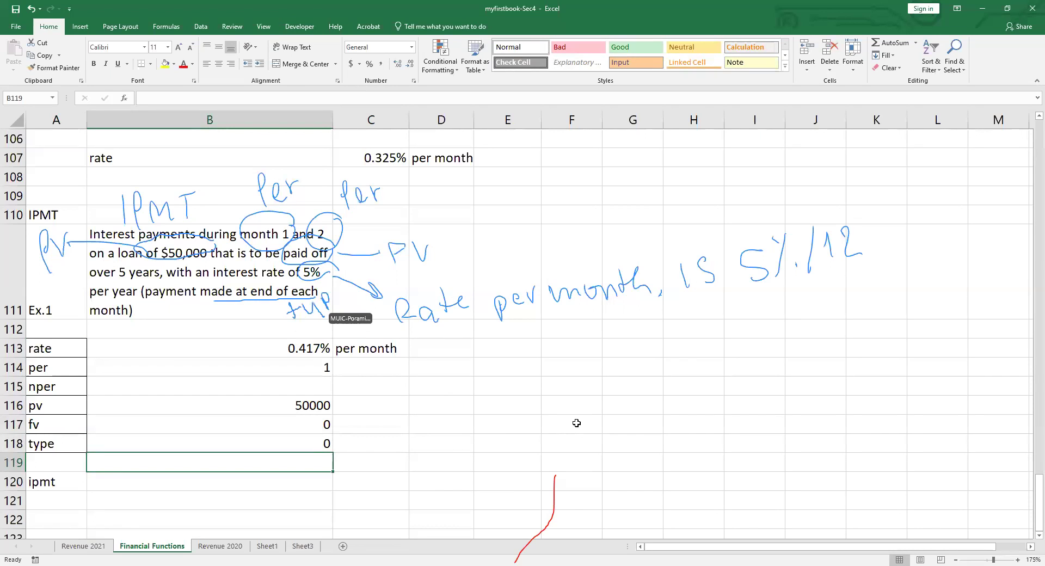
Calculate nper in B115 with =5*12 and note "months" beside it in C115
left_click(262, 403)
left_click(277, 384)
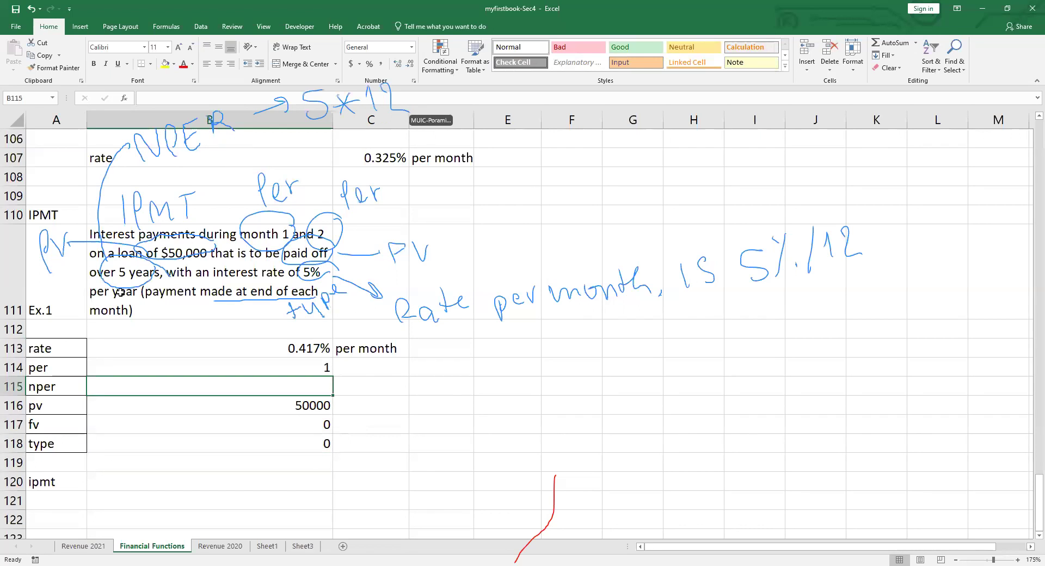
type("=5*12")
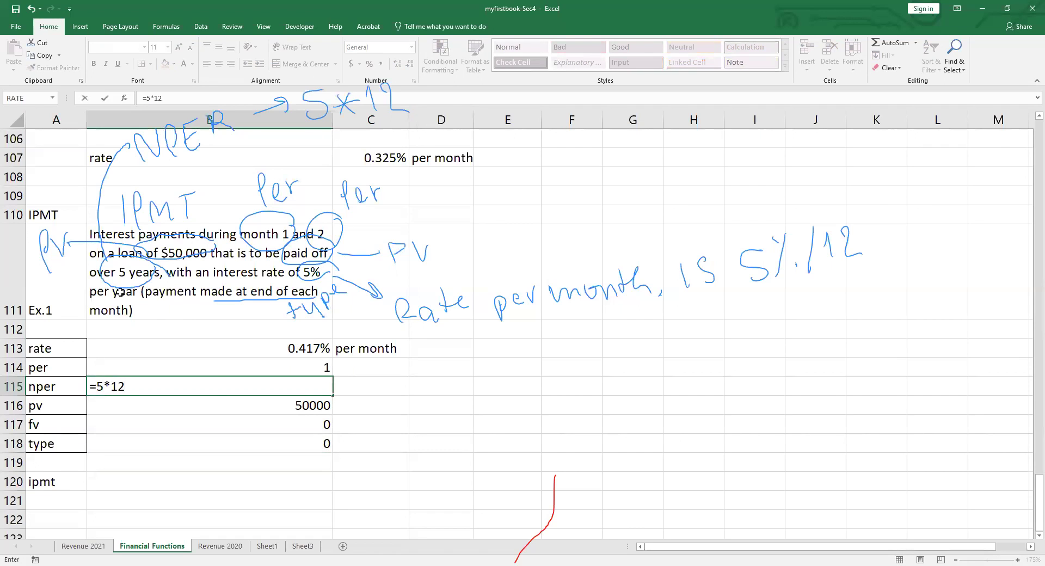
key("Tab")
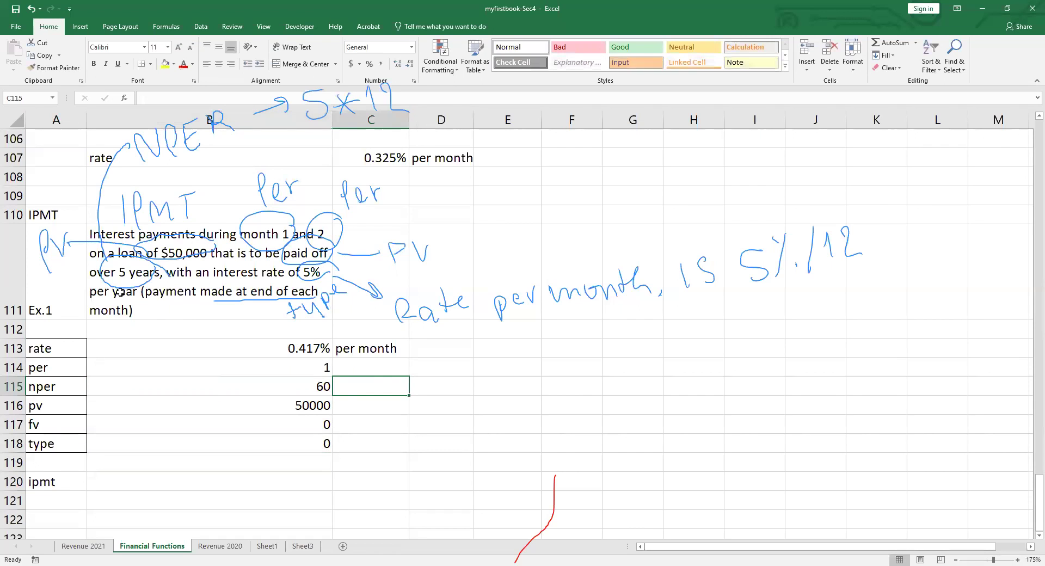
type("months")
key("Return")
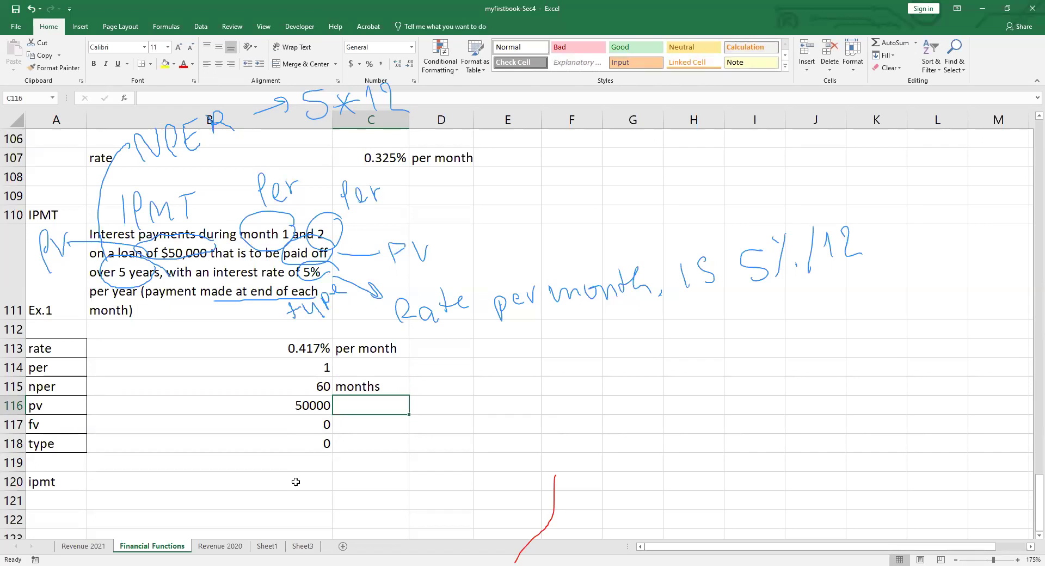
Search for the IPMT function from B120 and open its arguments for entry
left_click(295, 480)
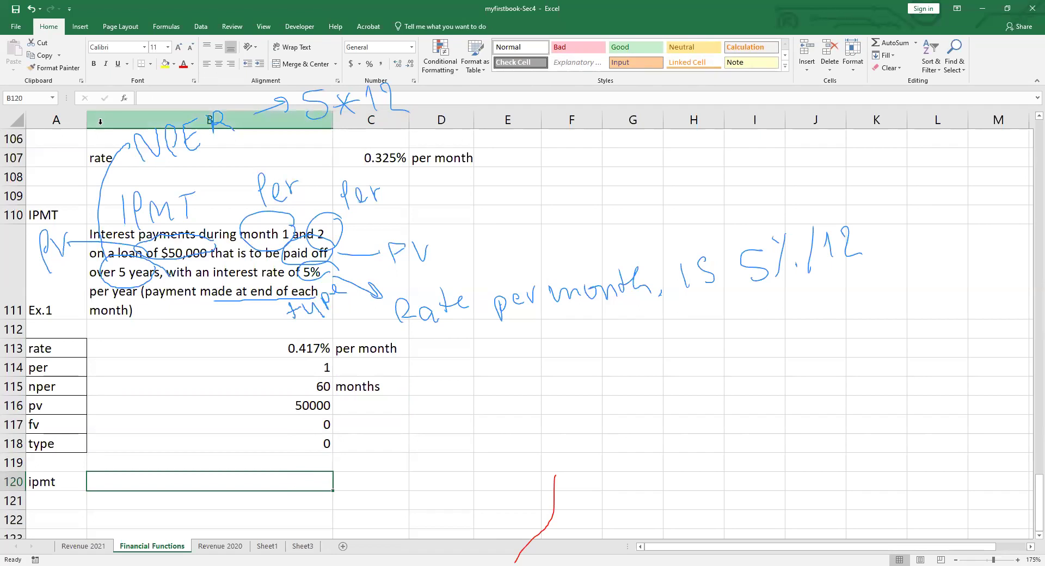
left_click(124, 99)
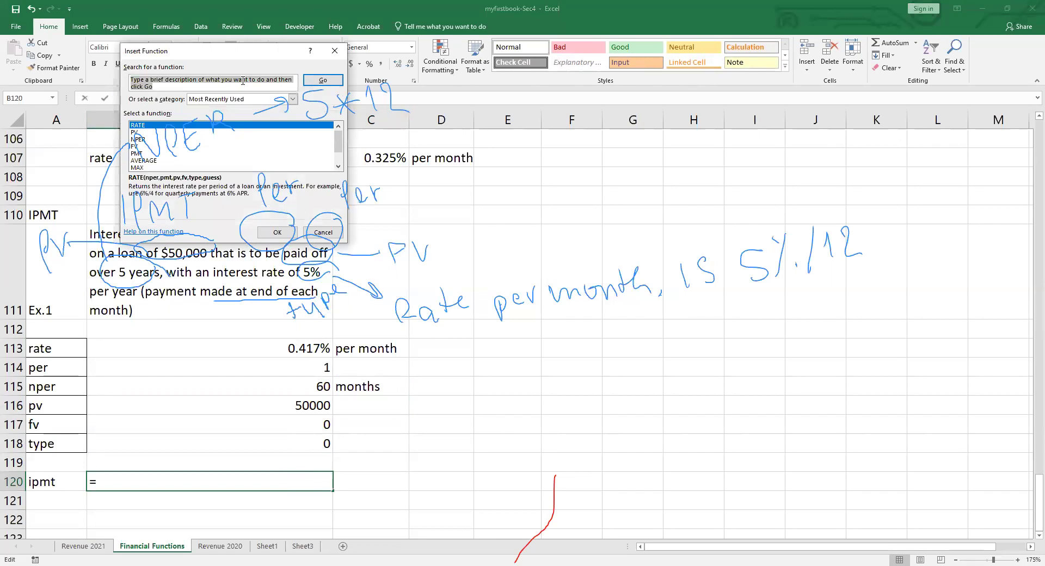
type("impt")
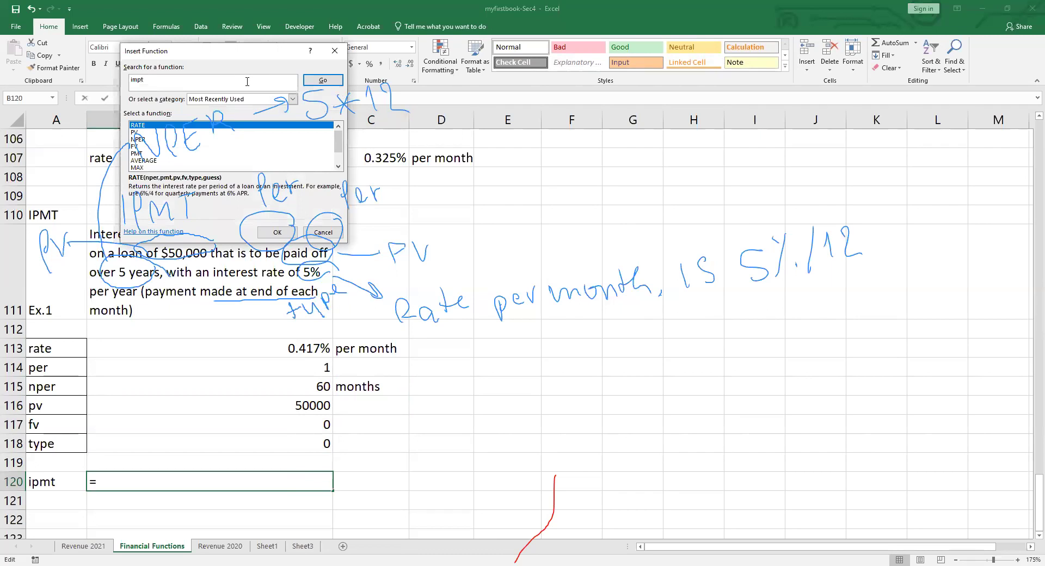
key("BackSpace")
key("BackSpace")
type("pmt")
left_click(321, 80)
left_click(265, 235)
Link the IPMT arguments to B113, B114, B115, B116, B117 and B118, insert the formula in B120, and check it against the period in B114
left_click(290, 348)
key("Tab")
left_click(298, 367)
key("Tab")
left_click(302, 386)
key("Tab")
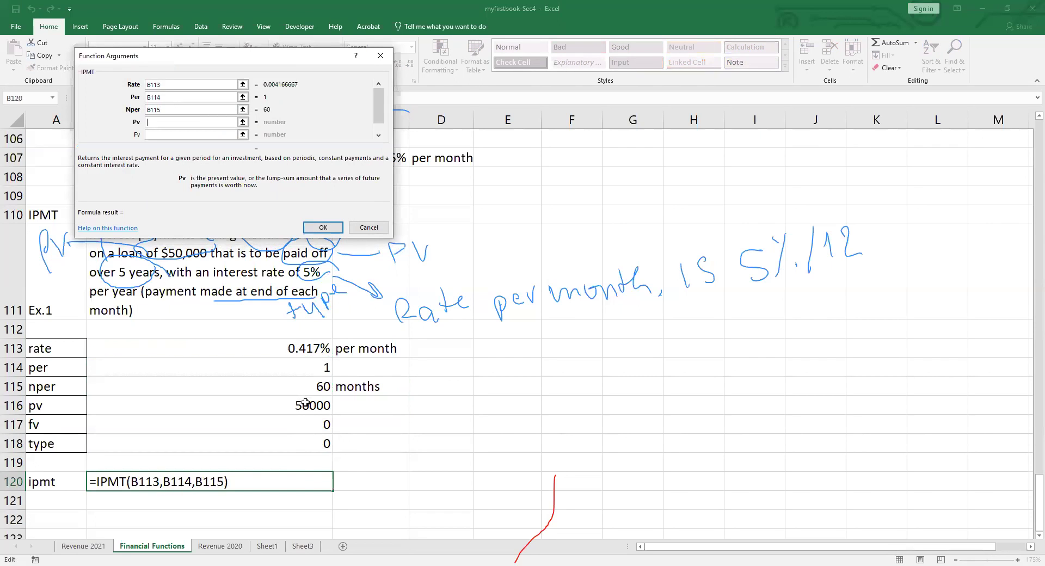
left_click(304, 405)
key("Tab")
left_click(306, 424)
key("Tab")
left_click(309, 444)
key("Tab")
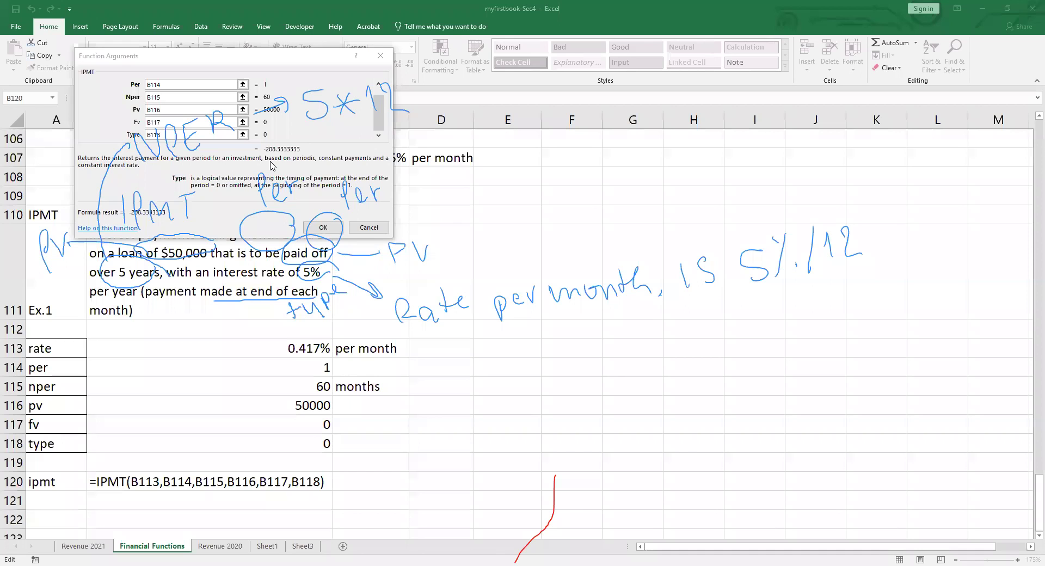
left_click(323, 227)
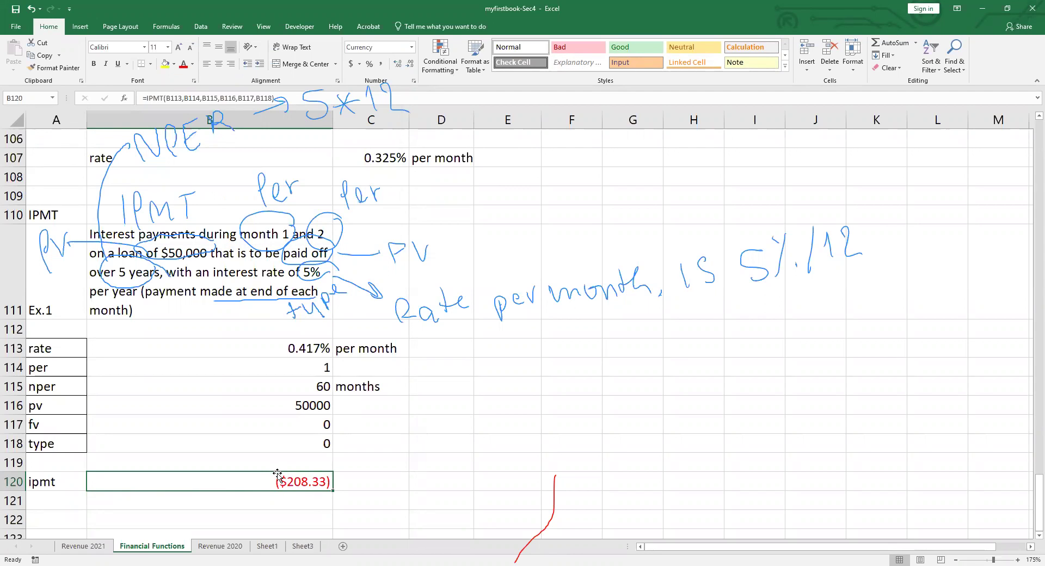
left_click(261, 368)
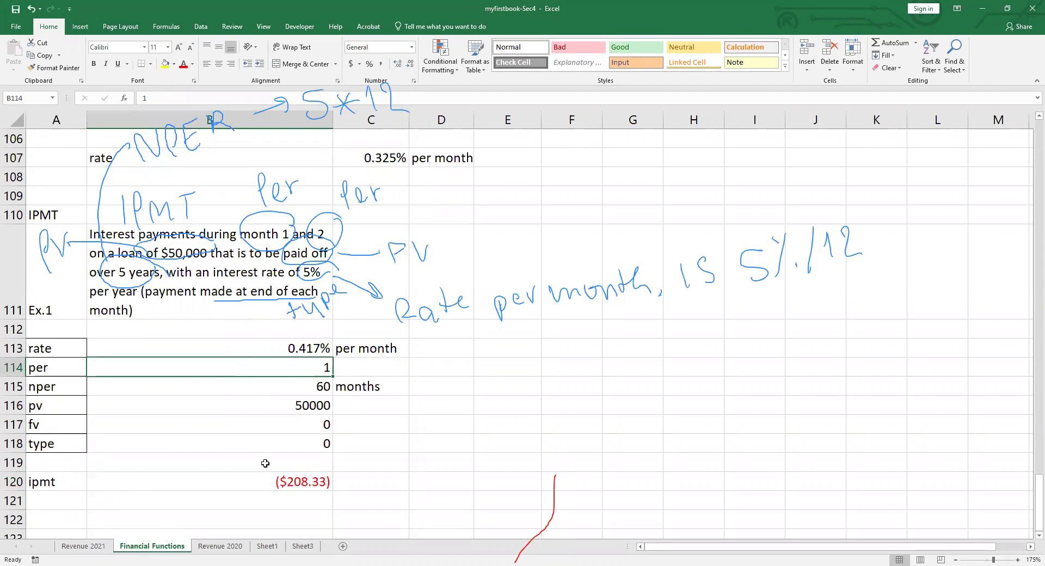
left_click(263, 481)
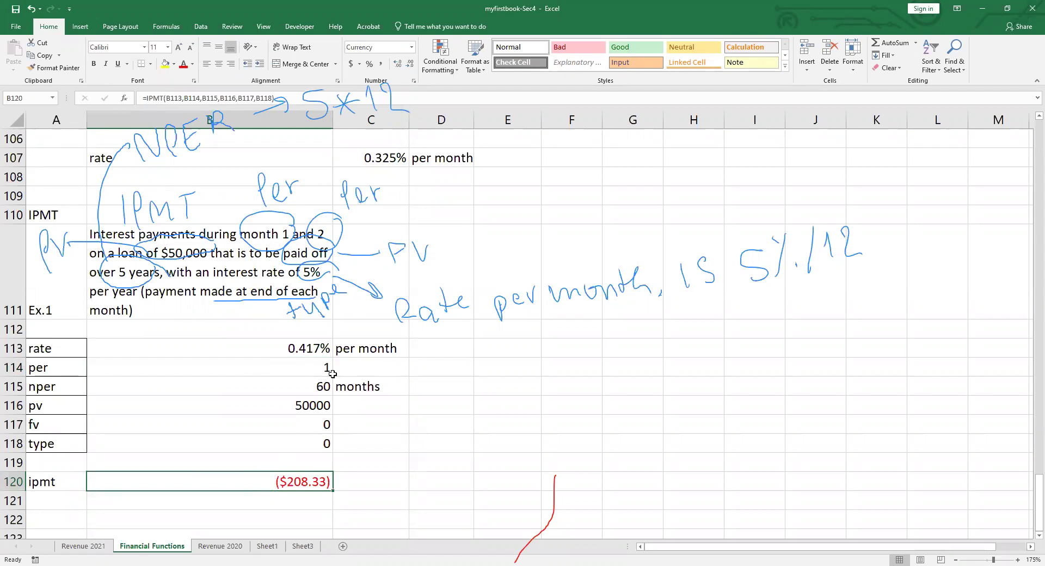
Move the unit notes in C113:C118 to column E, starting at E113
left_click(353, 351)
left_click_drag(359, 402, 361, 442)
key("ctrl+c")
key("Right")
key("Right")
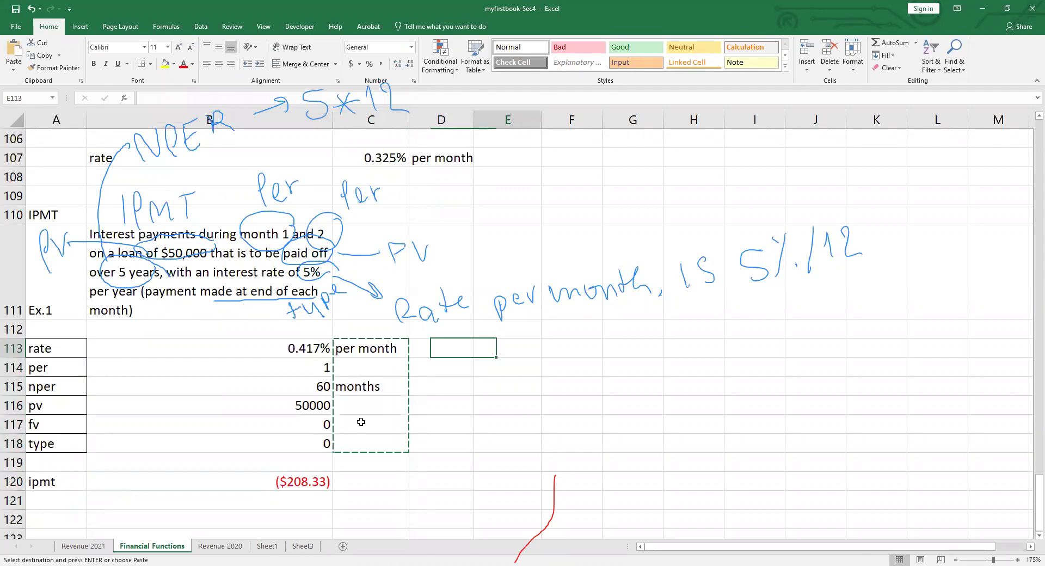
key("ctrl+v")
Copy the inputs and IPMT formula in B113:B120 into column C and set the period in C114 to 2
key("Left")
key("Left")
key("Left")
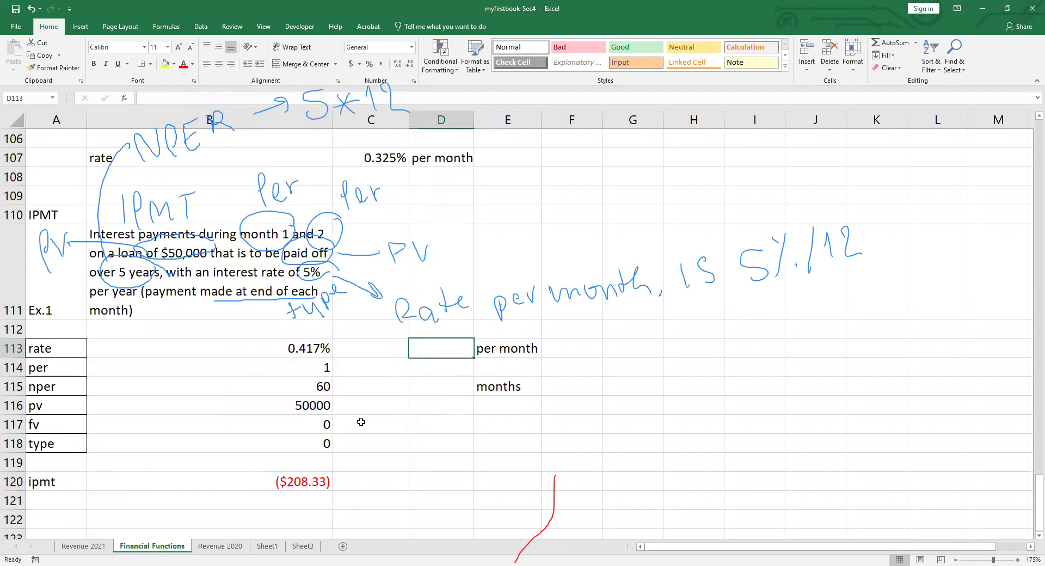
key("shift+Down")
key("shift+Down")
key("shift+Down")
key("shift+Down")
key("shift+Down")
key("shift+Down")
key("shift+Down")
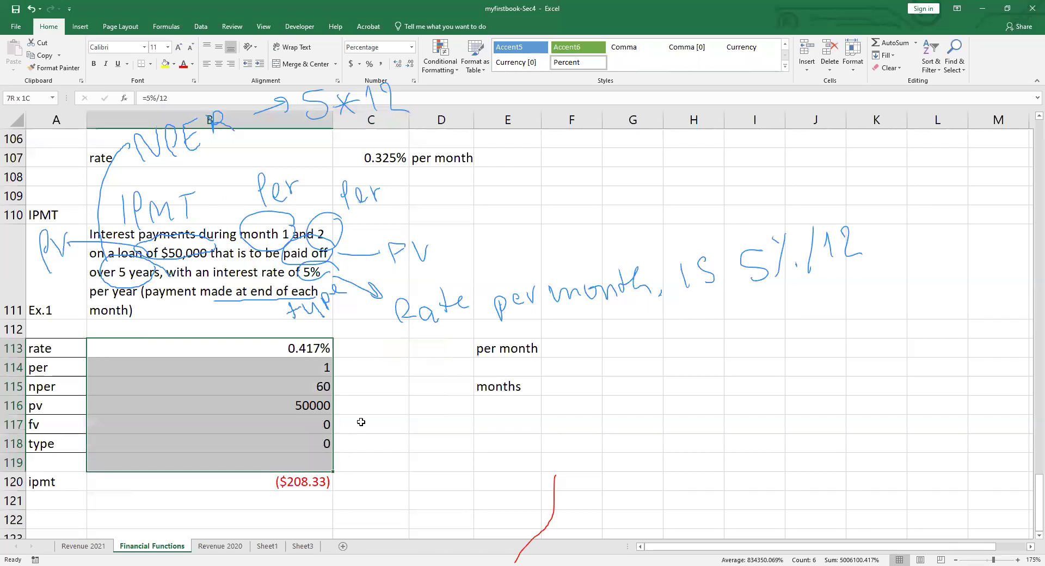
key("ctrl+c")
key("Right")
key("Return")
key("Down")
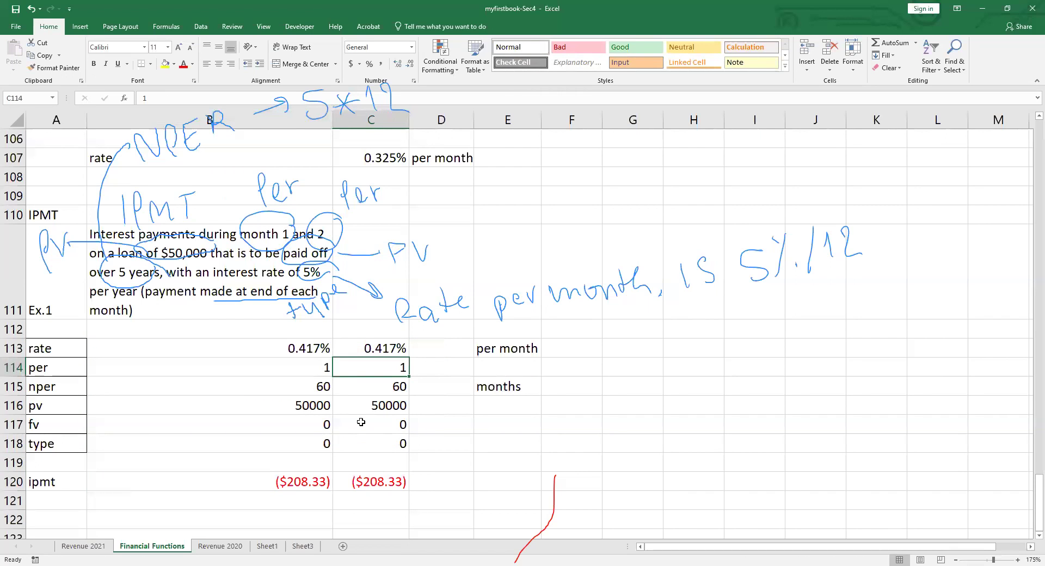
type("2")
key("Return")
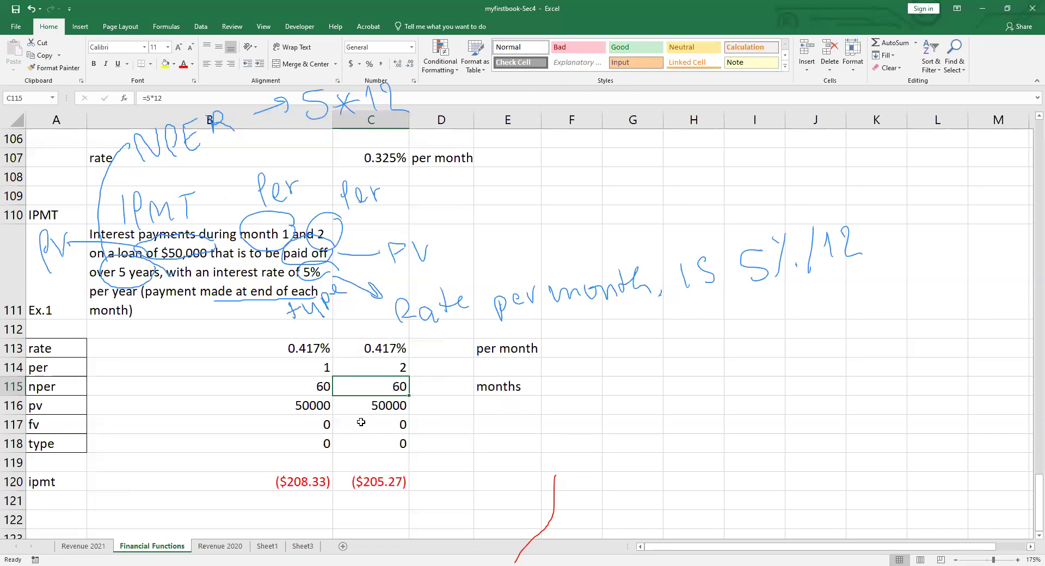
Paste the bold yellow headers Month 1 and Month 2 into B112:C112 and check the IPMT formula in B120
key("Up")
key("Up")
key("Up")
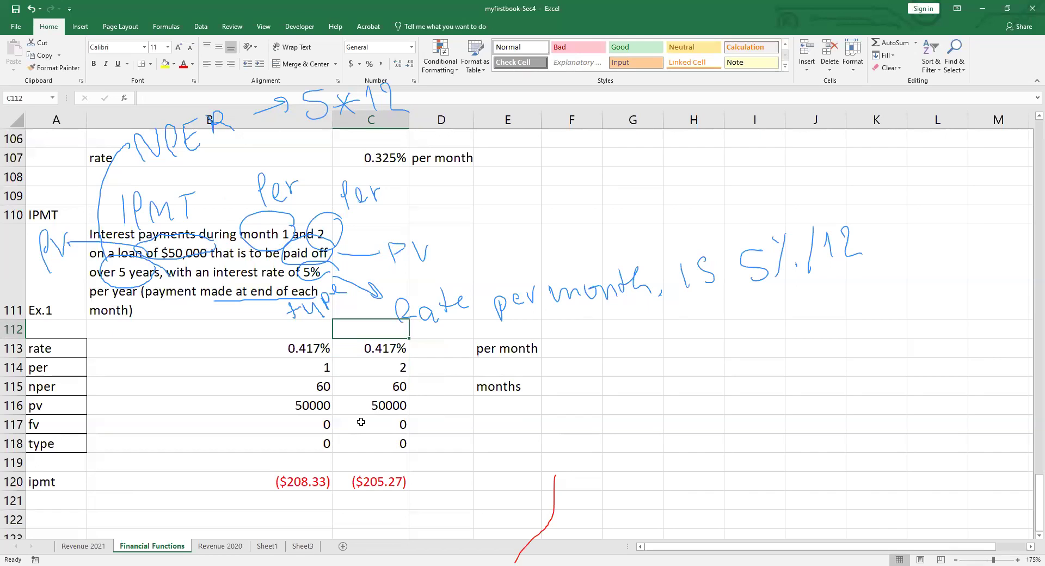
key("Left")
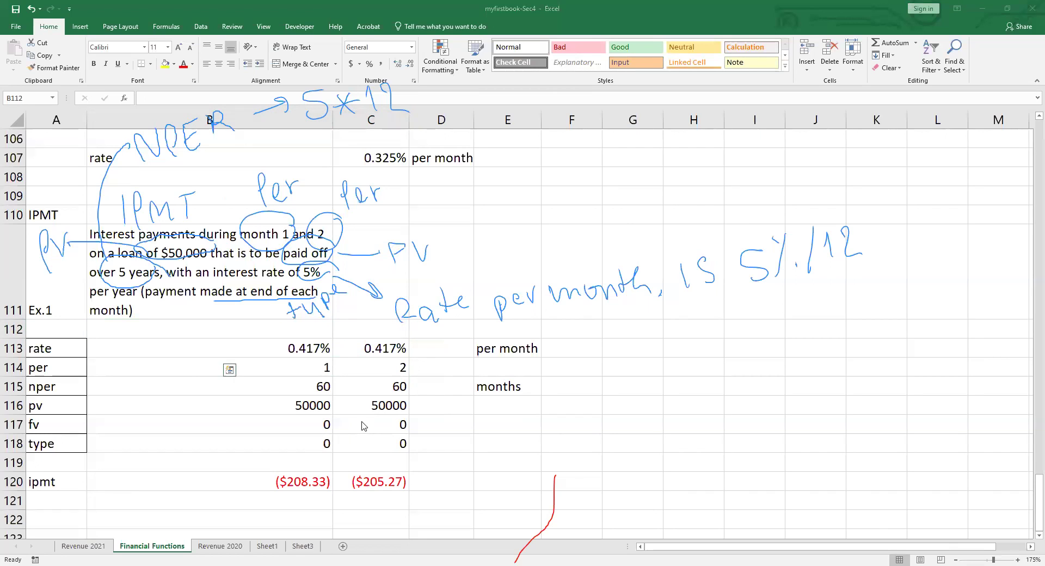
key("ctrl+c")
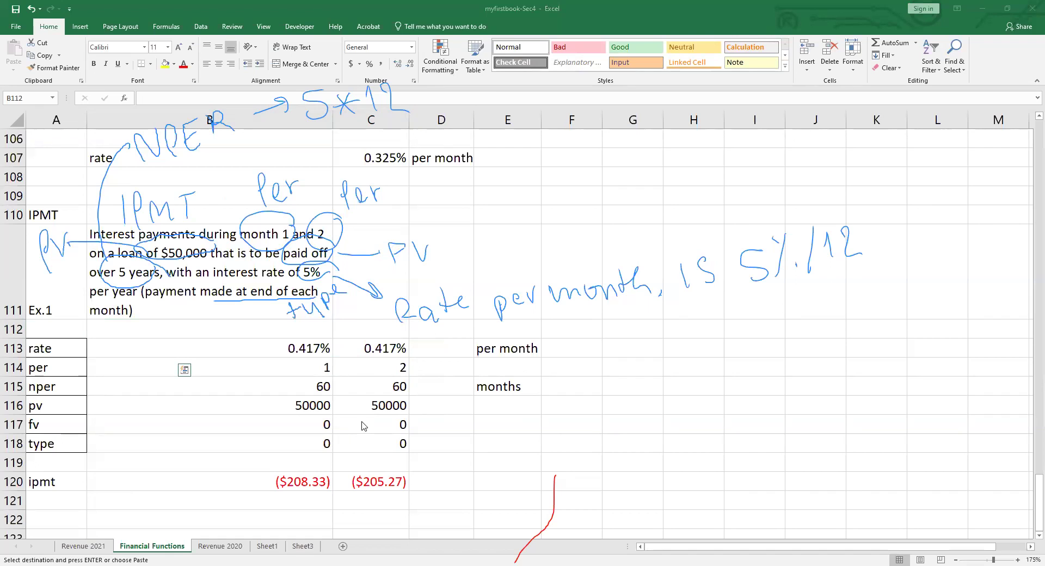
key("ctrl+v")
key("Down")
key("Down")
key("Down")
key("Down")
key("Down")
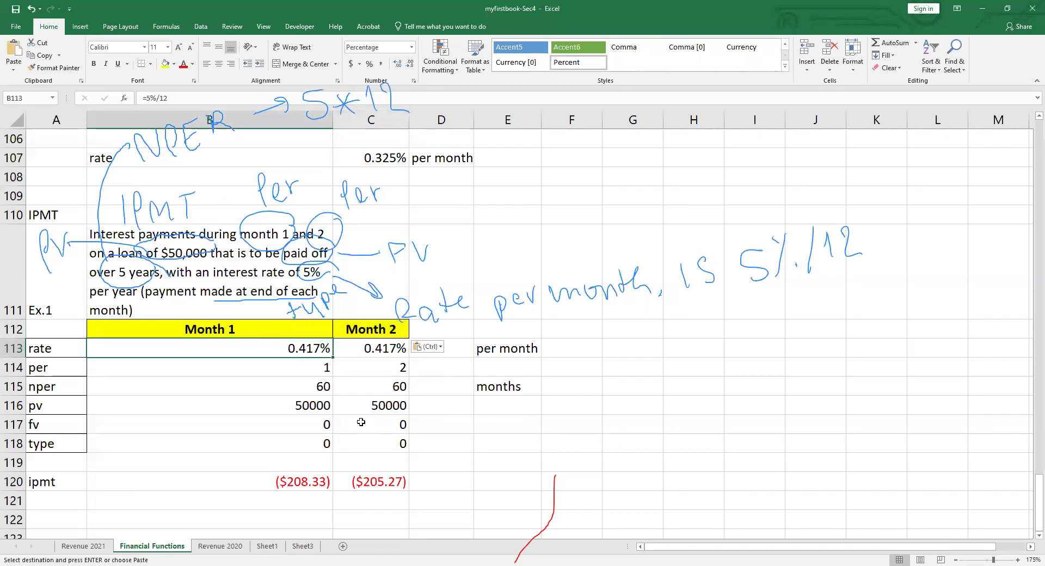
key("Down")
key("Down")
key("Down")
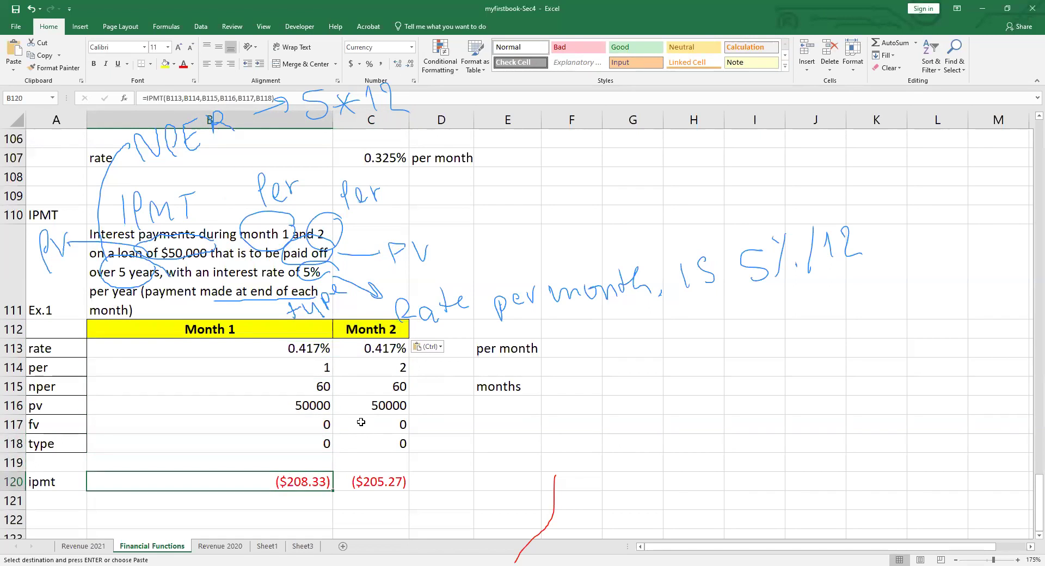
Enter the header Month 60 in D112
key("Right")
key("Right")
key("Up")
key("Up")
key("Up")
key("Up")
key("Up")
key("Up")
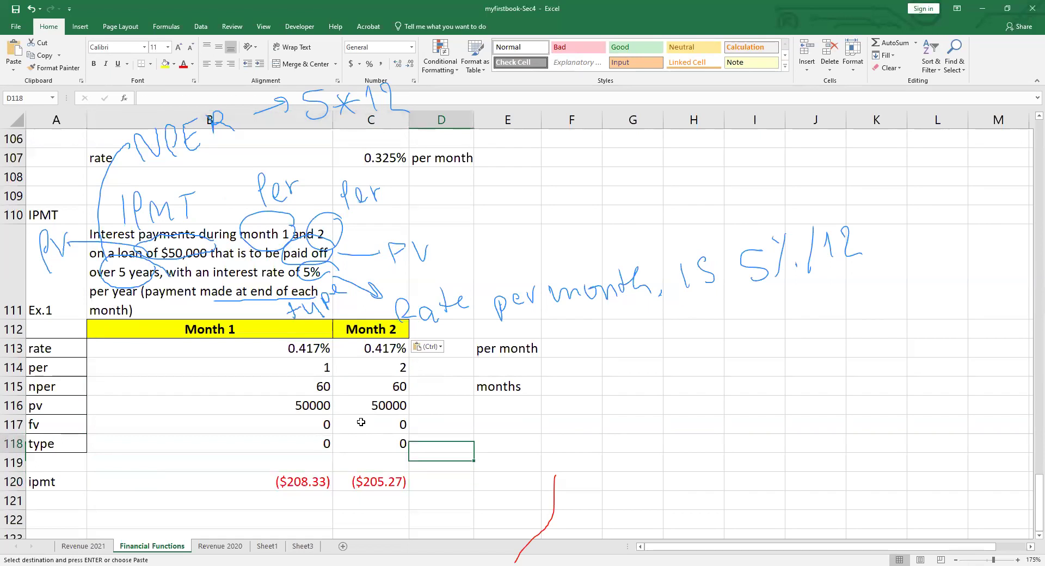
key("Up")
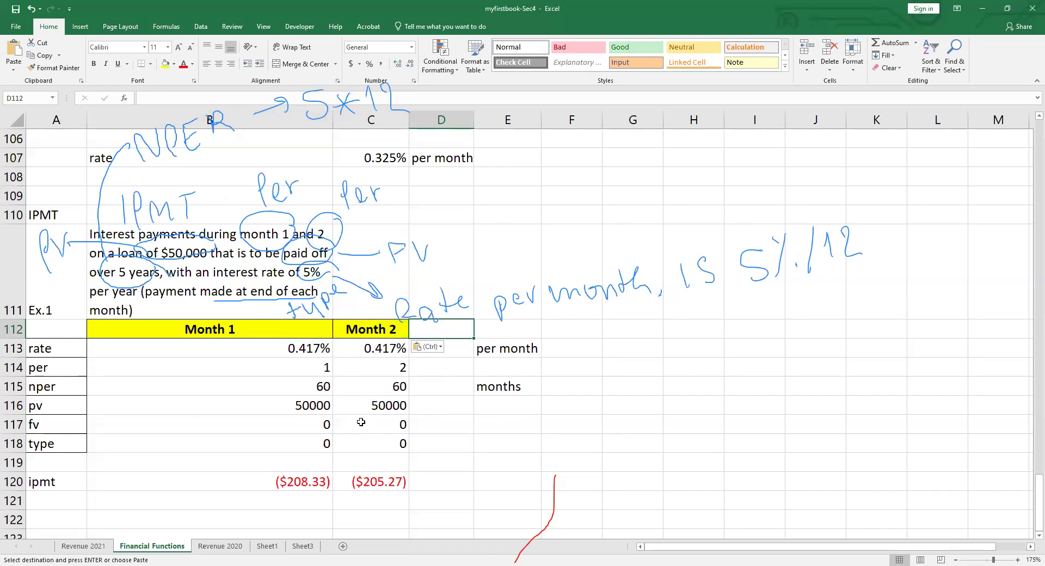
type("Moth")
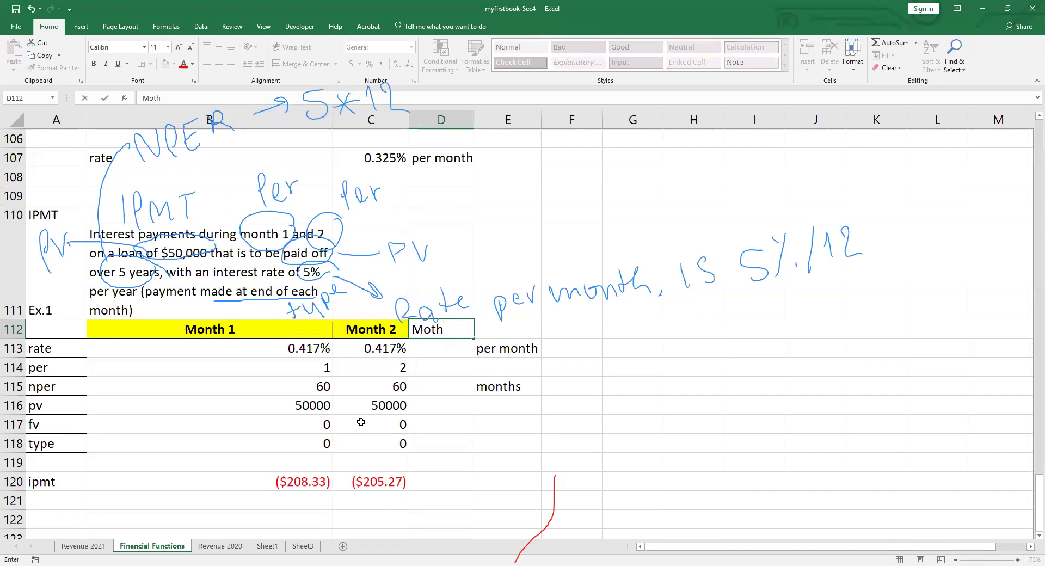
key("BackSpace")
key("BackSpace")
type("nth 60")
key("Return")
Copy the inputs and IPMT formula in C113:C120 into column D and set the period in D114 to 60
key("Up")
key("Down")
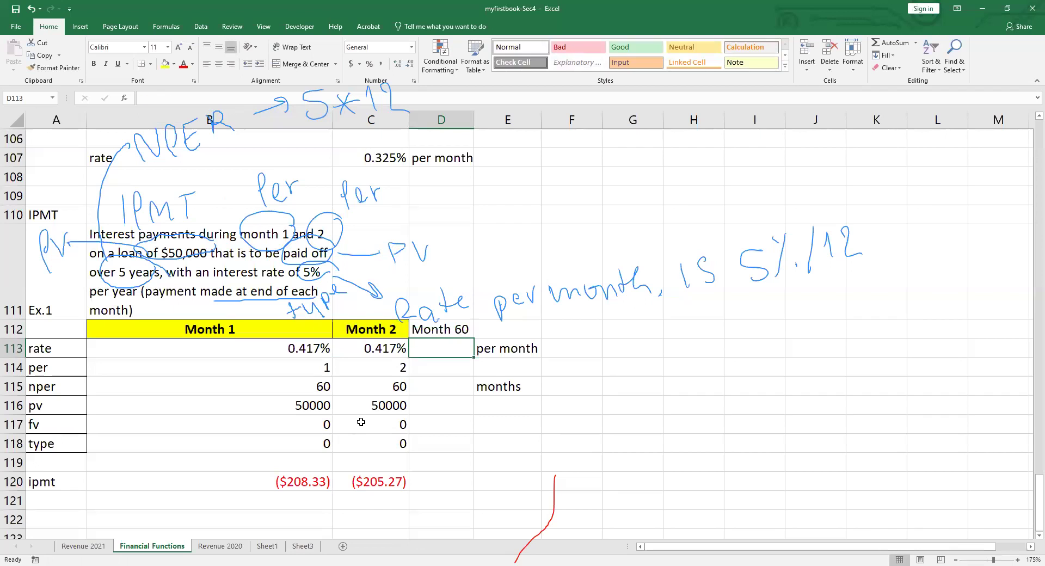
key("Left")
key("shift+Down")
key("shift+Down")
key("shift+Down")
key("shift+Down")
key("shift+Down")
key("shift+Down")
key("shift+Down")
key("ctrl+c")
key("Right")
key("Return")
key("Down")
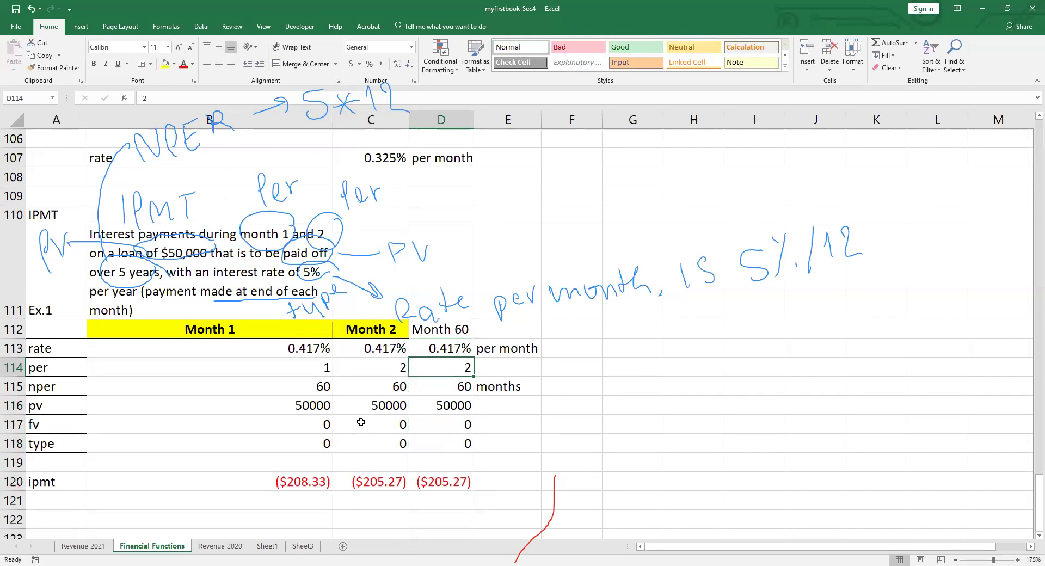
type("60")
key("Return")
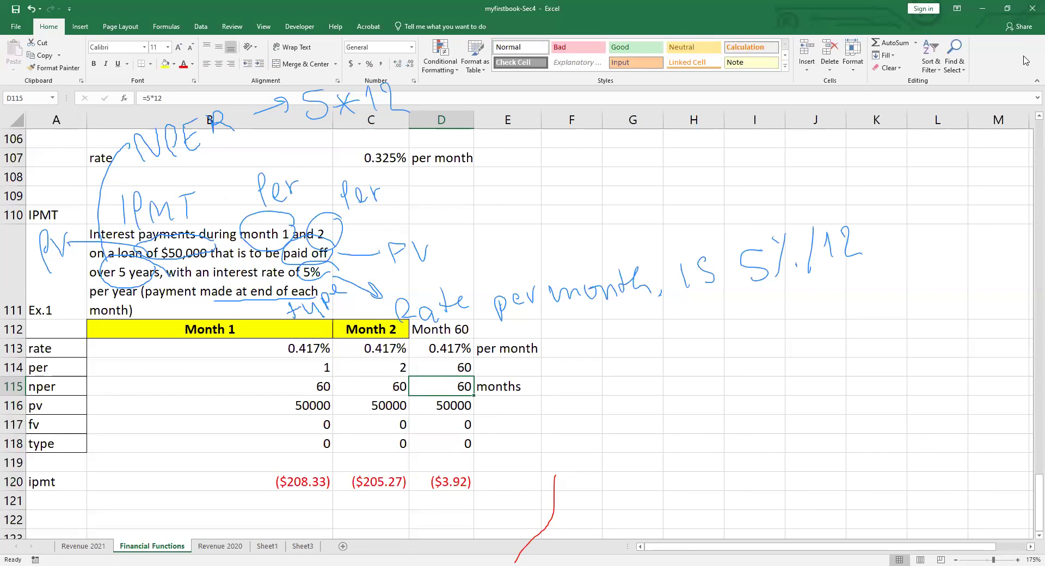
left_click(814, 377)
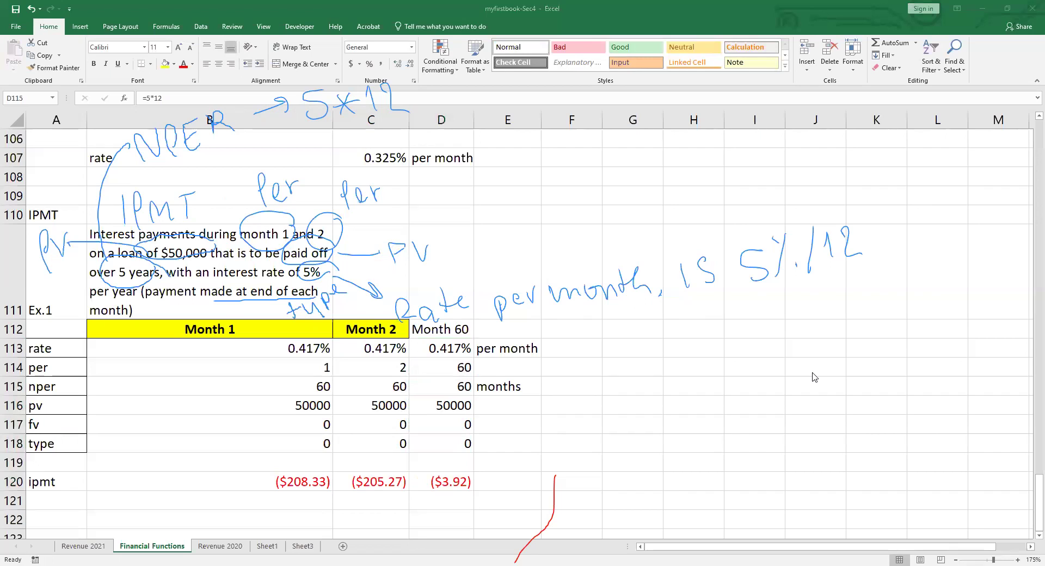
key("e")
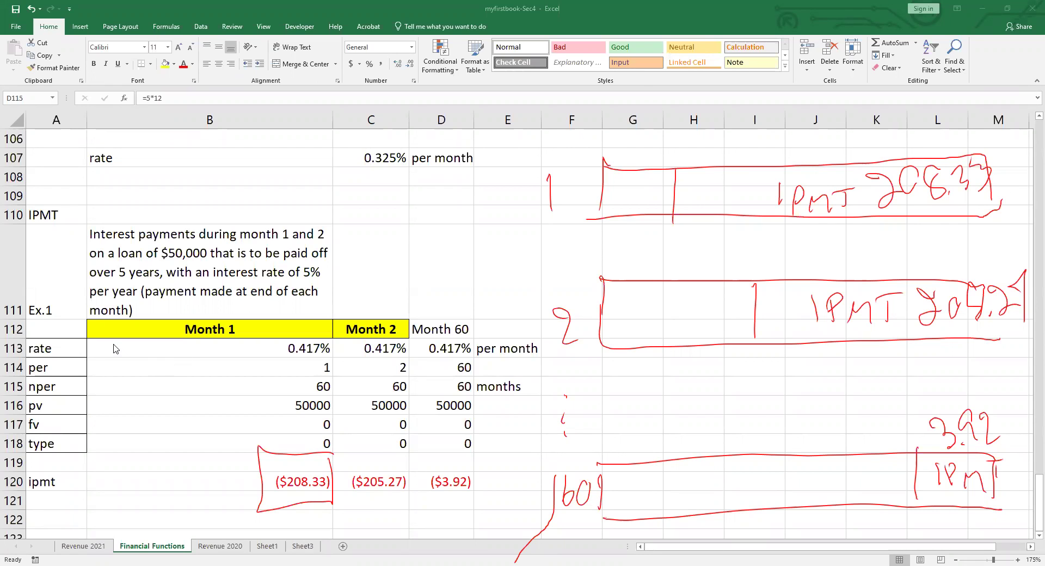
Apply all borders to the IPMT input table in A112:D118
left_click_drag(74, 332, 433, 445)
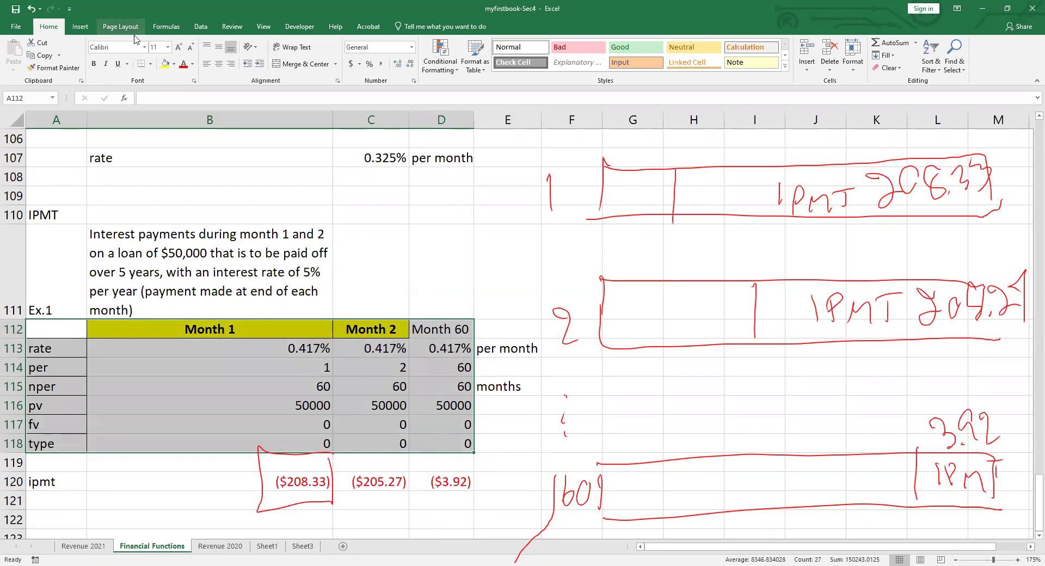
left_click(150, 64)
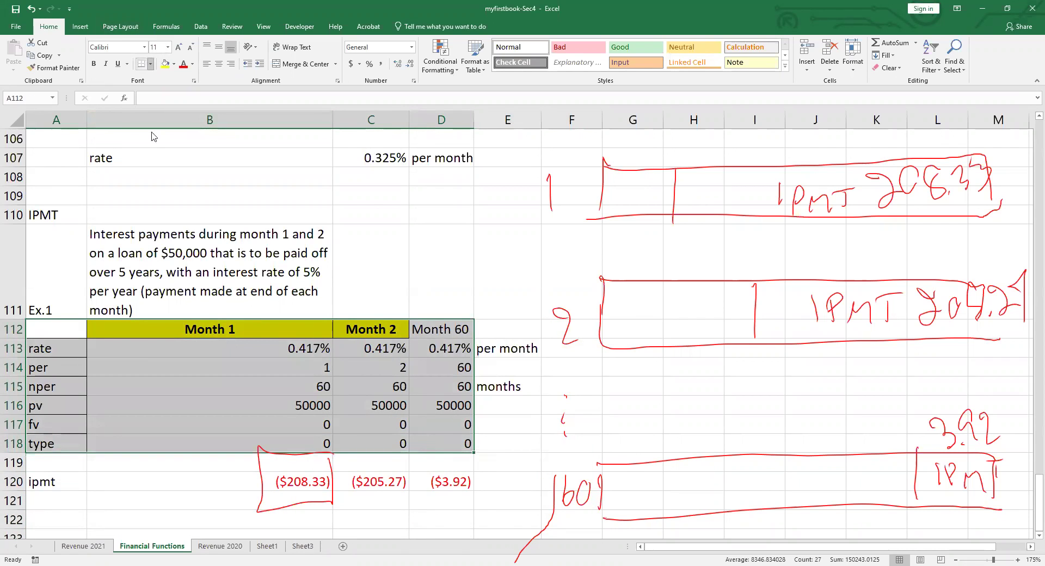
left_click(167, 156)
left_click(508, 368)
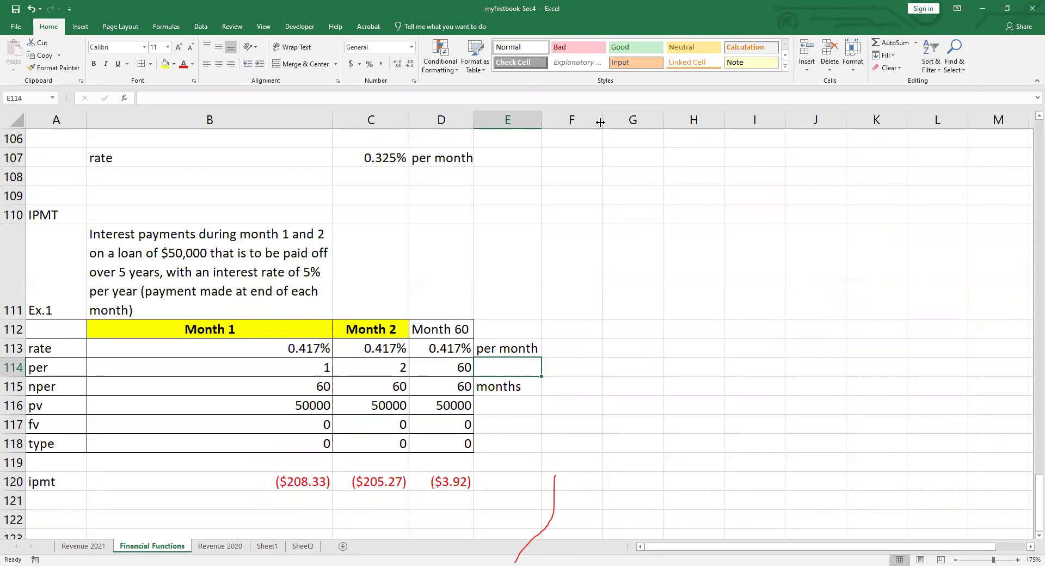
Label a second IPMT example as Ex.2 in A123
scroll(498, 186, "down", 1)
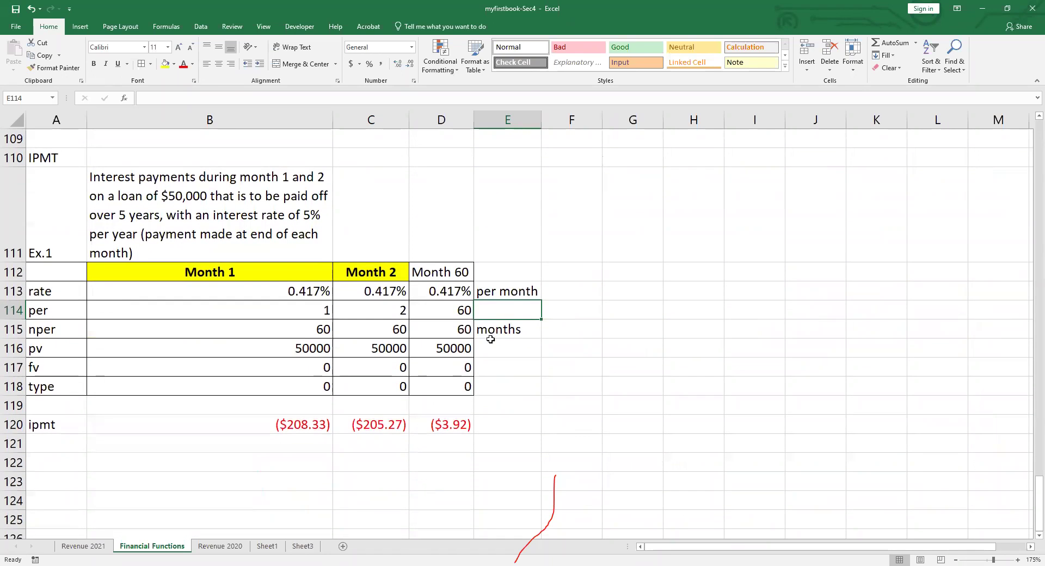
left_click(72, 473)
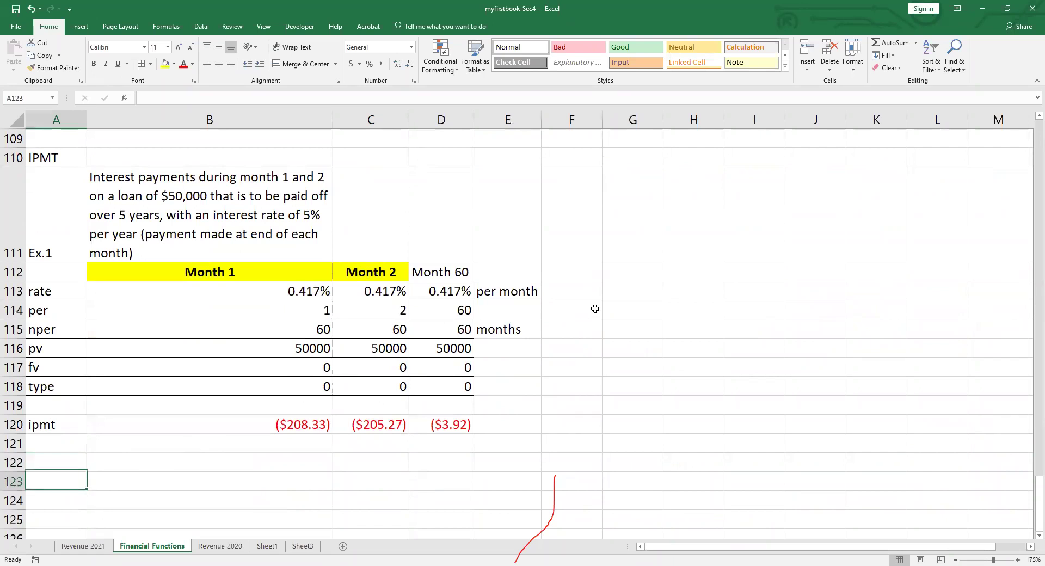
type("Ex.")
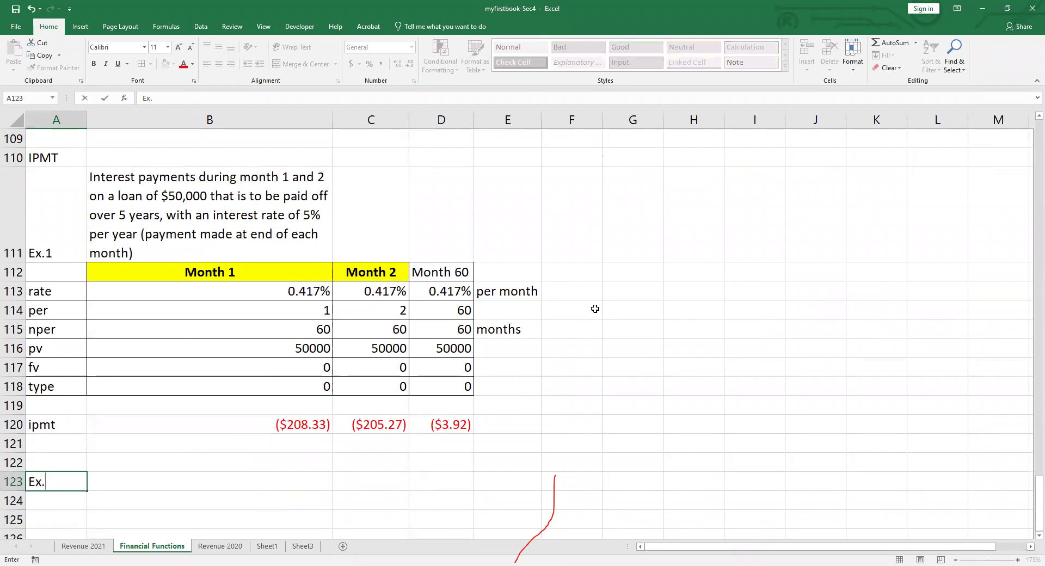
type("2")
key("Return")
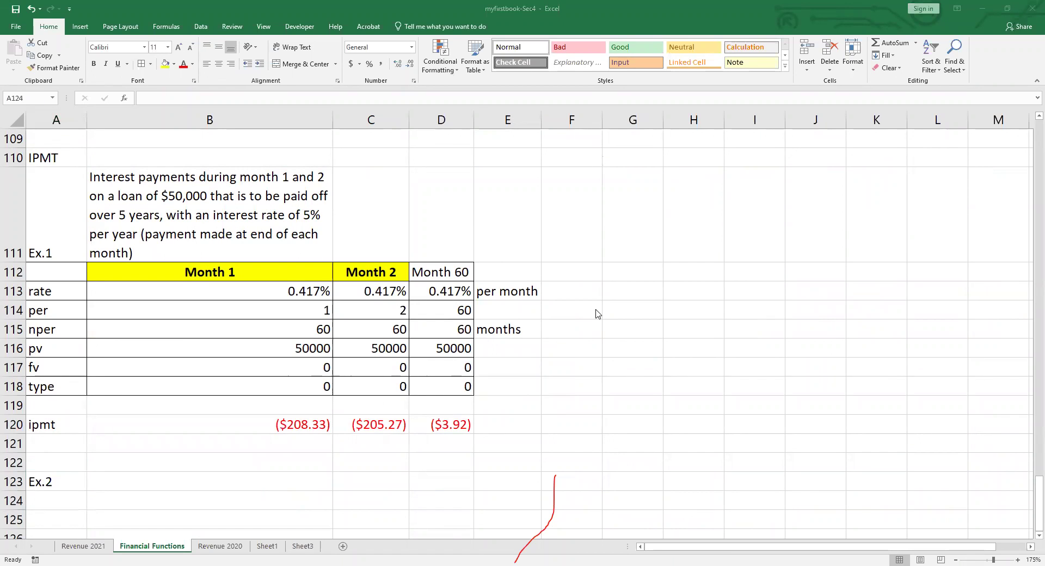
Paste the quarterly investment problem text into B123, with the bordered Q1 and Q2 argument table and an ipmt label beneath it
key("ctrl+c")
scroll(523, 305, "down", 4)
key("Escape")
key("Right")
key("Down")
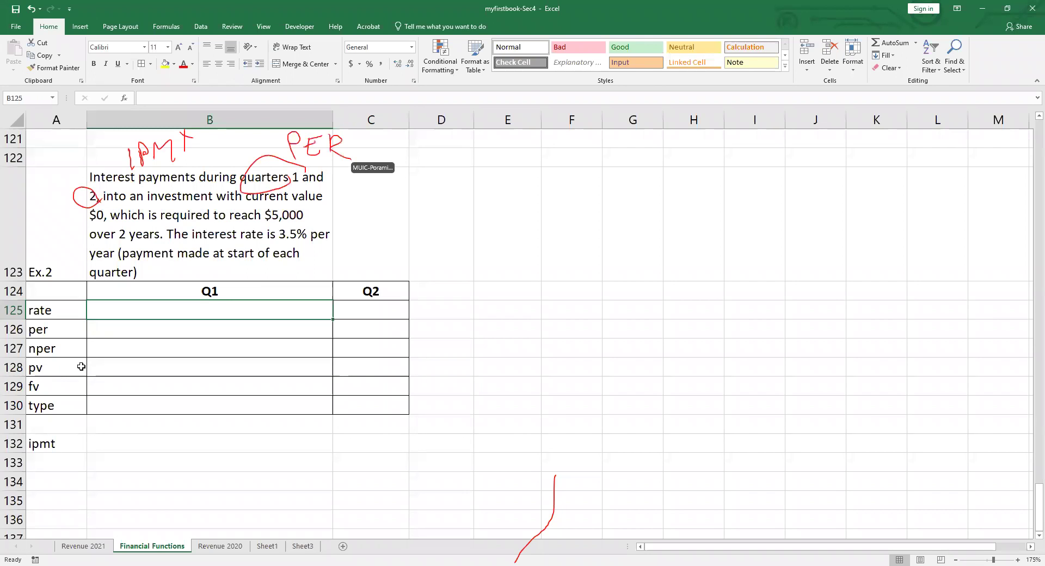
Enter 1 as the Q1 period in B126 and clear the trial entry of 2 from C126
key("Down")
type("1")
key("Tab")
type("2")
key("Tab")
key("Left")
key("Left")
key("Right")
key("Delete")
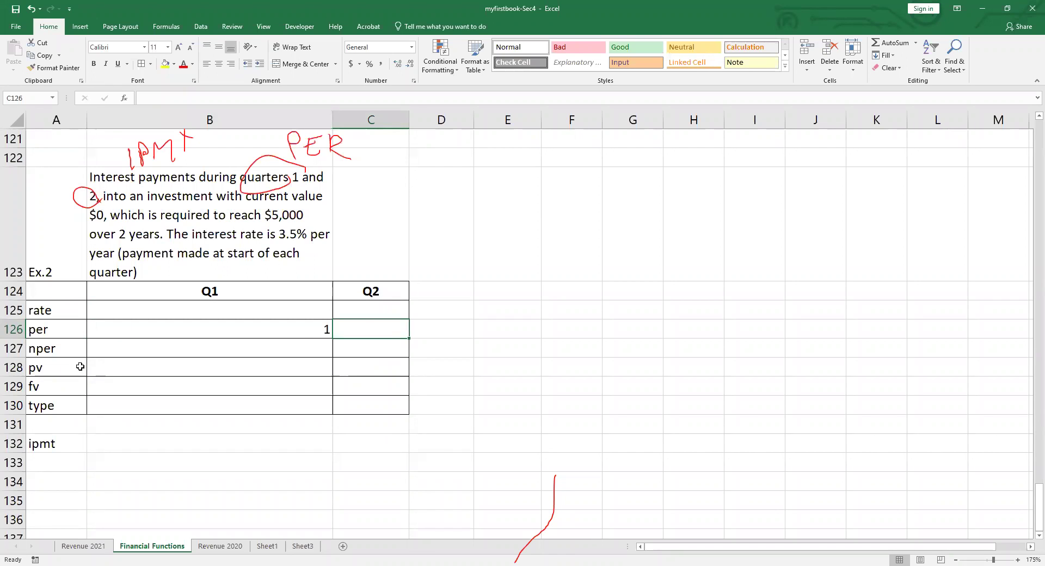
key("Left")
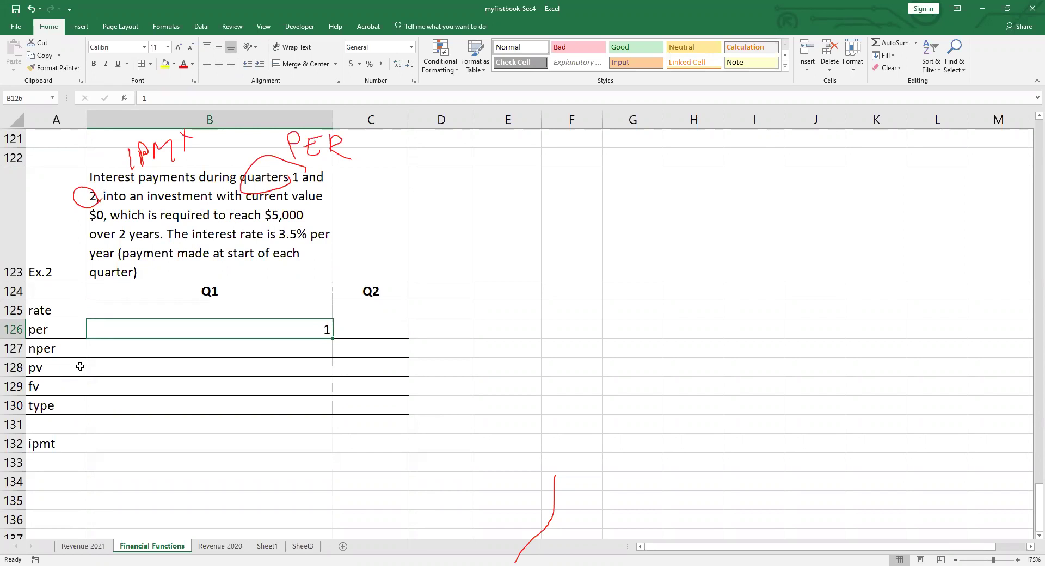
Enter a pv of 0 in B128 and an fv of 5000 in B129 for Q1
key("Down")
key("Down")
type("0")
key("Up")
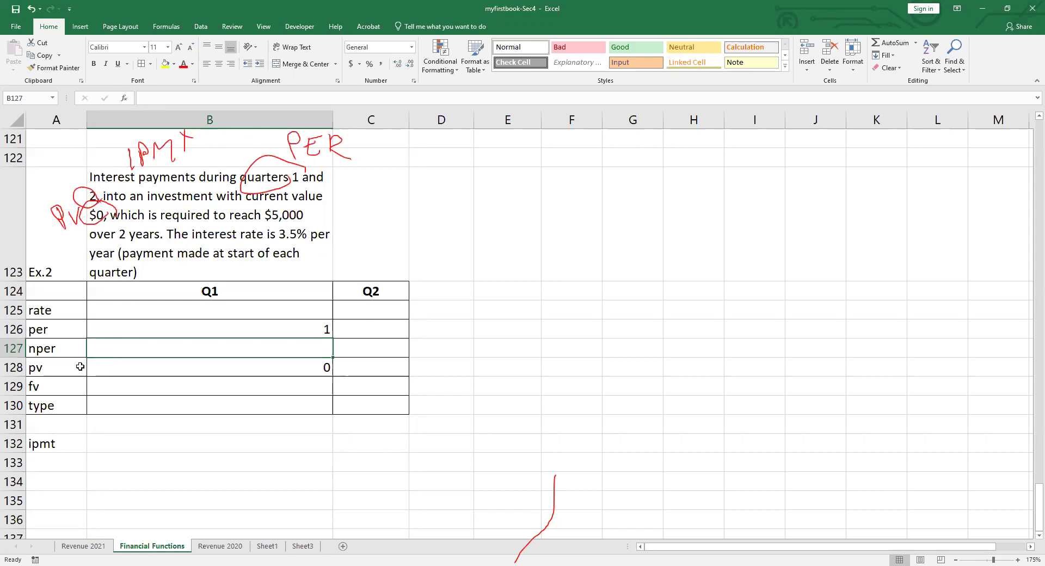
key("Down")
key("Down")
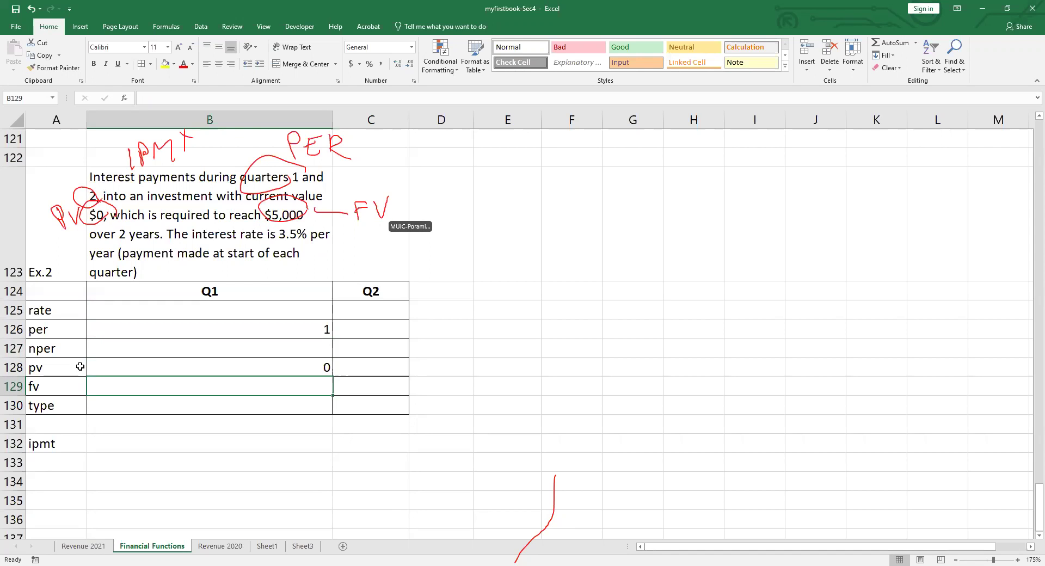
type("5000")
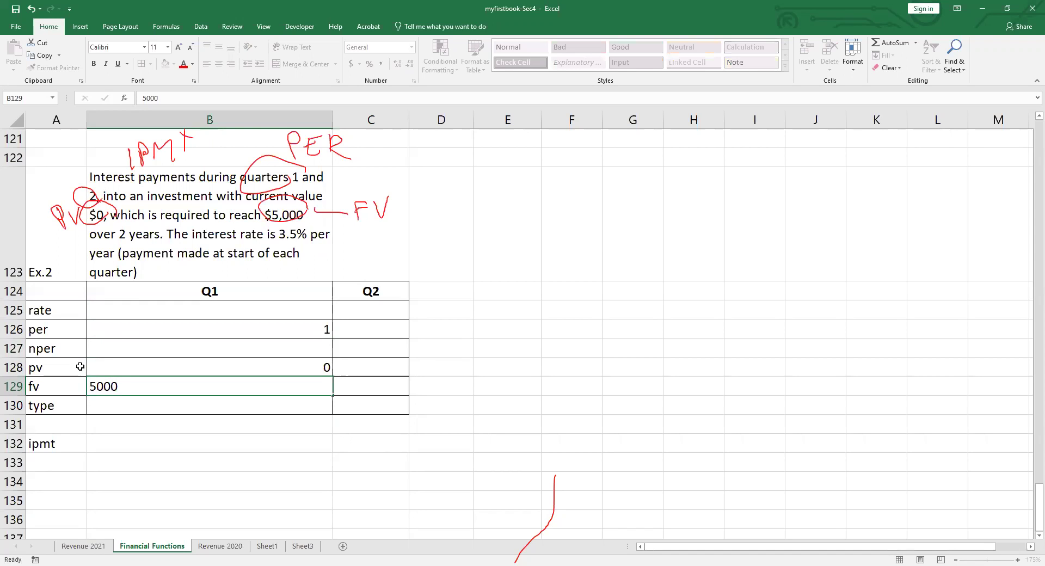
key("Return")
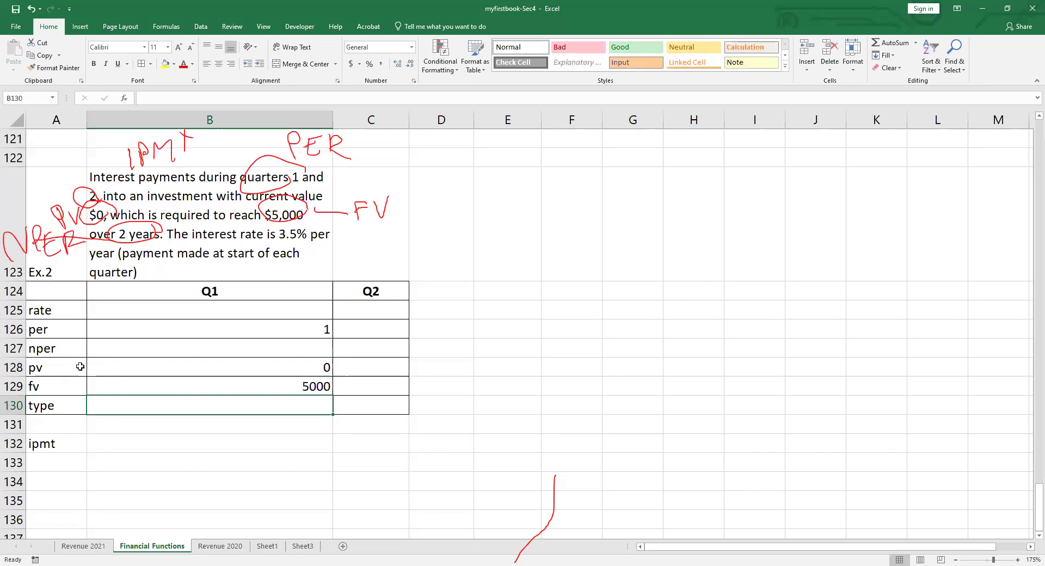
Calculate the number of quarters for nper in B127 with =2*4
key("Up")
key("Up")
key("Up")
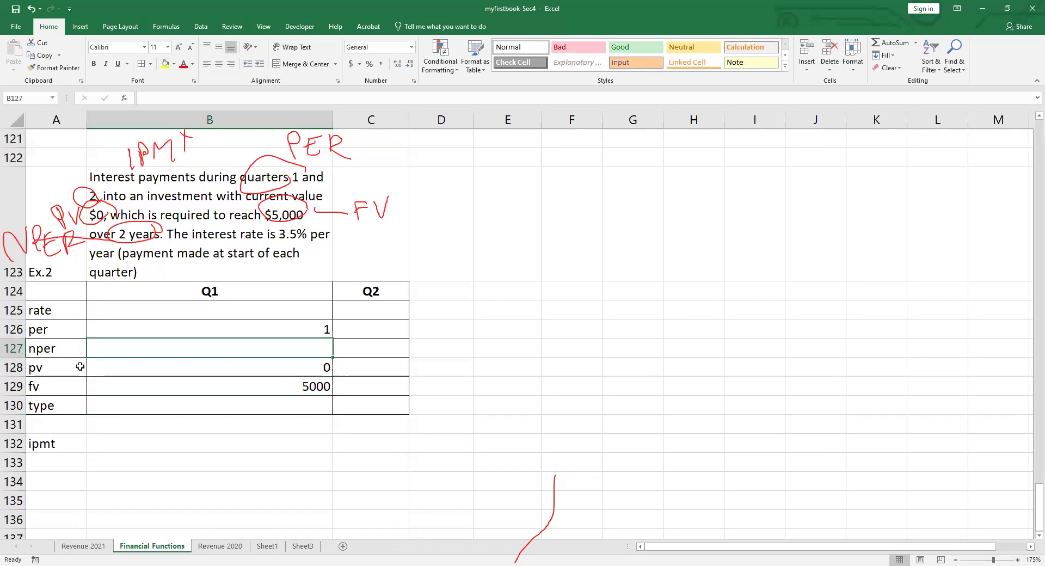
type("=2")
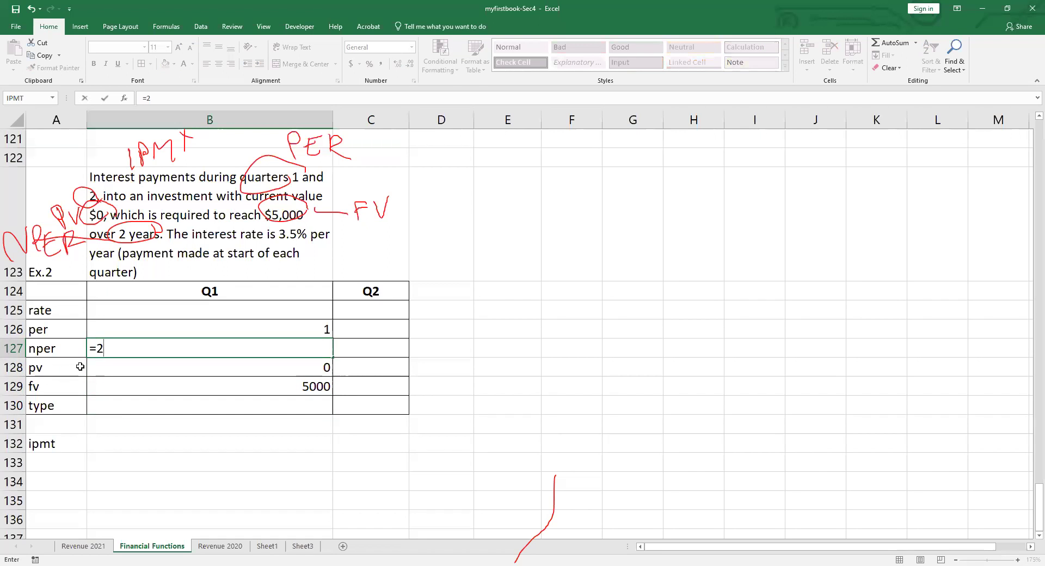
type("*4")
key("Return")
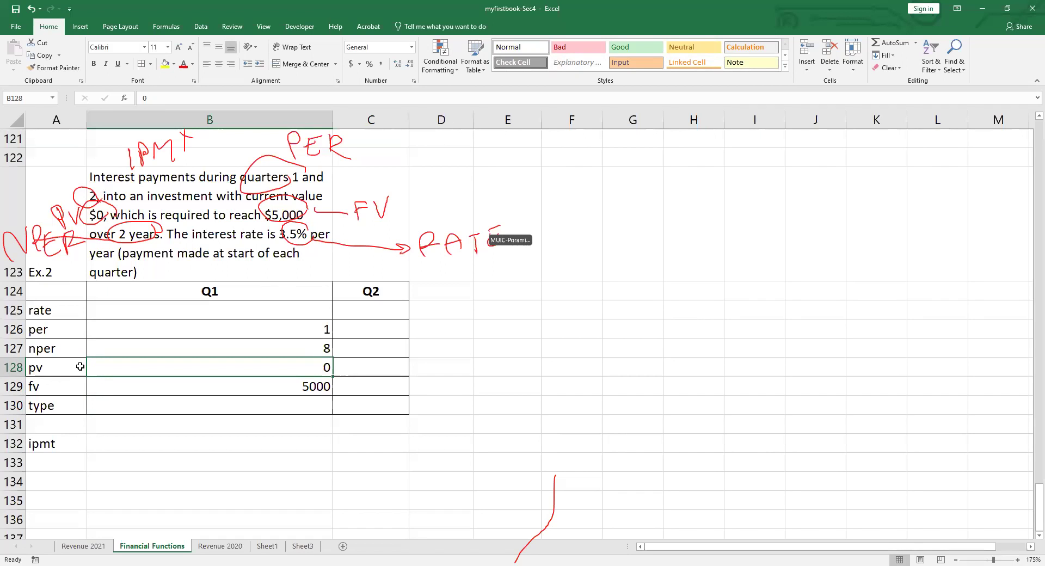
Calculate the quarterly rate for Q1 in B125 with =3.5%/4
key("Down")
key("Up")
key("Up")
key("Up")
key("Up")
type("=3.5")
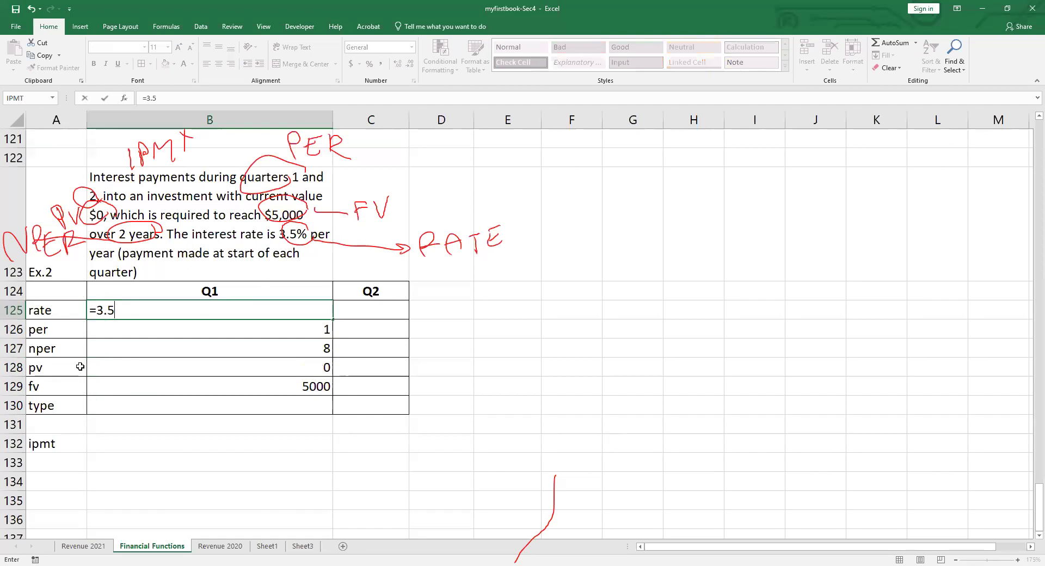
type("%/4")
key("Return")
Enter a type of 1 in B130 and calculate the Q1 interest in B132 with =IPMT(B125,B126,B127,B128,B129,B130)
key("Down")
key("Down")
key("Down")
key("Down")
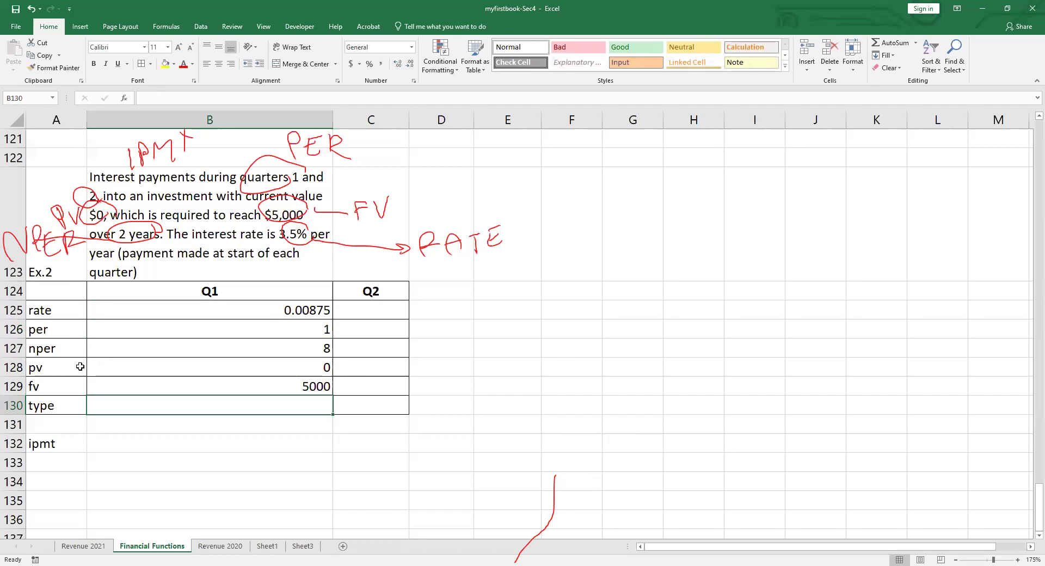
type("1")
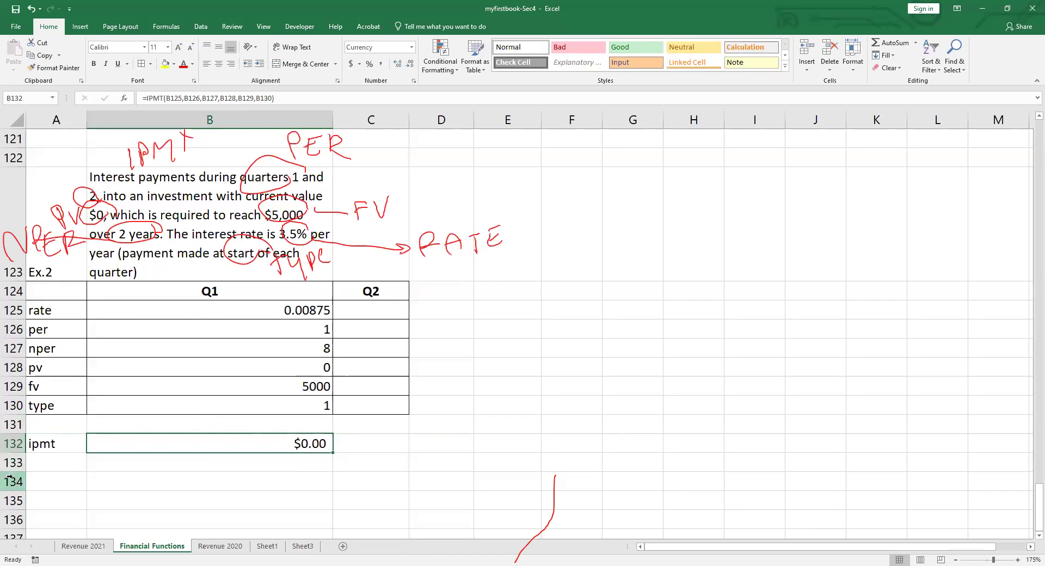
Copy the Q1 arguments and IPMT formula from B125:B132 into the Q2 column from C125, with the period in C126 set to 2
left_click(228, 308)
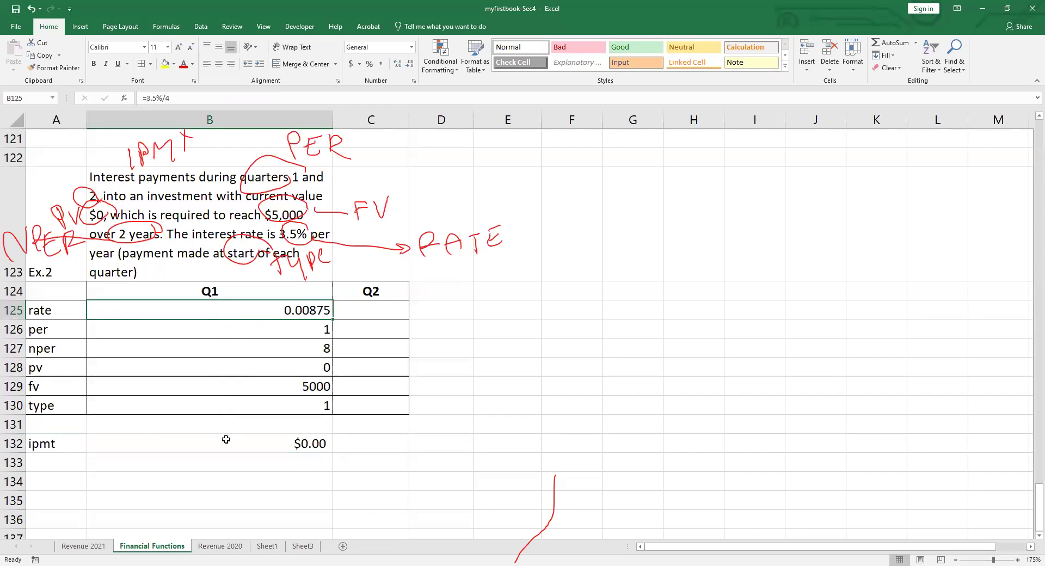
left_click_drag(226, 439, 220, 311)
right_click(221, 312)
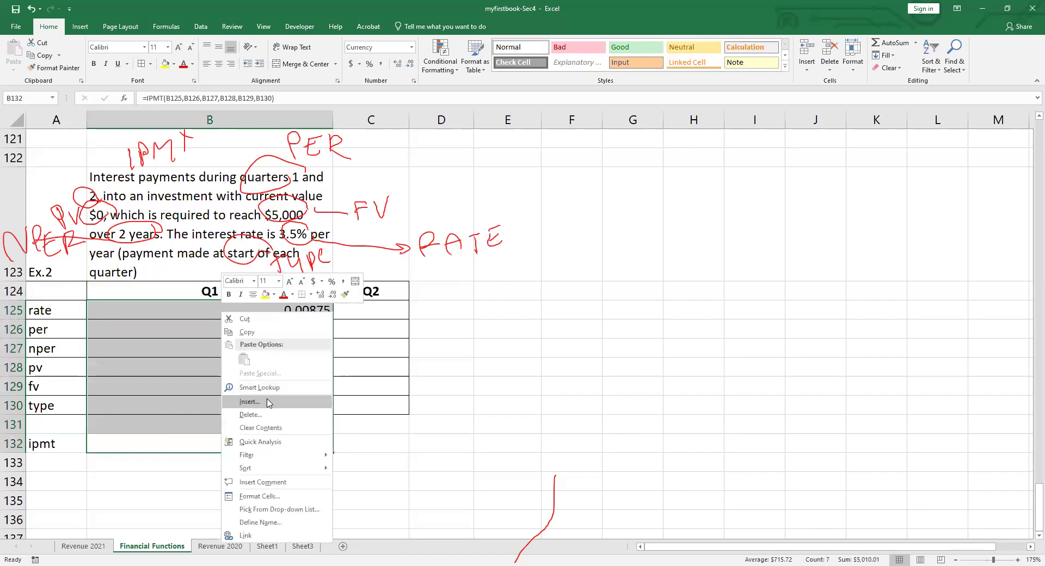
left_click(259, 334)
left_click(350, 308)
right_click(350, 309)
left_click(381, 361)
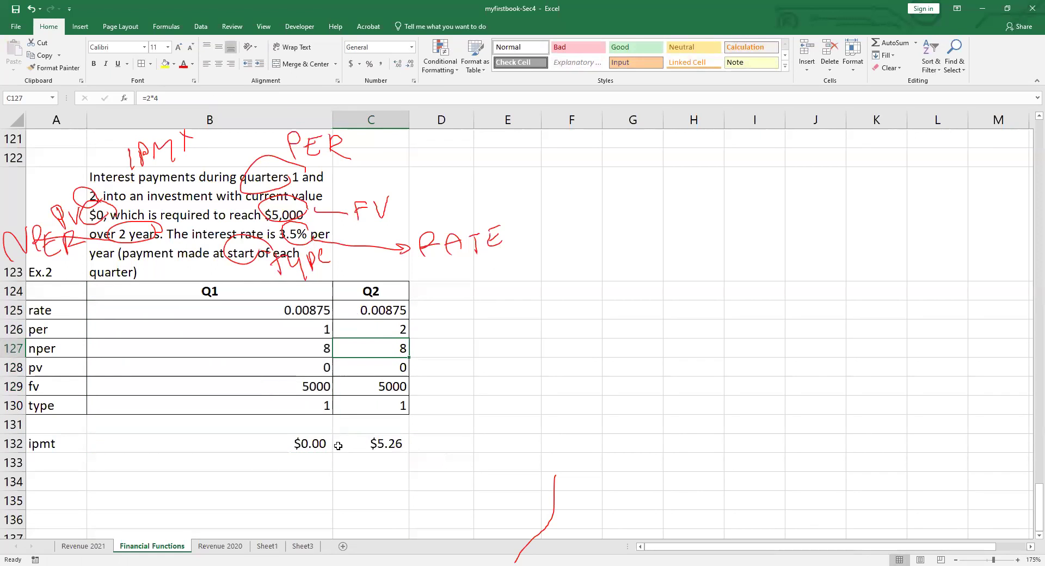
left_click(396, 442)
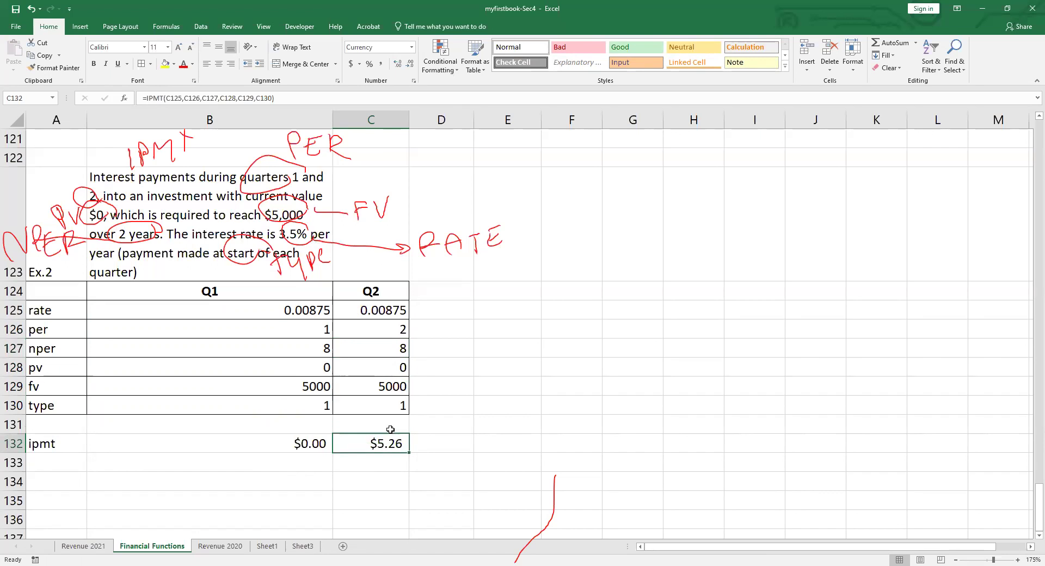
Copy the whole Q2 column C124:C132, including its heading and IPMT formula, into the adjacent column starting at D124
key("Up")
key("Up")
key("Up")
key("Up")
key("Up")
key("Up")
key("Up")
key("Up")
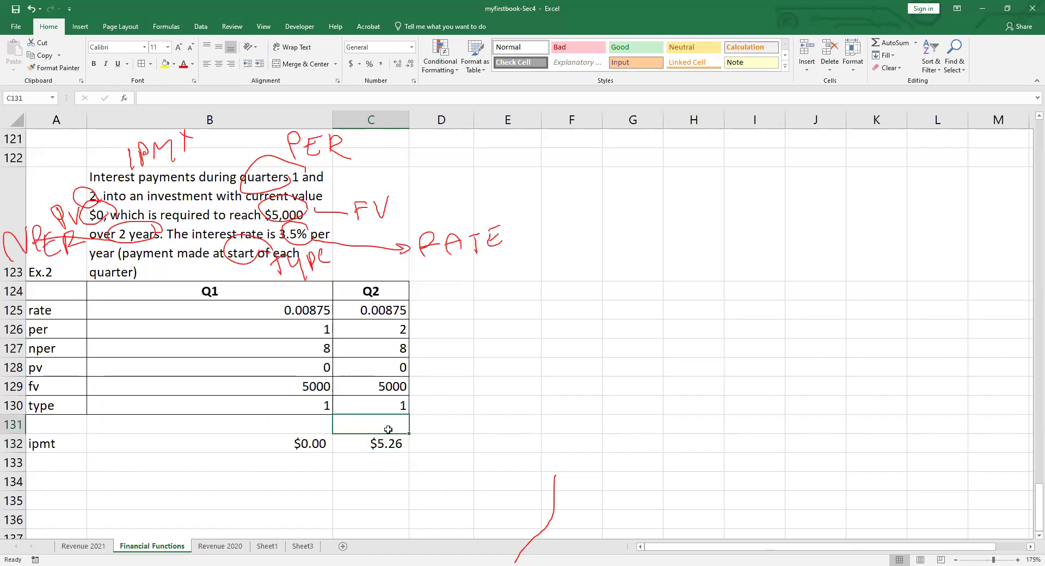
key("shift+Down")
key("shift+Down")
key("shift+Down")
key("shift+Down")
key("shift+Down")
key("shift+Down")
key("shift+Down")
key("shift+Down")
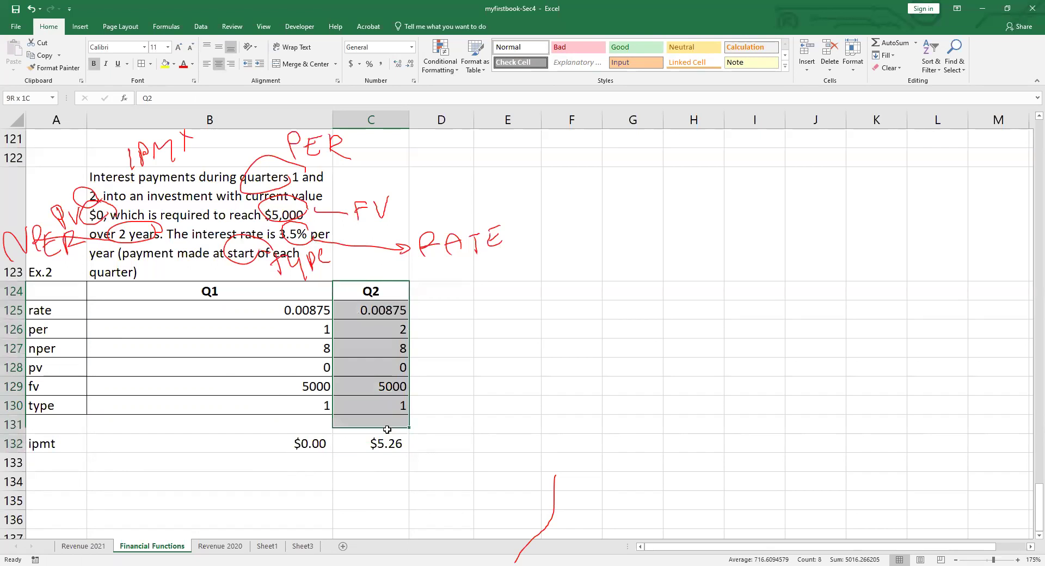
key("ctrl+c")
key("Right")
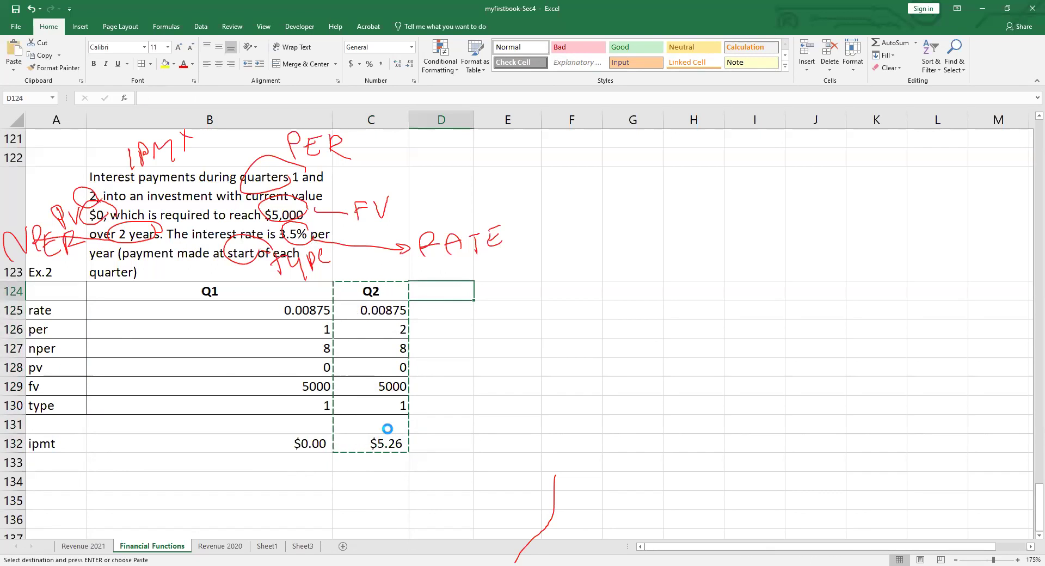
key("Return")
Set the copied column's period in D126 to 8 and its heading in D124 to Q8
key("Down")
key("Down")
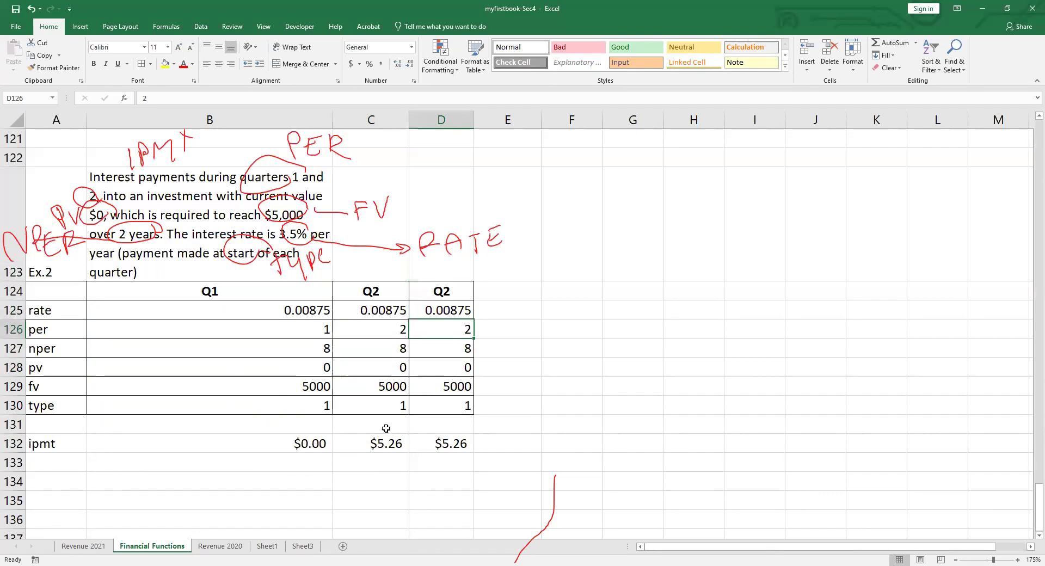
type("8")
key("Up")
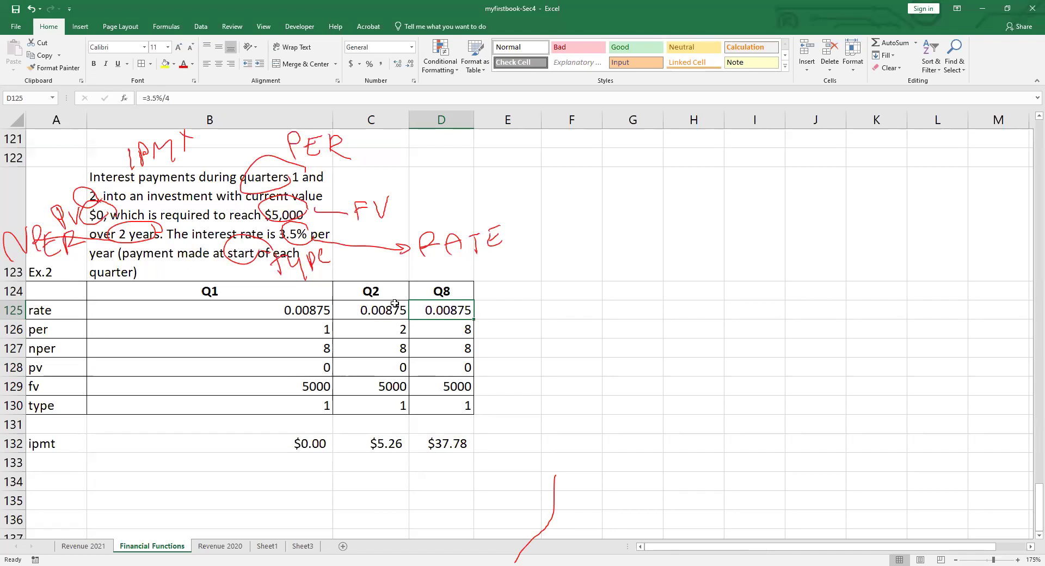
mouse_move(591, 196)
left_mouse_down()
mouse_move(595, 238)
mouse_move(921, 223)
mouse_move(595, 240)
left_mouse_up()
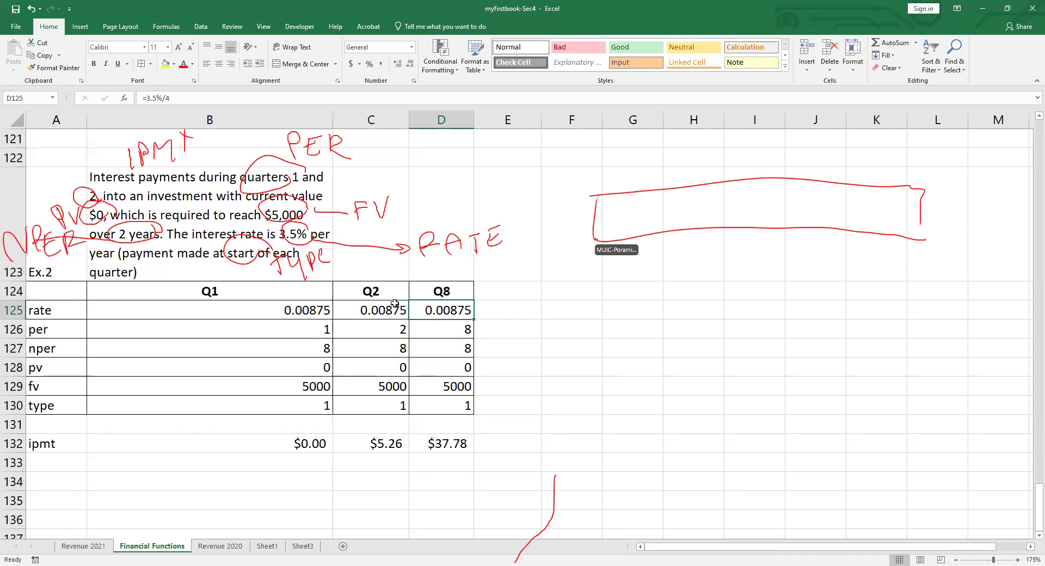
left_click_drag(921, 193, 918, 242)
mouse_move(935, 151)
left_mouse_down()
mouse_move(925, 187)
mouse_move(951, 177)
left_mouse_up()
left_click_drag(955, 164, 986, 160)
left_click_drag(984, 163, 1007, 158)
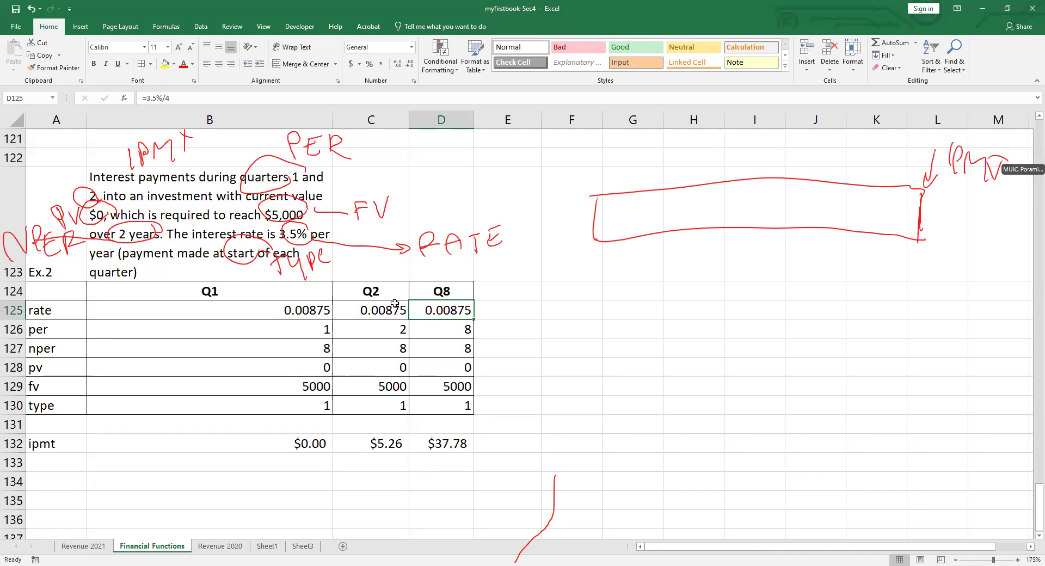
left_click_drag(596, 299, 599, 354)
left_click_drag(592, 291, 904, 347)
left_click_drag(602, 383, 933, 360)
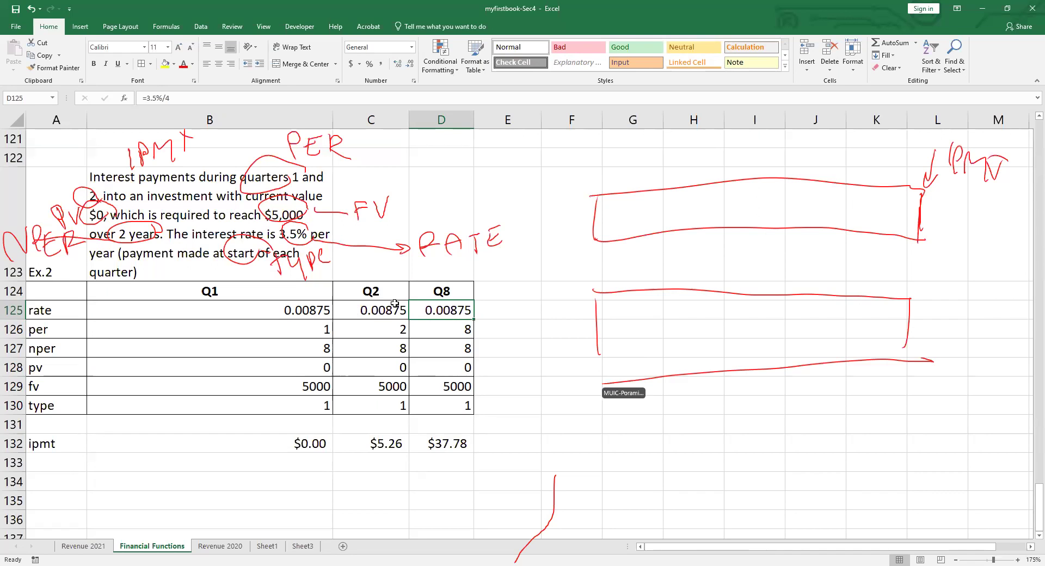
left_click_drag(822, 298, 823, 363)
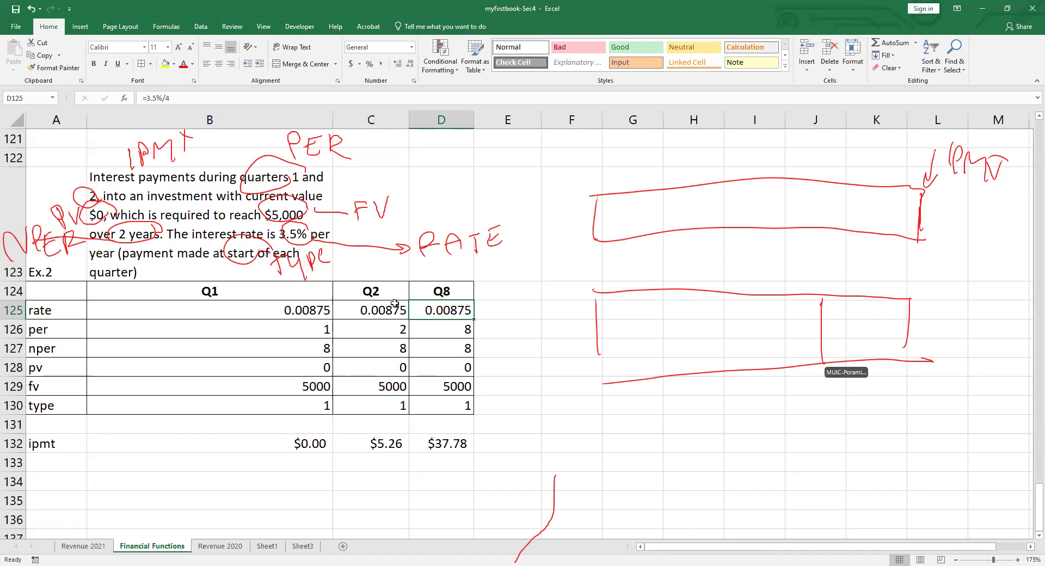
mouse_move(857, 312)
left_mouse_down()
mouse_move(841, 348)
mouse_move(887, 344)
mouse_move(817, 339)
left_mouse_up()
left_click_drag(826, 298, 828, 367)
mouse_move(597, 434)
left_mouse_down()
mouse_move(601, 471)
mouse_move(626, 510)
left_mouse_up()
mouse_move(724, 460)
left_mouse_down()
mouse_move(734, 453)
mouse_move(689, 505)
left_mouse_up()
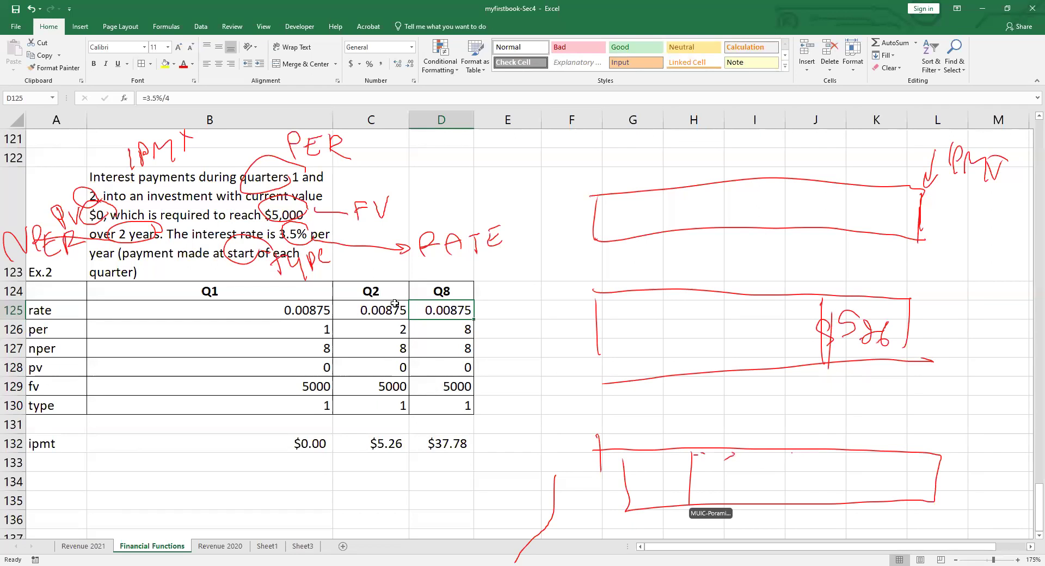
mouse_move(743, 461)
left_mouse_down()
mouse_move(750, 483)
mouse_move(864, 492)
mouse_move(717, 504)
left_mouse_up()
left_click_drag(731, 436, 726, 506)
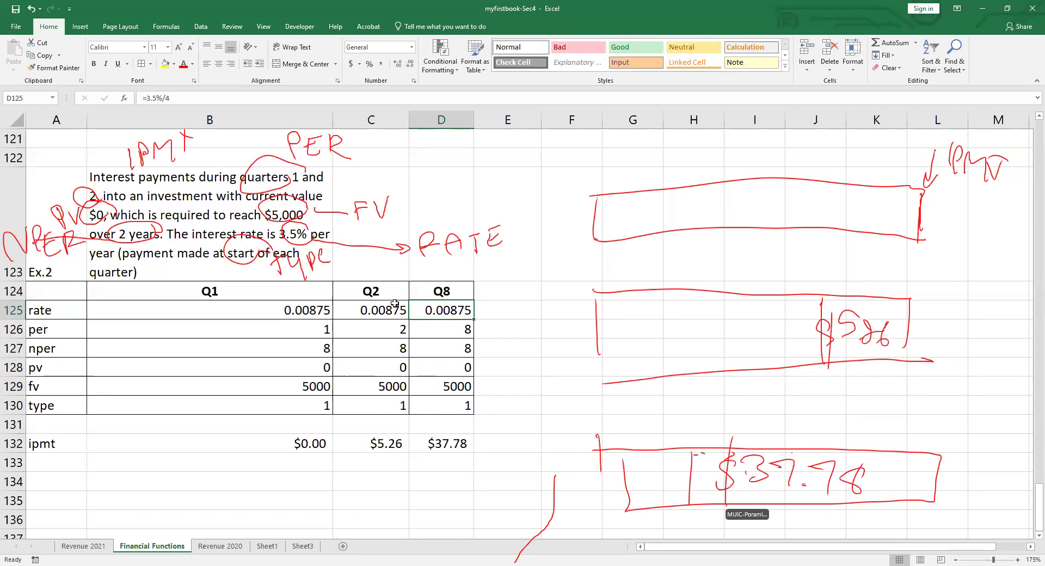
left_click_drag(556, 463, 561, 511)
left_click_drag(582, 472, 599, 507)
mouse_move(550, 210)
left_mouse_down()
mouse_move(558, 253)
mouse_move(588, 266)
left_mouse_up()
left_click_drag(530, 324, 547, 370)
left_click_drag(566, 327, 585, 354)
left_click_drag(596, 300, 598, 354)
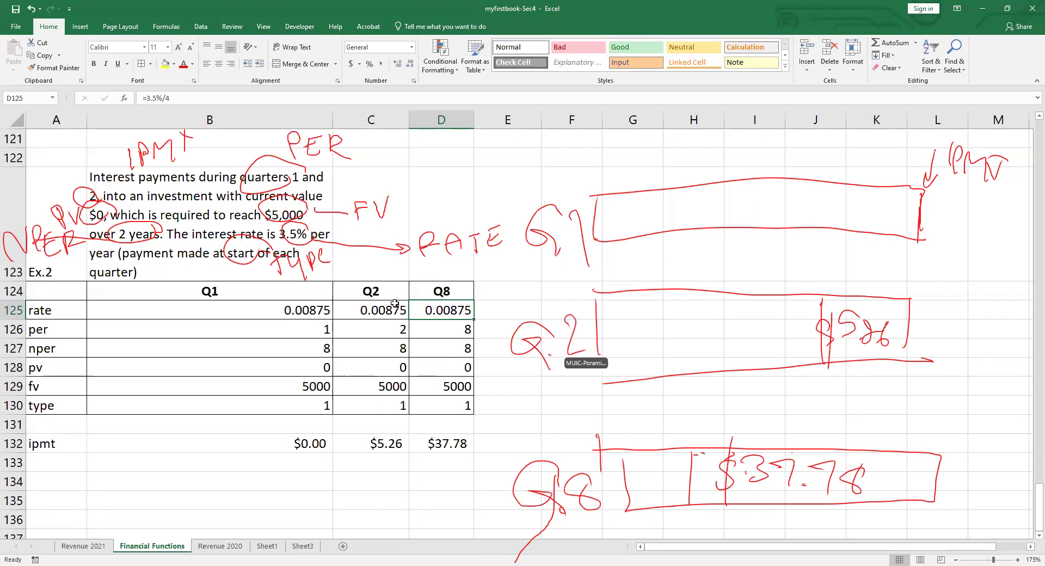